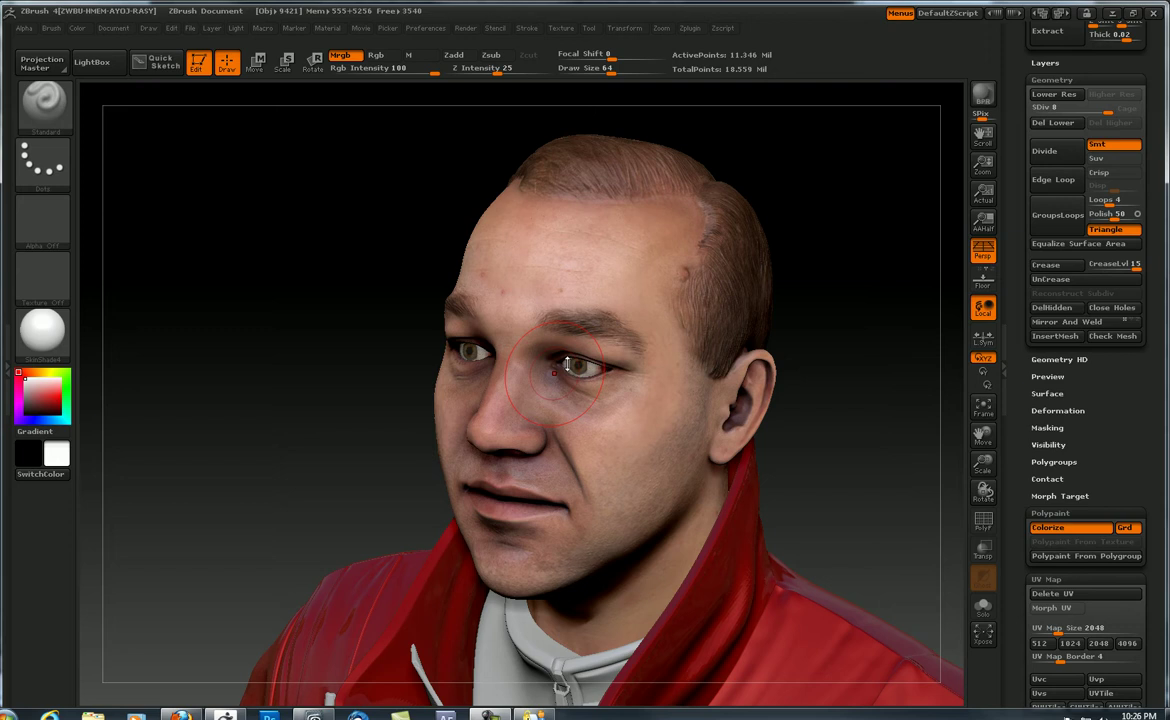
Lower the head with UVs subtool to subdivision level 1.
{"action": "left_click_drag", "start_coordinate": [1018, 272], "coordinate": [1018, 532]}
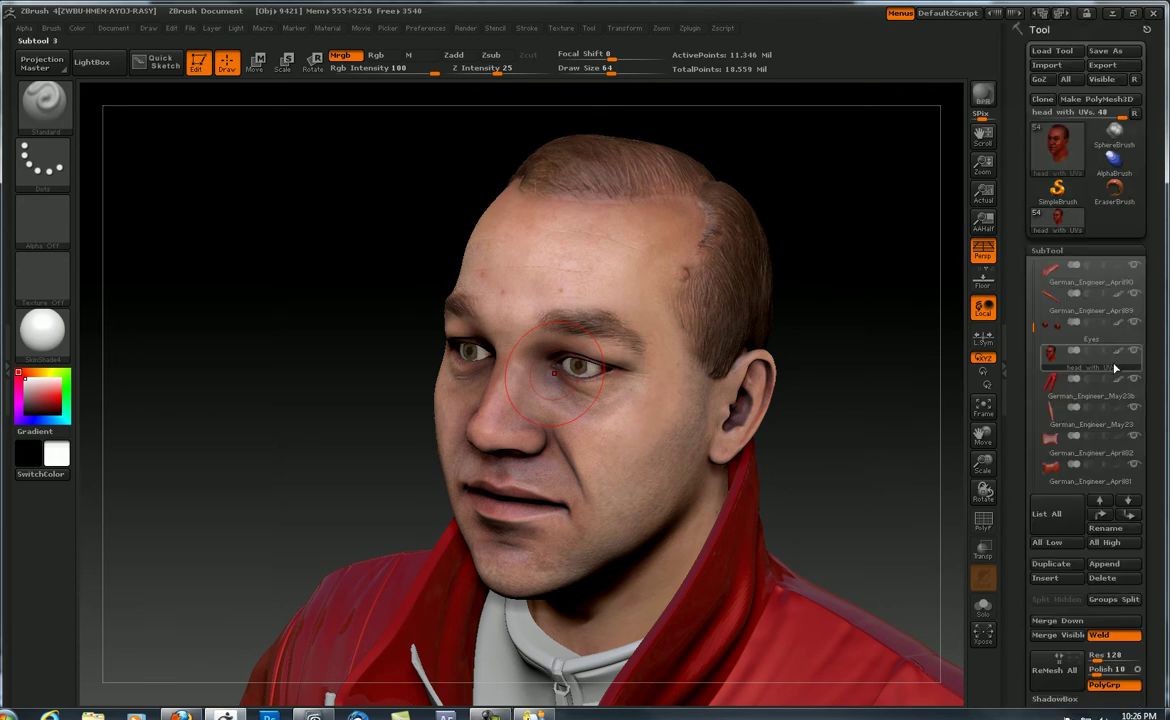
{"action": "left_click_drag", "start_coordinate": [1019, 382], "coordinate": [987, 270]}
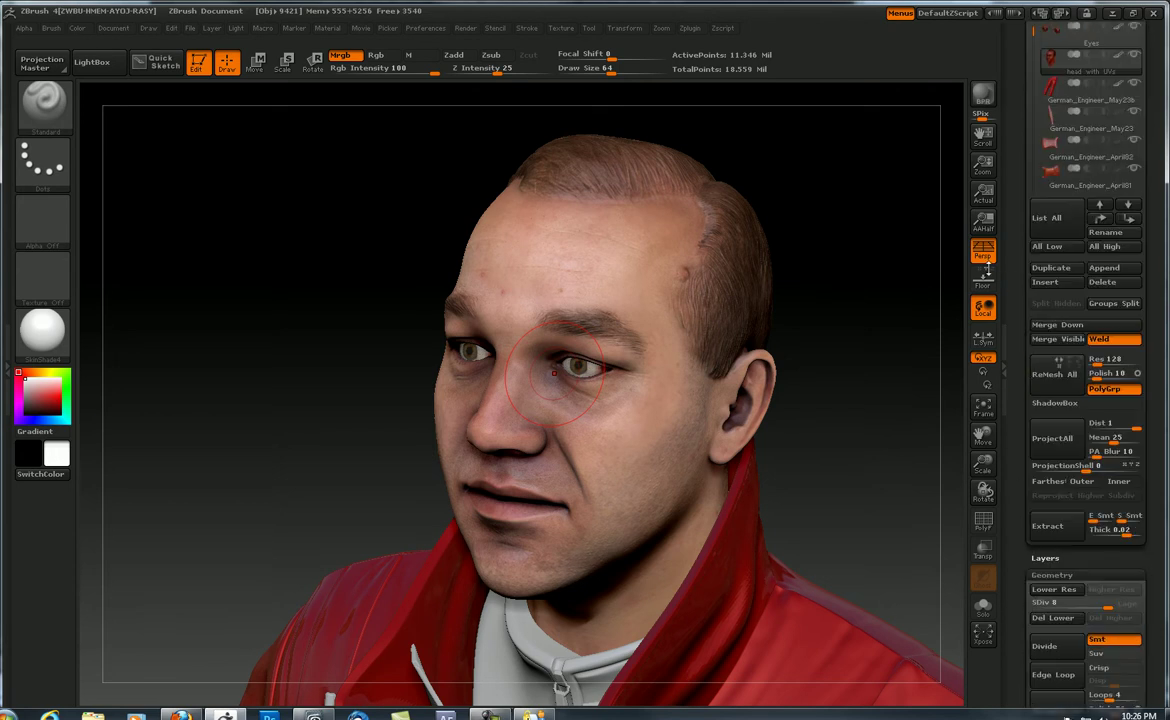
{"action": "left_click_drag", "start_coordinate": [1018, 467], "coordinate": [989, 307]}
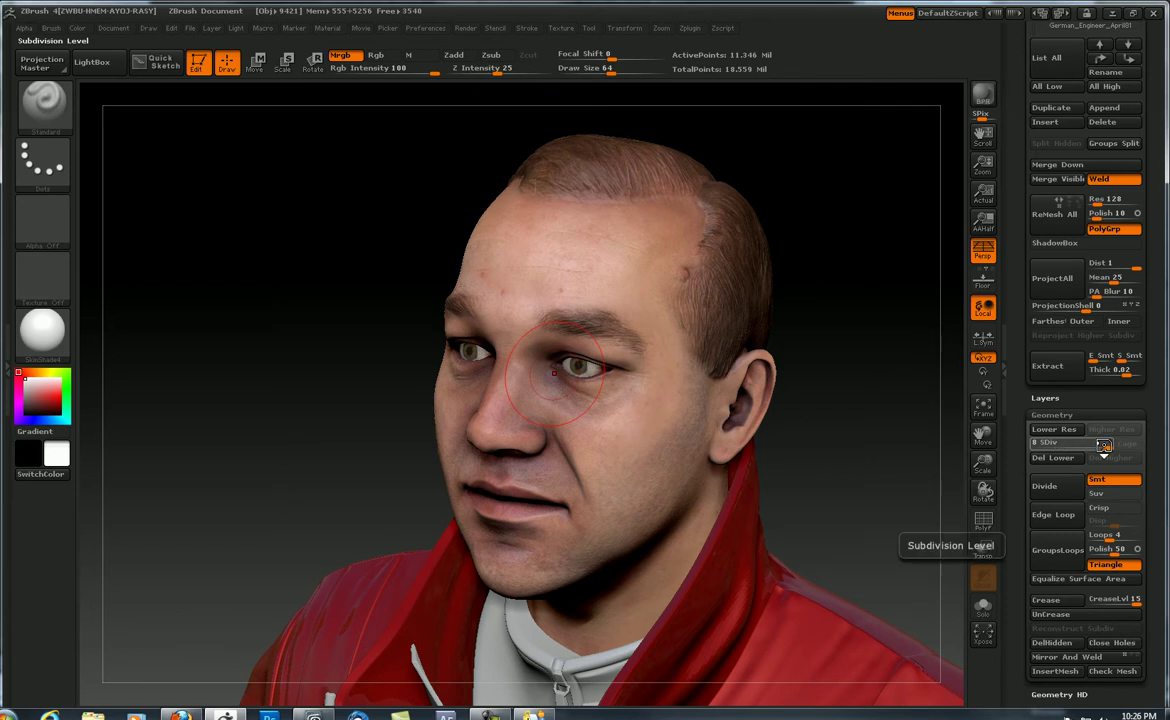
{"action": "left_click_drag", "start_coordinate": [1071, 445], "coordinate": [1042, 447]}
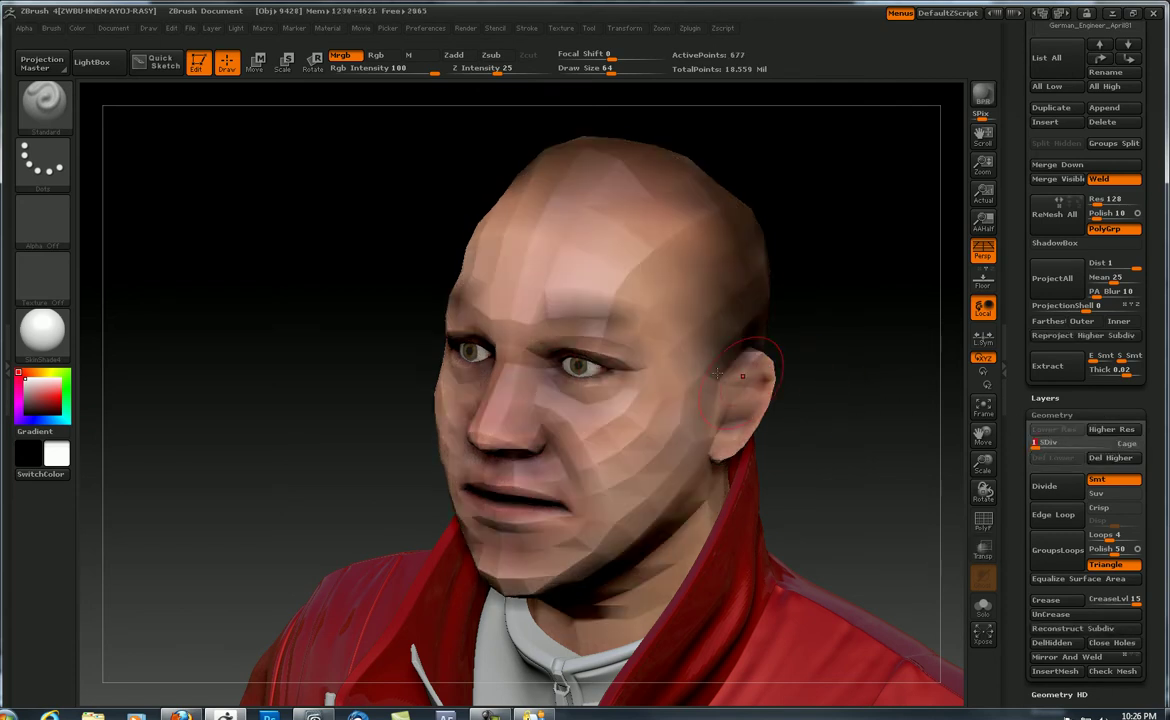
Export the low-resolution head as an OBJ, overwriting the existing head no UVs file.
{"action": "left_click_drag", "start_coordinate": [1012, 275], "coordinate": [1016, 512]}
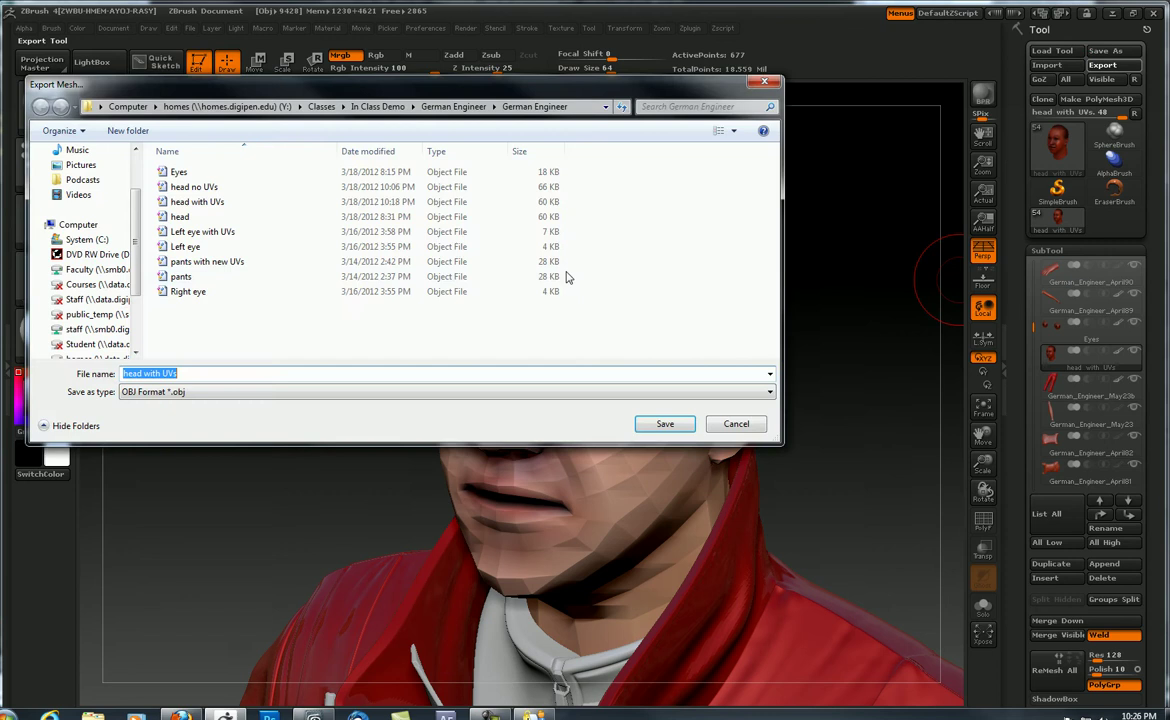
{"action": "left_click", "coordinate": [188, 187]}
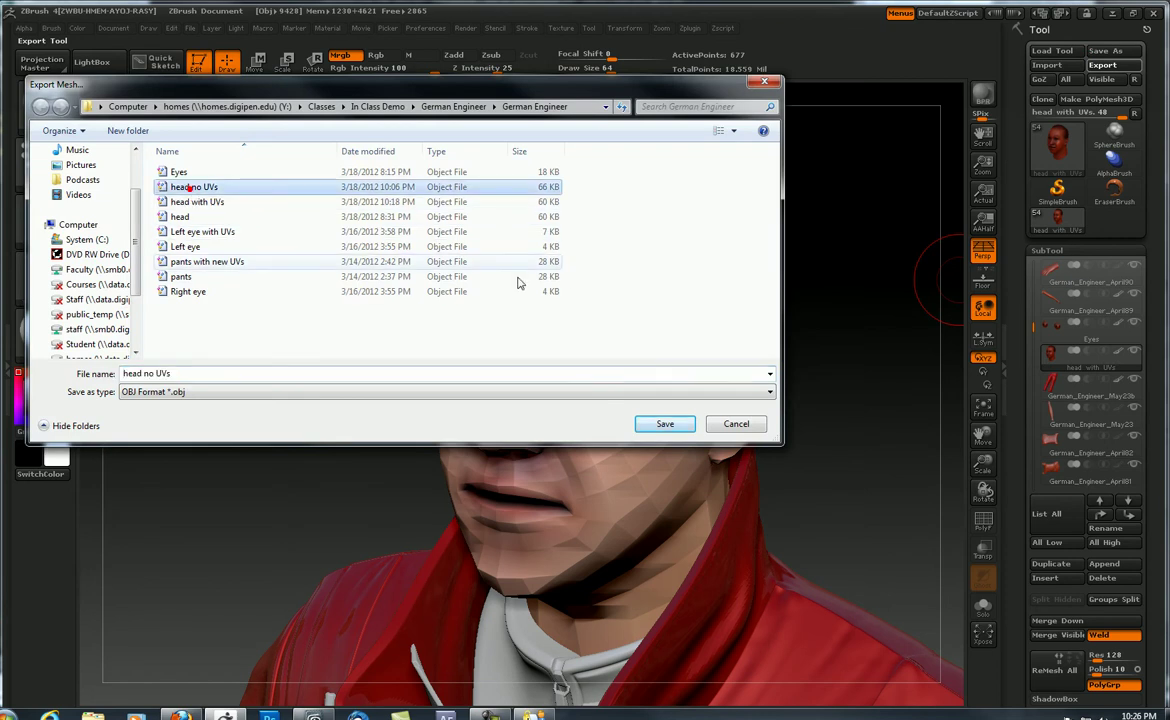
{"action": "left_click", "coordinate": [665, 424]}
{"action": "left_click", "coordinate": [620, 359]}
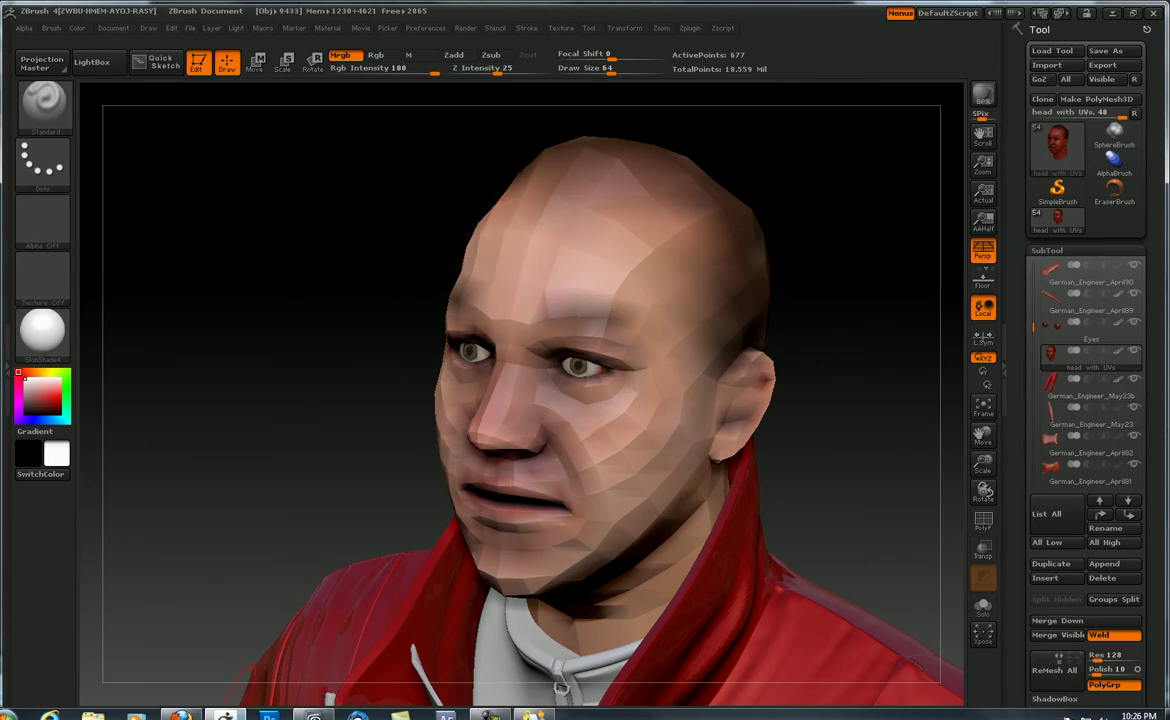
Switch to 3ds Max and delete the old head mesh, keeping the two eyes.
{"action": "left_click", "coordinate": [317, 715]}
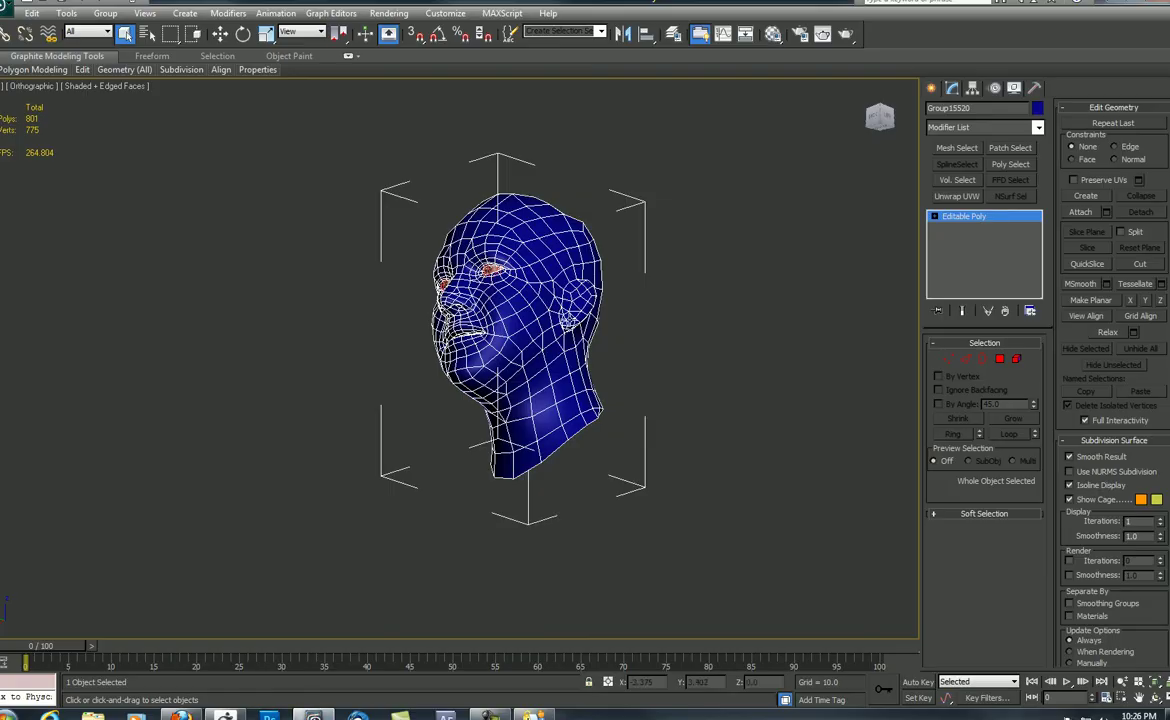
{"action": "middle_click_drag", "start_coordinate": [532, 275], "coordinate": [610, 338], "text": "alt"}
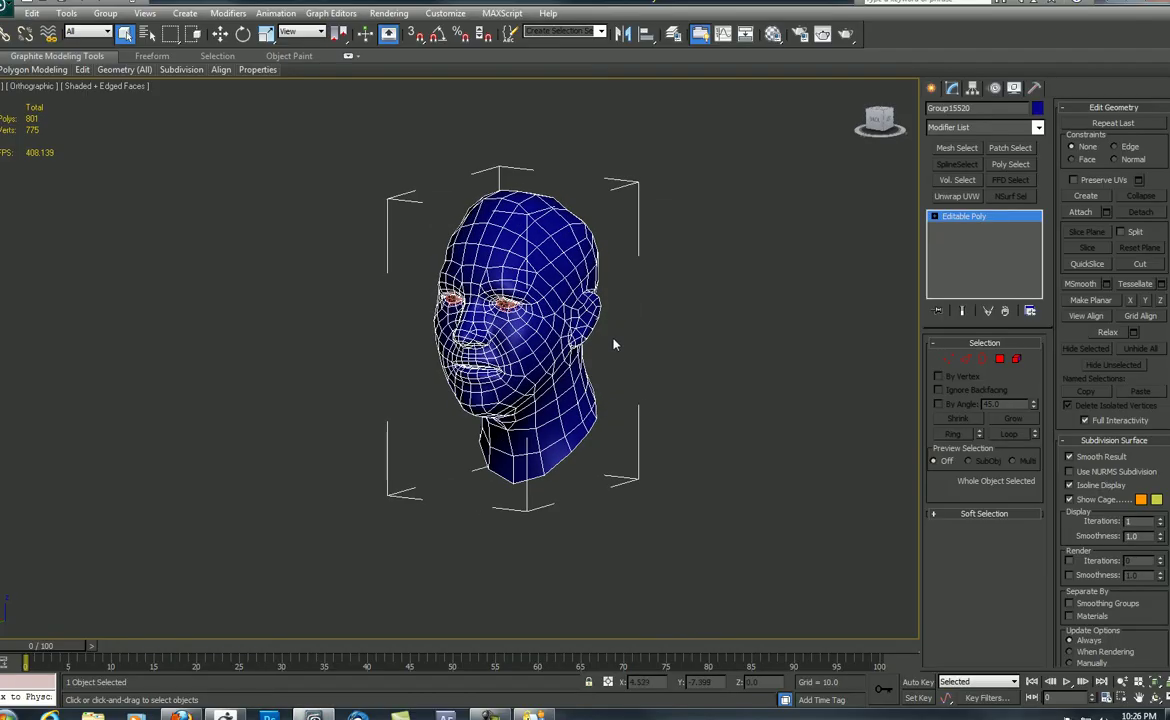
{"action": "key", "text": "Delete"}
{"action": "middle_click_drag", "start_coordinate": [546, 279], "coordinate": [566, 290], "text": "alt"}
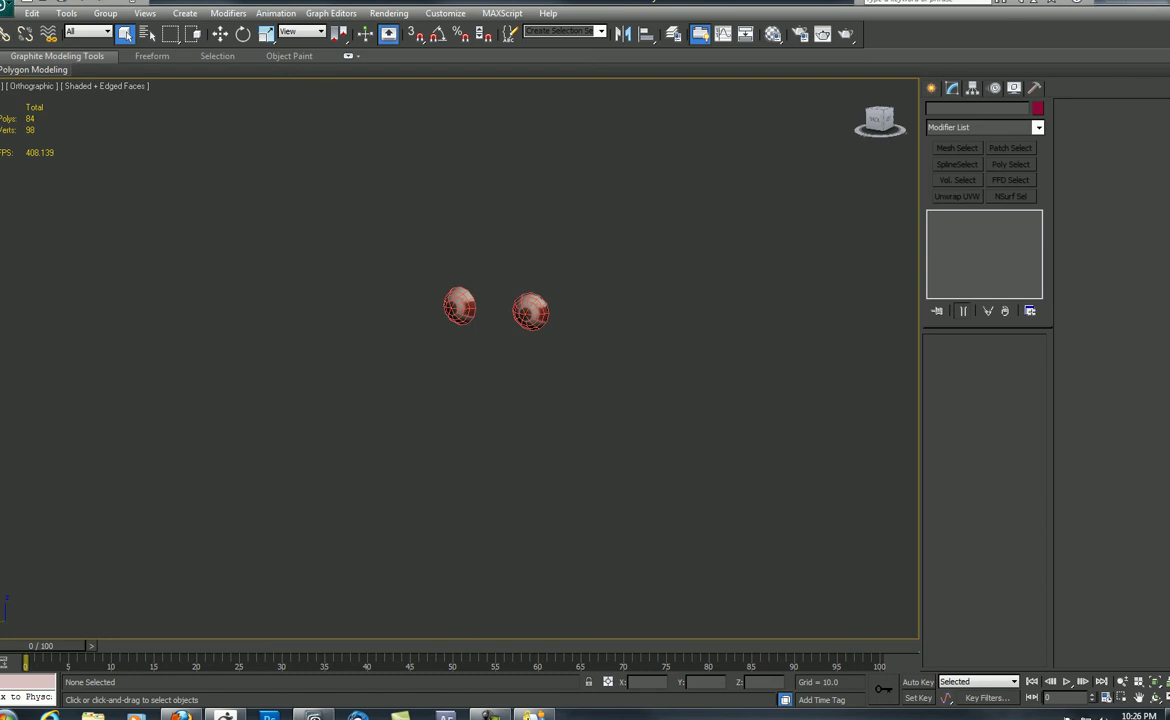
Import the head no UVs OBJ file from the German Engineer folder as an editable poly.
{"action": "left_click", "coordinate": [8, 8]}
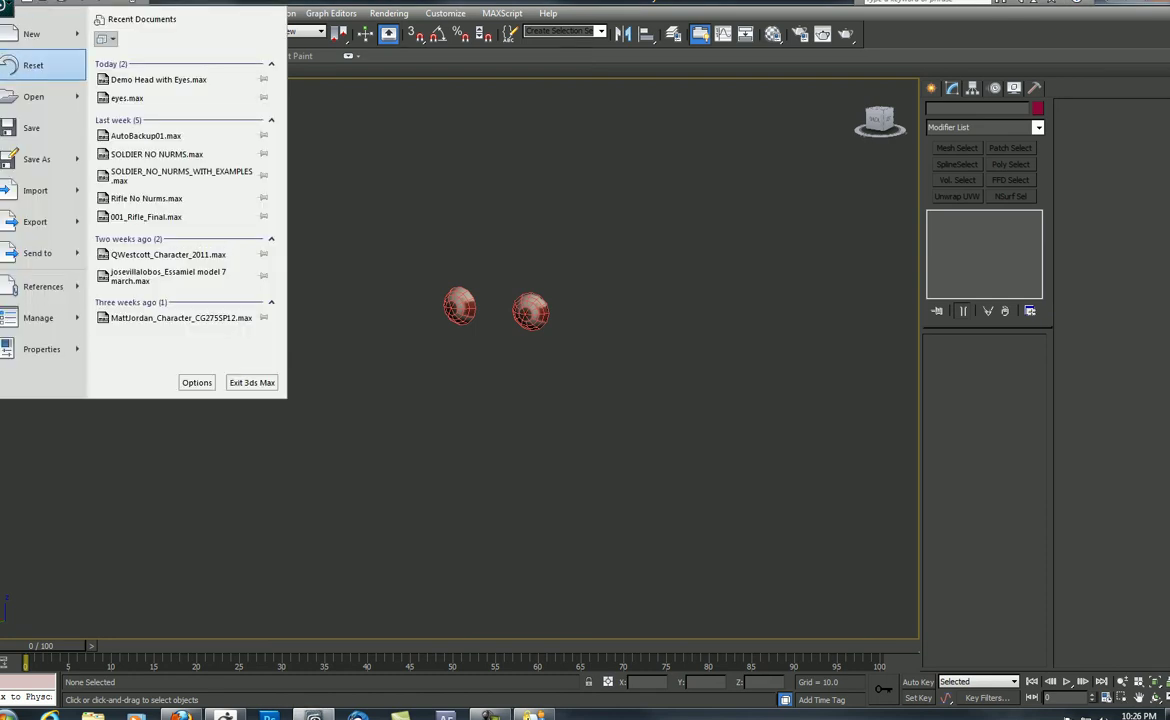
{"action": "mouse_move", "coordinate": [15, 193]}
{"action": "left_click", "coordinate": [140, 60]}
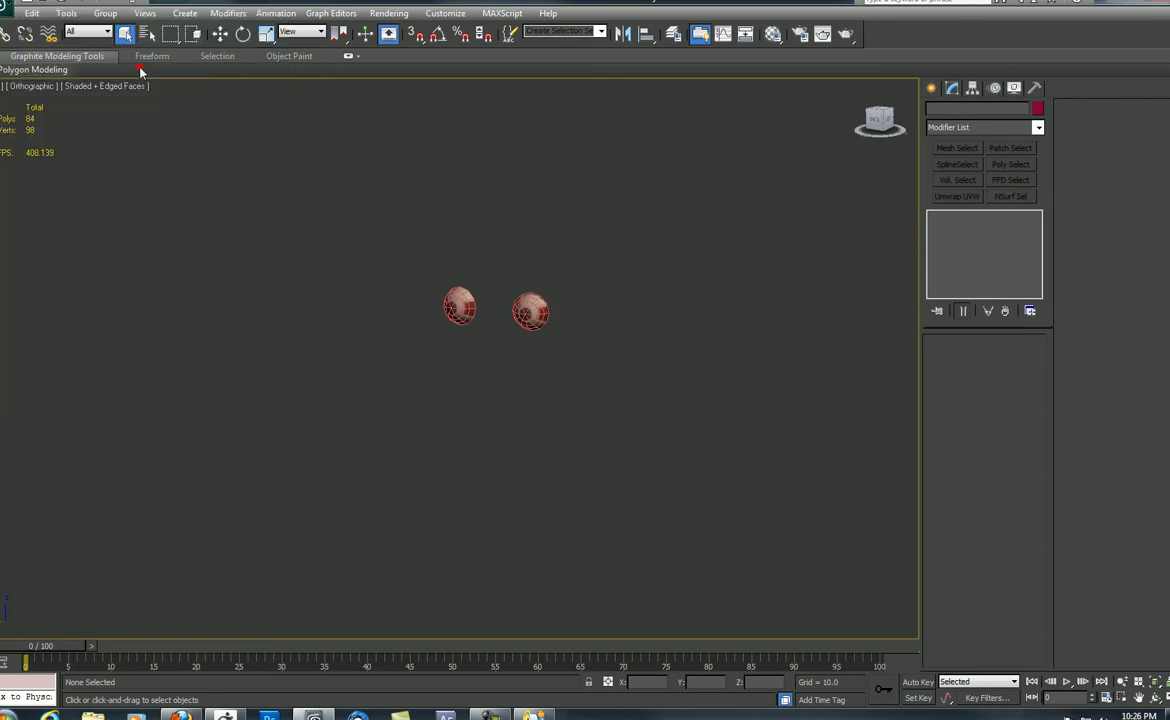
{"action": "left_click", "coordinate": [86, 74]}
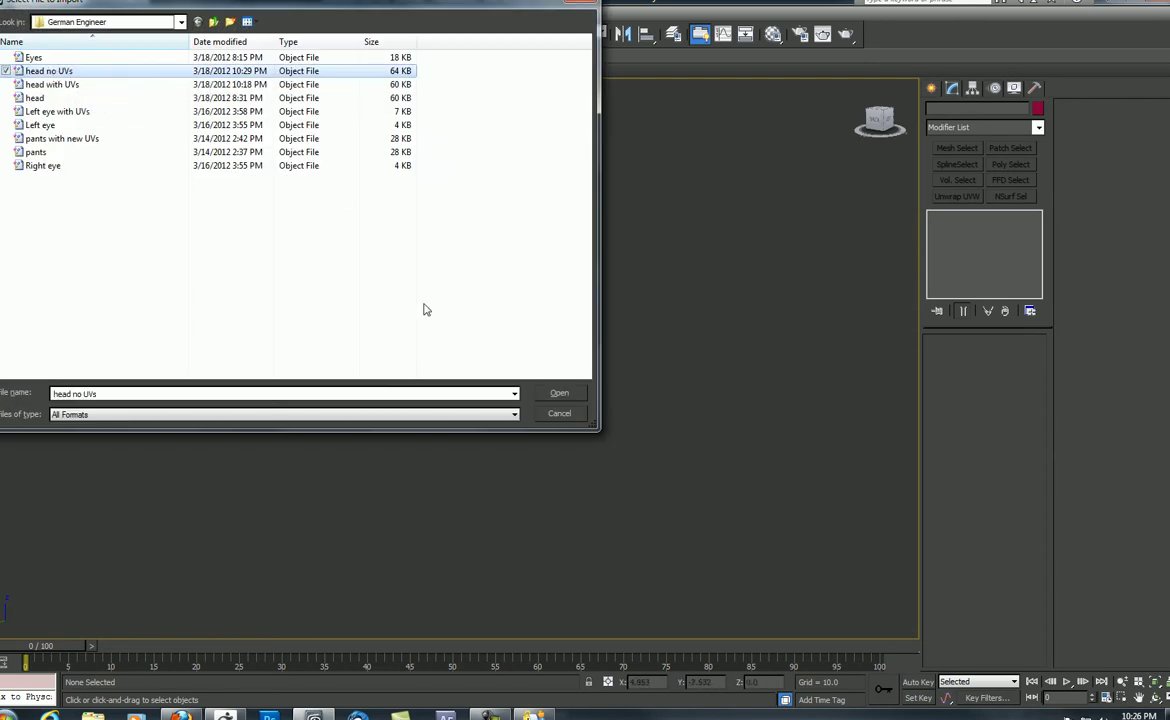
{"action": "left_click", "coordinate": [559, 393]}
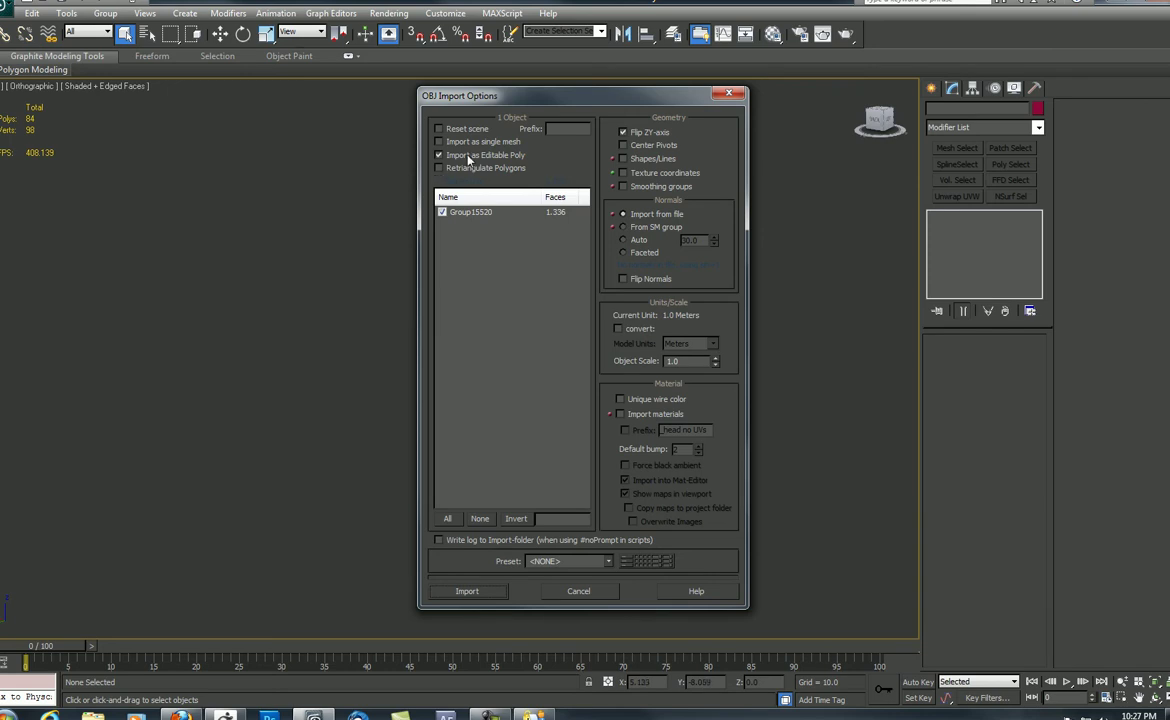
{"action": "left_click", "coordinate": [440, 168]}
{"action": "left_click", "coordinate": [463, 175]}
{"action": "left_click", "coordinate": [440, 156]}
{"action": "left_click", "coordinate": [623, 173]}
{"action": "left_click", "coordinate": [483, 592]}
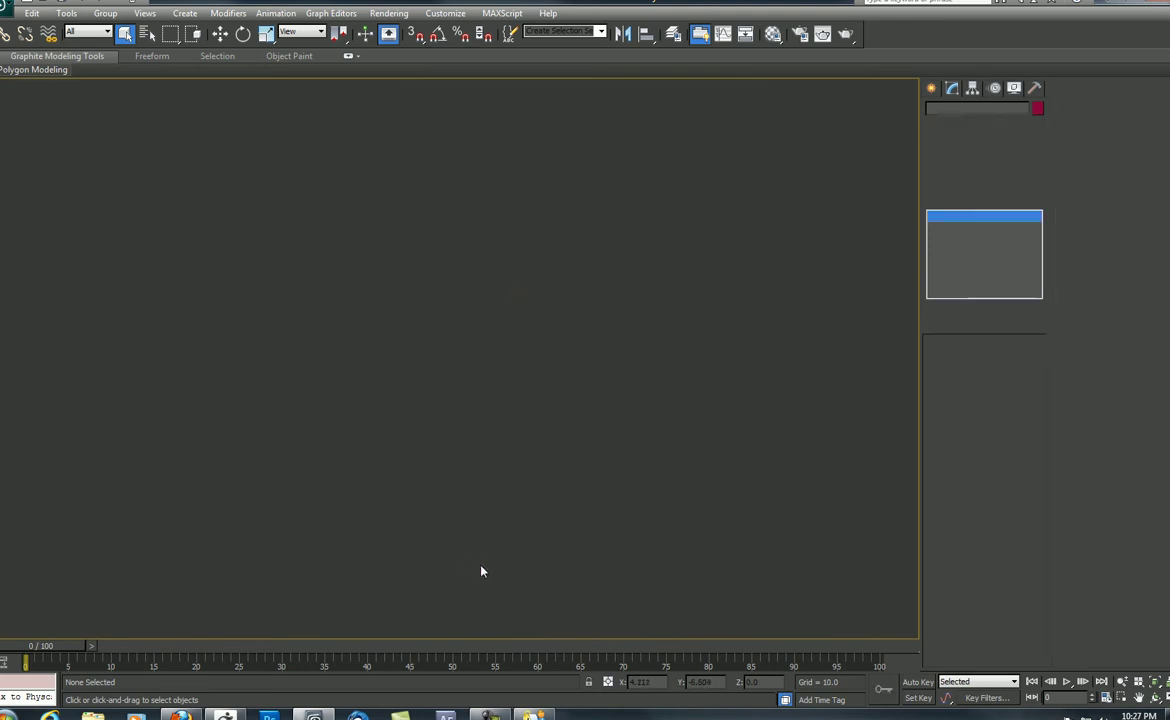
Try an Unwrap UVW modifier on the imported head and remove it again.
{"action": "middle_click_drag", "start_coordinate": [590, 300], "coordinate": [613, 318]}
{"action": "scroll", "coordinate": [637, 292], "scroll_direction": "up", "scroll_amount": 3}
{"action": "scroll", "coordinate": [638, 294], "scroll_direction": "down", "scroll_amount": 3}
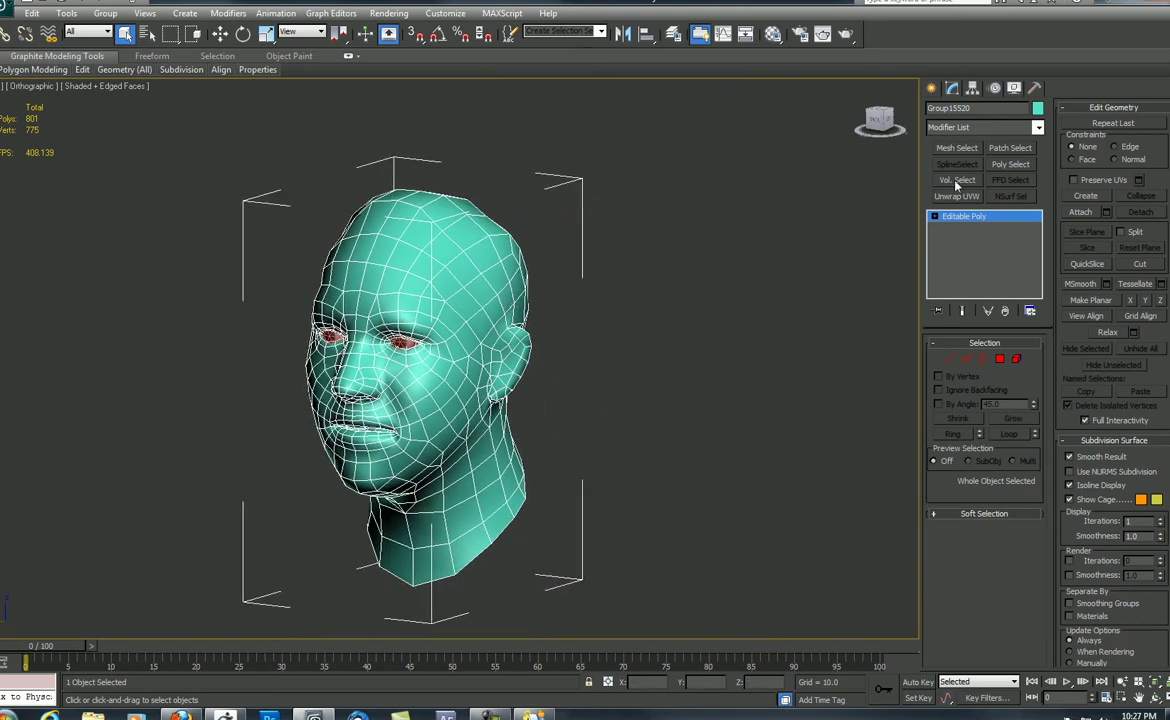
{"action": "left_click", "coordinate": [948, 128]}
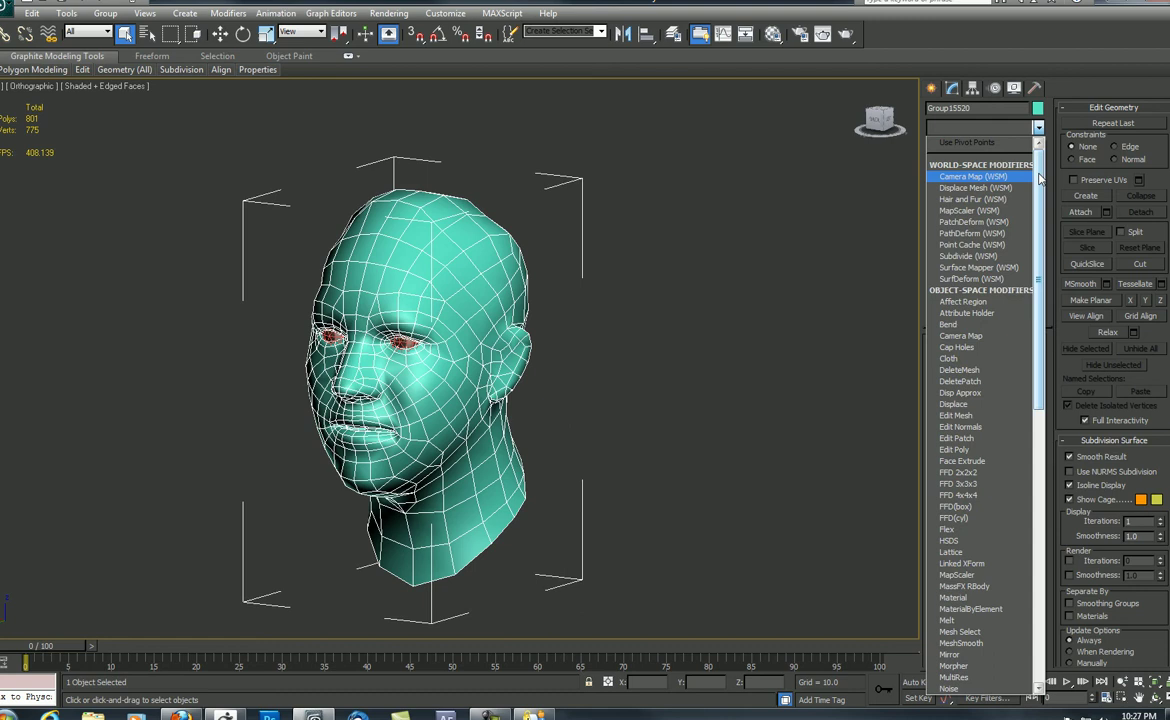
{"action": "scroll", "coordinate": [985, 450], "scroll_direction": "down", "scroll_amount": 10}
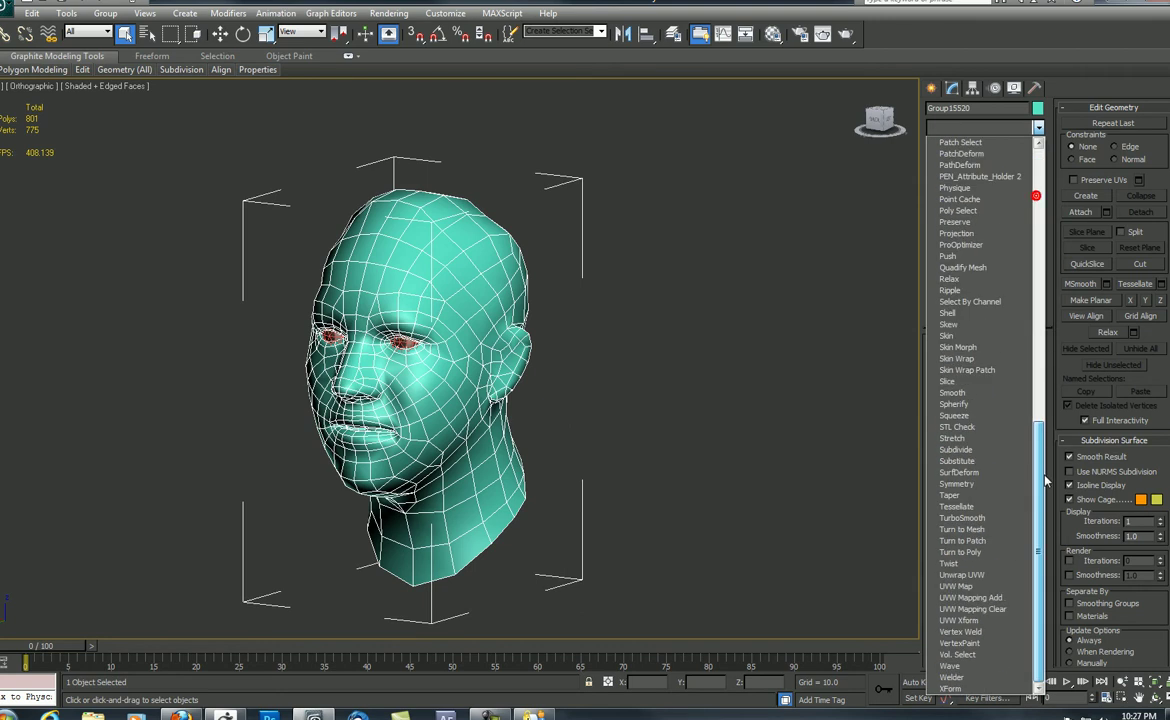
{"action": "left_click", "coordinate": [962, 576]}
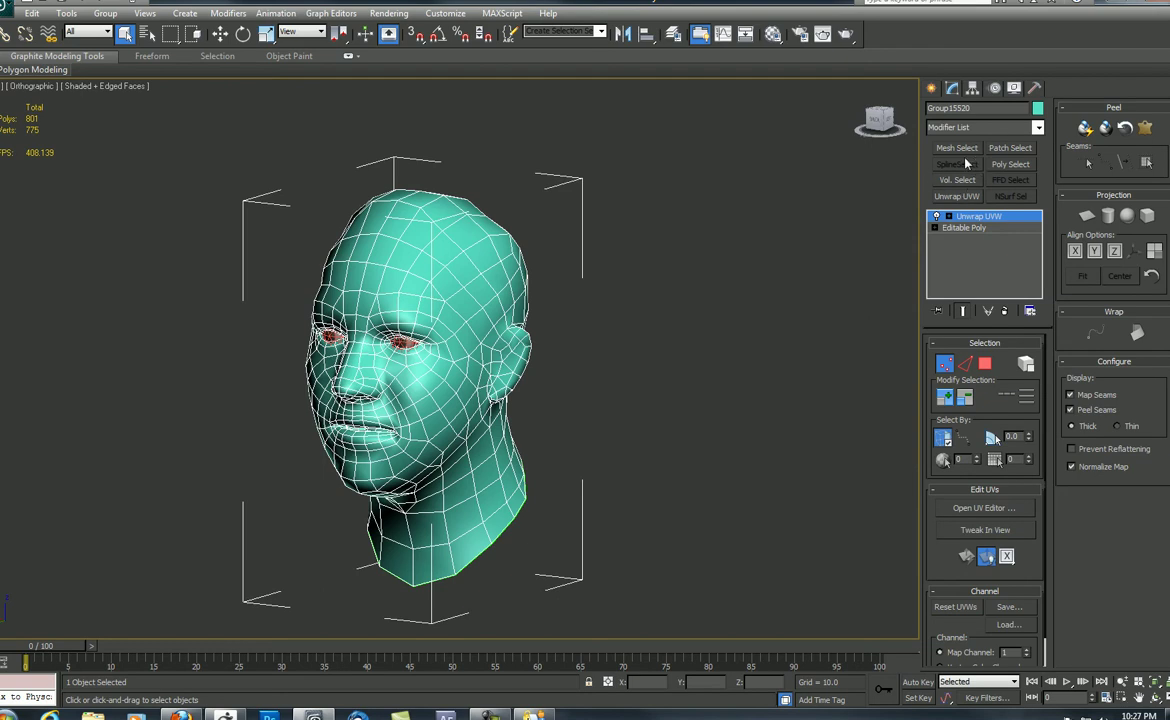
{"action": "left_click", "coordinate": [1003, 310]}
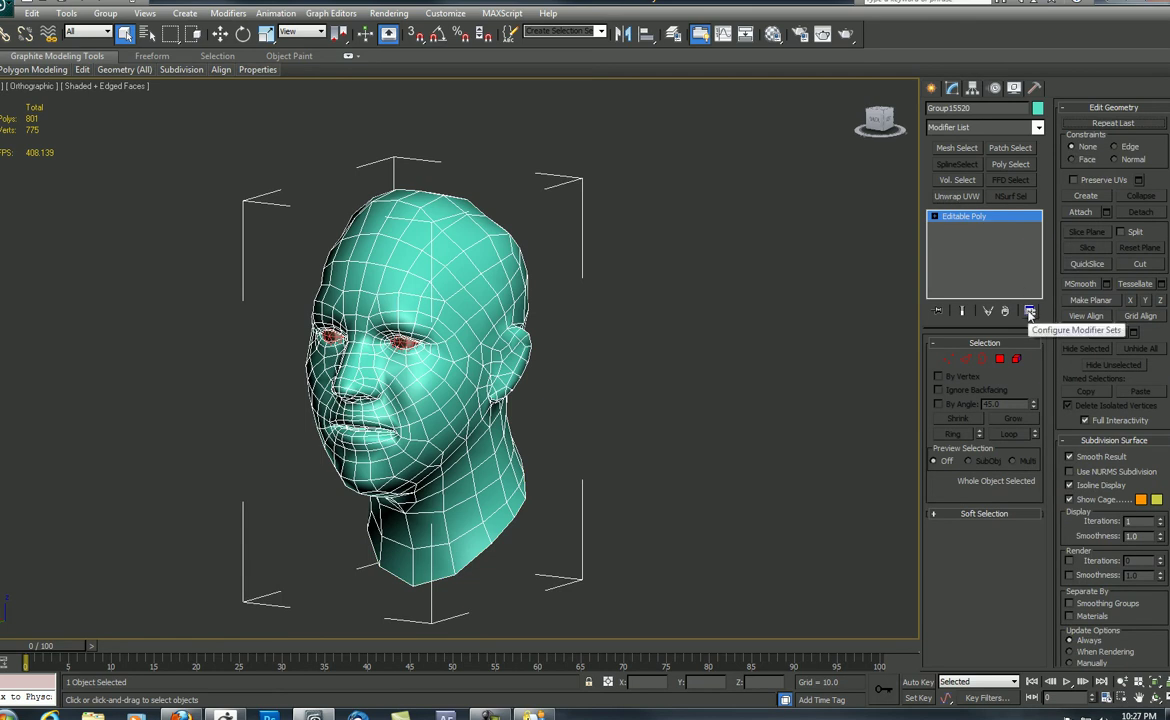
{"action": "left_click", "coordinate": [1030, 312]}
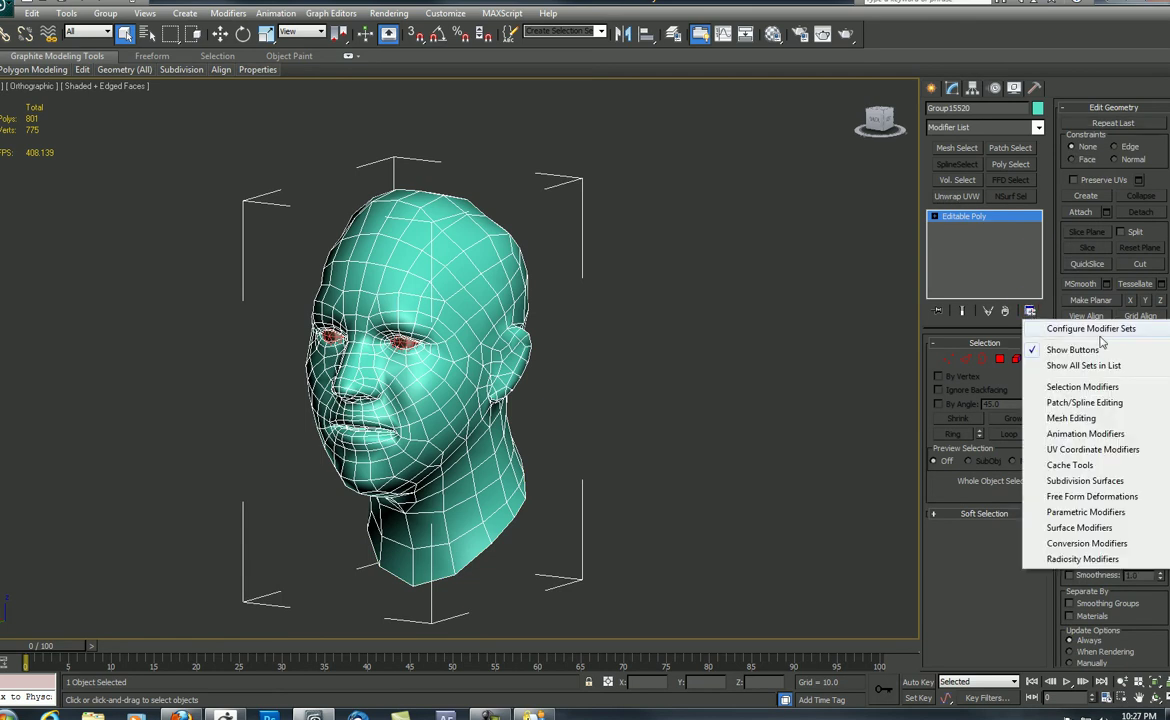
{"action": "left_click", "coordinate": [1094, 334]}
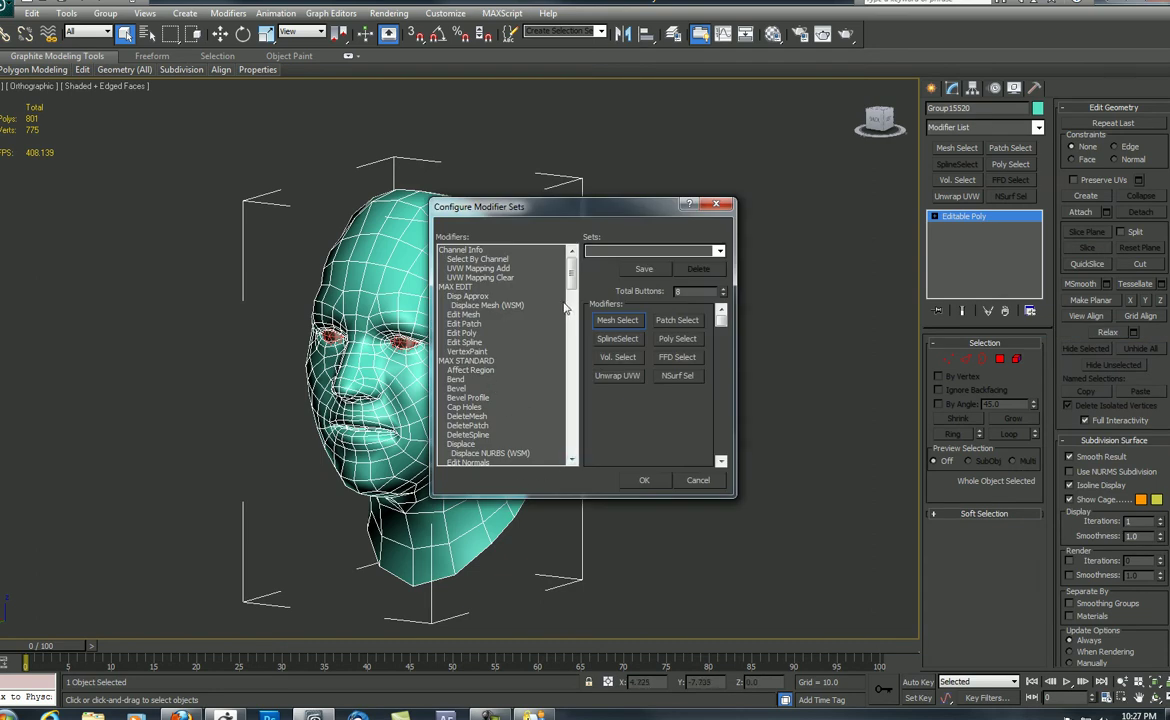
{"action": "mouse_move", "coordinate": [569, 287]}
{"action": "left_mouse_down"}
{"action": "mouse_move", "coordinate": [570, 305]}
{"action": "mouse_move", "coordinate": [571, 263]}
{"action": "mouse_move", "coordinate": [571, 308]}
{"action": "mouse_move", "coordinate": [571, 276]}
{"action": "left_mouse_up"}
{"action": "left_click_drag", "start_coordinate": [682, 291], "coordinate": [646, 297]}
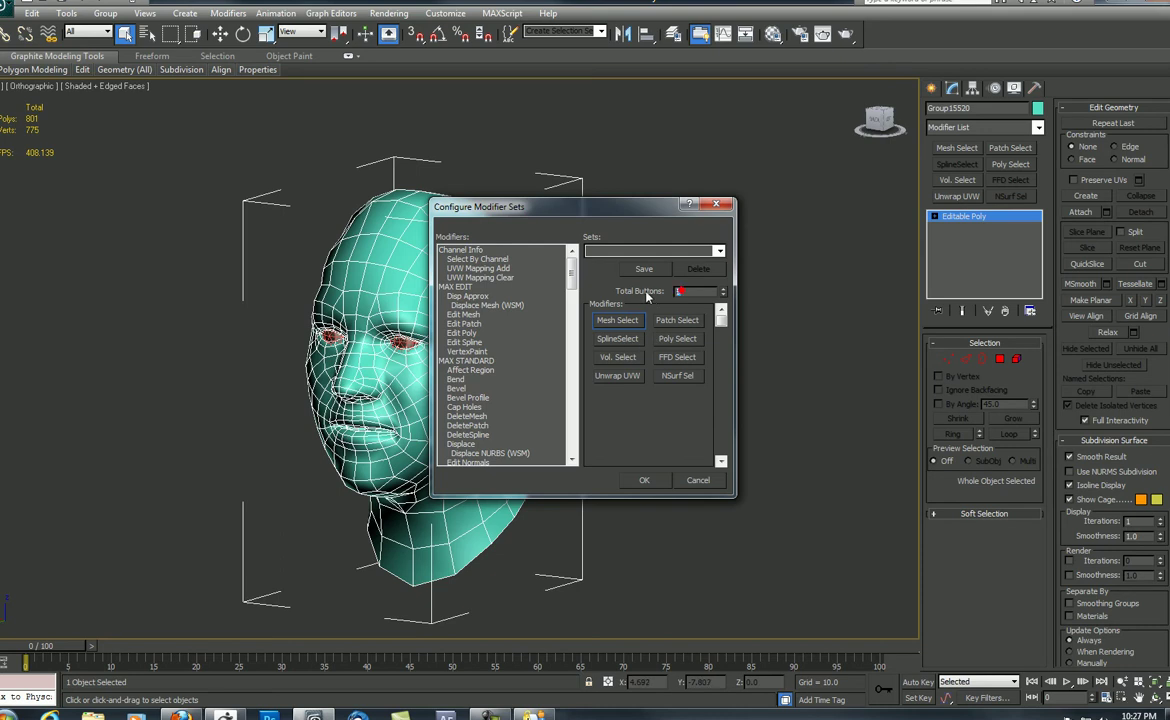
{"action": "left_click", "coordinate": [698, 481]}
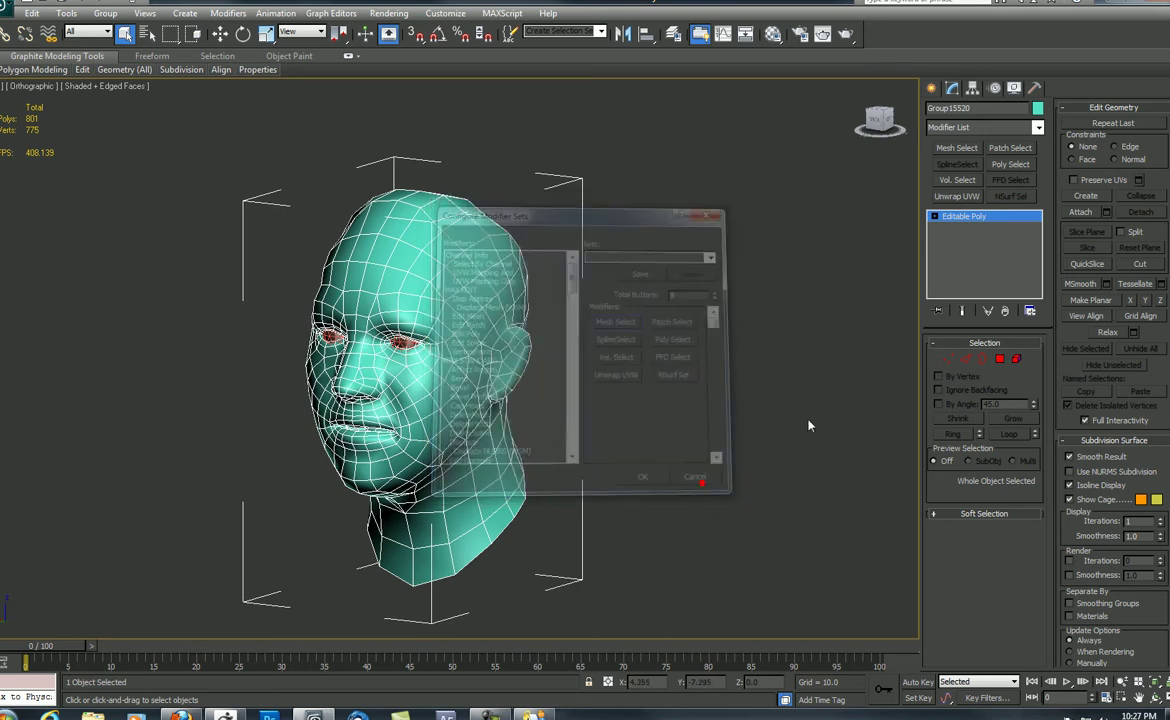
Apply Unwrap UVW to the head and open its UV editor in polygon mode with element selection enabled.
{"action": "left_click", "coordinate": [961, 197]}
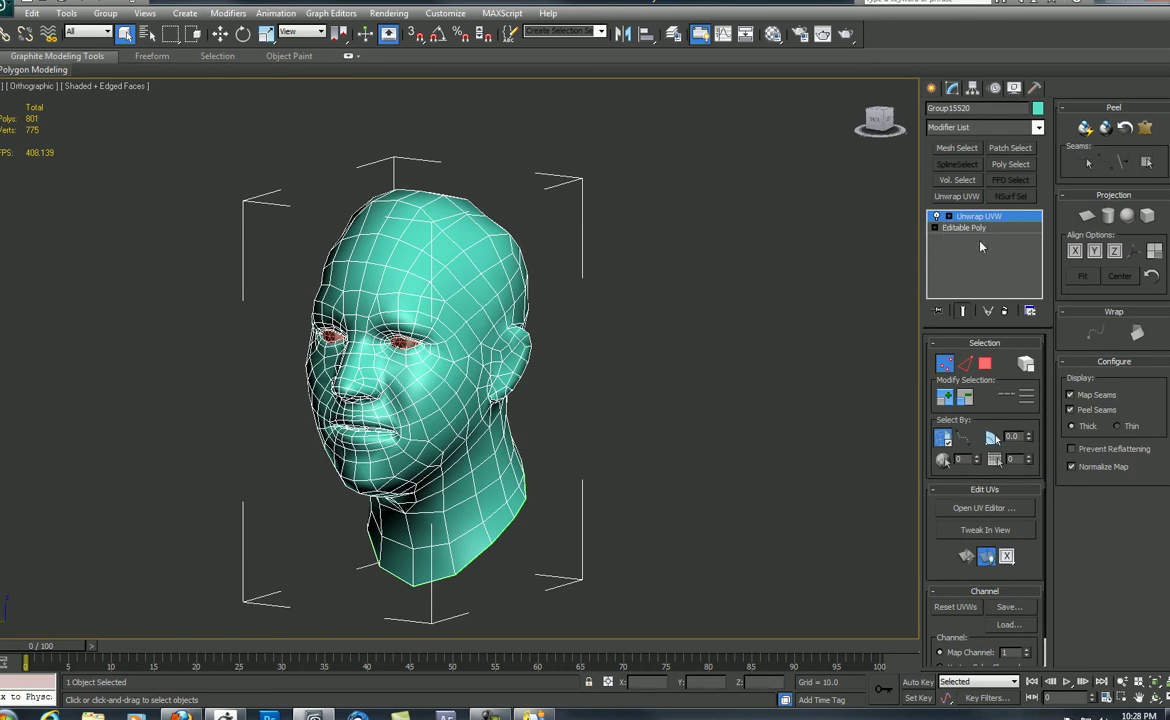
{"action": "left_click", "coordinate": [982, 508]}
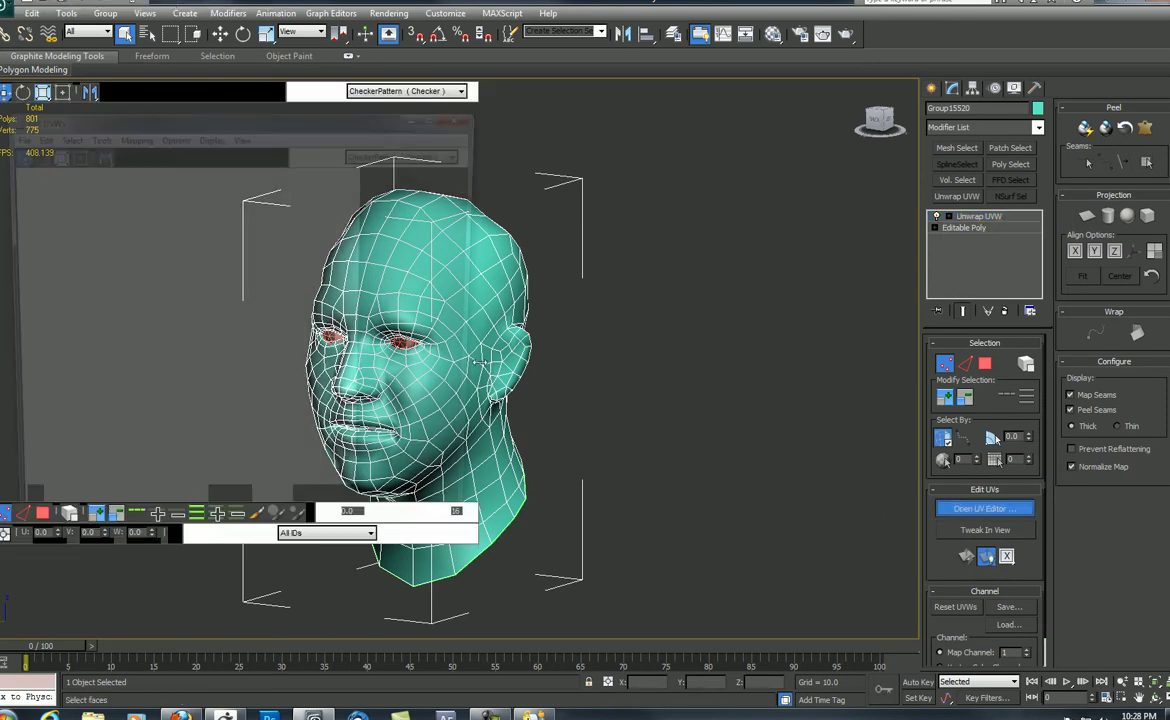
{"action": "scroll", "coordinate": [237, 287], "scroll_direction": "down", "scroll_amount": 4}
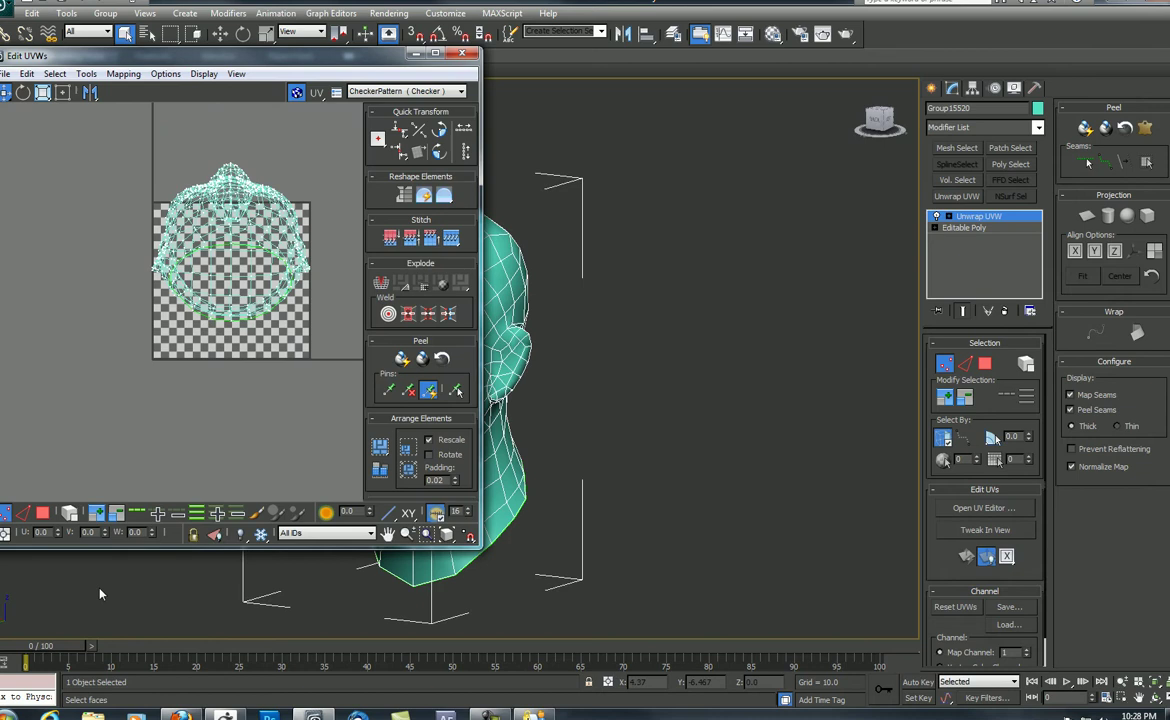
{"action": "left_click", "coordinate": [43, 514]}
{"action": "left_click", "coordinate": [69, 513]}
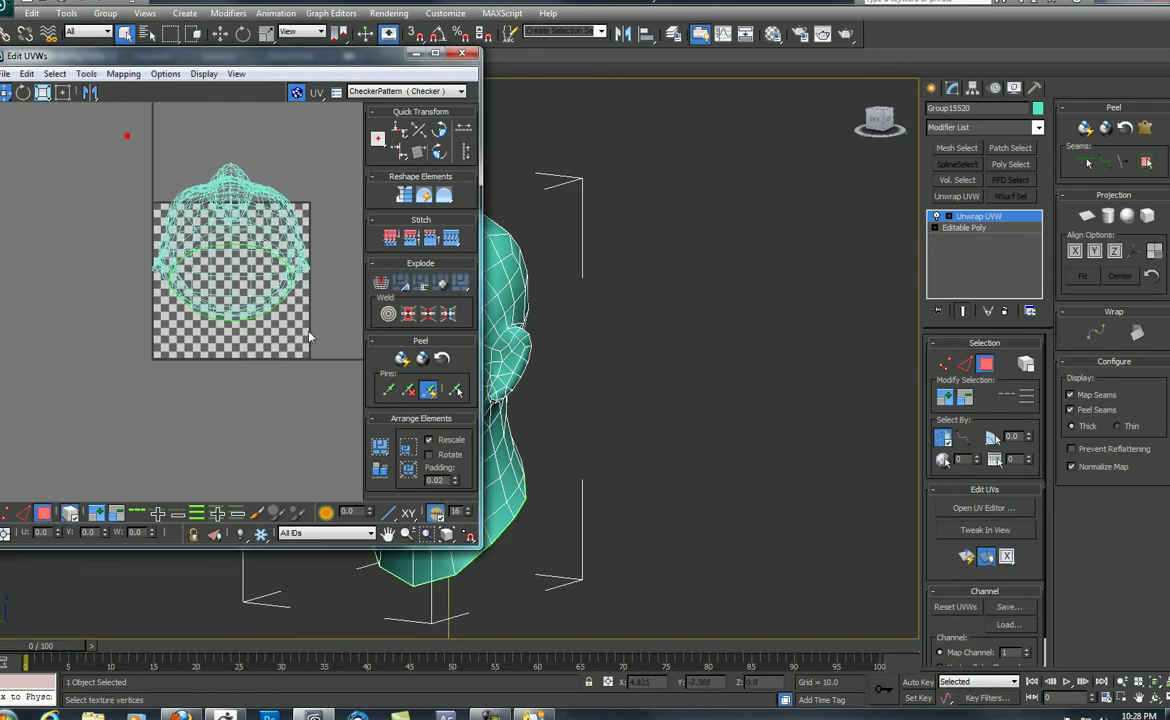
Select all the head's UV polygons and move them outside the checker tile, below its lower-right corner.
{"action": "left_click_drag", "start_coordinate": [127, 137], "coordinate": [333, 369]}
{"action": "left_click_drag", "start_coordinate": [245, 212], "coordinate": [247, 417]}
{"action": "scroll", "coordinate": [237, 287], "scroll_direction": "down", "scroll_amount": 2}
{"action": "middle_click_drag", "start_coordinate": [237, 287], "coordinate": [171, 234]}
{"action": "left_click_drag", "start_coordinate": [167, 342], "coordinate": [244, 391]}
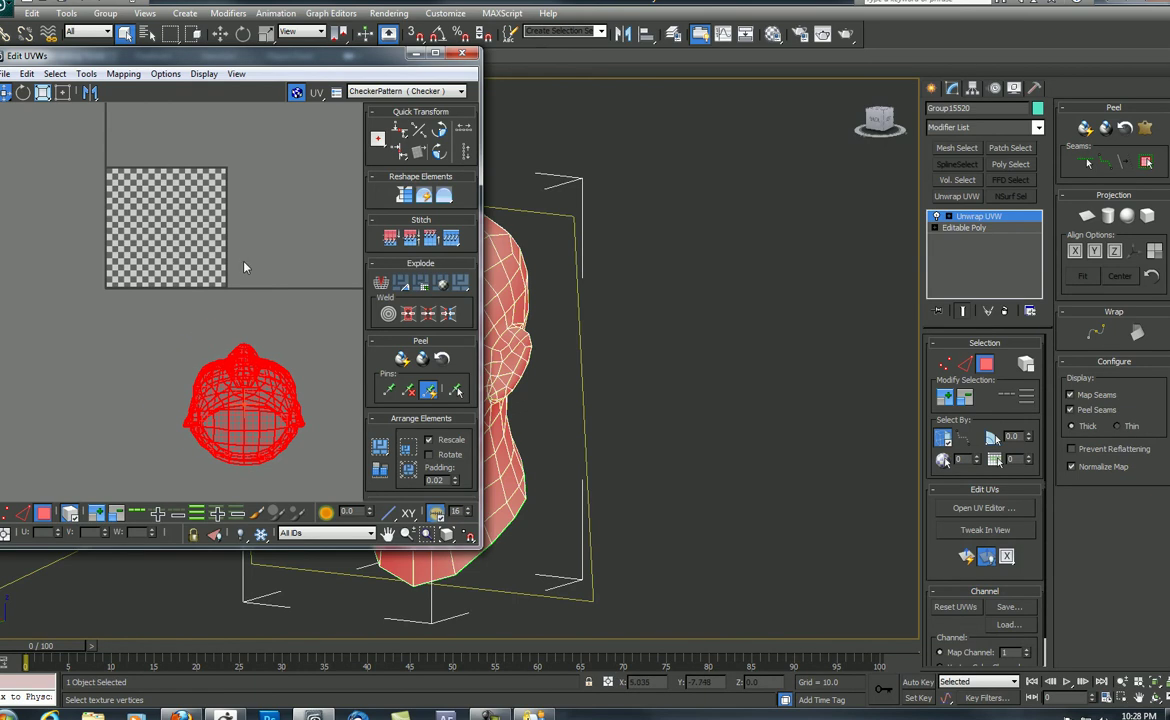
Turn the head to a front view and reopen the UV editor beside it.
{"action": "left_click_drag", "start_coordinate": [339, 56], "coordinate": [311, 60]}
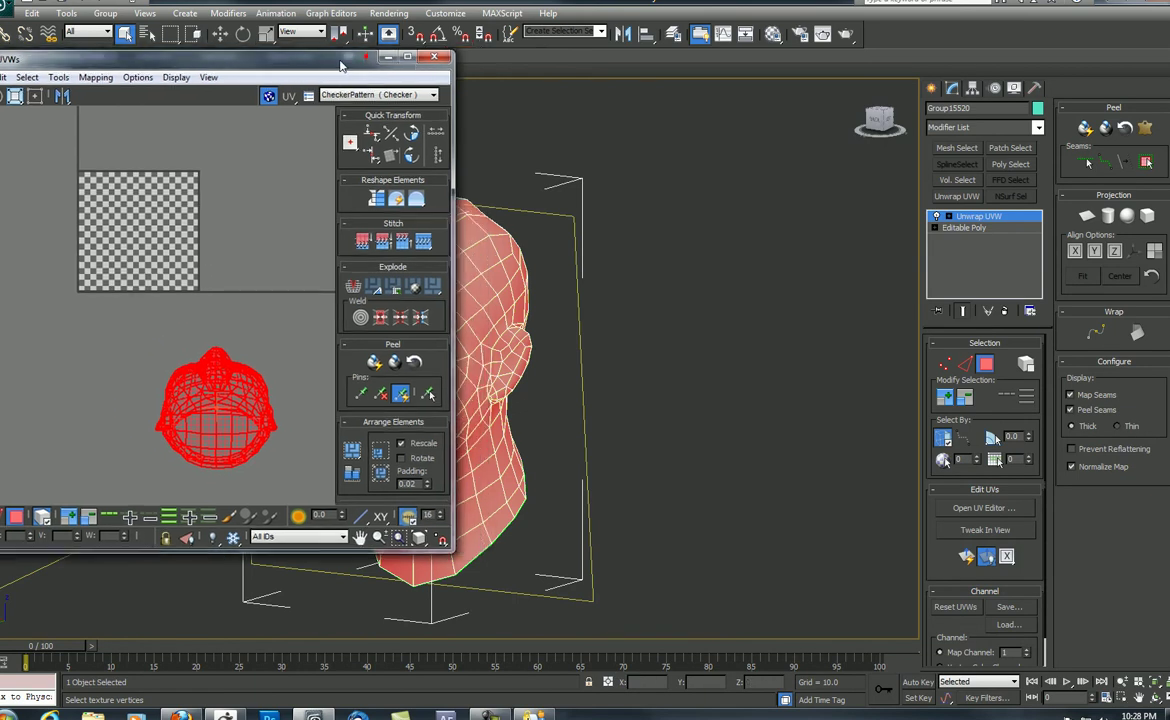
{"action": "left_click", "coordinate": [436, 59]}
{"action": "middle_click_drag", "start_coordinate": [390, 205], "coordinate": [632, 181], "text": "alt"}
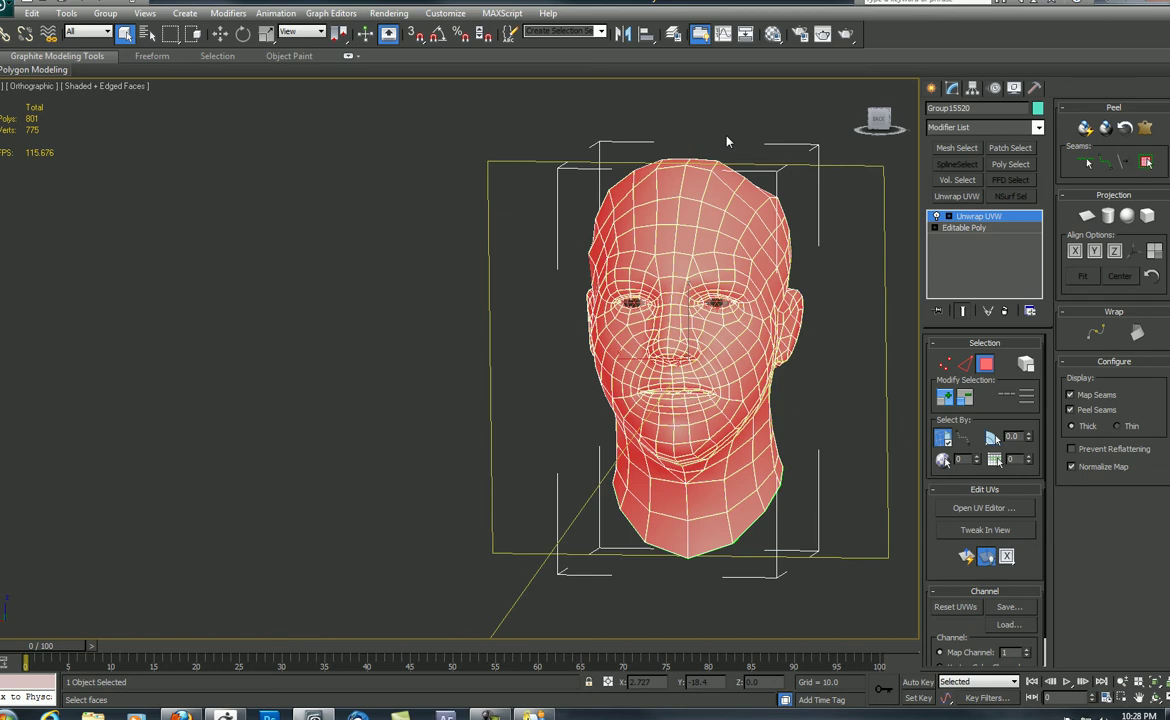
{"action": "middle_click_drag", "start_coordinate": [697, 116], "coordinate": [739, 125]}
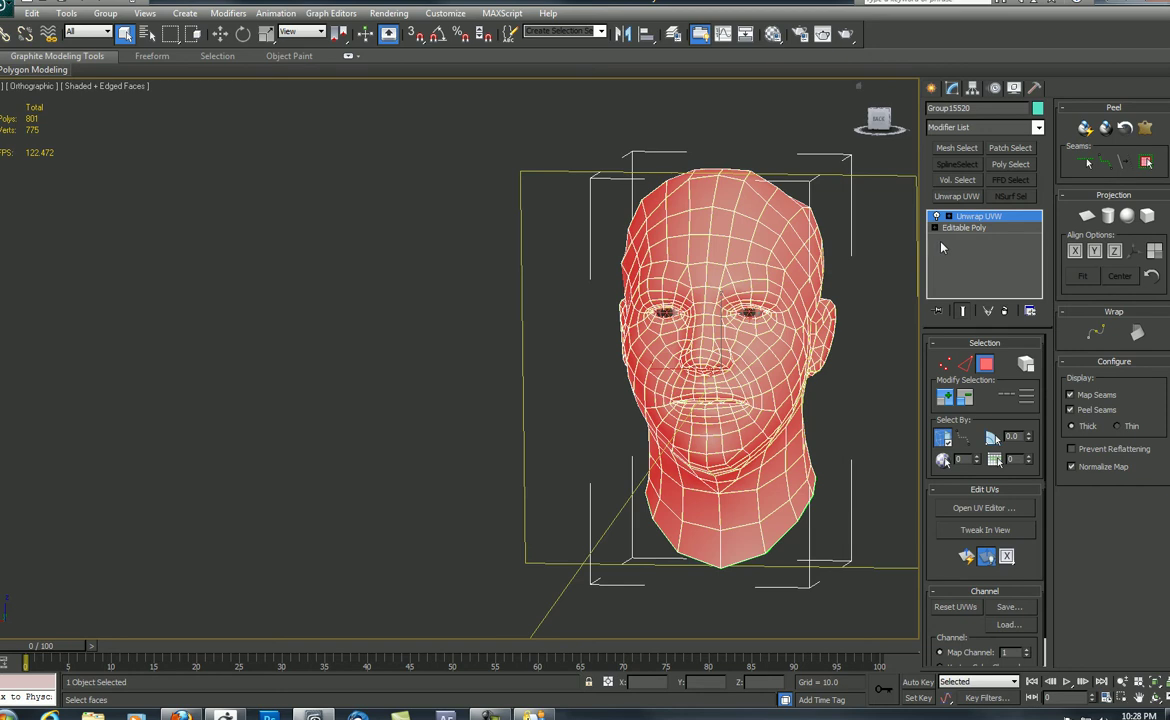
{"action": "left_click", "coordinate": [985, 507]}
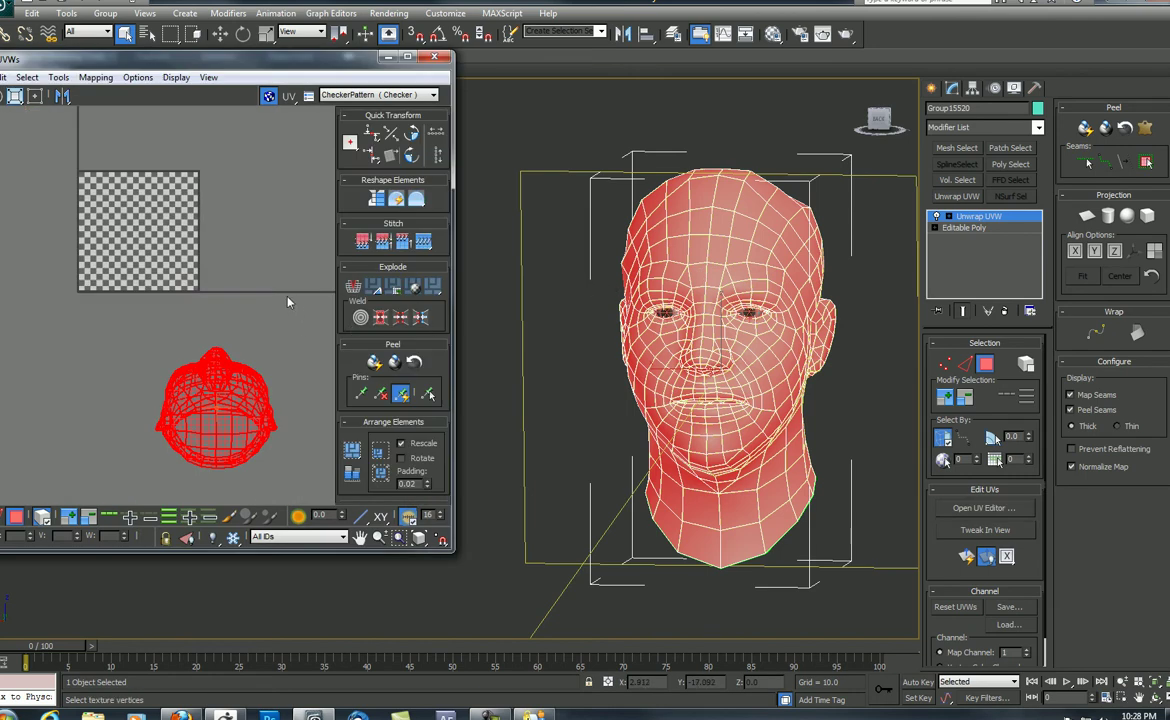
{"action": "middle_click_drag", "start_coordinate": [281, 292], "coordinate": [263, 275]}
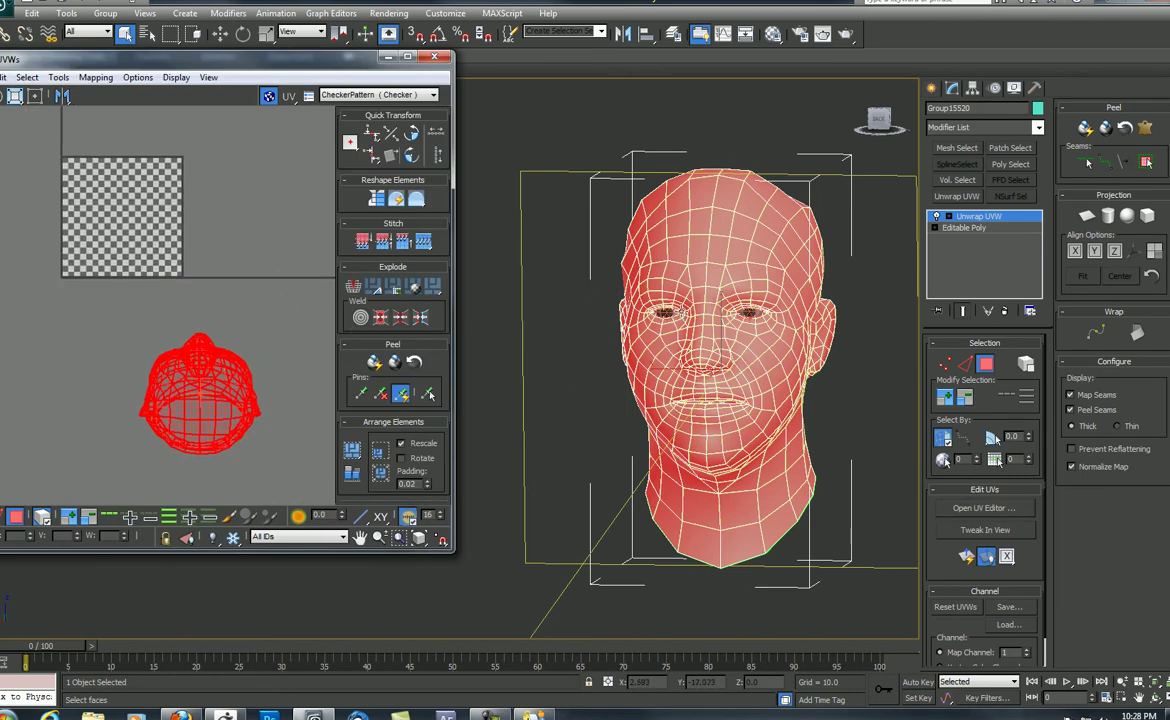
{"action": "middle_click_drag", "start_coordinate": [680, 192], "coordinate": [598, 181]}
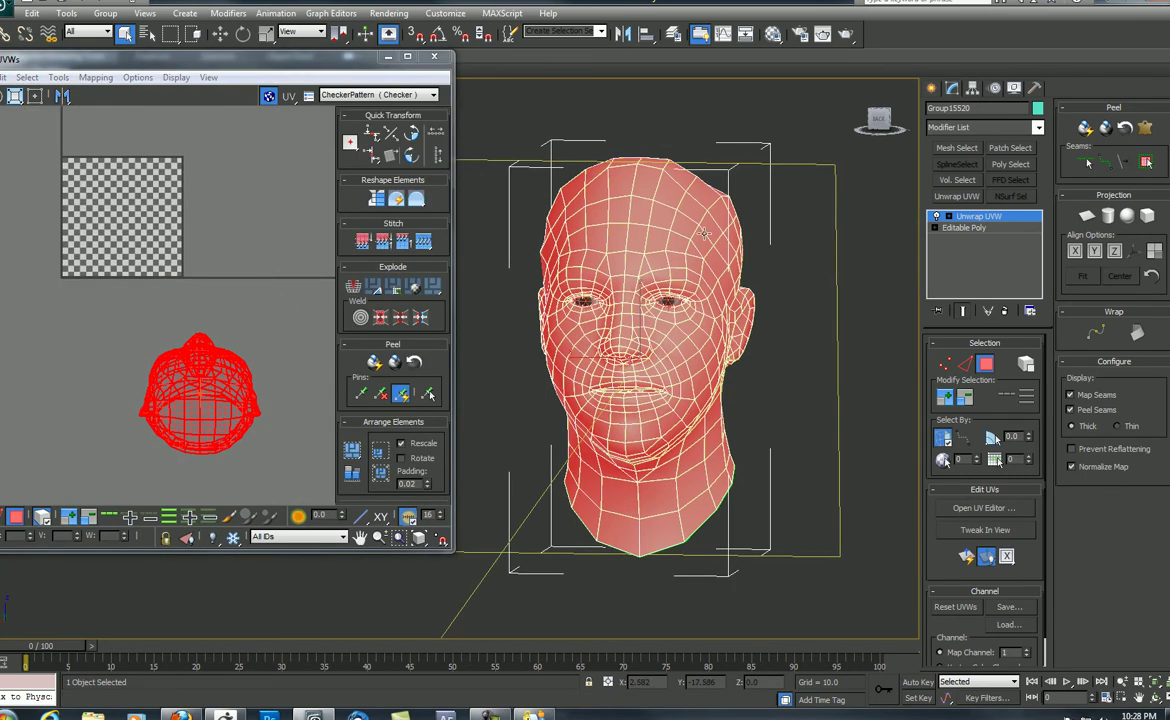
In a front view, select the faces on one half of the head at the Unwrap UVW Face level.
{"action": "left_click", "coordinate": [815, 146]}
{"action": "middle_click_drag", "start_coordinate": [763, 155], "coordinate": [755, 171], "text": "alt"}
{"action": "left_click", "coordinate": [936, 216]}
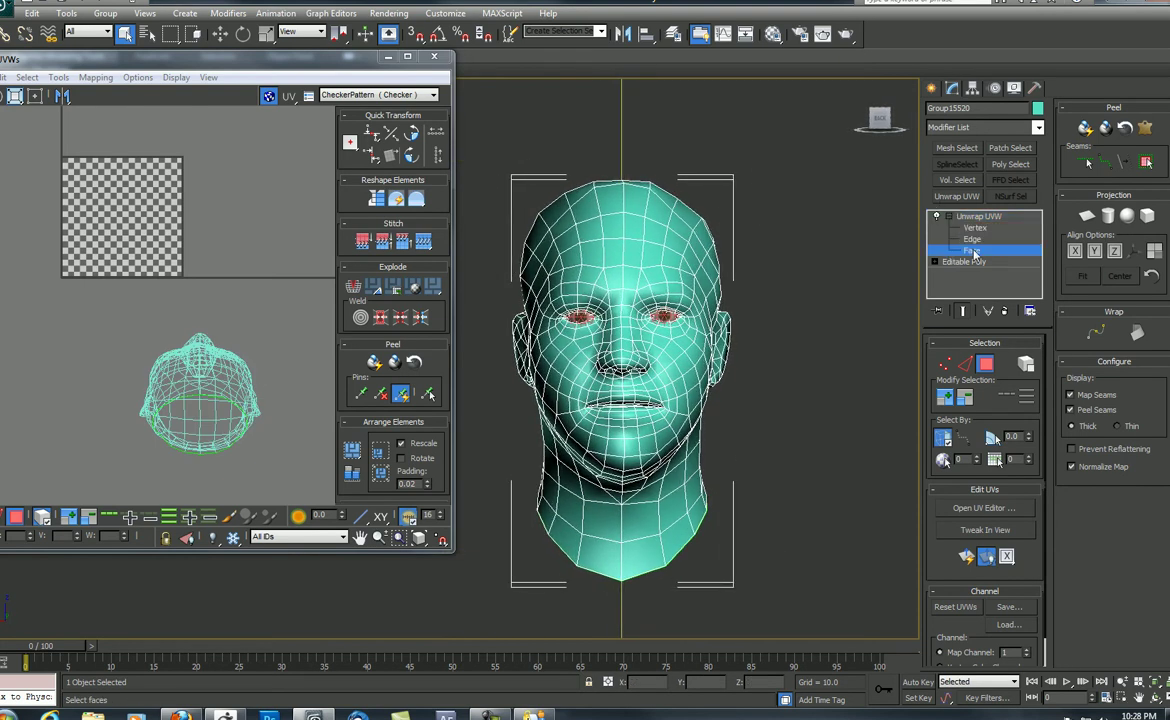
{"action": "left_click", "coordinate": [973, 251]}
{"action": "left_click_drag", "start_coordinate": [808, 151], "coordinate": [632, 601]}
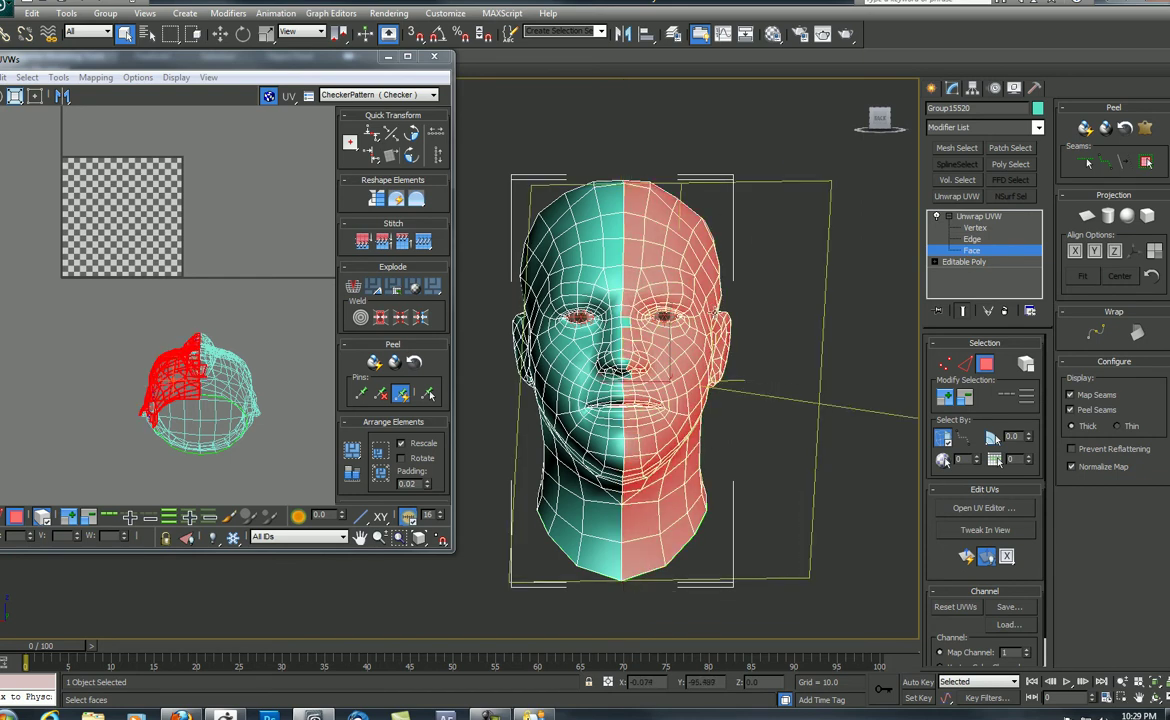
{"action": "scroll", "coordinate": [666, 264], "scroll_direction": "up", "scroll_amount": 5}
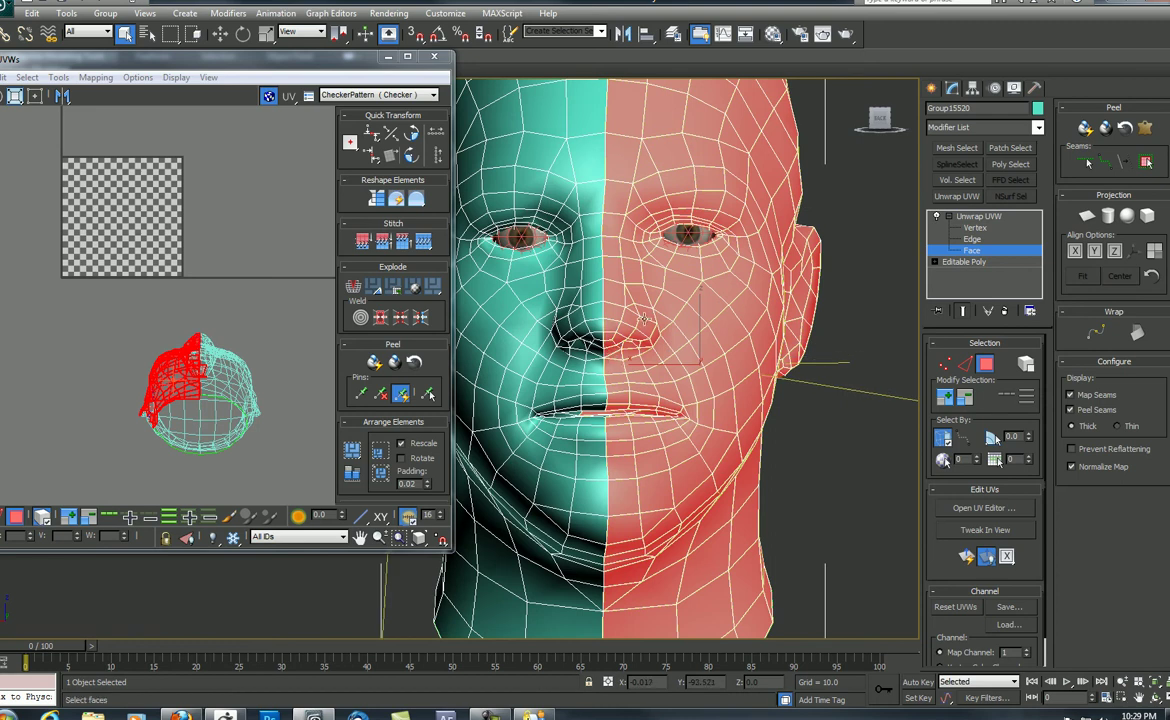
Turn off Ignore Backfacing and reselect the same half of the head, including the faces on its back.
{"action": "scroll", "coordinate": [616, 303], "scroll_direction": "down", "scroll_amount": 8}
{"action": "middle_click_drag", "start_coordinate": [616, 303], "coordinate": [734, 305], "text": "alt"}
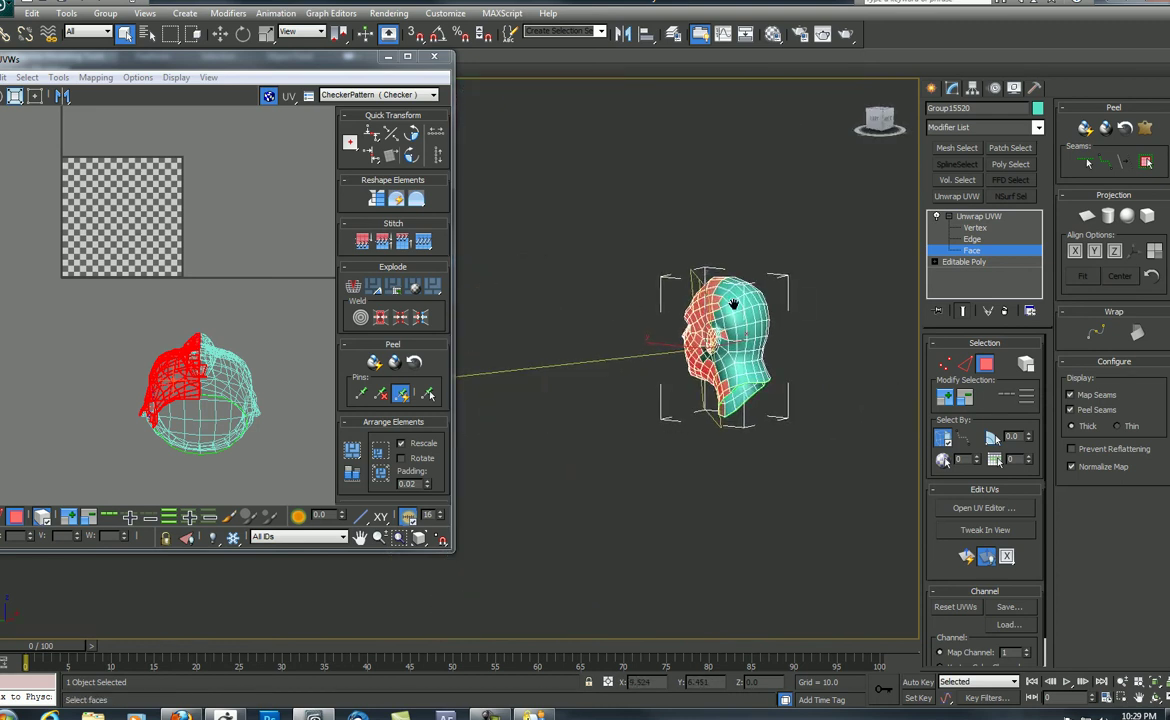
{"action": "scroll", "coordinate": [775, 235], "scroll_direction": "up", "scroll_amount": 5}
{"action": "middle_click_drag", "start_coordinate": [775, 235], "coordinate": [540, 310]}
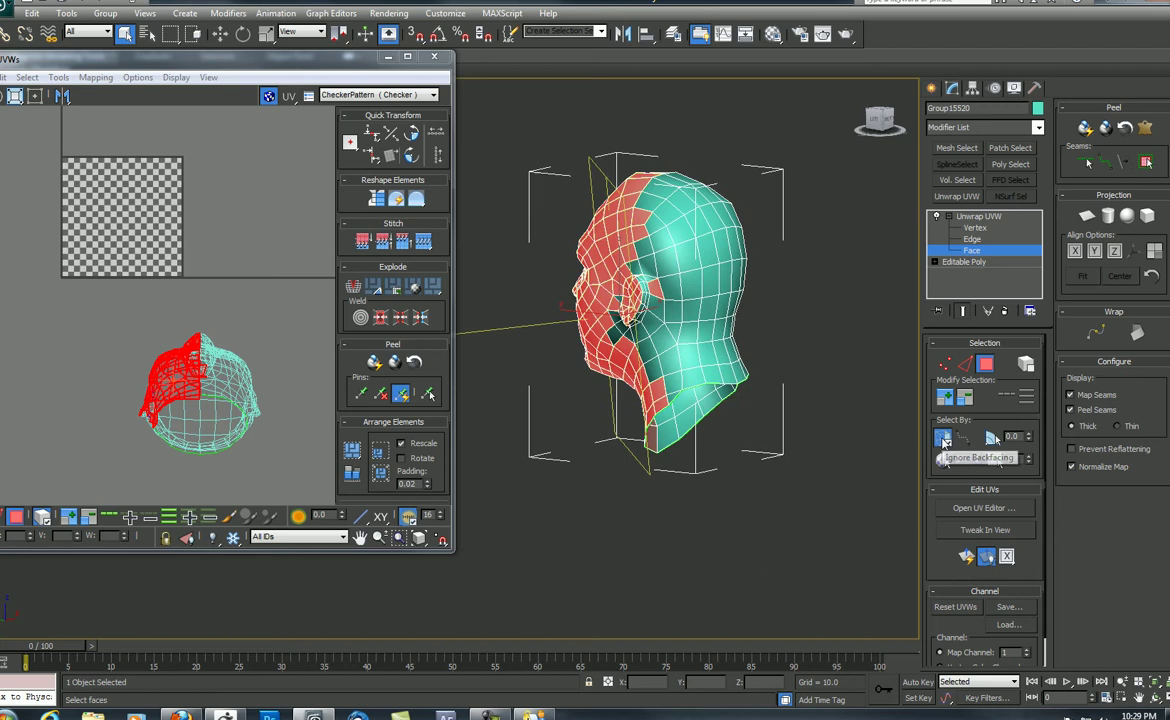
{"action": "left_click", "coordinate": [945, 441]}
{"action": "middle_click_drag", "start_coordinate": [636, 234], "coordinate": [622, 213], "text": "alt"}
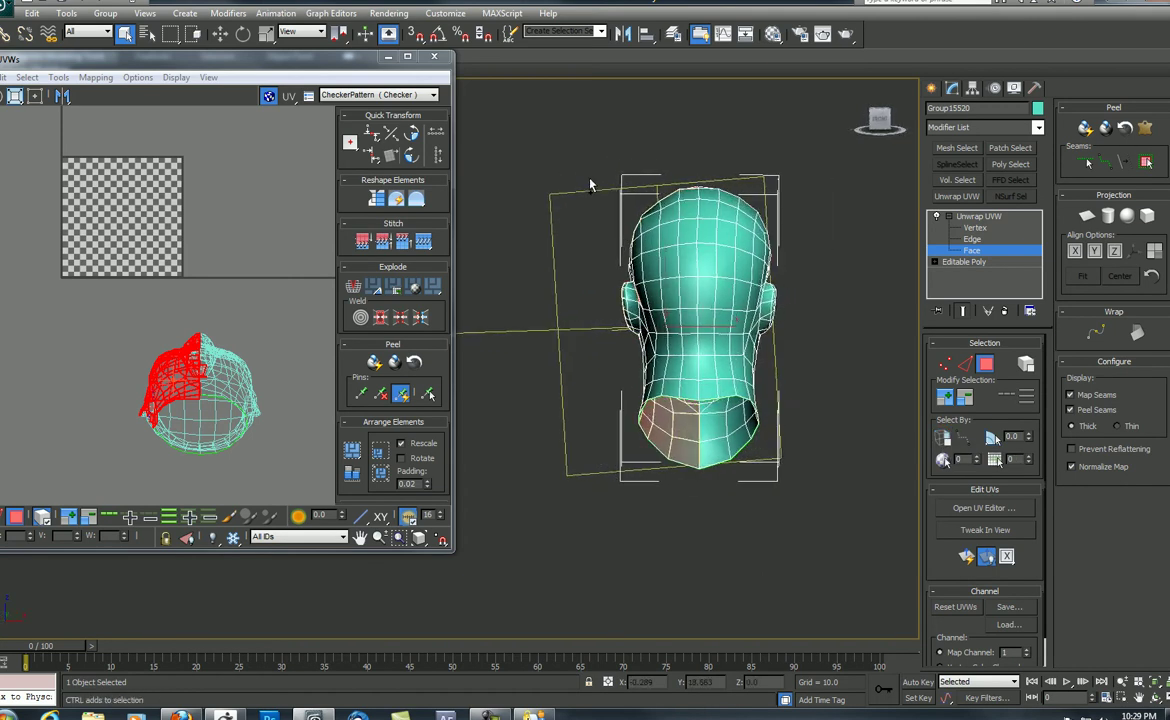
{"action": "middle_click_drag", "start_coordinate": [695, 415], "coordinate": [908, 257], "text": "alt"}
{"action": "scroll", "coordinate": [710, 230], "scroll_direction": "up", "scroll_amount": 3}
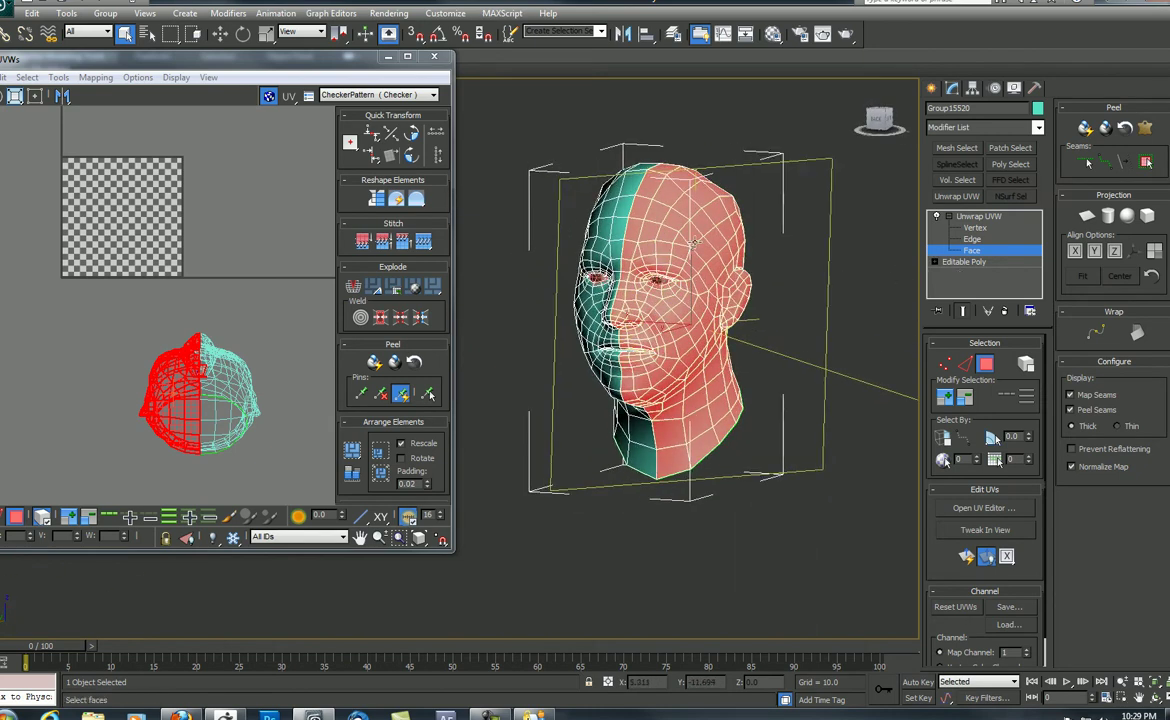
{"action": "scroll", "coordinate": [705, 253], "scroll_direction": "down", "scroll_amount": 4}
{"action": "middle_click_drag", "start_coordinate": [705, 253], "coordinate": [717, 250], "text": "alt"}
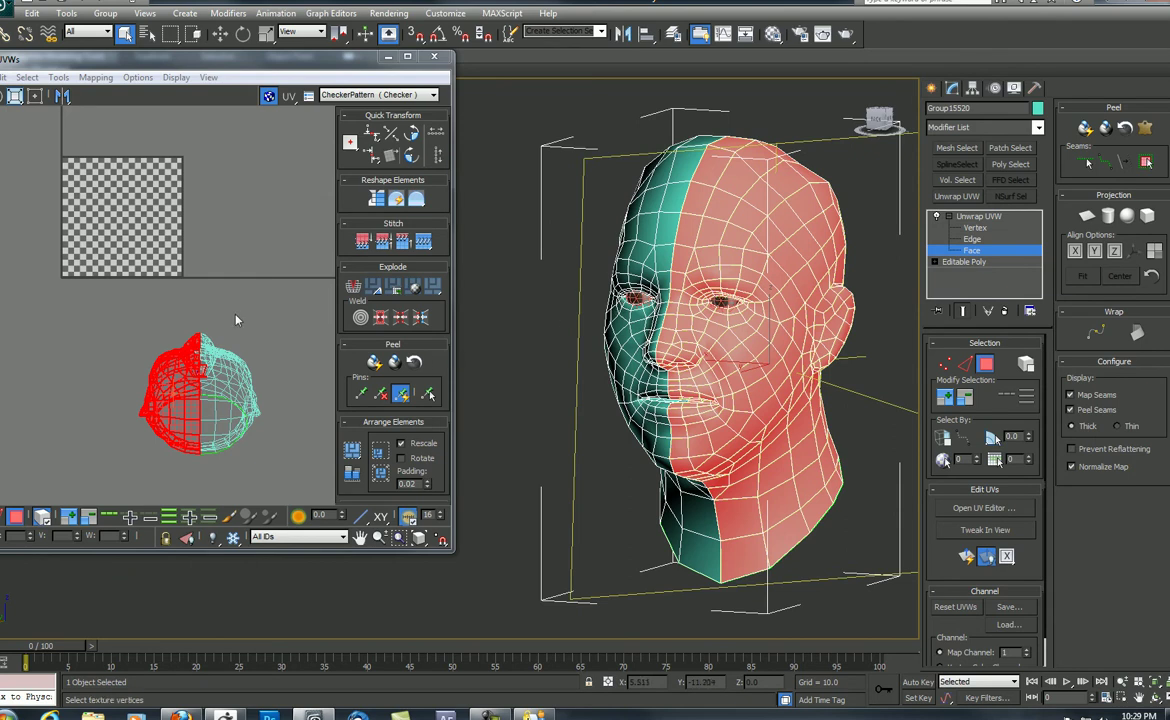
Undo the accidental UV selection change and turn off element selection in the UV editor.
{"action": "scroll", "coordinate": [236, 320], "scroll_direction": "up", "scroll_amount": 4}
{"action": "left_click", "coordinate": [212, 443]}
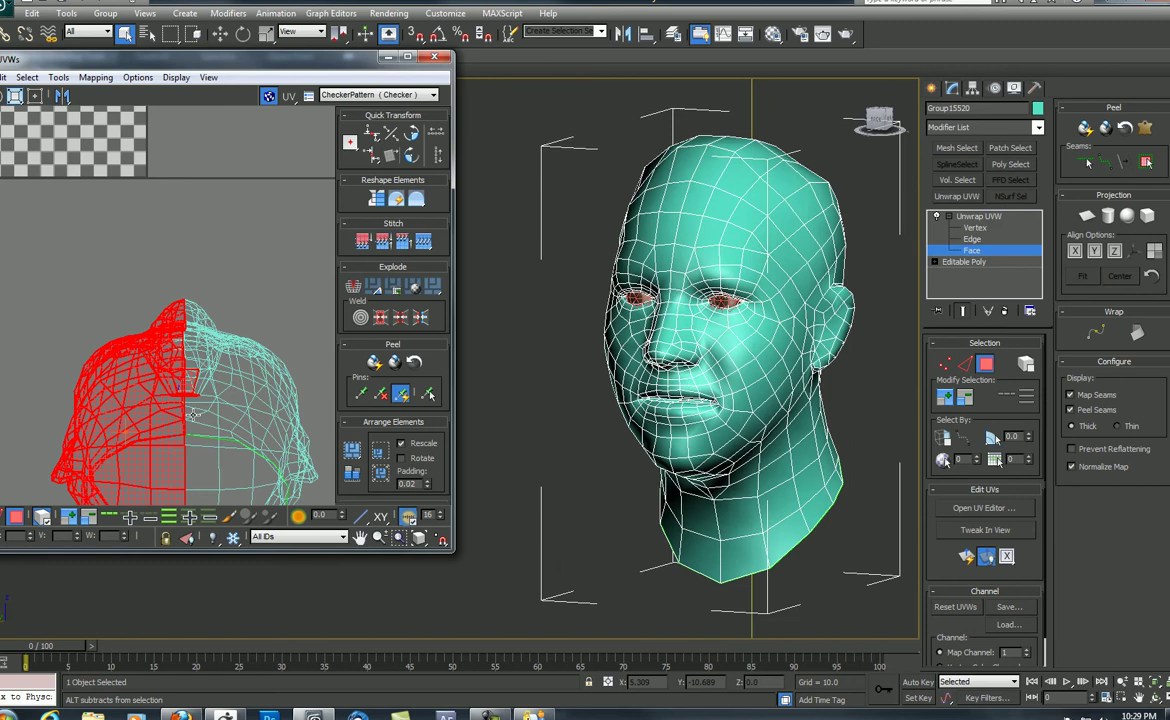
{"action": "key", "text": "ctrl+z"}
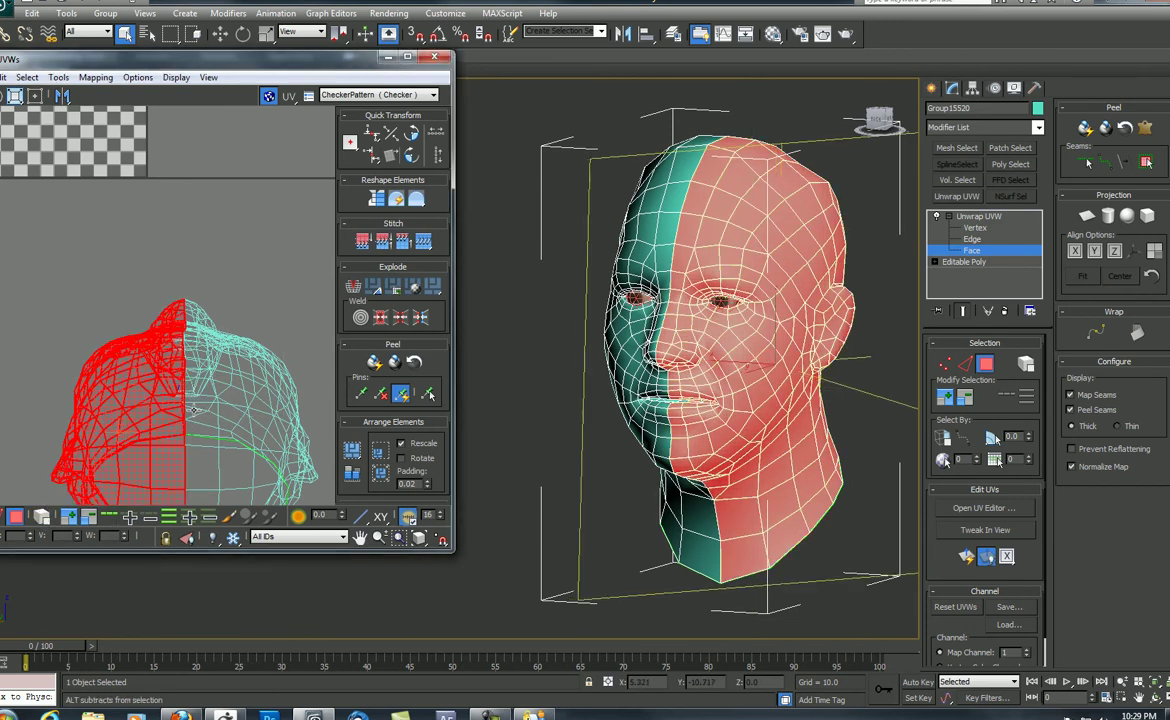
{"action": "scroll", "coordinate": [193, 300], "scroll_direction": "down", "scroll_amount": 4}
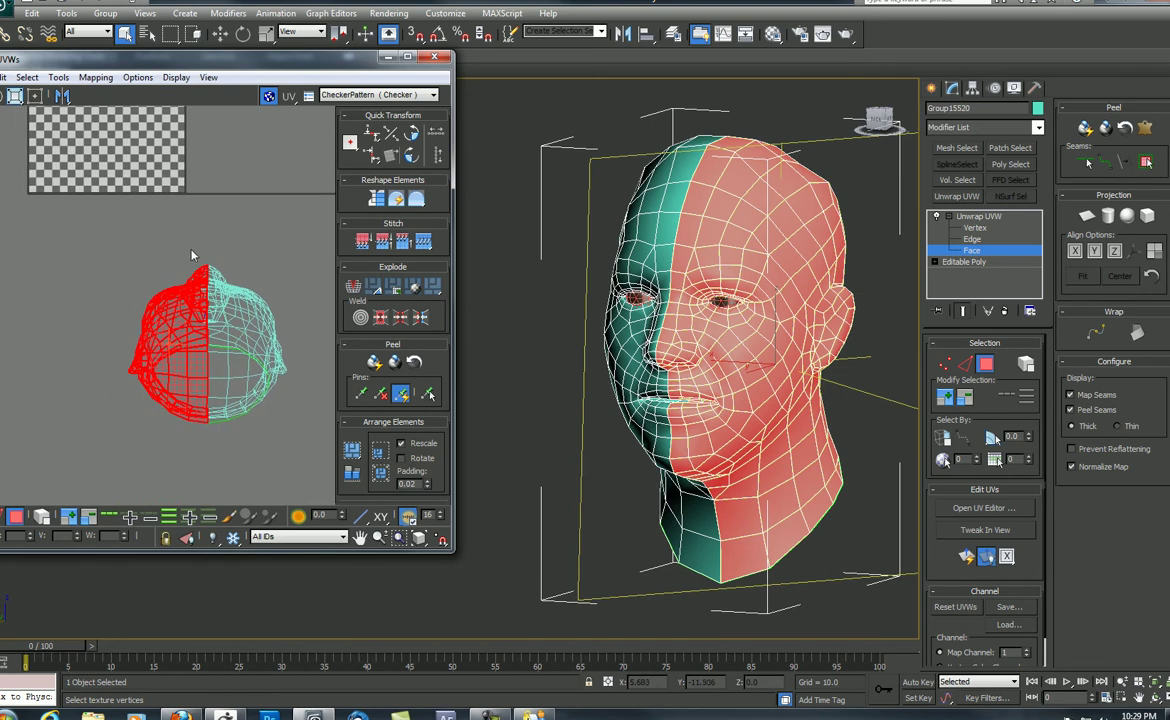
{"action": "middle_click_drag", "start_coordinate": [202, 266], "coordinate": [206, 282]}
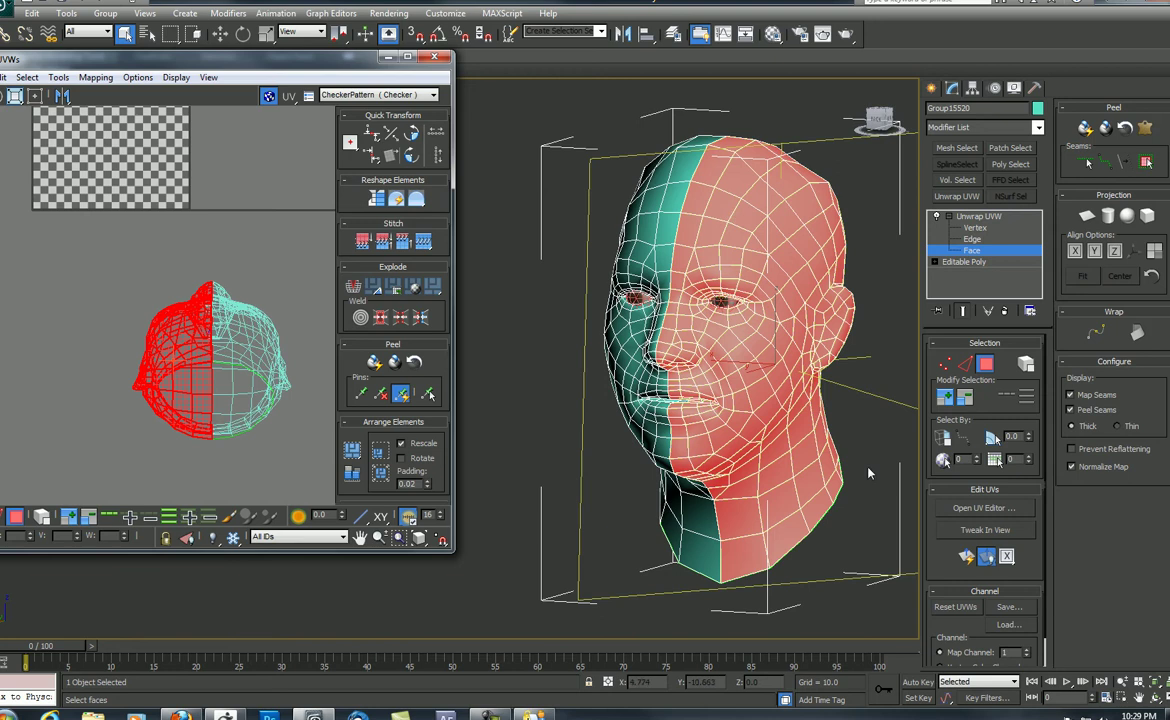
Apply a Quick Planar Map along X to the selected half of the head.
{"action": "left_click", "coordinate": [964, 556]}
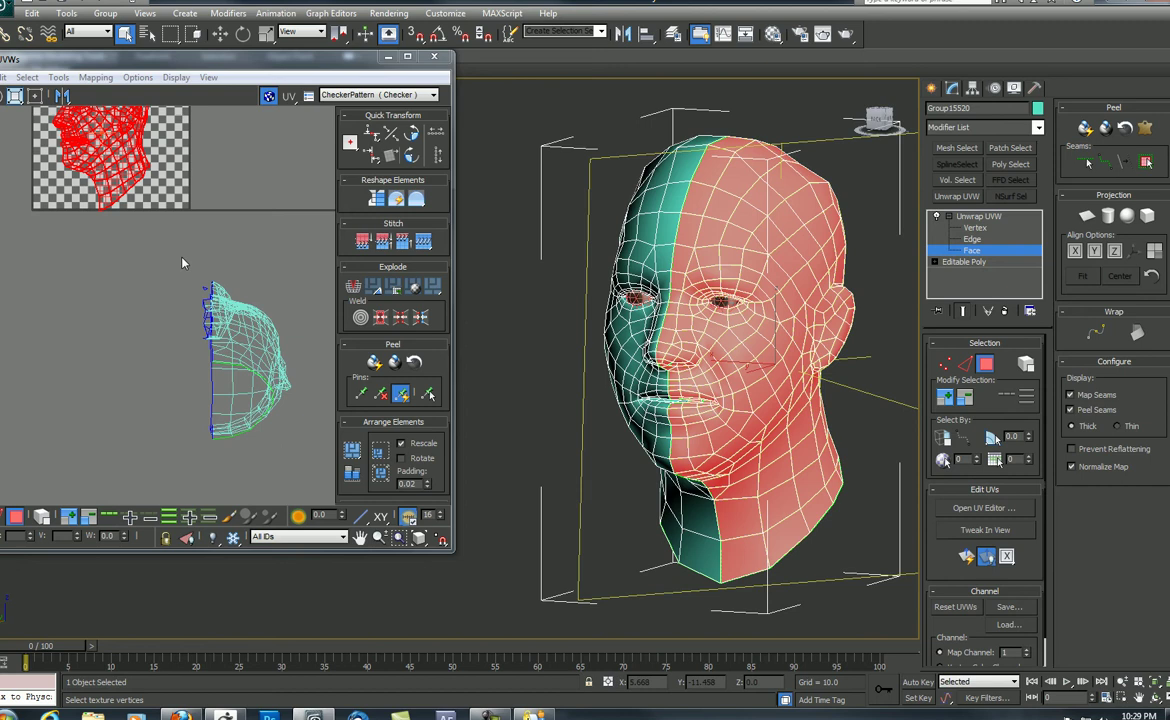
{"action": "middle_click_drag", "start_coordinate": [182, 260], "coordinate": [236, 379]}
{"action": "scroll", "coordinate": [160, 288], "scroll_direction": "up", "scroll_amount": 3}
{"action": "middle_click_drag", "start_coordinate": [113, 165], "coordinate": [120, 207]}
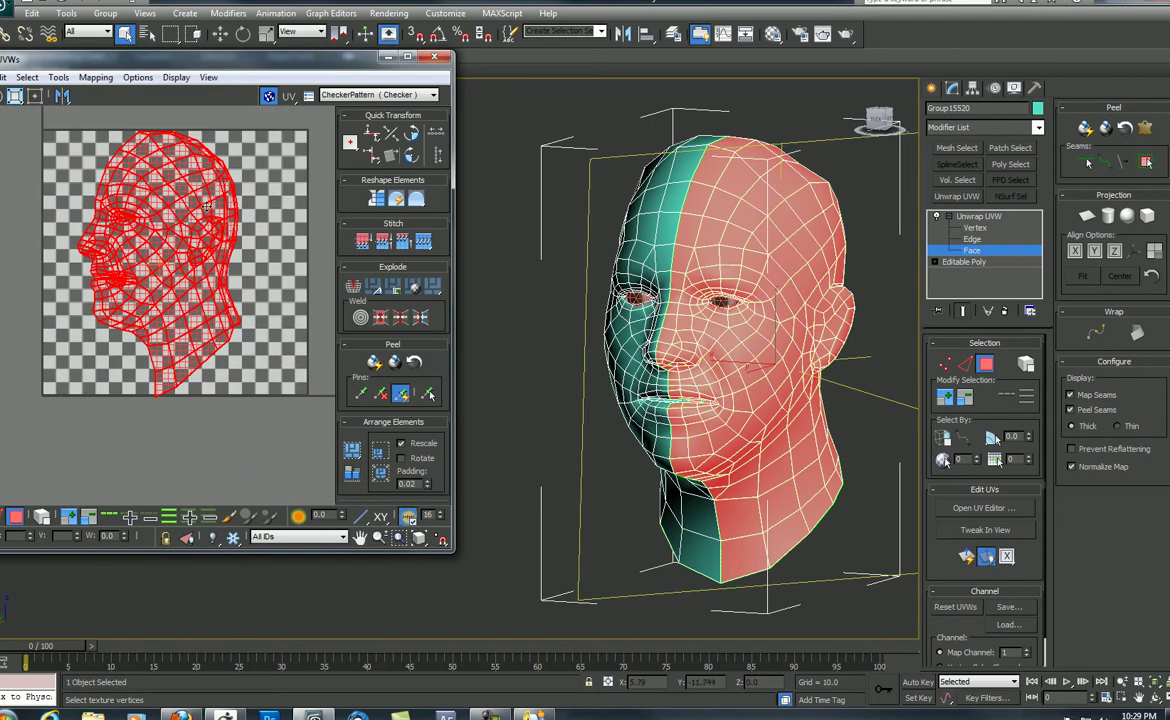
Add the missed triangular face beside the nose's centre line to the selected half of the head.
{"action": "middle_click_drag", "start_coordinate": [703, 348], "coordinate": [760, 342], "text": "alt"}
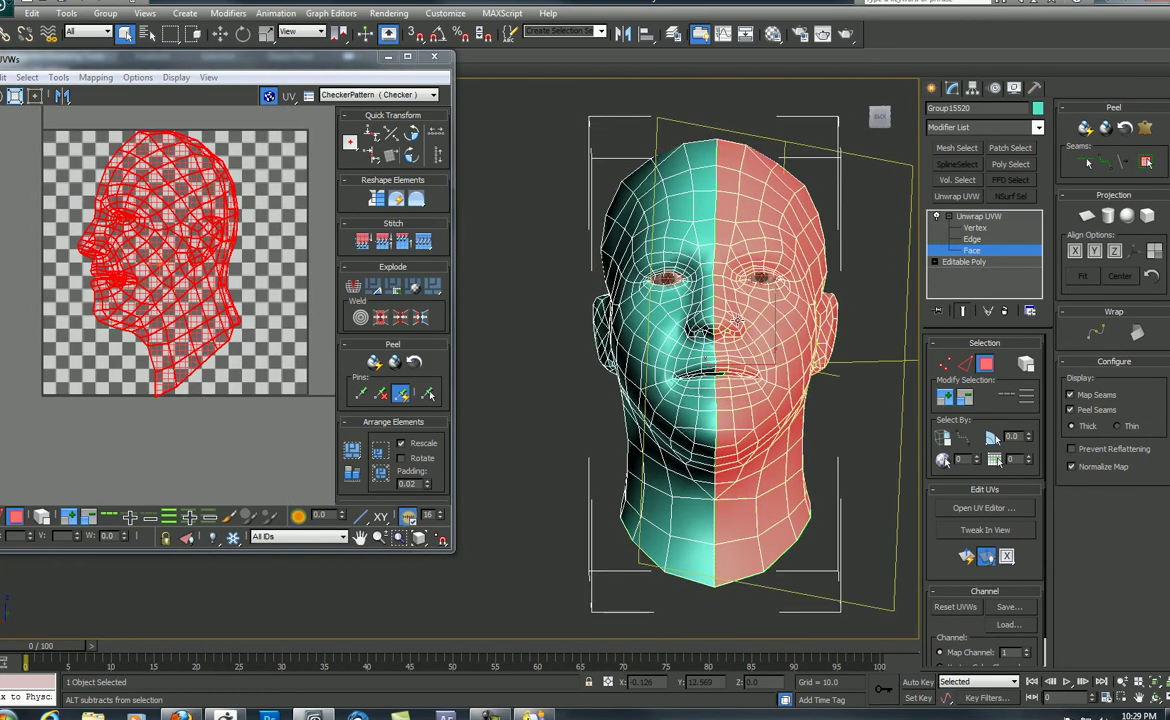
{"action": "scroll", "coordinate": [622, 332], "scroll_direction": "up", "scroll_amount": 5}
{"action": "middle_click_drag", "start_coordinate": [749, 271], "coordinate": [519, 328]}
{"action": "middle_click_drag", "start_coordinate": [620, 287], "coordinate": [650, 178], "text": "alt"}
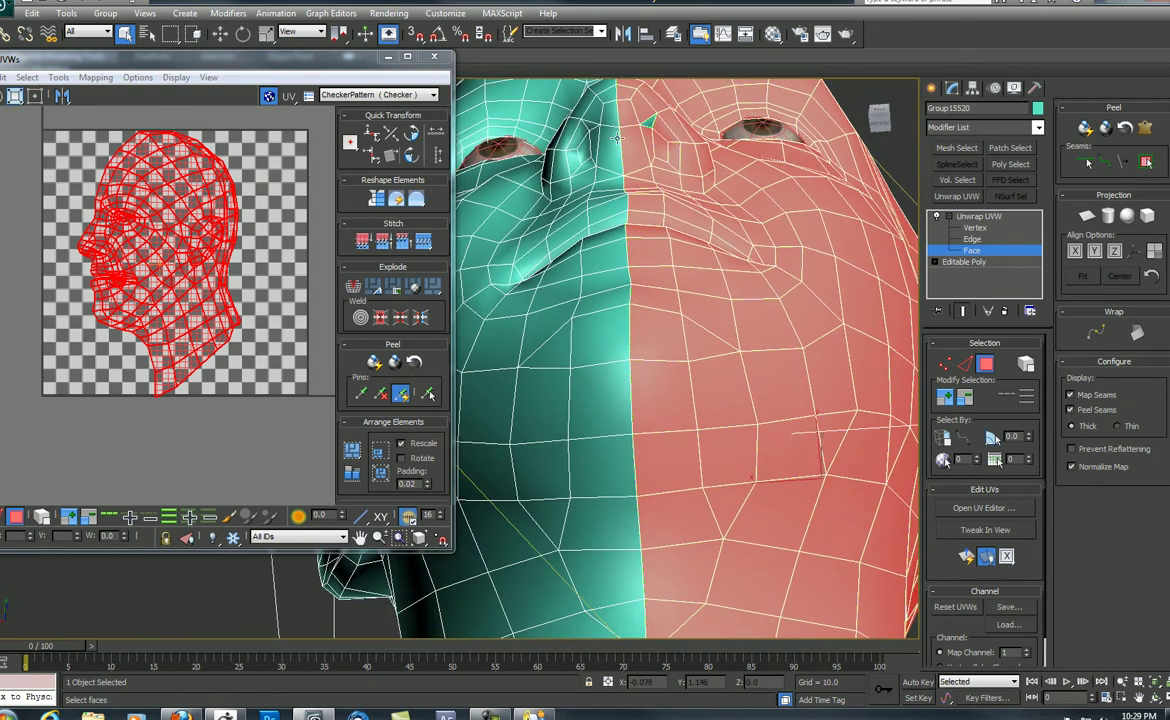
{"action": "middle_click_drag", "start_coordinate": [617, 138], "coordinate": [599, 318], "text": "alt"}
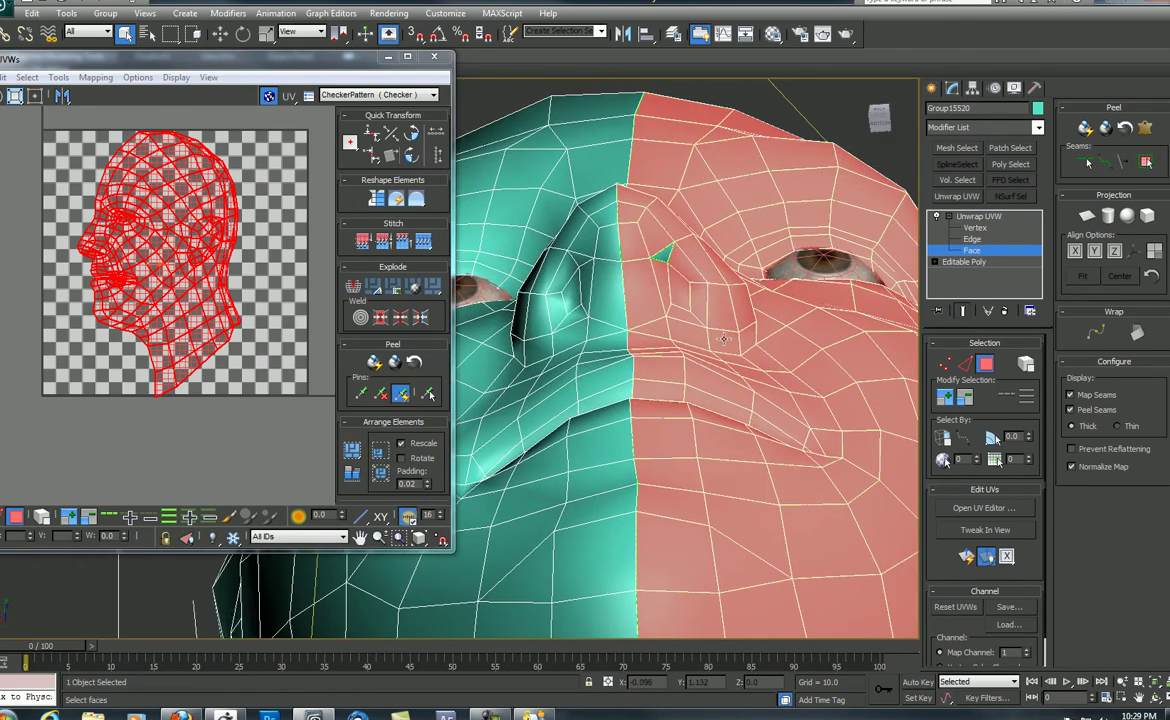
{"action": "middle_click_drag", "start_coordinate": [660, 253], "coordinate": [775, 284], "text": "alt"}
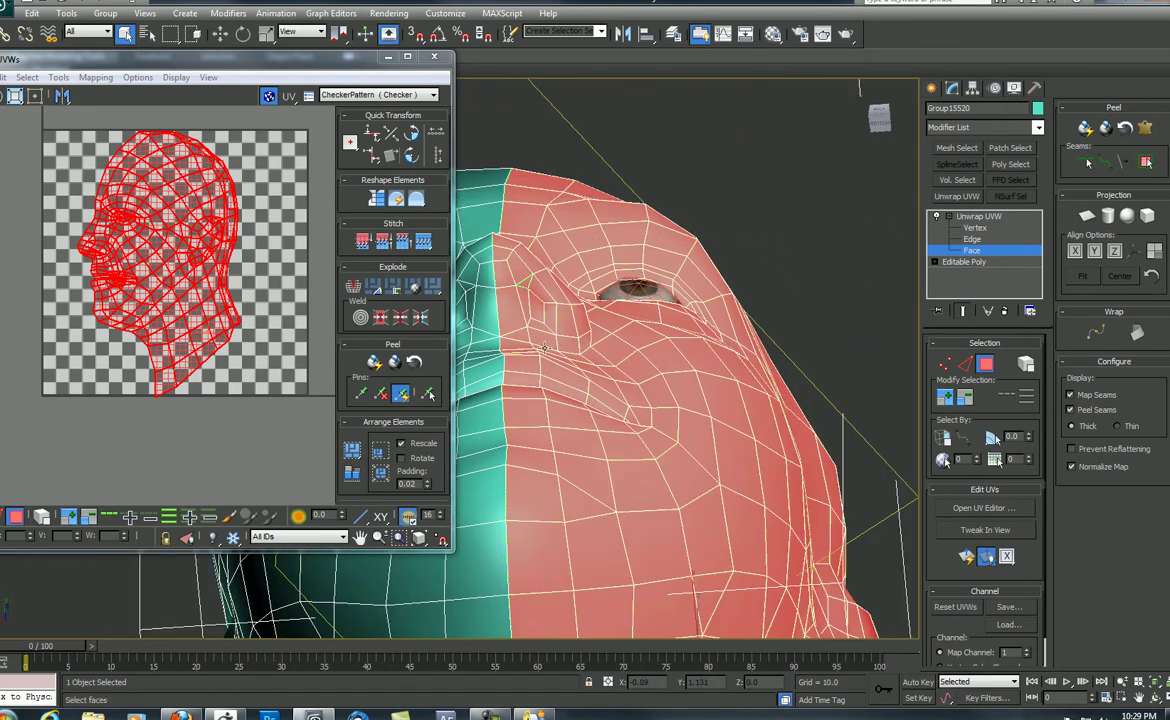
{"action": "middle_click_drag", "start_coordinate": [499, 316], "coordinate": [645, 393], "text": "alt"}
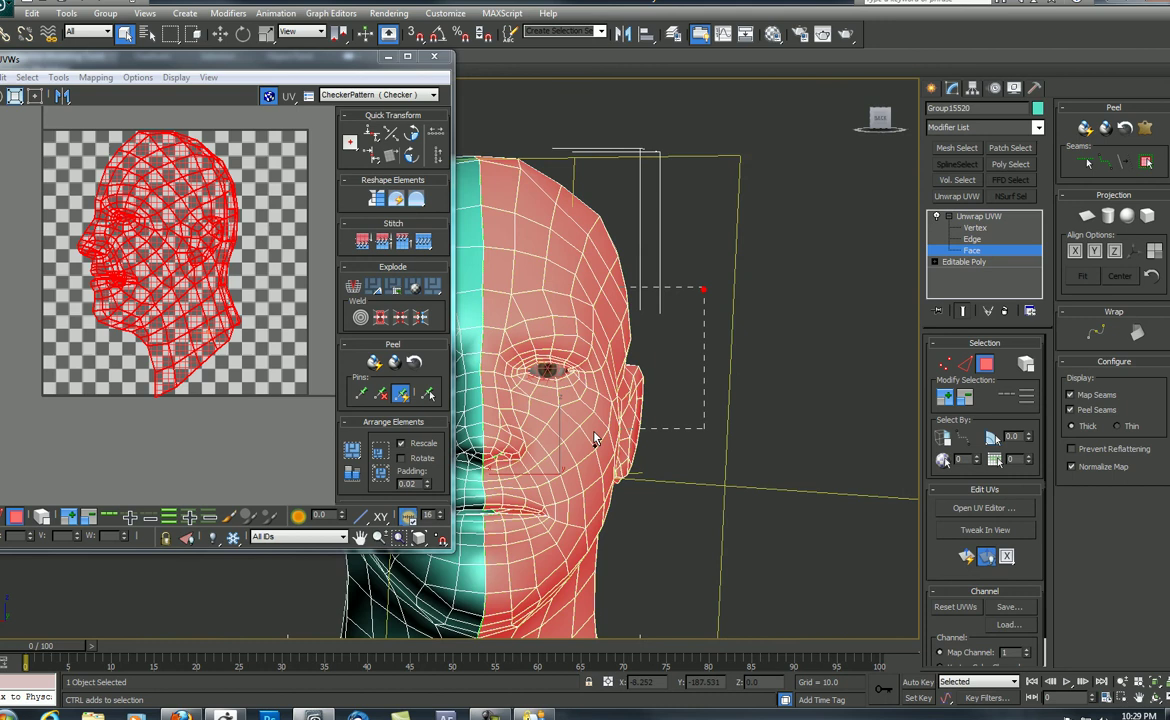
Reapply the Quick Planar Map to the half-head selection so the stray triangle joins the profile on the checker tile.
{"action": "middle_click_drag", "start_coordinate": [594, 438], "coordinate": [470, 428], "text": "alt"}
{"action": "key", "text": "super"}
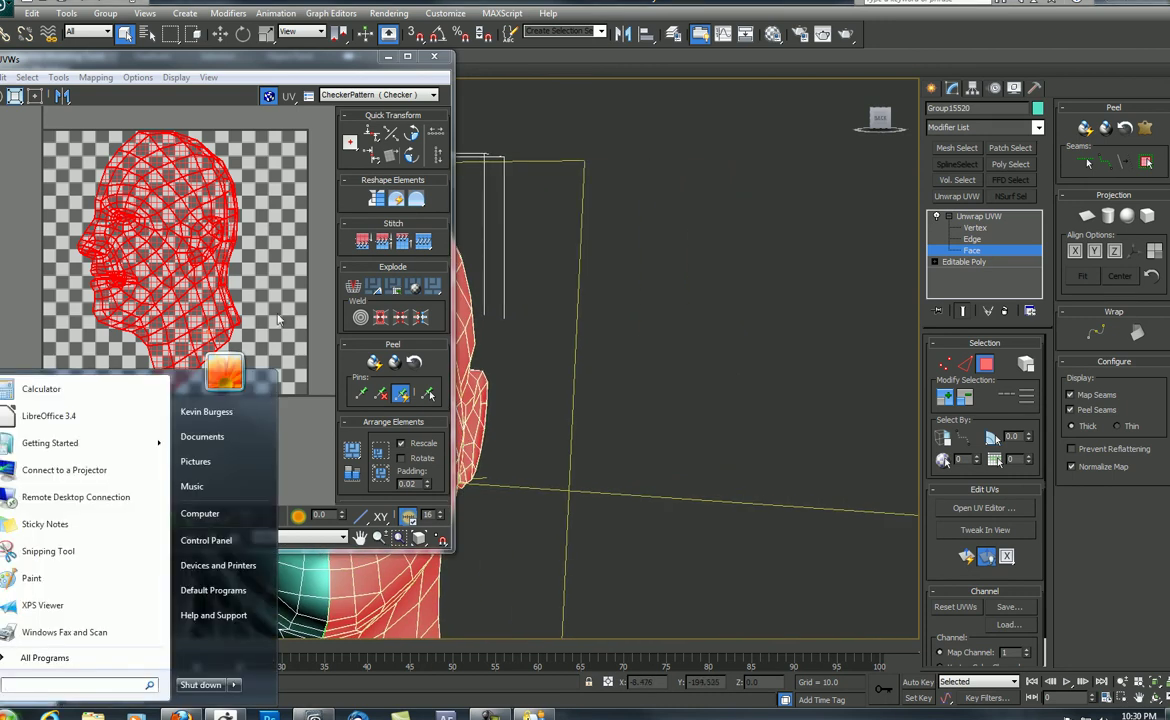
{"action": "middle_click_drag", "start_coordinate": [278, 320], "coordinate": [255, 215]}
{"action": "middle_click_drag", "start_coordinate": [251, 381], "coordinate": [206, 240]}
{"action": "scroll", "coordinate": [216, 340], "scroll_direction": "up", "scroll_amount": 2}
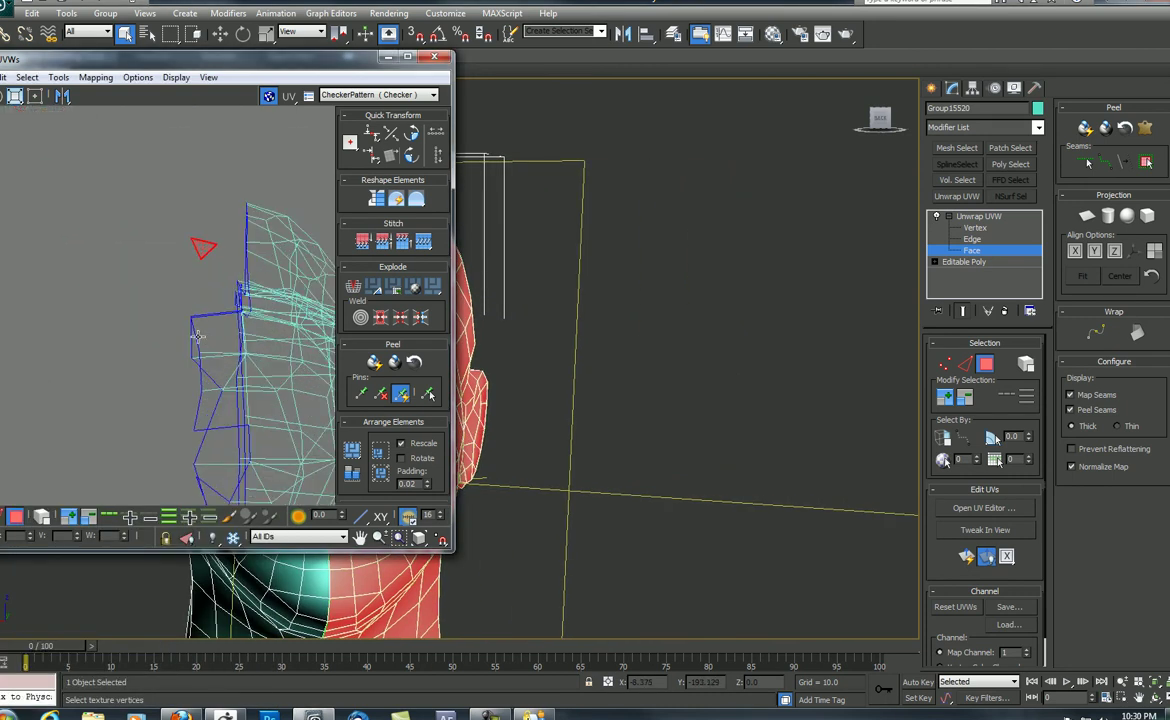
{"action": "middle_click_drag", "start_coordinate": [225, 386], "coordinate": [190, 349]}
{"action": "scroll", "coordinate": [207, 302], "scroll_direction": "down", "scroll_amount": 3}
{"action": "scroll", "coordinate": [208, 300], "scroll_direction": "down", "scroll_amount": 3}
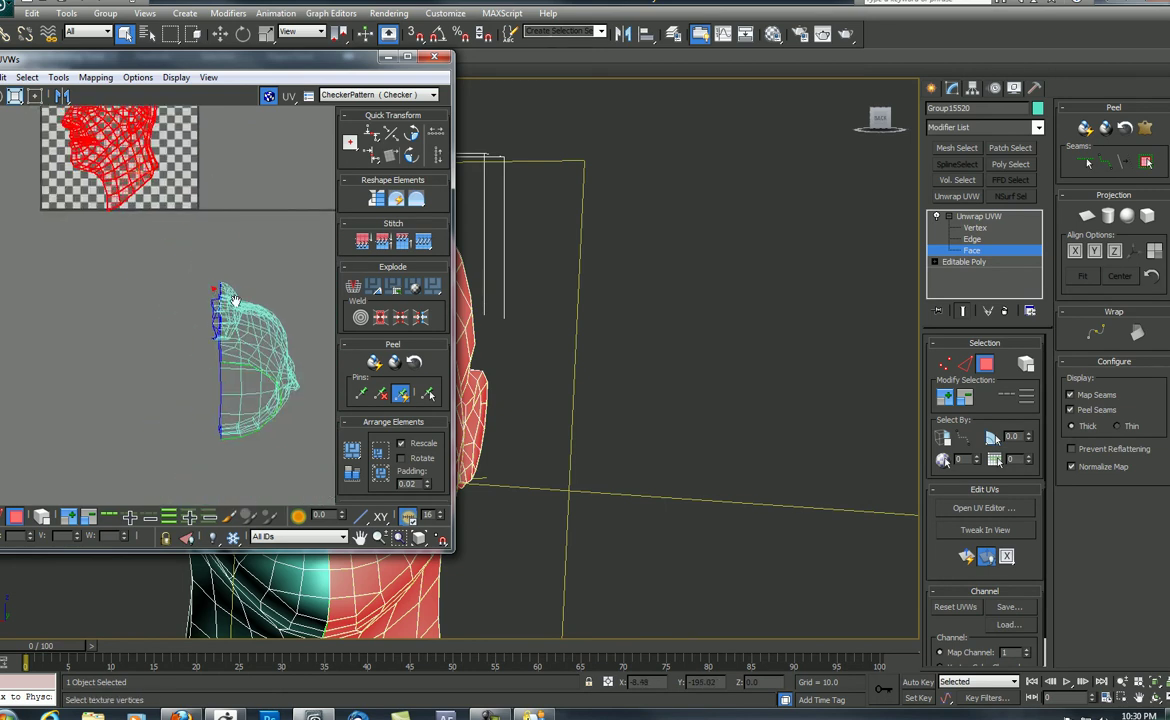
{"action": "middle_click_drag", "start_coordinate": [208, 300], "coordinate": [255, 300]}
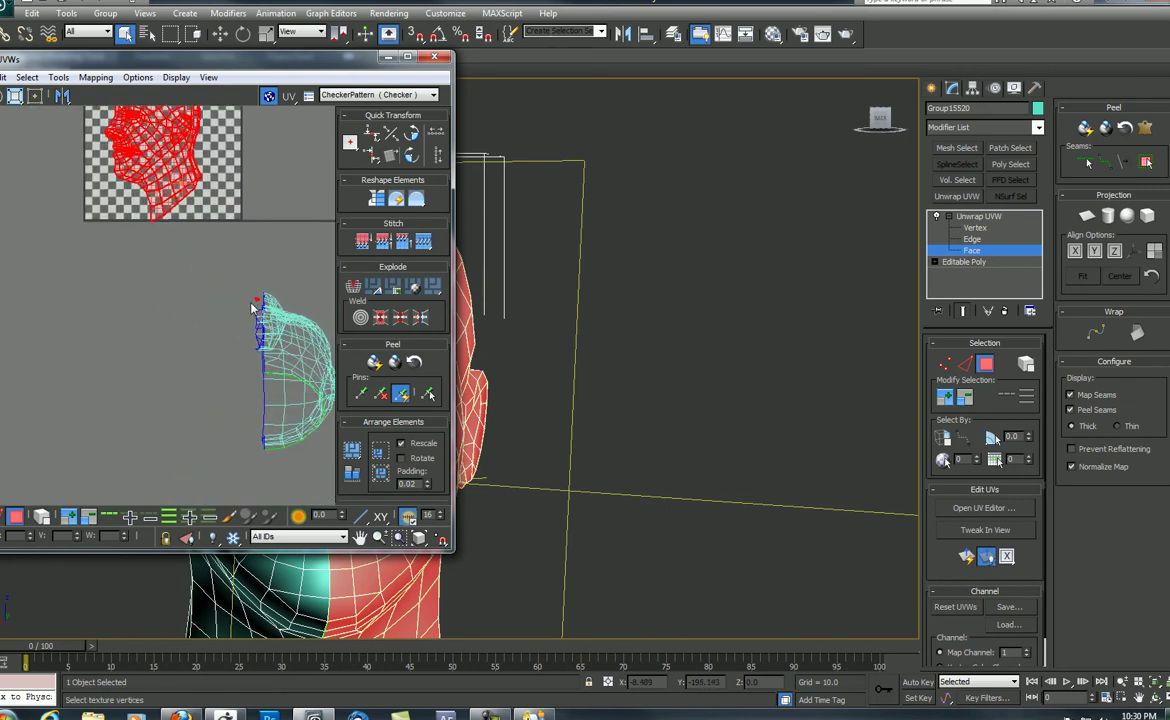
{"action": "left_click", "coordinate": [966, 557]}
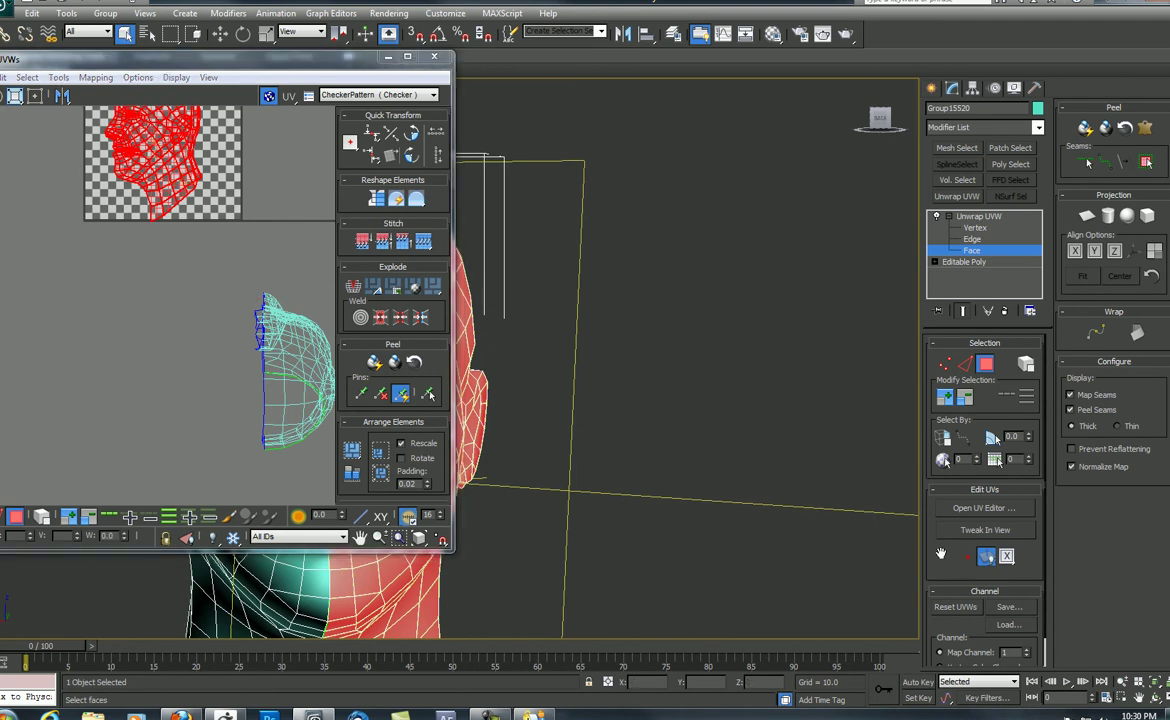
{"action": "middle_click_drag", "start_coordinate": [228, 212], "coordinate": [257, 285]}
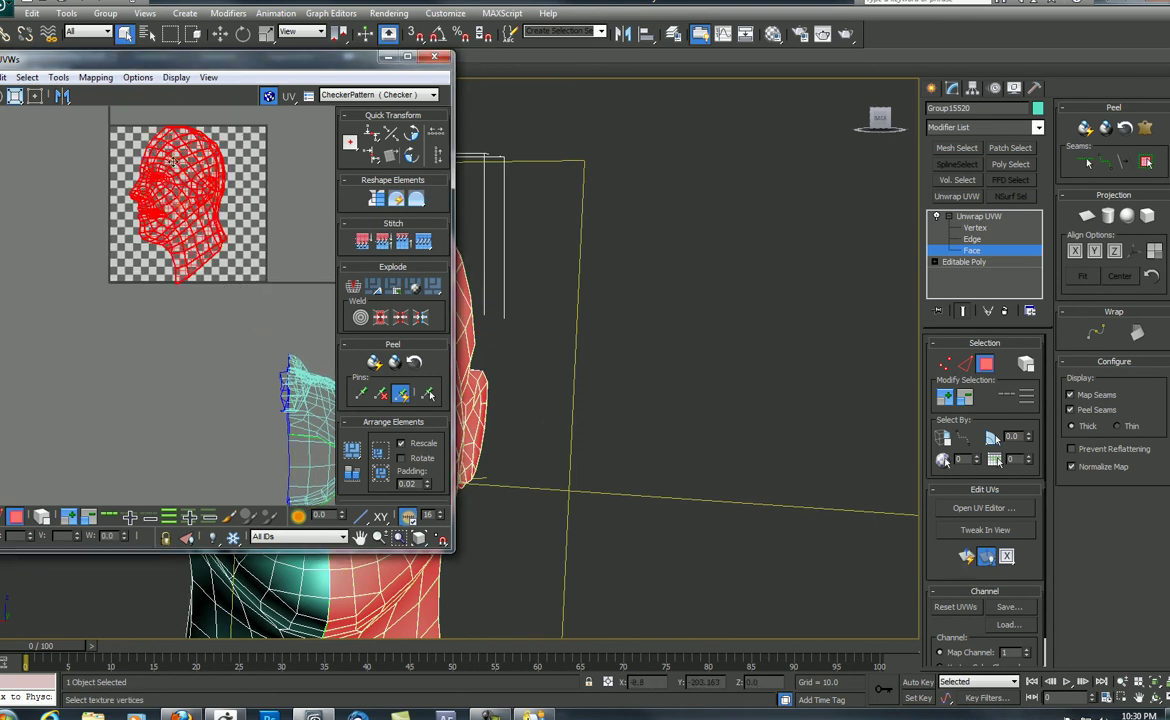
{"action": "middle_click_drag", "start_coordinate": [173, 161], "coordinate": [175, 193]}
{"action": "scroll", "coordinate": [175, 193], "scroll_direction": "up", "scroll_amount": 3}
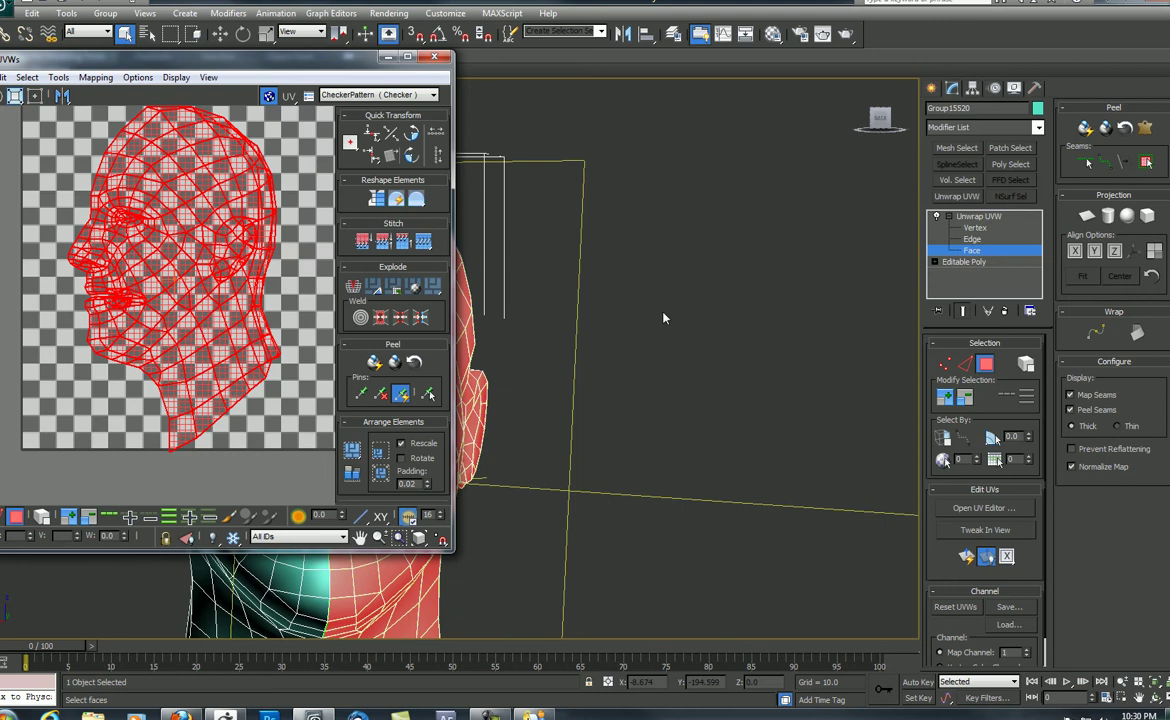
Select the UV polygons of the crown and forehead, down to the brow and the back of the head.
{"action": "middle_click_drag", "start_coordinate": [562, 284], "coordinate": [852, 241]}
{"action": "middle_click_drag", "start_coordinate": [709, 250], "coordinate": [464, 243], "text": "alt"}
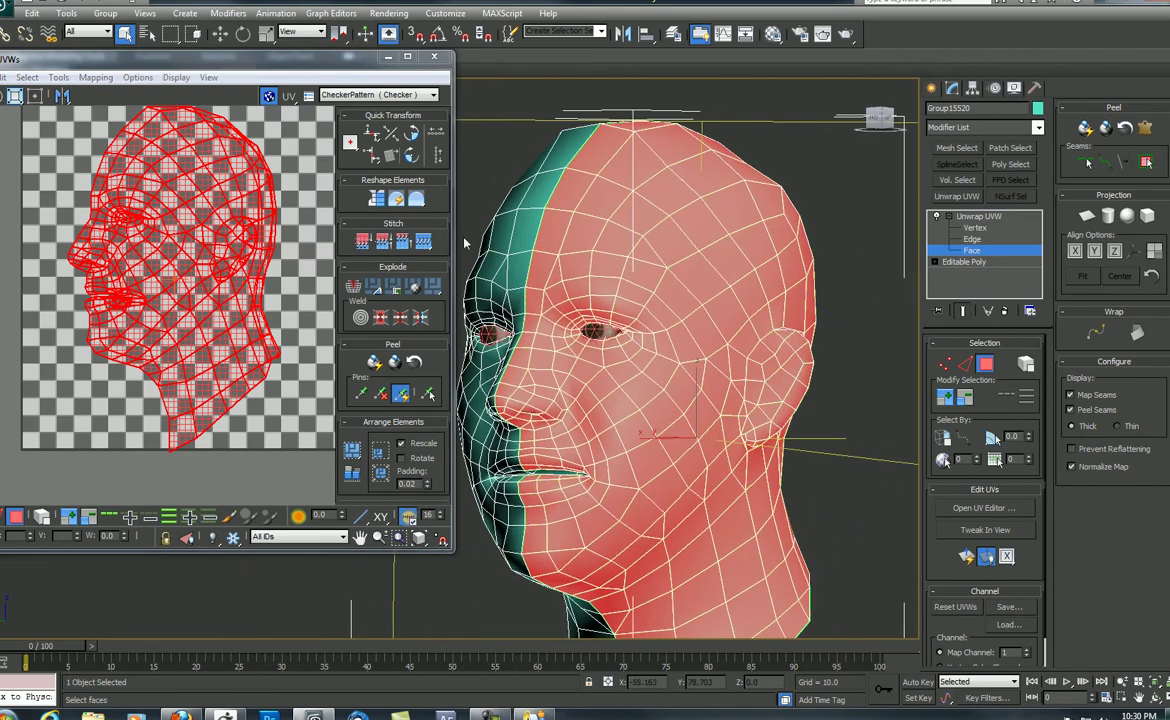
{"action": "middle_click_drag", "start_coordinate": [168, 234], "coordinate": [180, 282]}
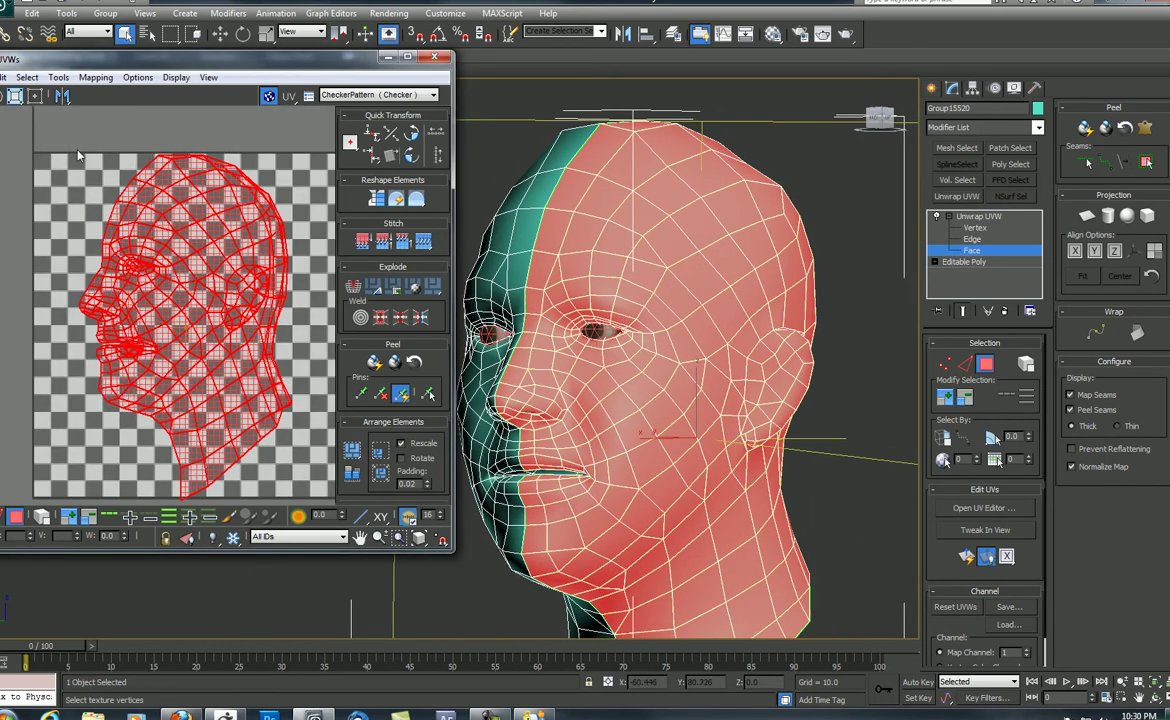
{"action": "left_click", "coordinate": [193, 212]}
{"action": "middle_click_drag", "start_coordinate": [195, 218], "coordinate": [180, 230]}
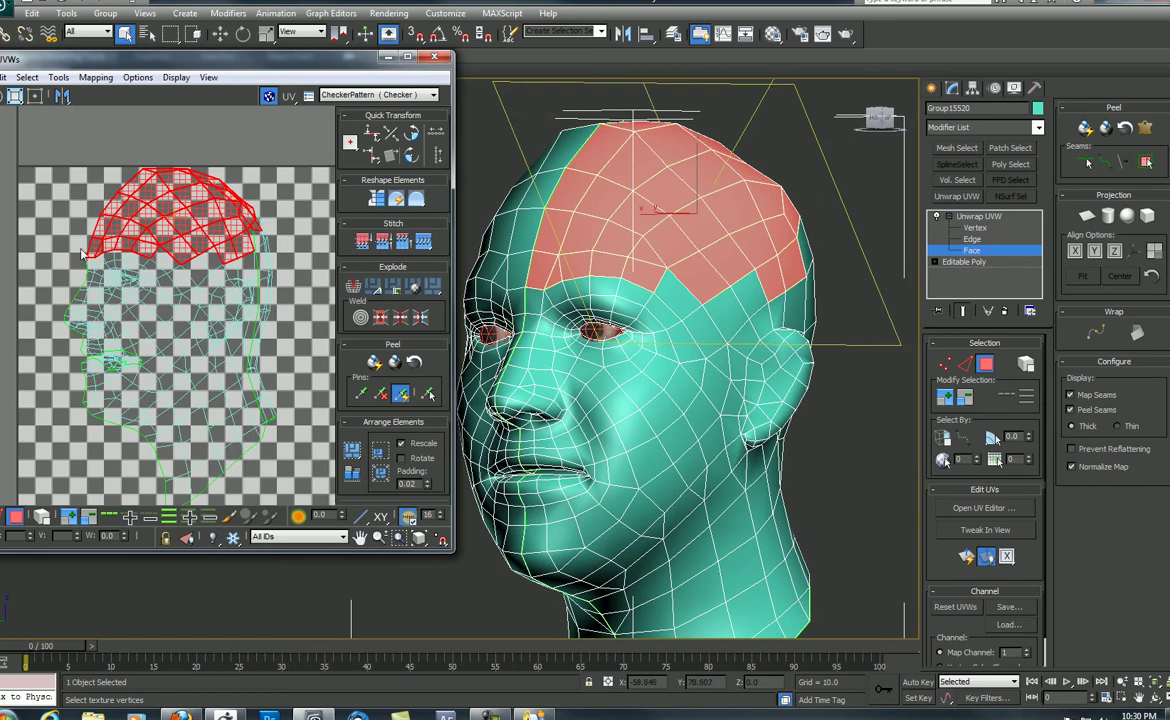
{"action": "left_click", "coordinate": [137, 270], "text": "ctrl"}
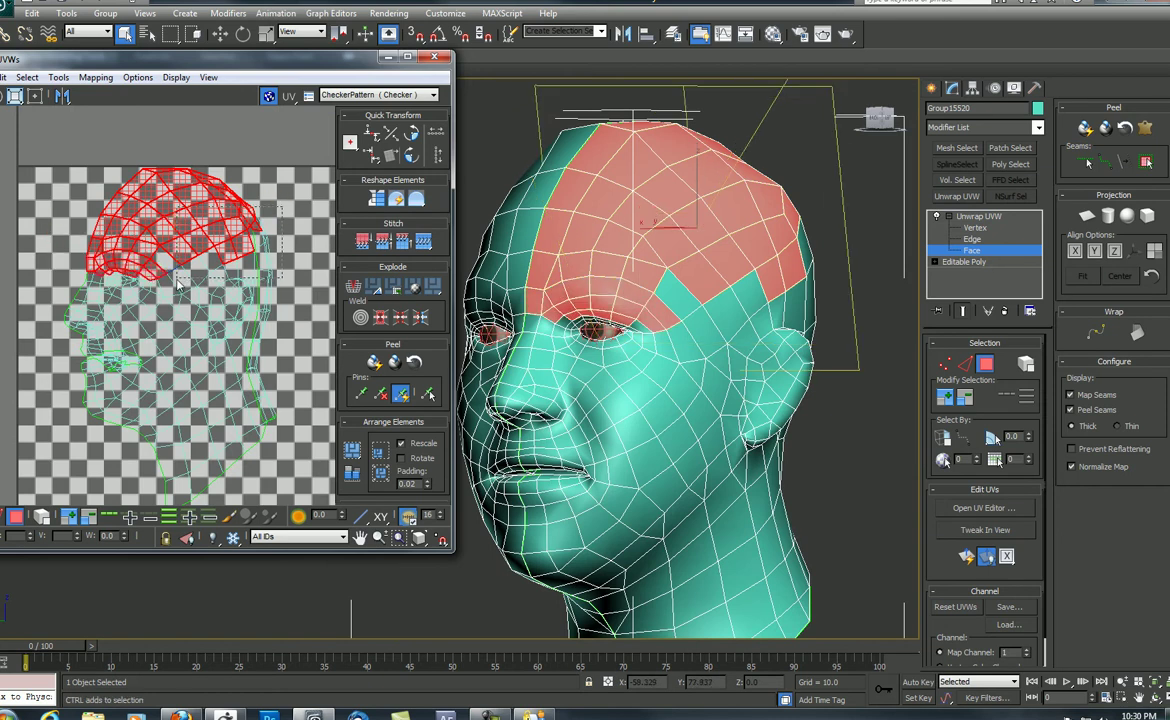
{"action": "left_click_drag", "start_coordinate": [177, 278], "coordinate": [175, 279], "text": "ctrl"}
Add the faces at the nose bridge and around the inner corner of the eye to the crown selection.
{"action": "middle_click_drag", "start_coordinate": [570, 328], "coordinate": [665, 308], "text": "alt"}
{"action": "scroll", "coordinate": [602, 351], "scroll_direction": "up", "scroll_amount": 3}
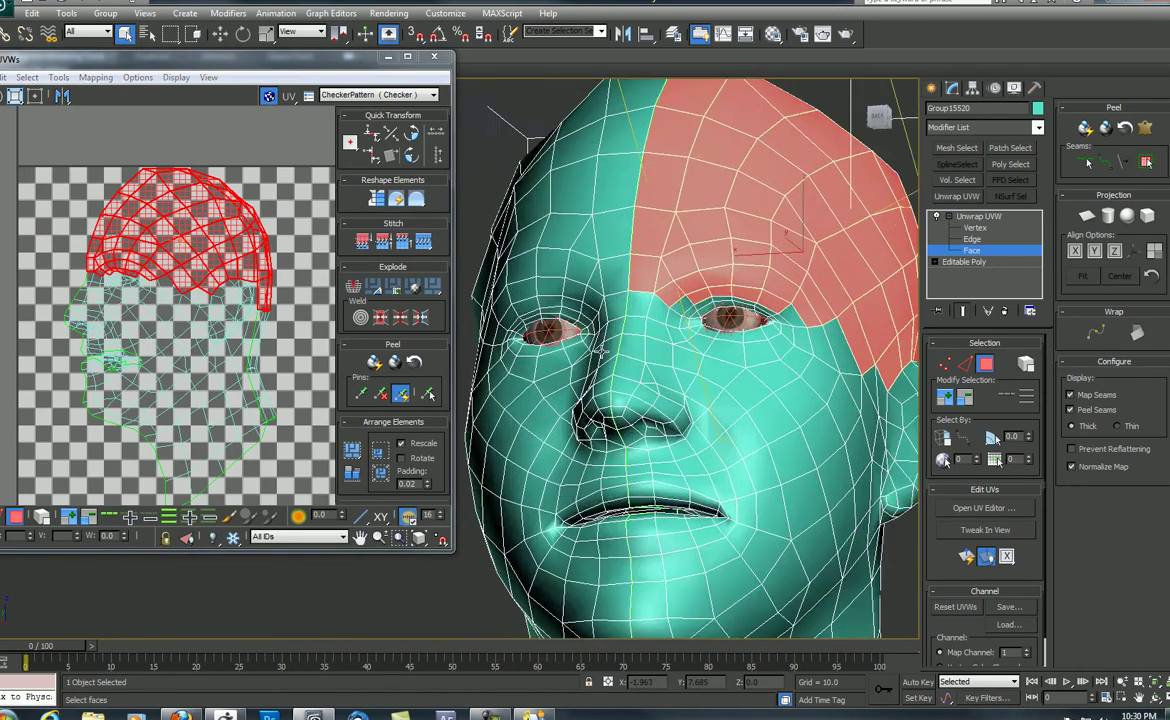
{"action": "scroll", "coordinate": [602, 351], "scroll_direction": "up", "scroll_amount": 4}
{"action": "middle_click_drag", "start_coordinate": [588, 341], "coordinate": [432, 365]}
{"action": "left_click", "coordinate": [585, 336], "text": "ctrl"}
{"action": "left_click", "coordinate": [621, 347], "text": "ctrl"}
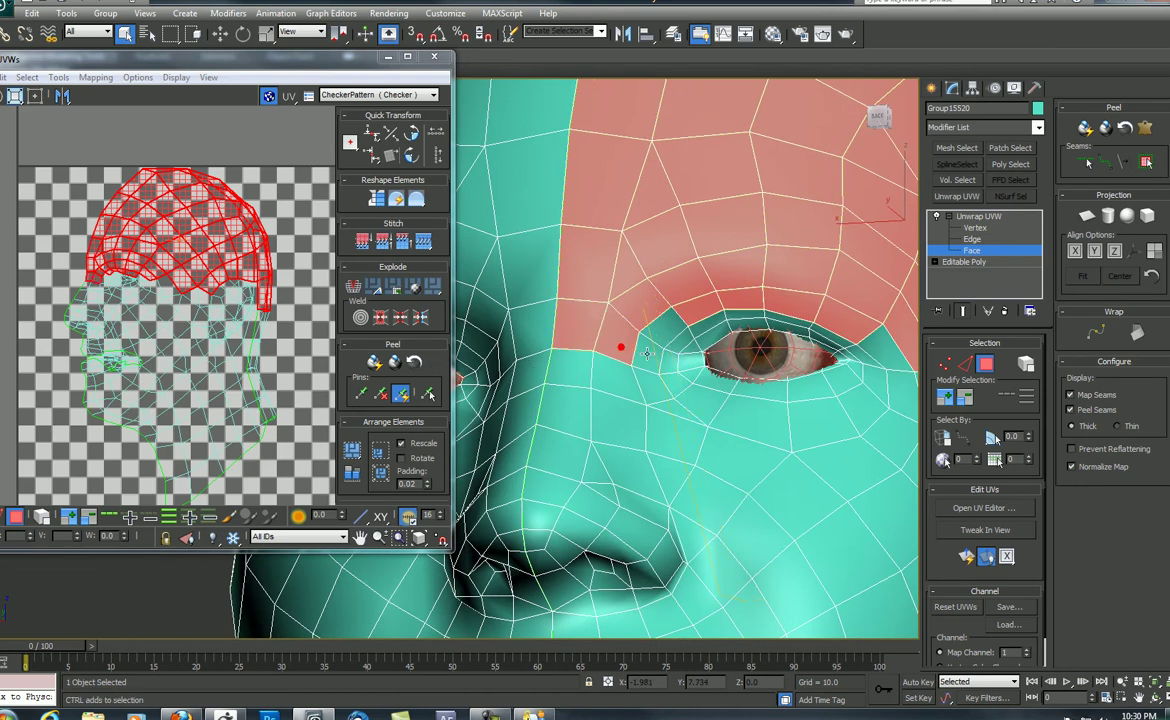
{"action": "left_click", "coordinate": [671, 362], "text": "ctrl"}
{"action": "left_click", "coordinate": [691, 361], "text": "ctrl"}
{"action": "left_click", "coordinate": [682, 341], "text": "ctrl"}
{"action": "left_click", "coordinate": [668, 326], "text": "ctrl"}
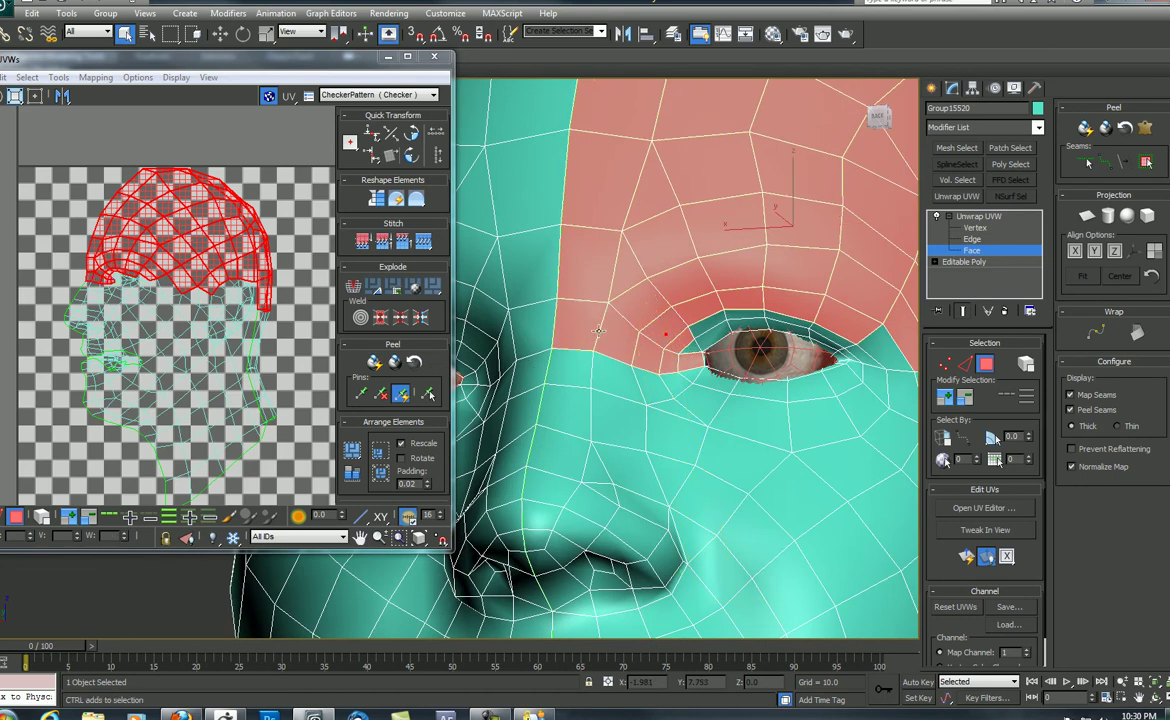
Add the eyelid faces around the eye opening to the crown selection and remove the two extra faces below the nose bridge.
{"action": "middle_click_drag", "start_coordinate": [78, 269], "coordinate": [89, 295]}
{"action": "scroll", "coordinate": [95, 288], "scroll_direction": "up", "scroll_amount": 4}
{"action": "left_click", "coordinate": [195, 320], "text": "ctrl"}
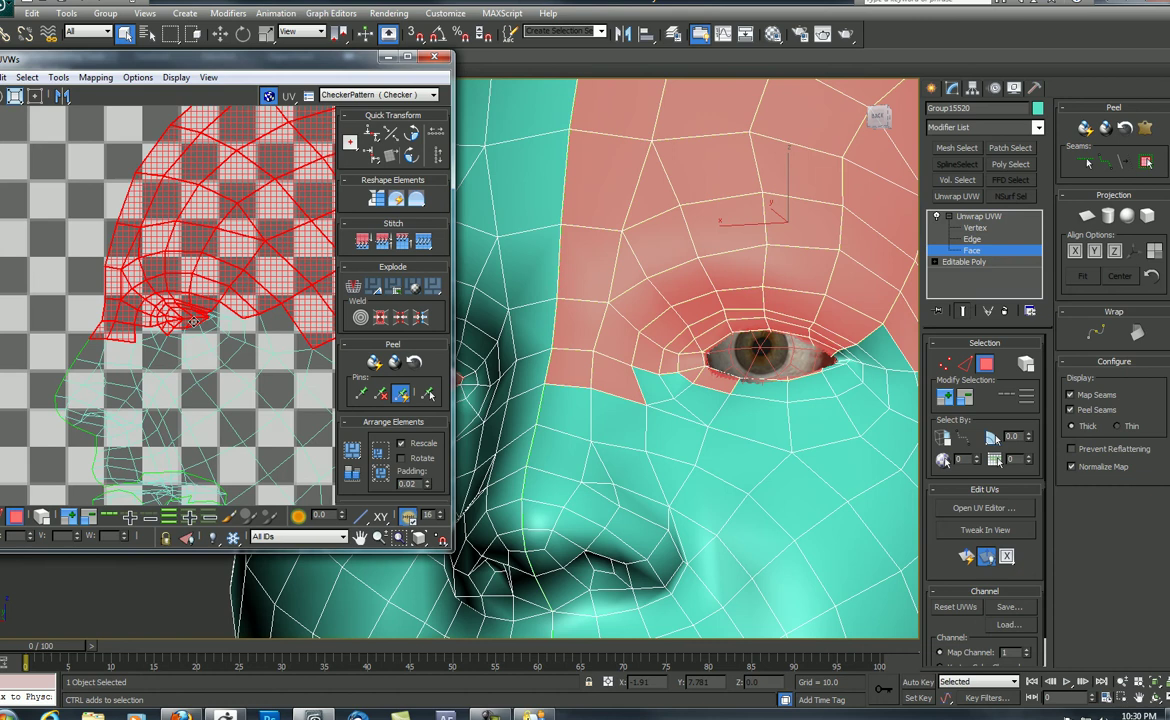
{"action": "left_click", "coordinate": [127, 341], "text": "alt"}
{"action": "left_click", "coordinate": [102, 332], "text": "alt"}
{"action": "left_click", "coordinate": [214, 320], "text": "ctrl"}
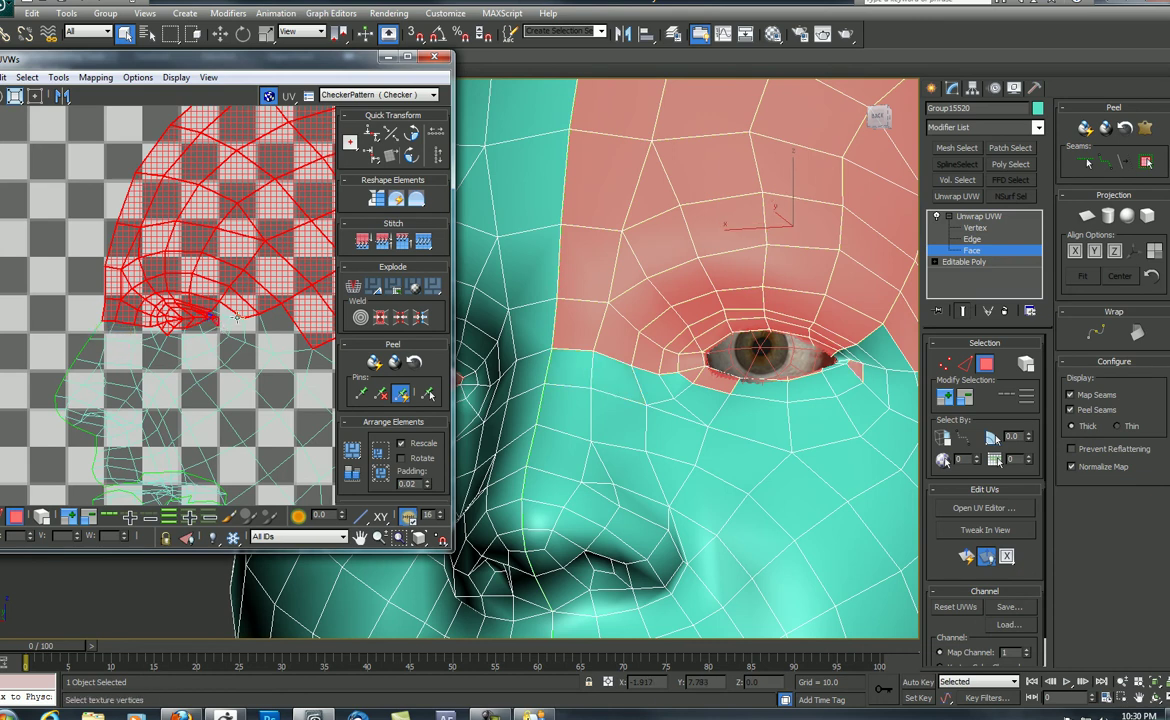
Add the missing faces at the outer corner of the eye to the crown selection and remove the stray triangle beneath them.
{"action": "middle_click_drag", "start_coordinate": [222, 324], "coordinate": [171, 324]}
{"action": "scroll", "coordinate": [173, 324], "scroll_direction": "up", "scroll_amount": 3}
{"action": "scroll", "coordinate": [144, 315], "scroll_direction": "up", "scroll_amount": 3}
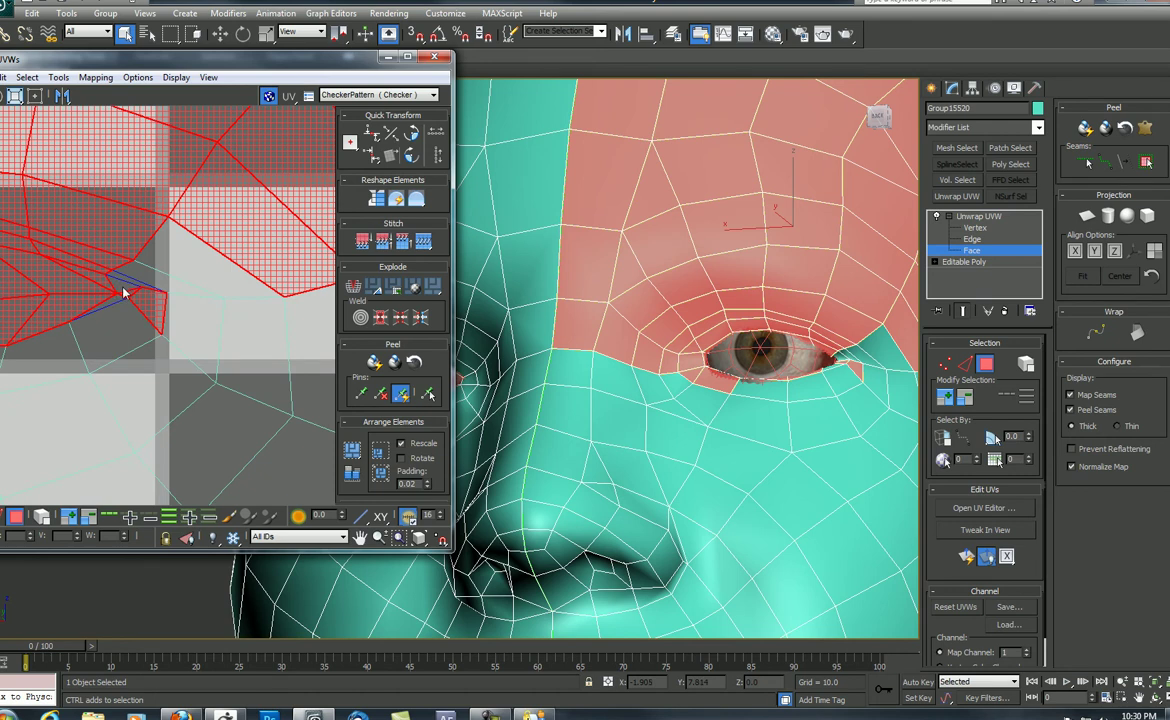
{"action": "left_click", "coordinate": [134, 274], "text": "ctrl"}
{"action": "left_click", "coordinate": [203, 273], "text": "ctrl"}
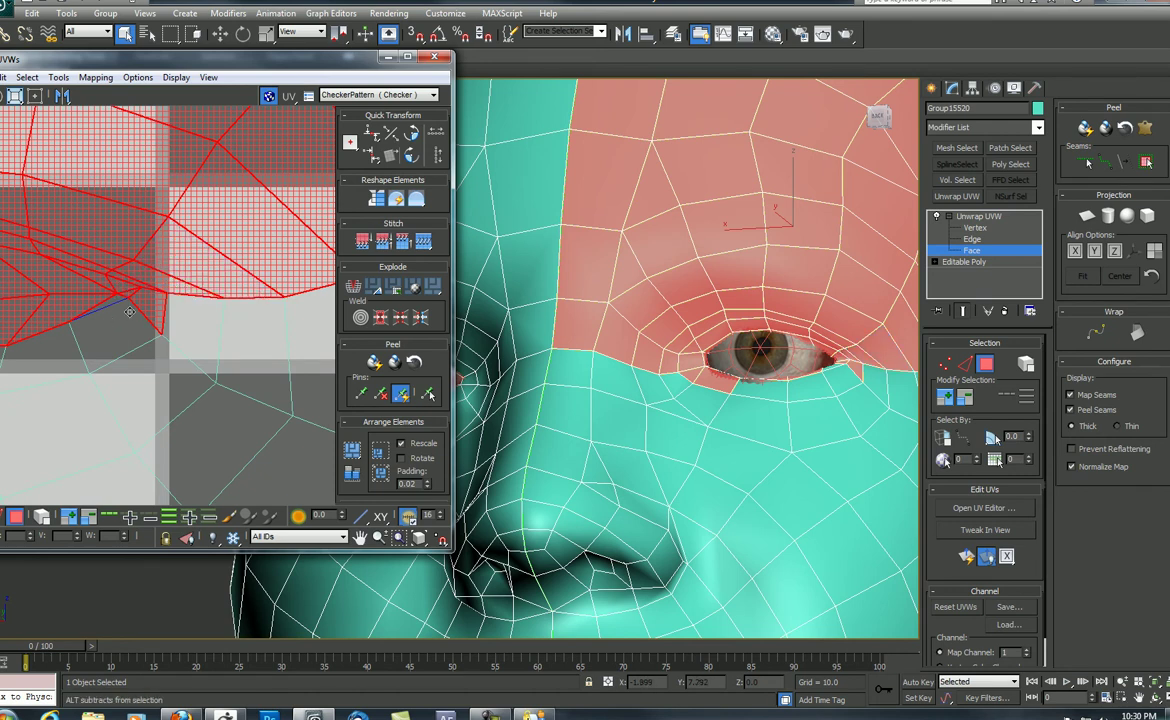
{"action": "left_click", "coordinate": [155, 308], "text": "alt"}
{"action": "scroll", "coordinate": [163, 307], "scroll_direction": "down", "scroll_amount": 3}
{"action": "scroll", "coordinate": [175, 290], "scroll_direction": "down", "scroll_amount": 2}
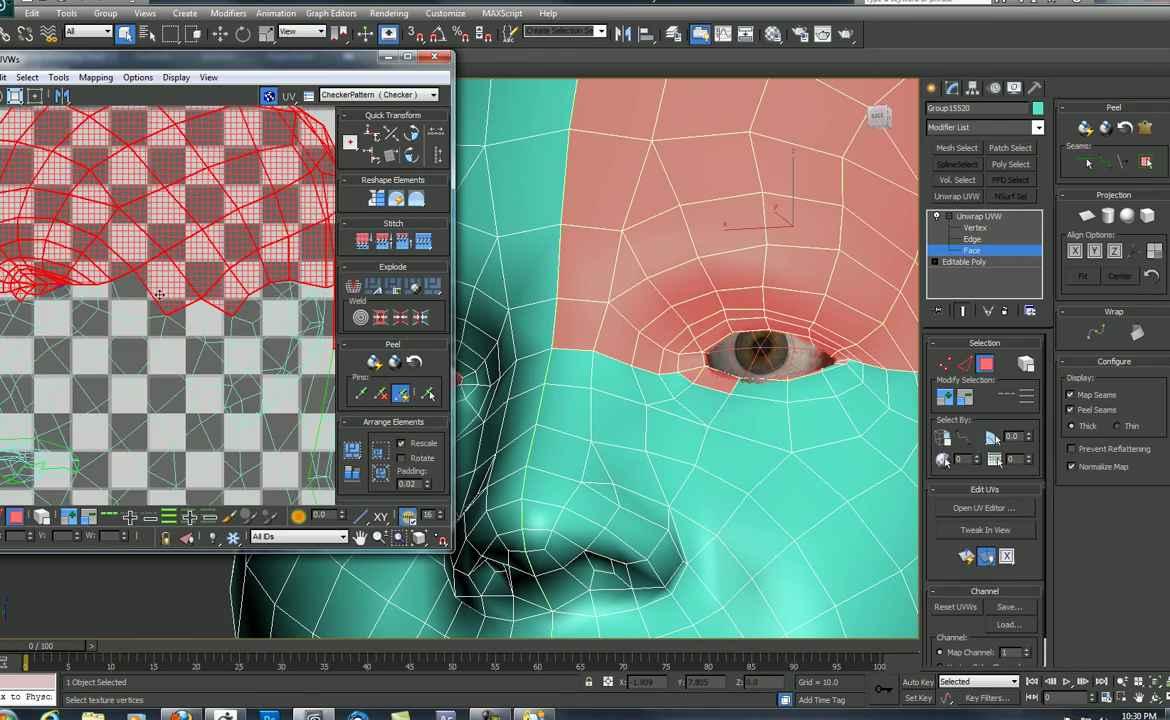
Trim the hanging strip at the back of the head and the stray lower-eyelid face from the crown selection.
{"action": "scroll", "coordinate": [171, 292], "scroll_direction": "down", "scroll_amount": 2}
{"action": "middle_click_drag", "start_coordinate": [171, 292], "coordinate": [128, 280]}
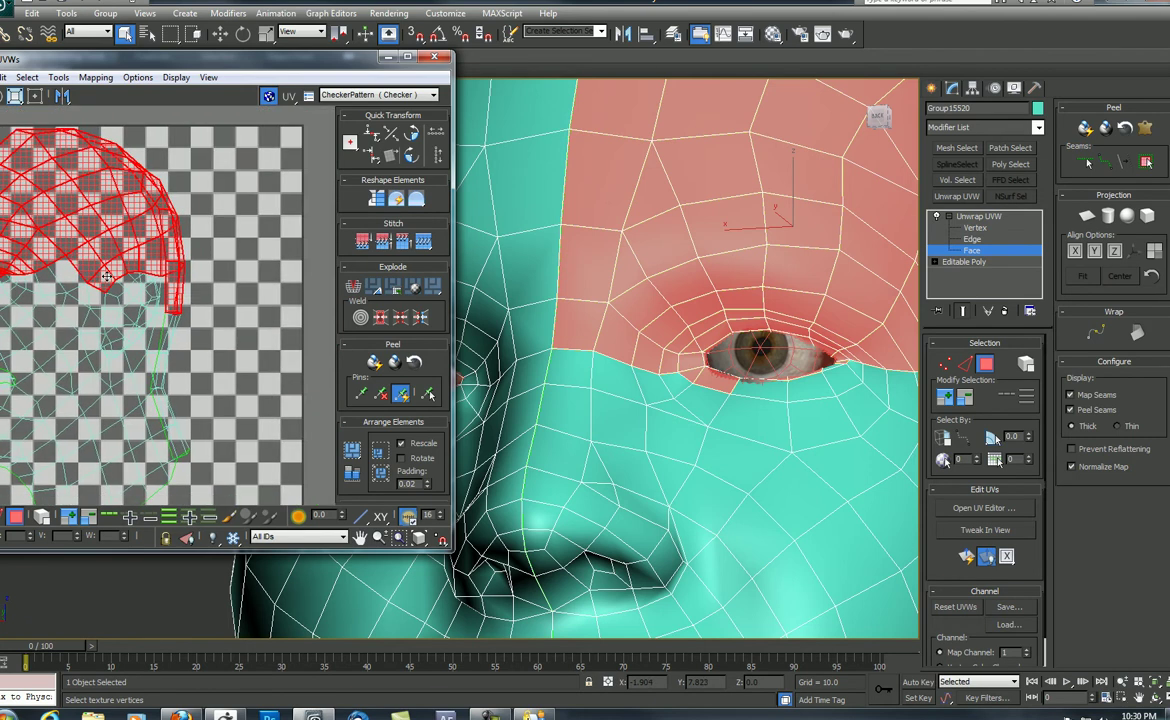
{"action": "scroll", "coordinate": [128, 280], "scroll_direction": "up", "scroll_amount": 1}
{"action": "scroll", "coordinate": [140, 320], "scroll_direction": "down", "scroll_amount": 4}
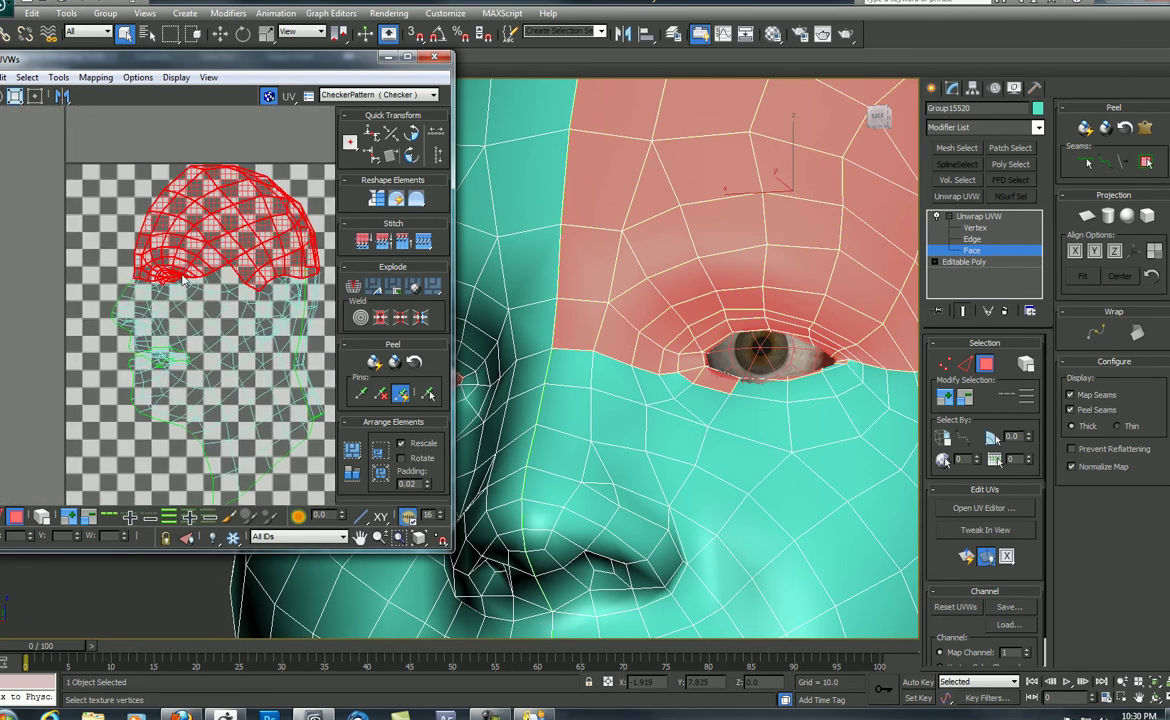
{"action": "scroll", "coordinate": [140, 300], "scroll_direction": "down", "scroll_amount": 2}
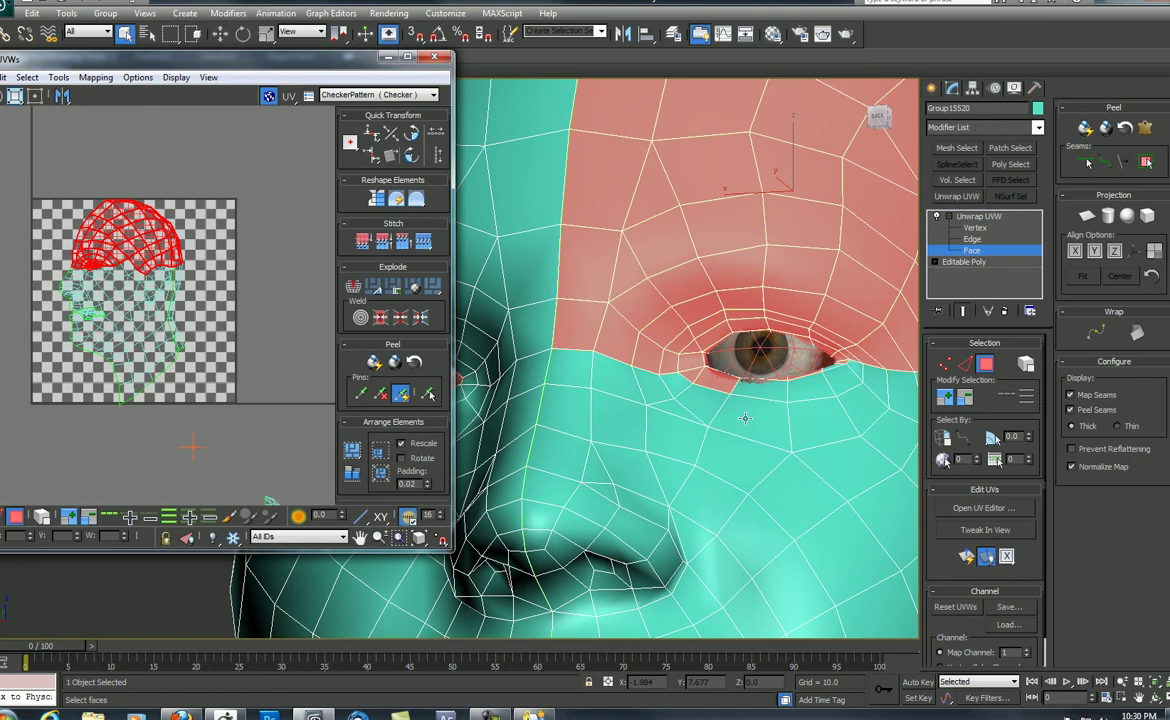
{"action": "middle_click_drag", "start_coordinate": [779, 383], "coordinate": [738, 363]}
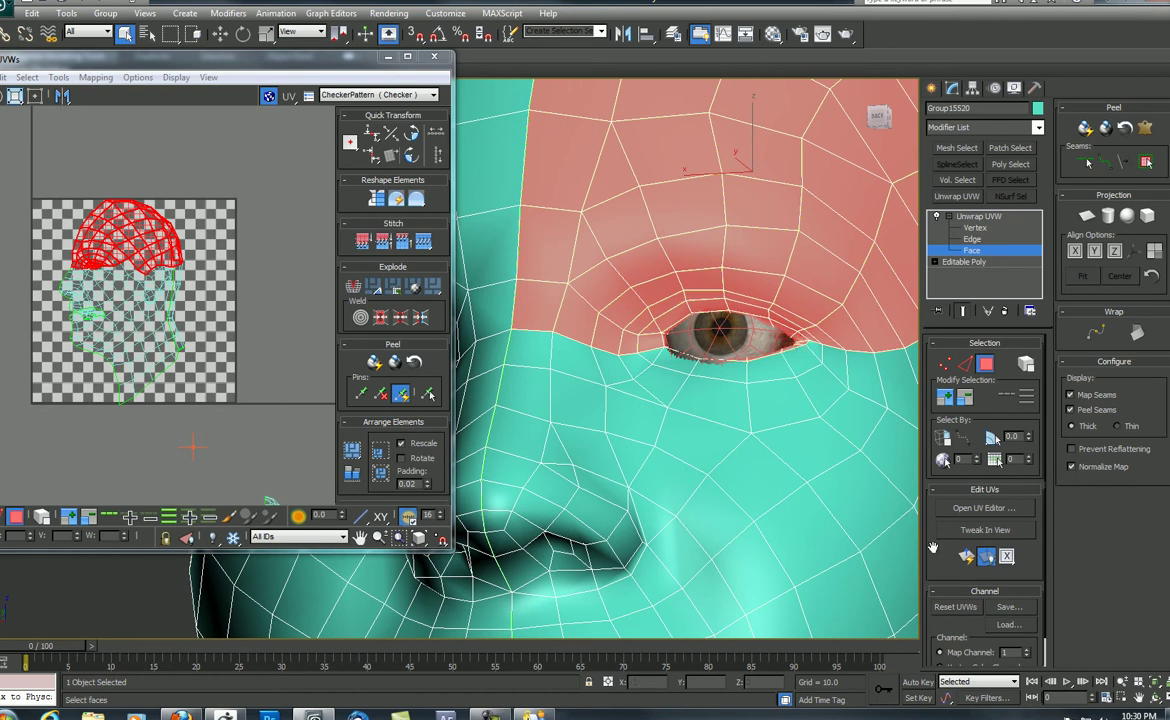
Apply a Quick Planar Map to the crown selection and move the resulting piece above the checker tile.
{"action": "left_click", "coordinate": [968, 562]}
{"action": "middle_click_drag", "start_coordinate": [214, 268], "coordinate": [217, 242]}
{"action": "scroll", "coordinate": [217, 242], "scroll_direction": "down", "scroll_amount": 3}
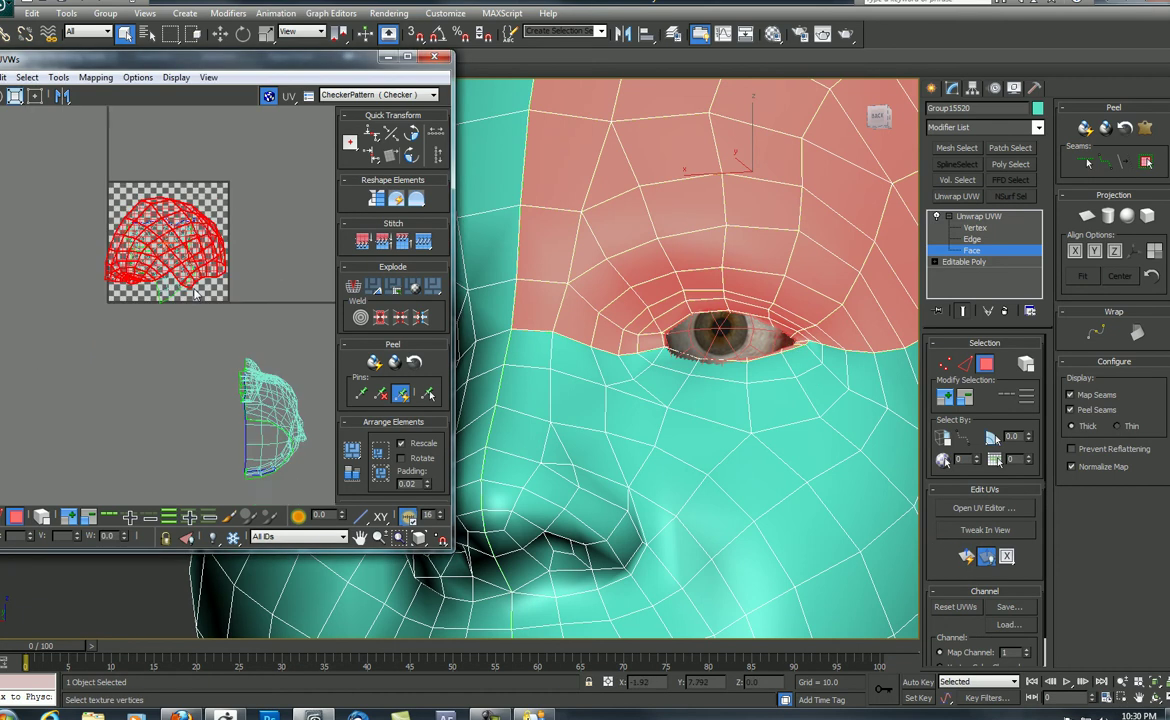
{"action": "left_click_drag", "start_coordinate": [198, 285], "coordinate": [179, 170]}
{"action": "scroll", "coordinate": [165, 281], "scroll_direction": "up", "scroll_amount": 3}
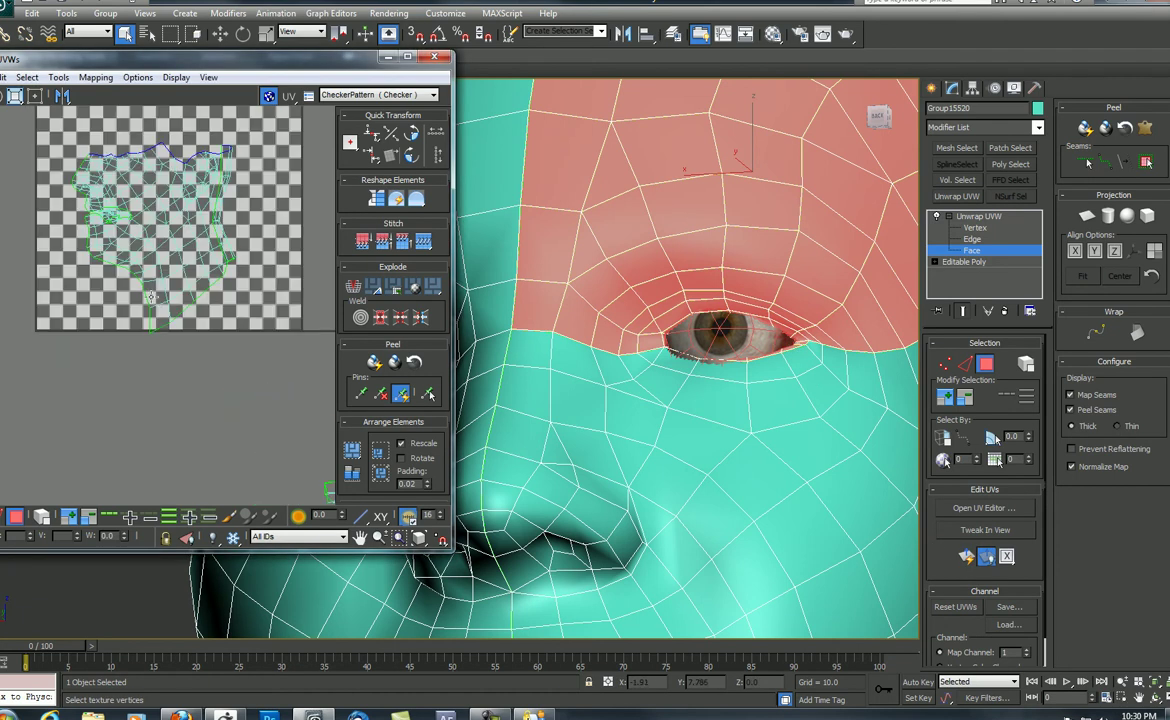
Select the neck's UV polygons and grow the selection by one ring up to the jaw and nape.
{"action": "left_click_drag", "start_coordinate": [138, 346], "coordinate": [184, 270]}
{"action": "left_click_drag", "start_coordinate": [285, 346], "coordinate": [196, 244], "text": "ctrl"}
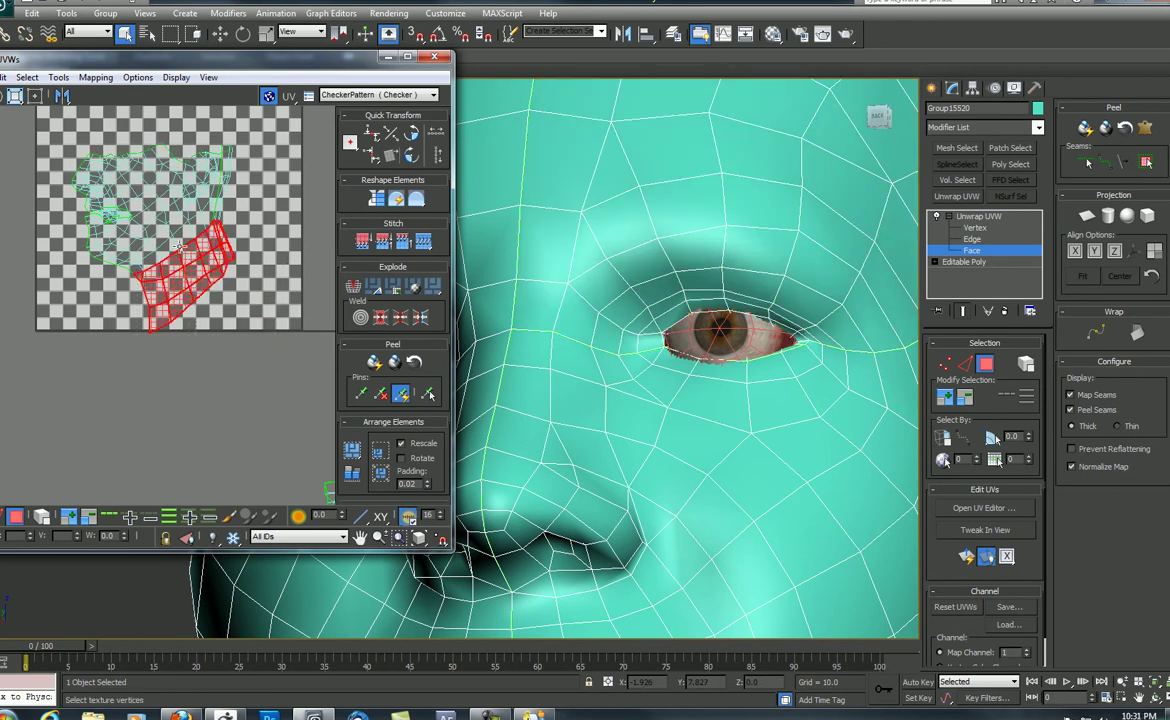
{"action": "middle_click_drag", "start_coordinate": [182, 246], "coordinate": [172, 256]}
{"action": "scroll", "coordinate": [555, 470], "scroll_direction": "down", "scroll_amount": 4}
{"action": "middle_click_drag", "start_coordinate": [555, 472], "coordinate": [617, 343]}
{"action": "scroll", "coordinate": [583, 347], "scroll_direction": "down", "scroll_amount": 3}
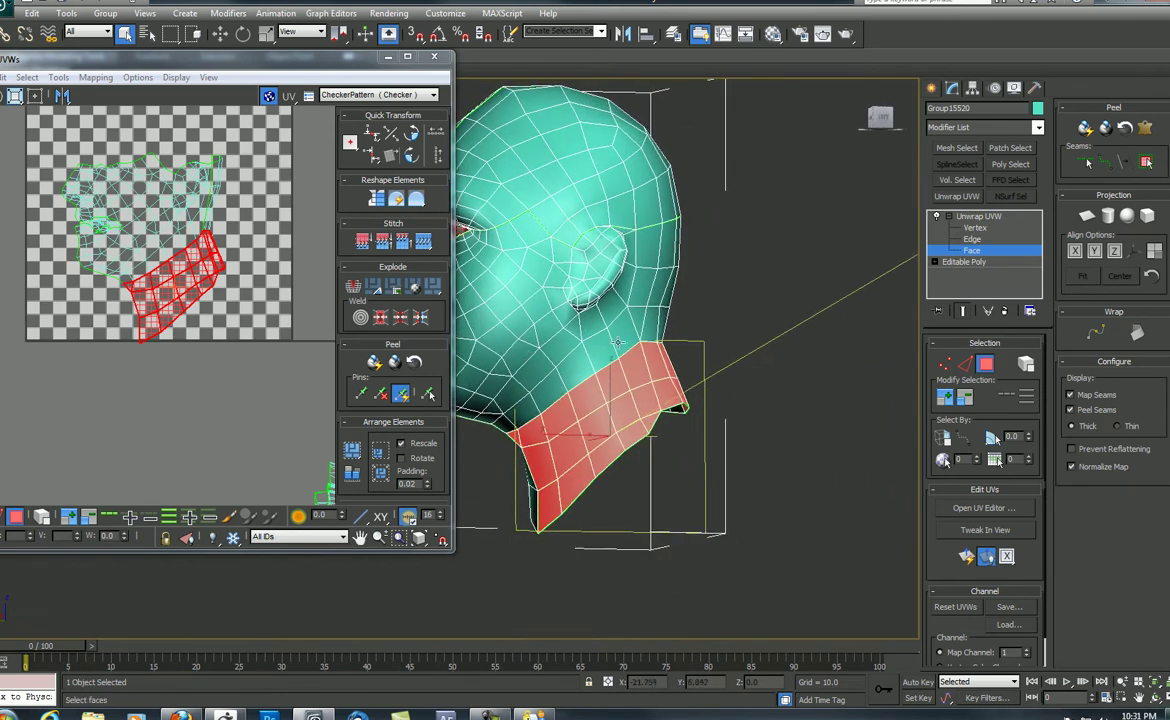
{"action": "left_click", "coordinate": [943, 401]}
{"action": "middle_click_drag", "start_coordinate": [545, 298], "coordinate": [464, 333], "text": "alt"}
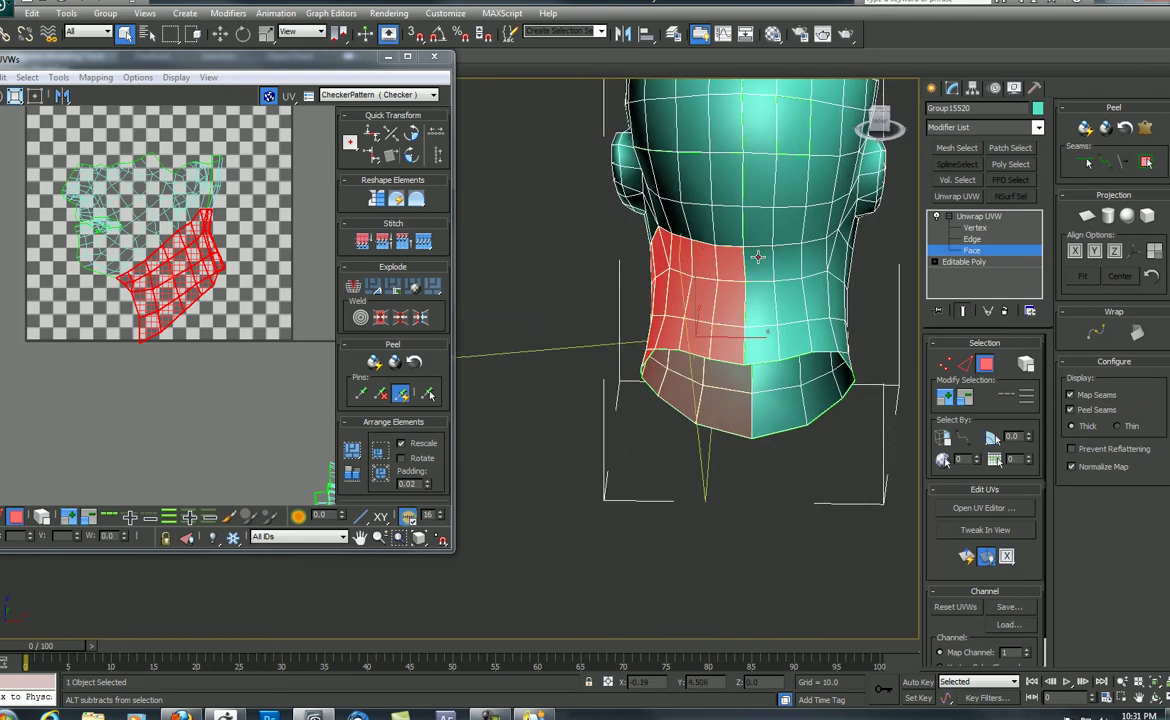
Apply a Quick Planar Map to the neck selection and move the piece off the checker tile to its right.
{"action": "left_click", "coordinate": [966, 556]}
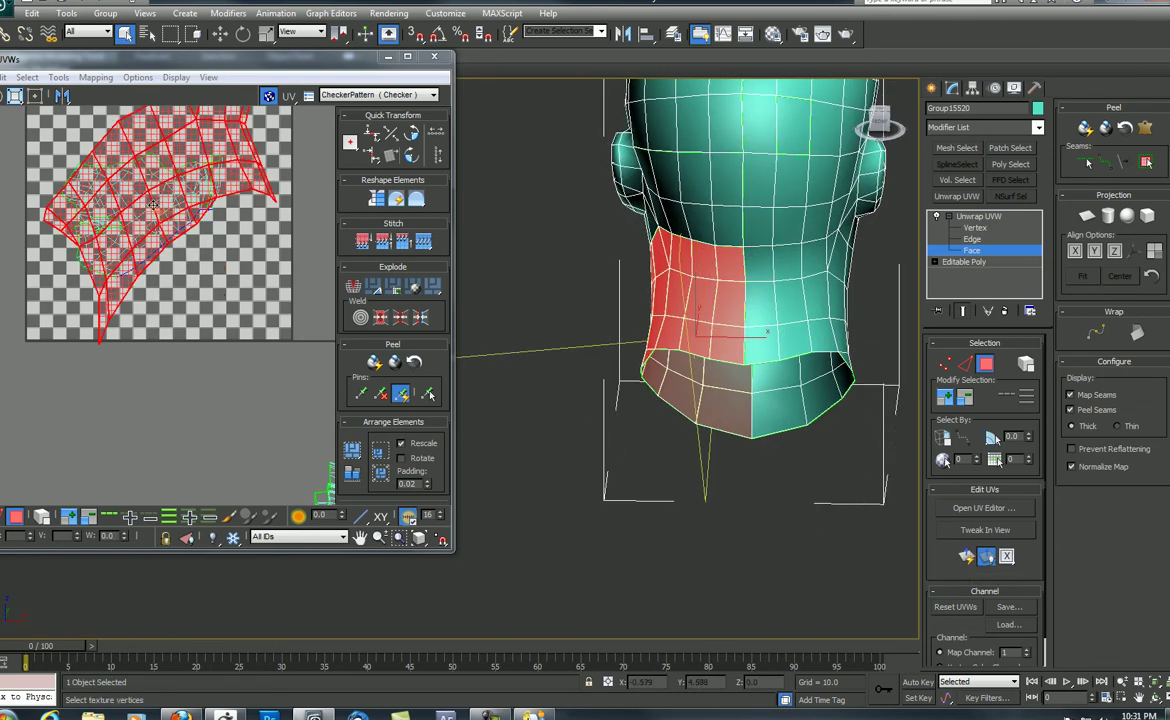
{"action": "scroll", "coordinate": [129, 252], "scroll_direction": "down", "scroll_amount": 3}
{"action": "left_click_drag", "start_coordinate": [166, 167], "coordinate": [317, 187]}
{"action": "scroll", "coordinate": [272, 212], "scroll_direction": "down", "scroll_amount": 3}
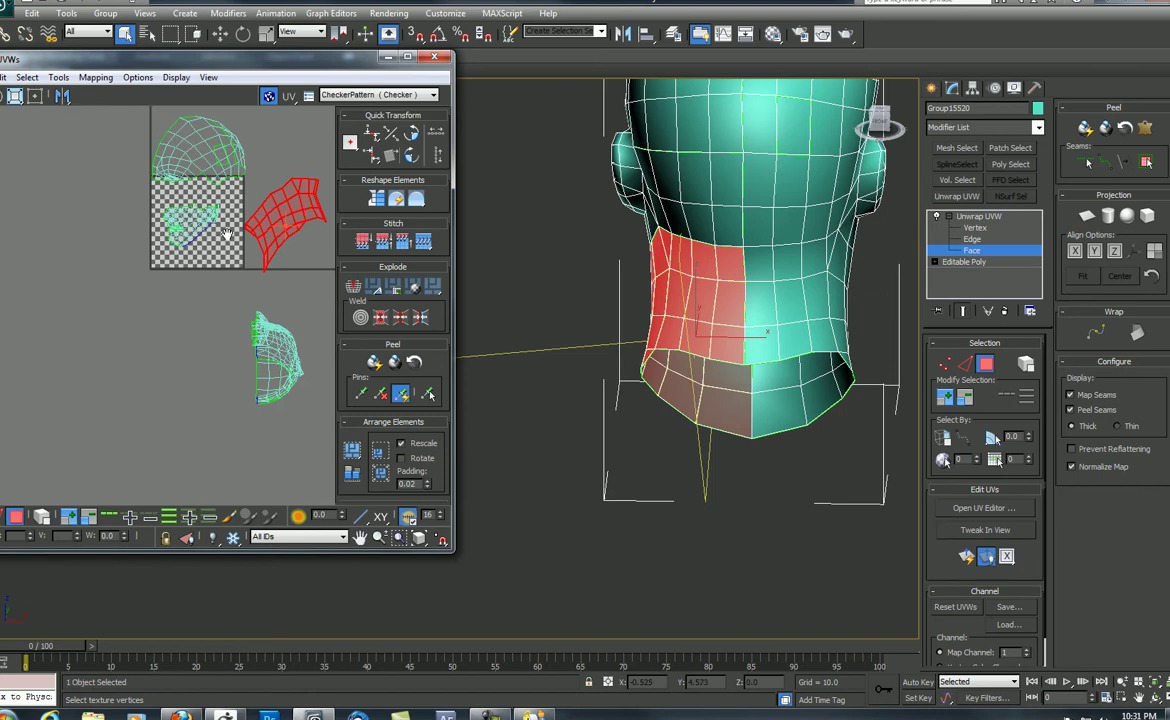
Turn on selection by element, then shift the crown piece up and left and the neck piece up, clear of the tile.
{"action": "middle_click_drag", "start_coordinate": [225, 235], "coordinate": [212, 265]}
{"action": "left_click", "coordinate": [42, 518]}
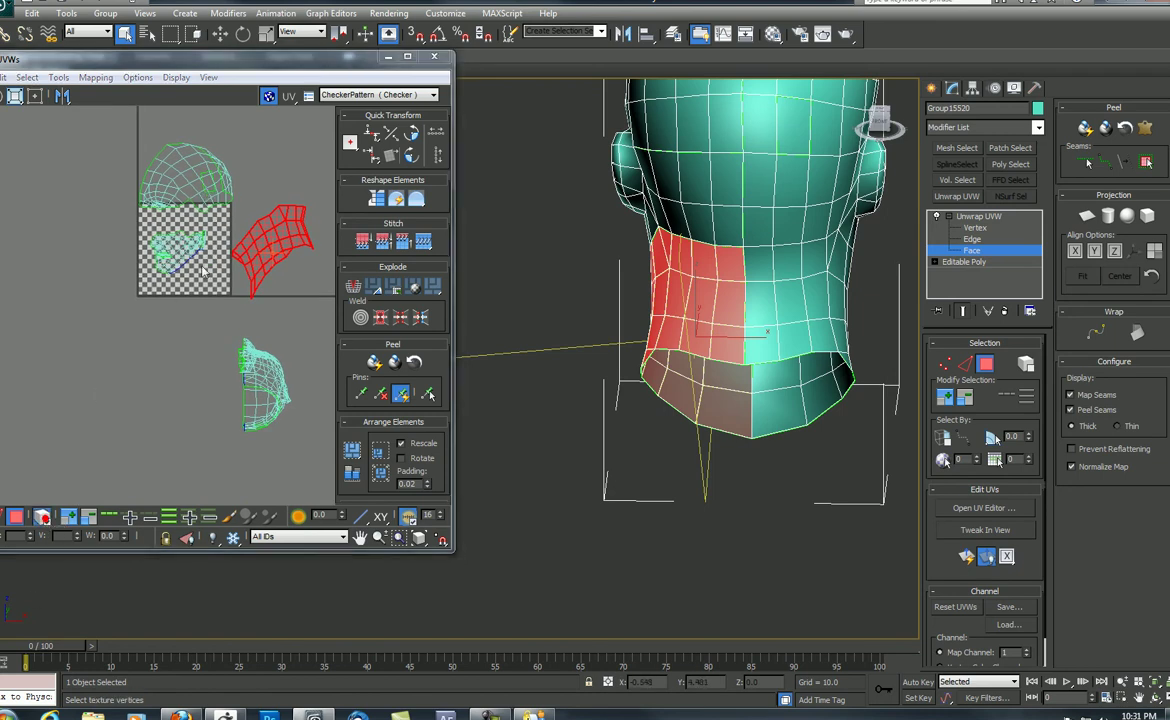
{"action": "left_click_drag", "start_coordinate": [186, 187], "coordinate": [129, 147]}
{"action": "left_click", "coordinate": [255, 226]}
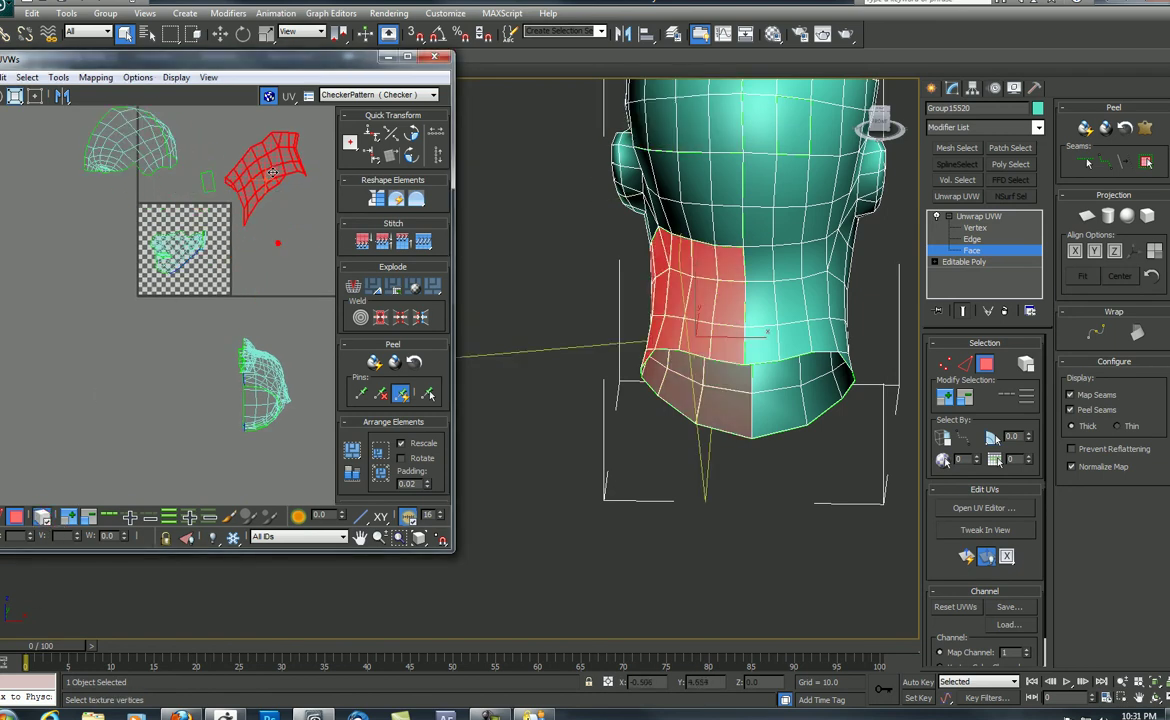
{"action": "scroll", "coordinate": [222, 320], "scroll_direction": "up", "scroll_amount": 2}
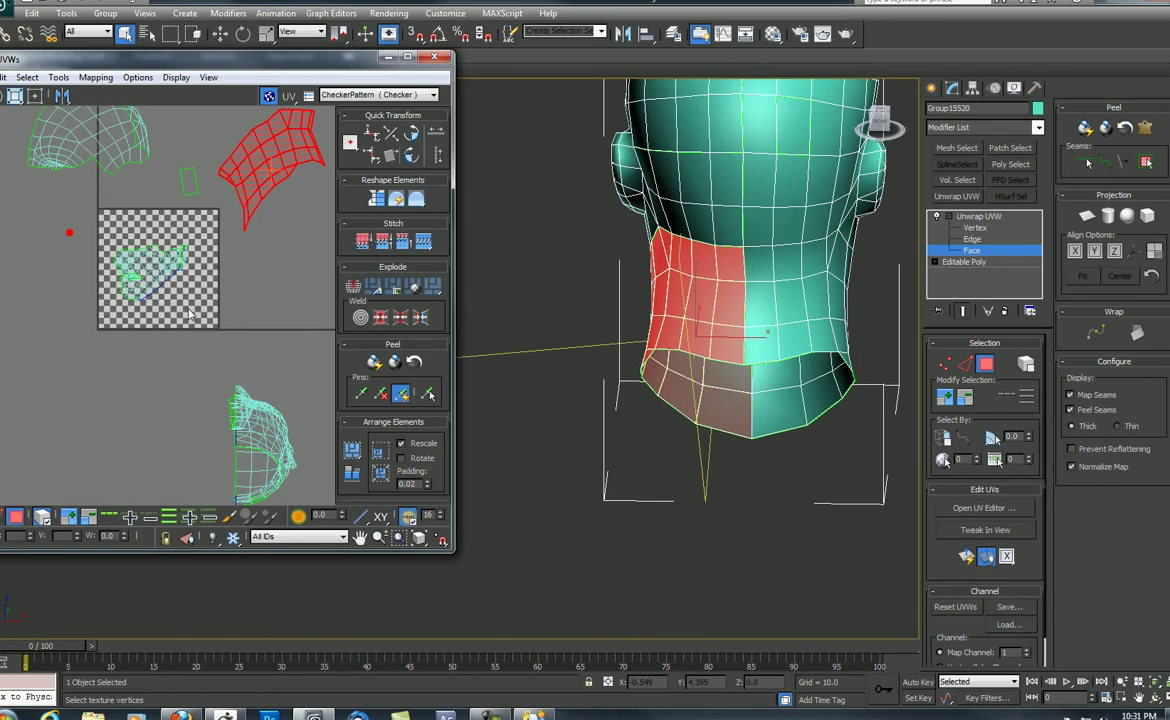
Move the stray rectangular face from above the checker tile onto the UVs of the head's other half.
{"action": "left_click", "coordinate": [164, 254]}
{"action": "left_click", "coordinate": [186, 188], "text": "ctrl"}
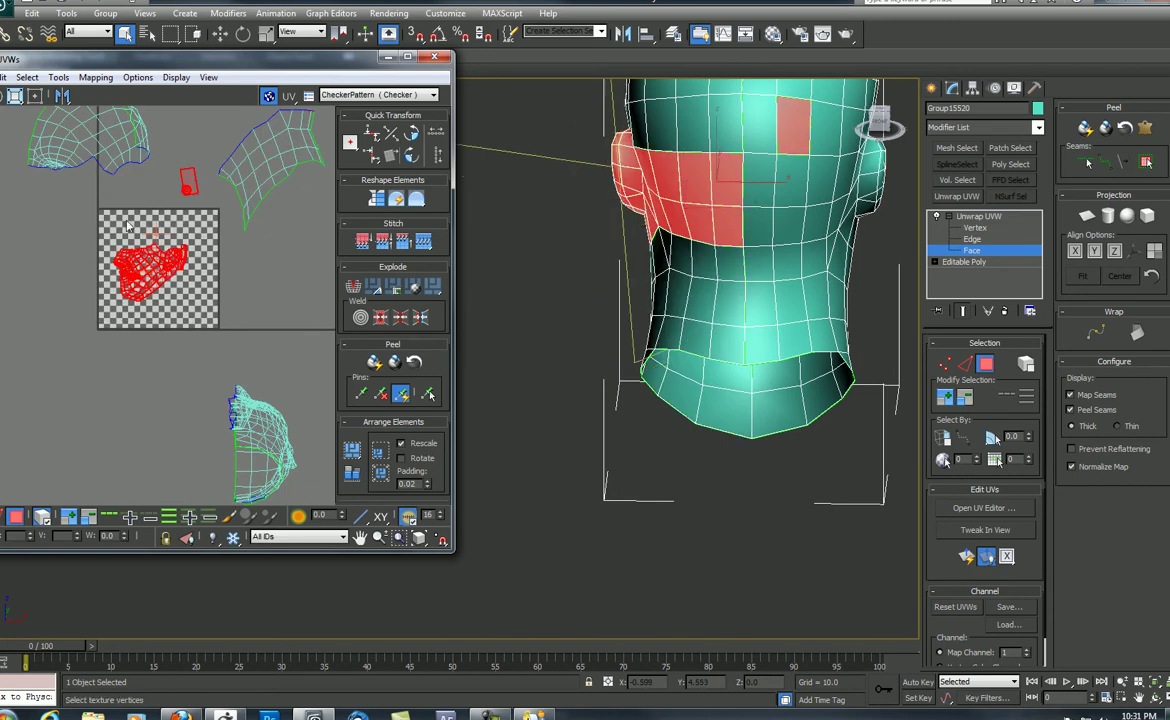
{"action": "left_click", "coordinate": [209, 209]}
{"action": "left_click_drag", "start_coordinate": [189, 187], "coordinate": [271, 472]}
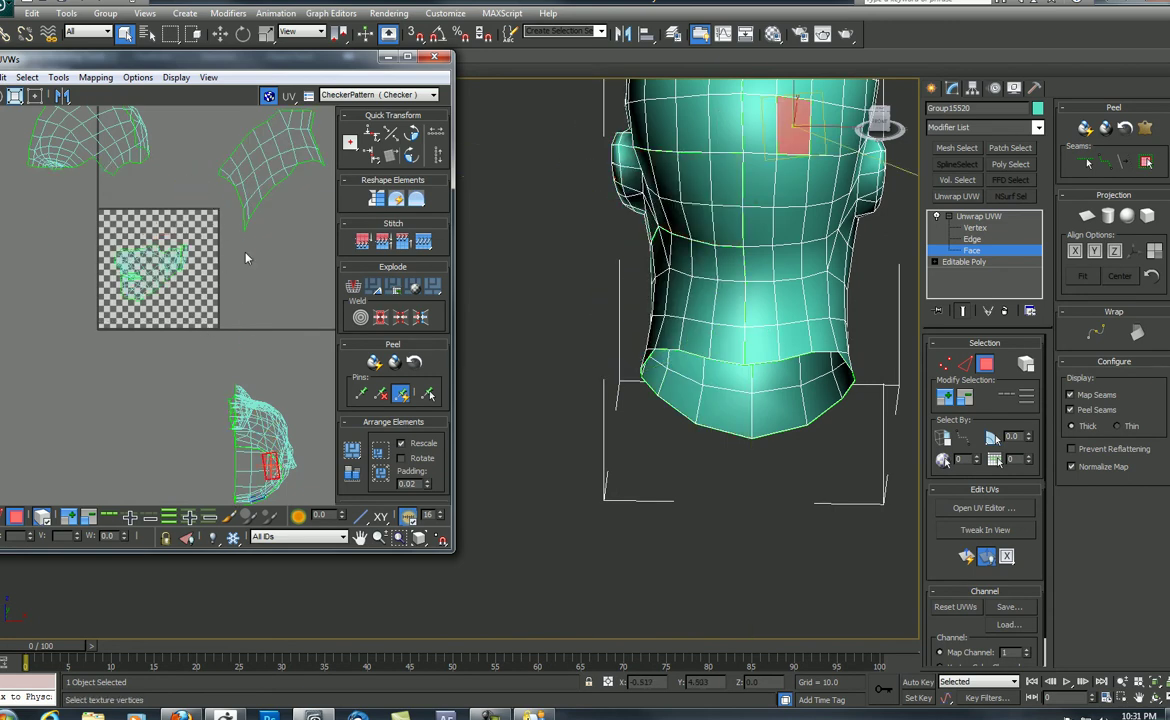
Select the lower-face UV piece and examine which faces it covers on the head, including the ear.
{"action": "left_click", "coordinate": [160, 259]}
{"action": "middle_click_drag", "start_coordinate": [208, 178], "coordinate": [218, 240]}
{"action": "middle_click_drag", "start_coordinate": [672, 230], "coordinate": [845, 272]}
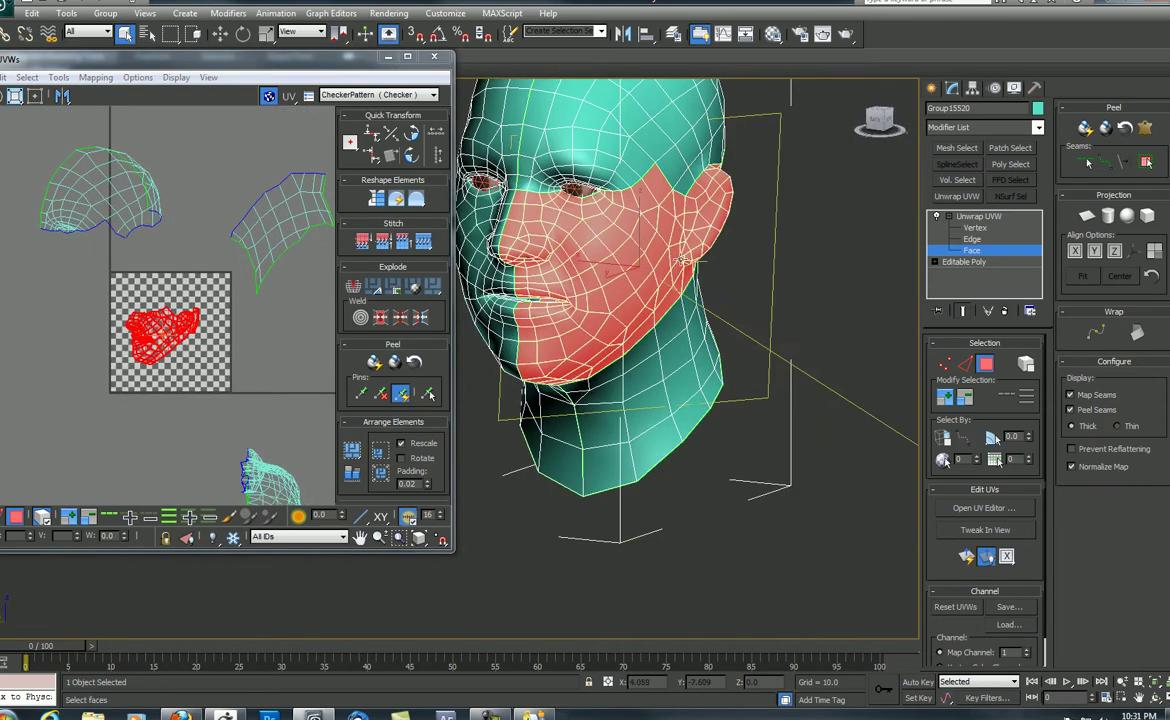
{"action": "middle_click_drag", "start_coordinate": [685, 280], "coordinate": [667, 327], "text": "alt"}
{"action": "scroll", "coordinate": [669, 321], "scroll_direction": "up", "scroll_amount": 3}
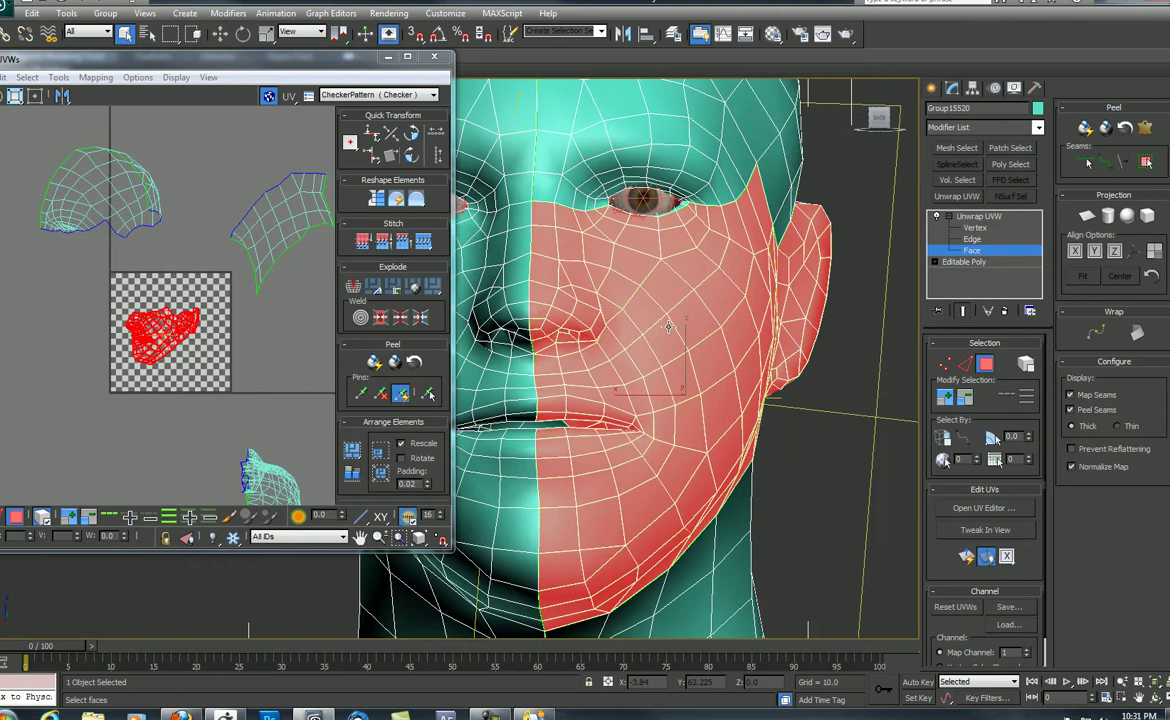
{"action": "middle_click_drag", "start_coordinate": [744, 304], "coordinate": [700, 267]}
Select a face on the ear and grow the selection until it covers most of the ear.
{"action": "left_click", "coordinate": [748, 290]}
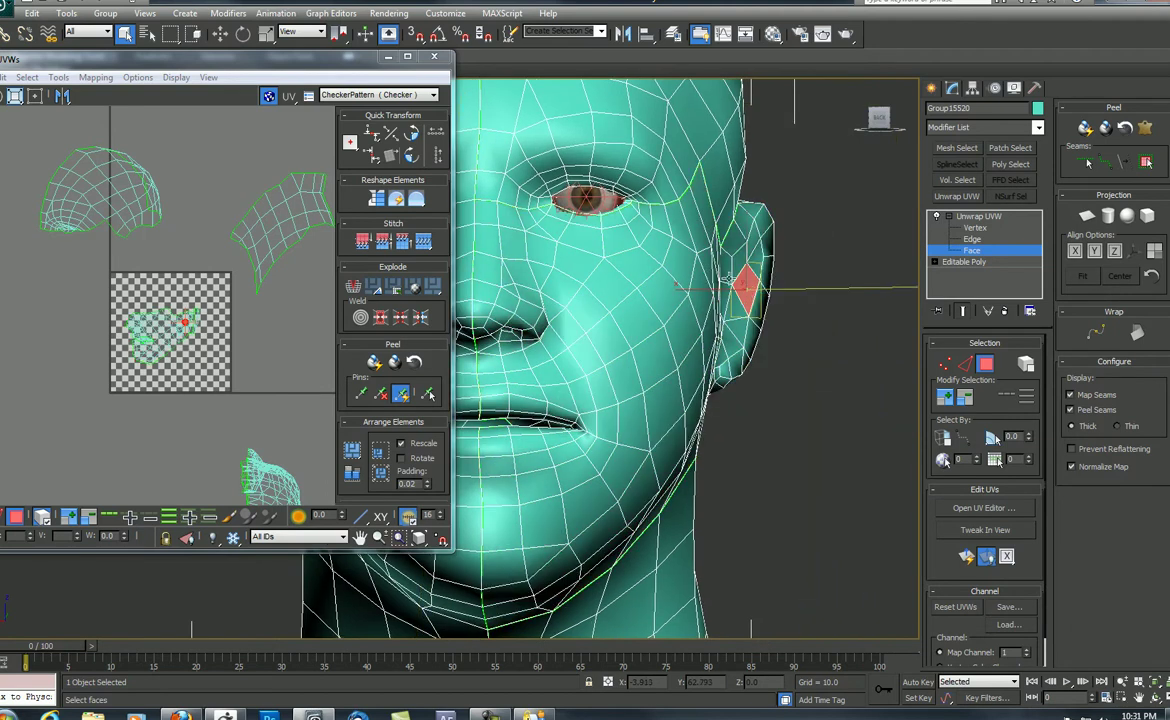
{"action": "left_click", "coordinate": [948, 403]}
{"action": "left_click", "coordinate": [948, 403]}
{"action": "middle_click_drag", "start_coordinate": [810, 354], "coordinate": [722, 368], "text": "alt"}
{"action": "scroll", "coordinate": [722, 362], "scroll_direction": "up", "scroll_amount": 4}
{"action": "middle_click_drag", "start_coordinate": [700, 287], "coordinate": [450, 365]}
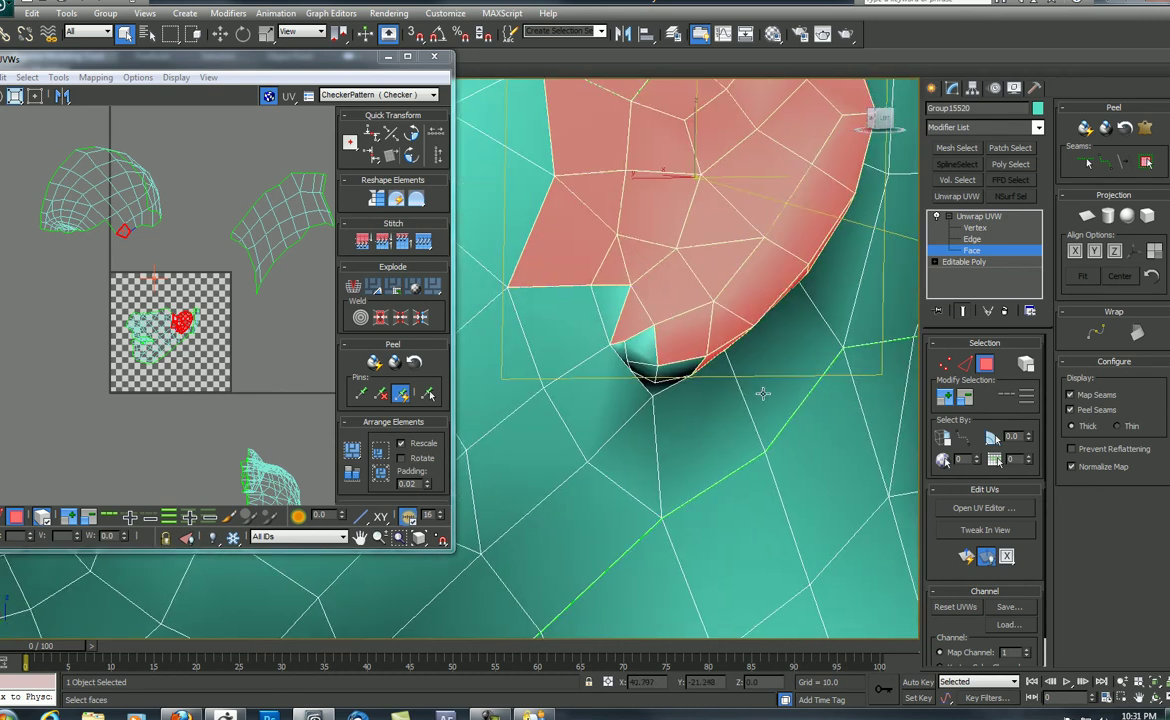
Add the missed faces at the earlobe and behind the ear to the ear selection.
{"action": "middle_click_drag", "start_coordinate": [763, 394], "coordinate": [655, 389], "text": "alt"}
{"action": "scroll", "coordinate": [596, 392], "scroll_direction": "up", "scroll_amount": 3}
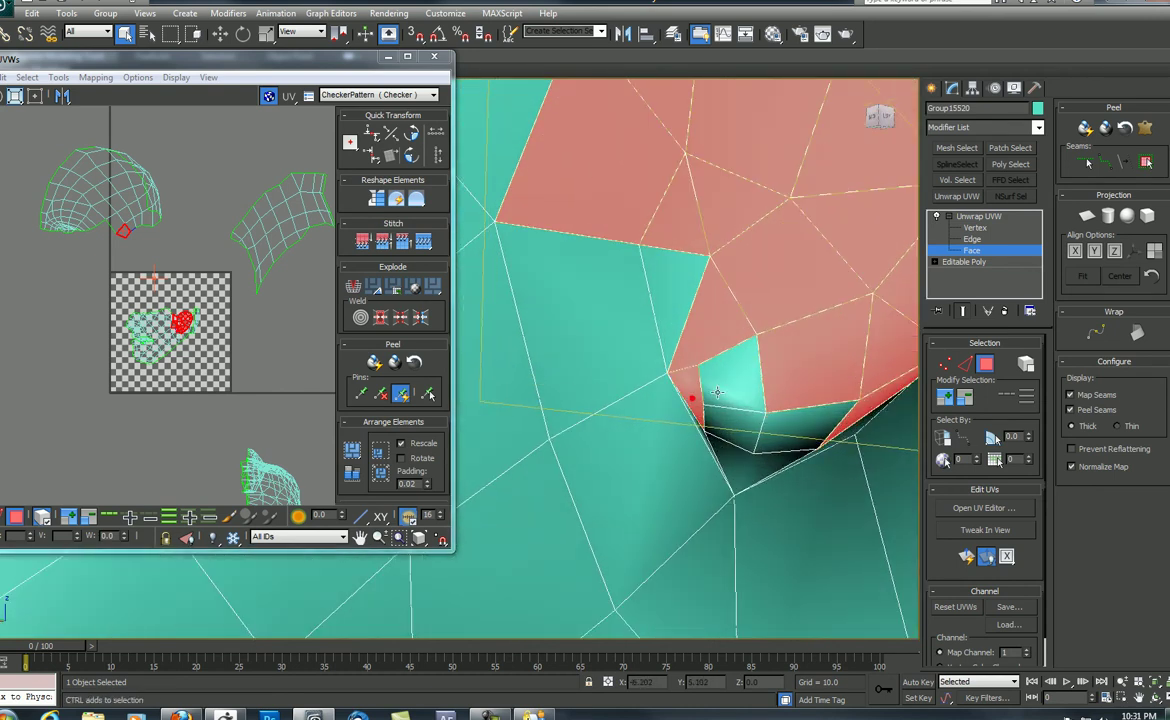
{"action": "left_click", "coordinate": [658, 360], "text": "ctrl"}
{"action": "middle_click_drag", "start_coordinate": [765, 440], "coordinate": [755, 488], "text": "alt"}
{"action": "left_click", "coordinate": [790, 341], "text": "ctrl"}
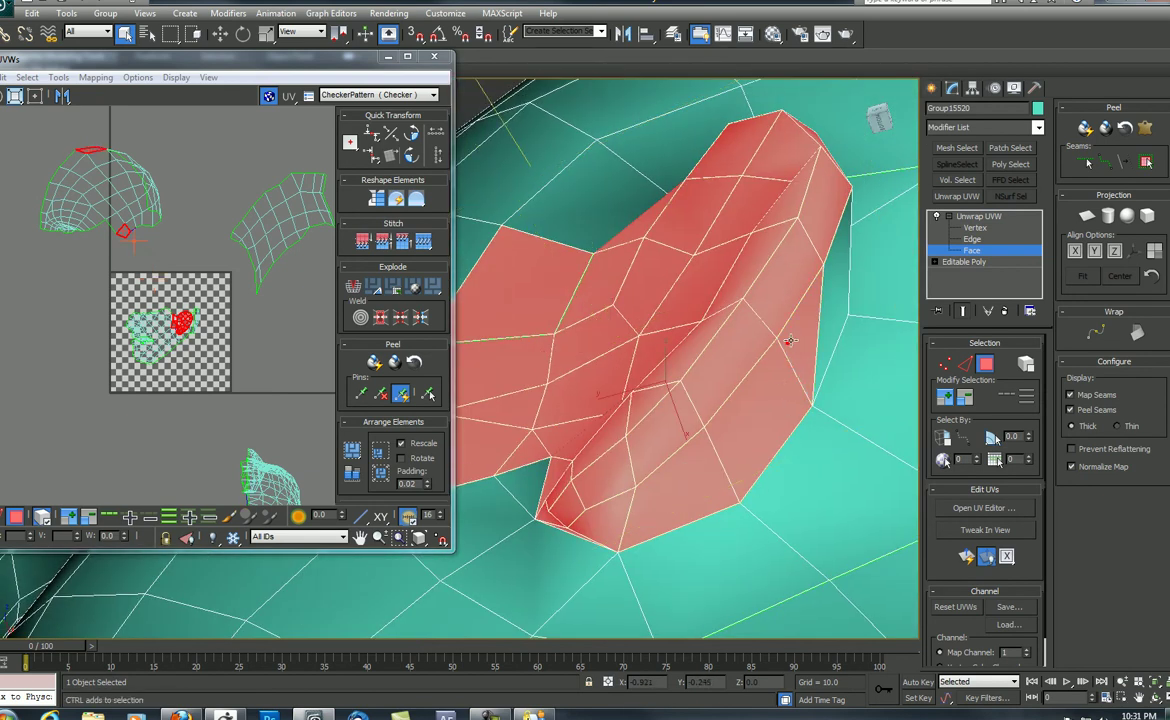
{"action": "left_click", "coordinate": [833, 310], "text": "ctrl"}
{"action": "middle_click_drag", "start_coordinate": [833, 310], "coordinate": [671, 427], "text": "alt"}
{"action": "scroll", "coordinate": [671, 428], "scroll_direction": "down", "scroll_amount": 4}
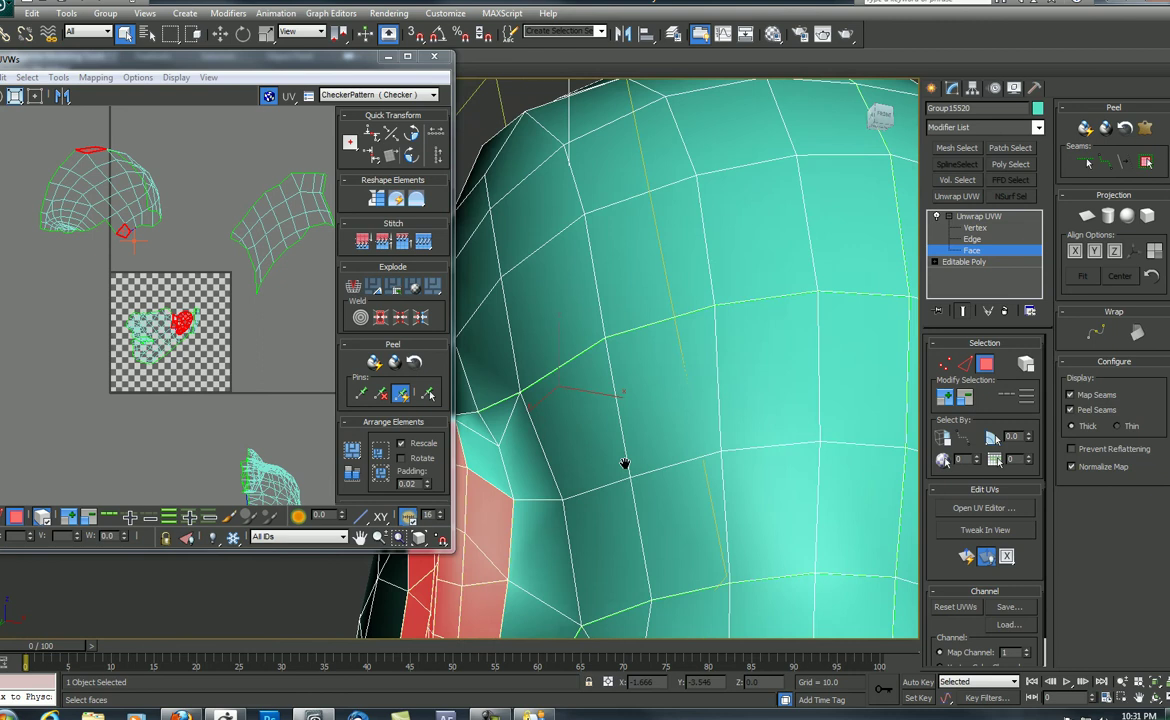
Complete the front of the ear selection and remove the cheek and temple faces in front of the ear.
{"action": "middle_click_drag", "start_coordinate": [624, 465], "coordinate": [734, 386], "text": "alt"}
{"action": "middle_click_drag", "start_coordinate": [611, 376], "coordinate": [748, 396], "text": "alt"}
{"action": "left_click", "coordinate": [676, 434], "text": "ctrl"}
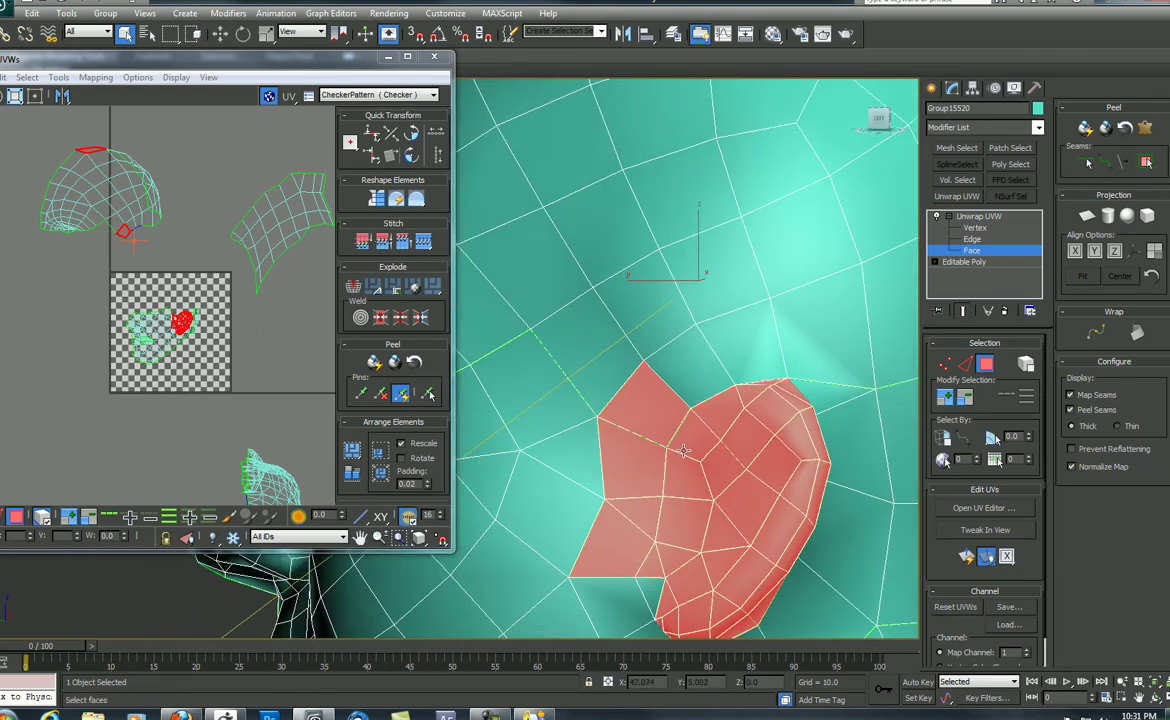
{"action": "middle_click_drag", "start_coordinate": [648, 497], "coordinate": [659, 425]}
{"action": "left_click", "coordinate": [627, 464], "text": "alt"}
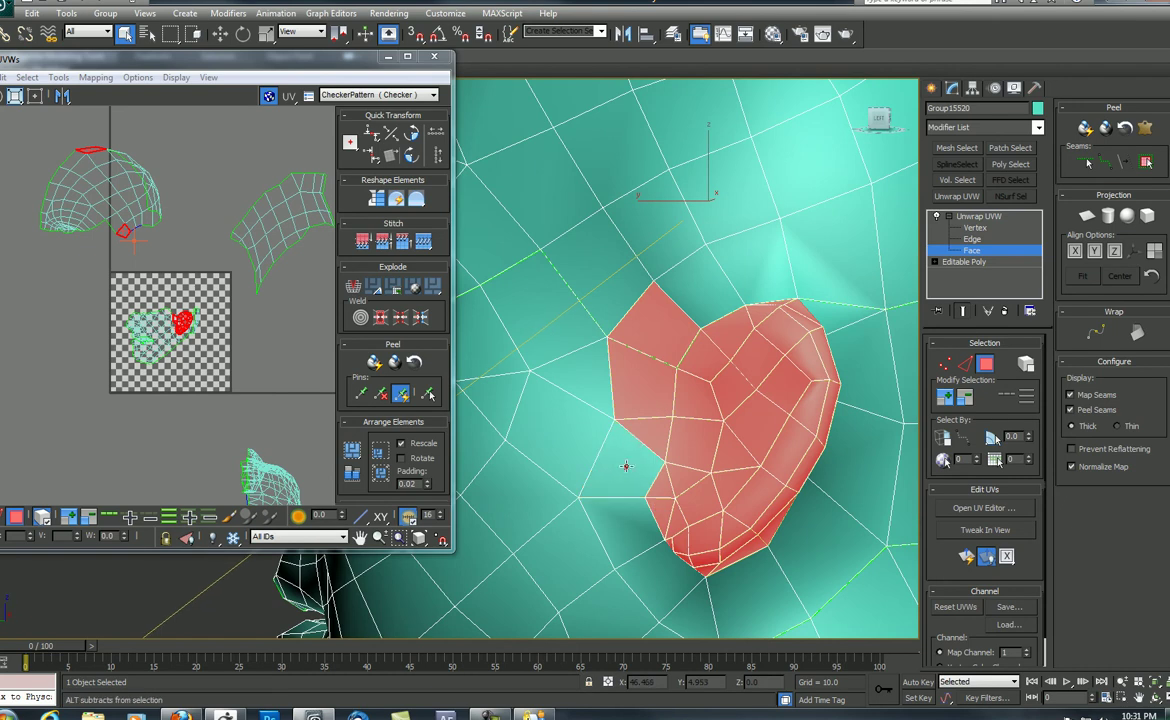
{"action": "left_click", "coordinate": [648, 425], "text": "alt"}
{"action": "left_click", "coordinate": [650, 370], "text": "alt"}
{"action": "scroll", "coordinate": [650, 367], "scroll_direction": "down", "scroll_amount": 6}
{"action": "mouse_move", "coordinate": [665, 352]}
{"action": "middle_mouse_down", "text": "alt"}
{"action": "mouse_move", "coordinate": [778, 355]}
{"action": "mouse_move", "coordinate": [561, 357]}
{"action": "mouse_move", "coordinate": [556, 371]}
{"action": "mouse_move", "coordinate": [662, 336]}
{"action": "middle_mouse_up", "text": "alt"}
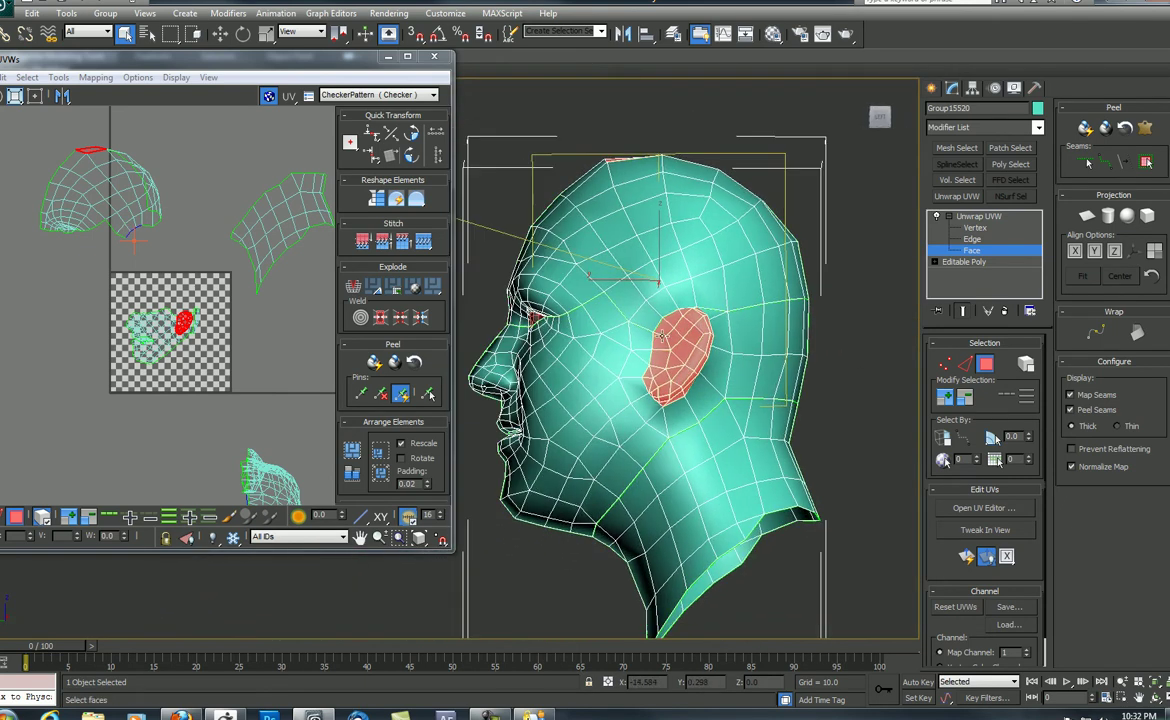
Restore the lost ear selection, turn off selection by element, and deselect the stray faces on top of the crown.
{"action": "left_click", "coordinate": [144, 140]}
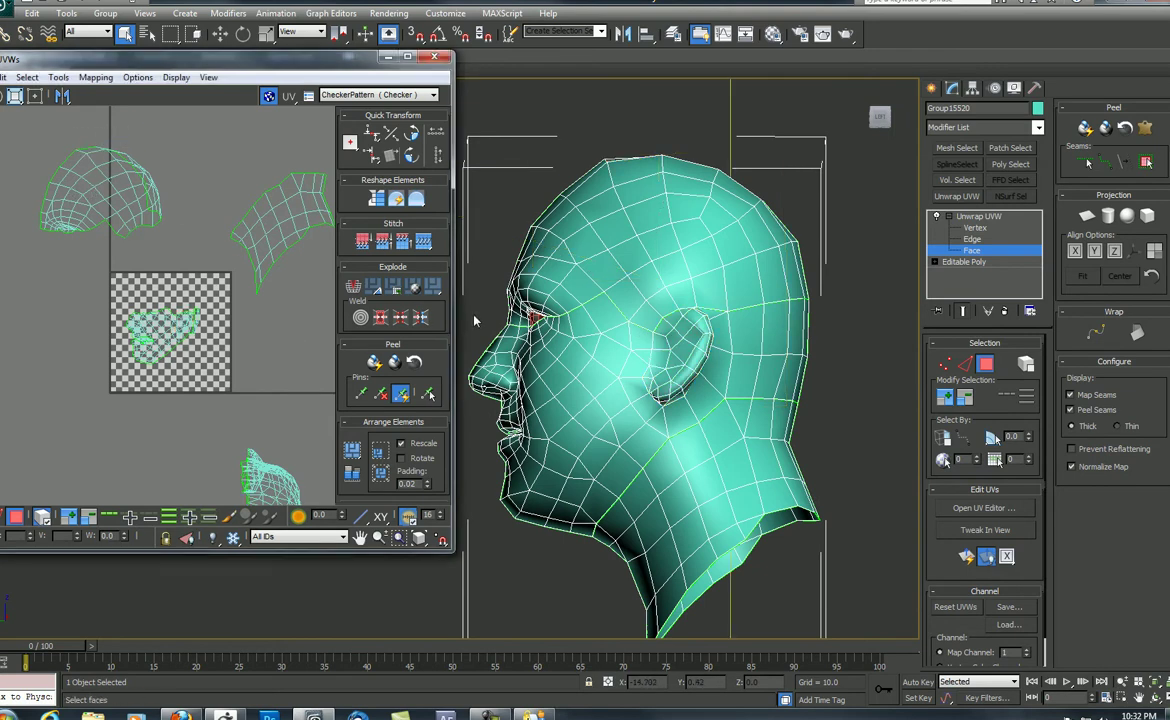
{"action": "key", "text": "ctrl+z"}
{"action": "left_click", "coordinate": [44, 520]}
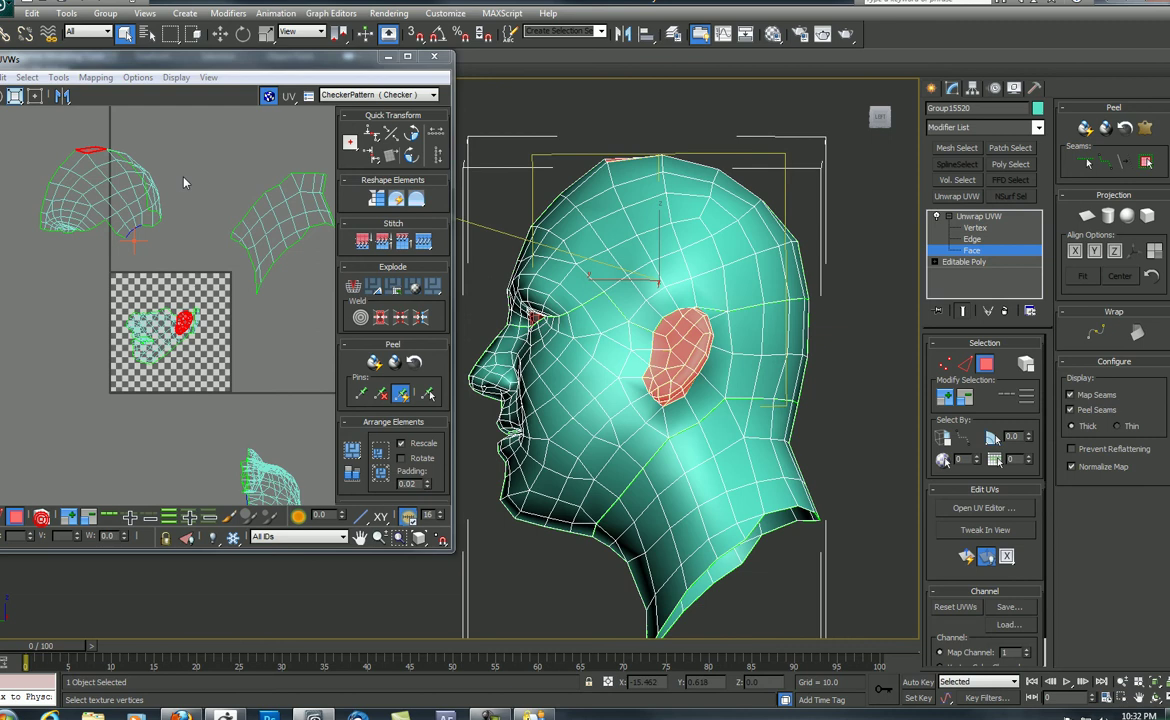
{"action": "left_click_drag", "start_coordinate": [154, 137], "coordinate": [73, 203], "text": "alt"}
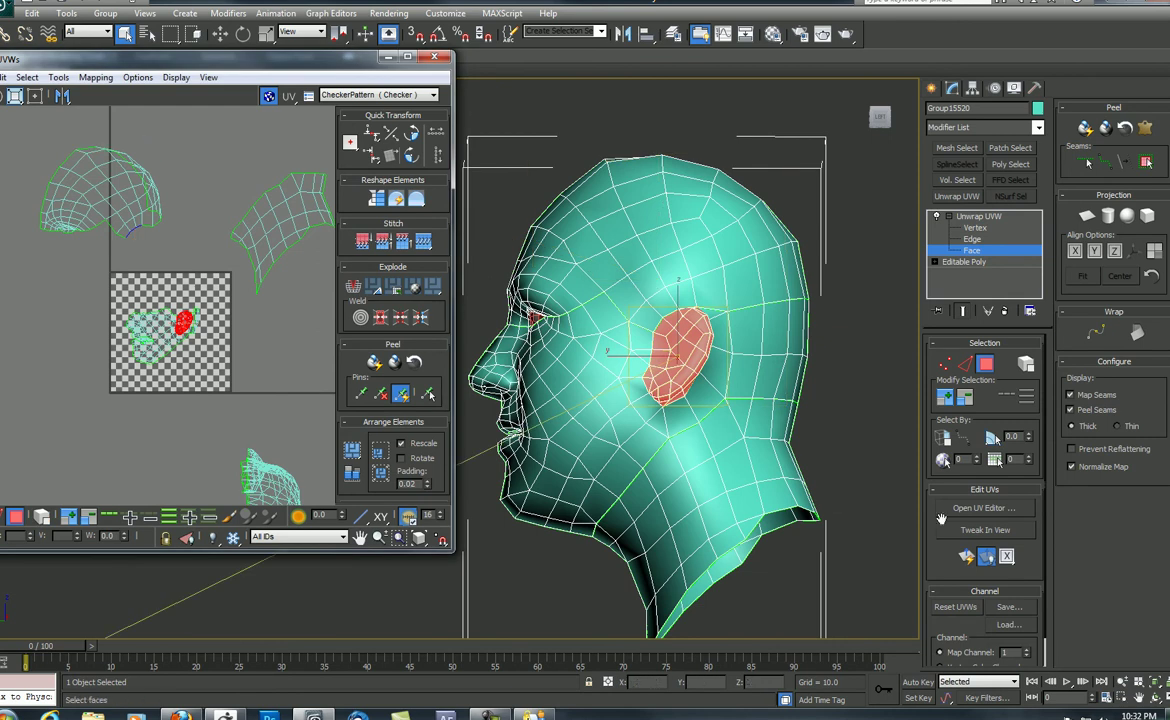
Apply a Quick Planar Map to the ear selection and move the piece above the checker tile, between the crown and neck.
{"action": "left_click", "coordinate": [966, 558]}
{"action": "left_click_drag", "start_coordinate": [213, 316], "coordinate": [261, 123]}
{"action": "middle_click_drag", "start_coordinate": [608, 336], "coordinate": [695, 259]}
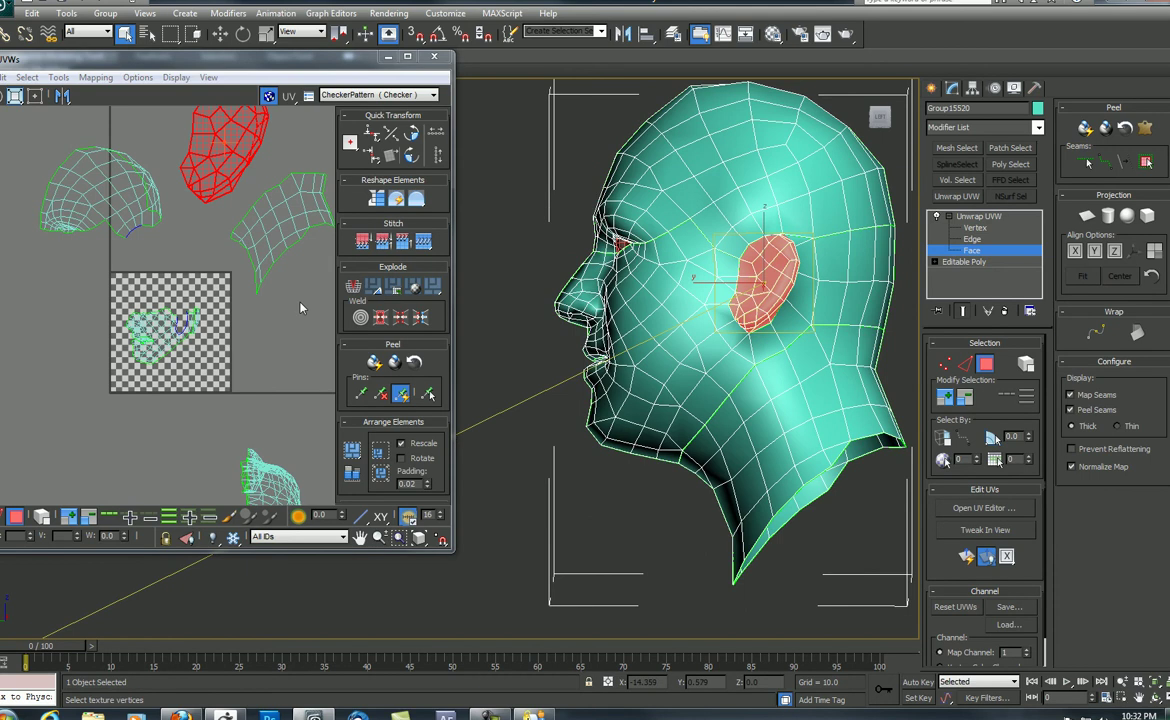
Turn selection by element back on and select the entire face piece.
{"action": "left_click", "coordinate": [96, 195]}
{"action": "left_click", "coordinate": [42, 517]}
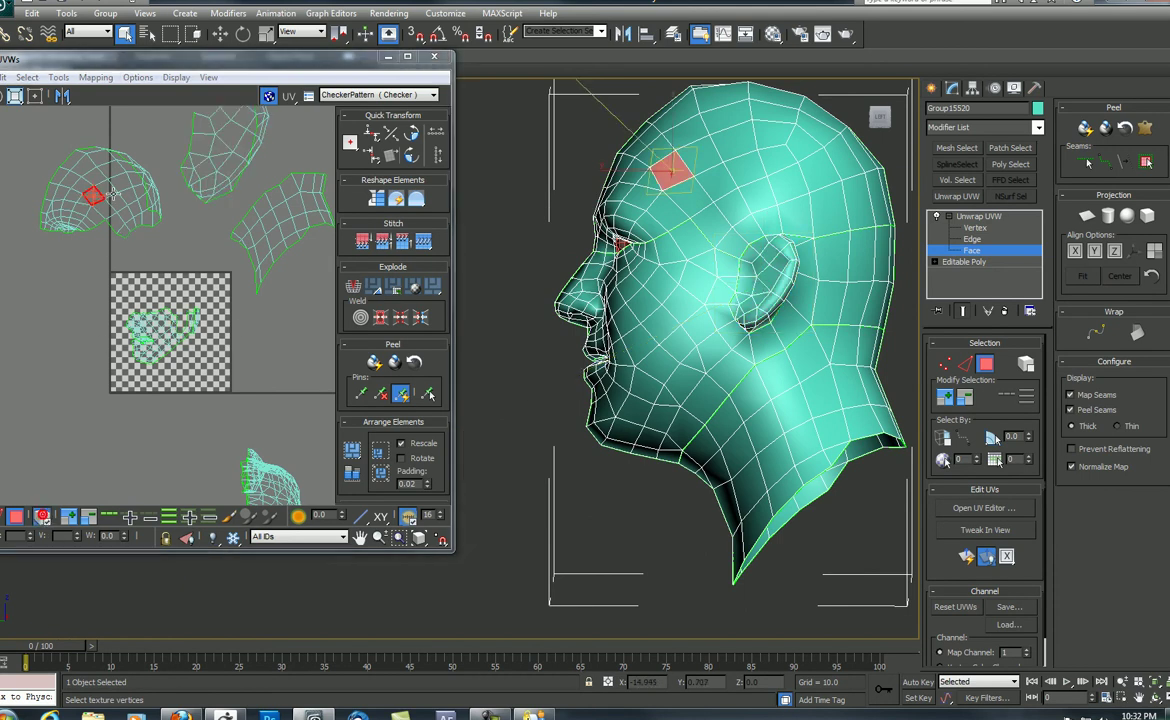
{"action": "left_click", "coordinate": [140, 195]}
{"action": "double_click", "coordinate": [277, 226]}
{"action": "double_click", "coordinate": [207, 152]}
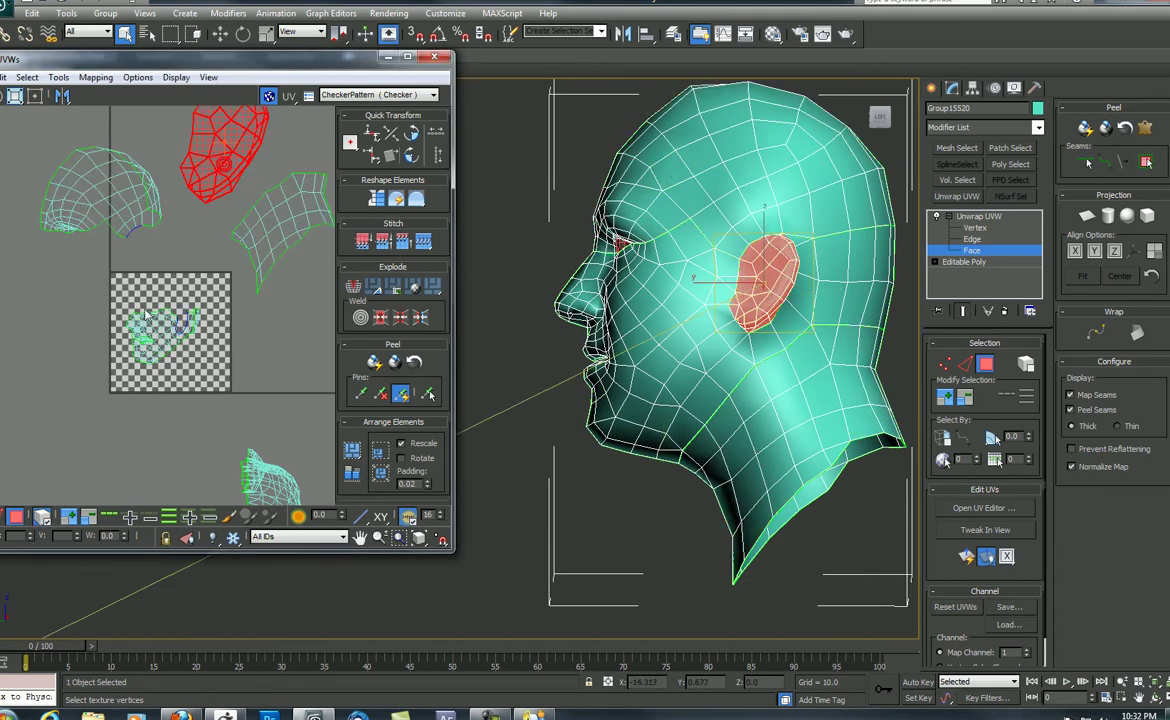
{"action": "double_click", "coordinate": [196, 338]}
{"action": "middle_click_drag", "start_coordinate": [765, 268], "coordinate": [600, 300], "text": "alt"}
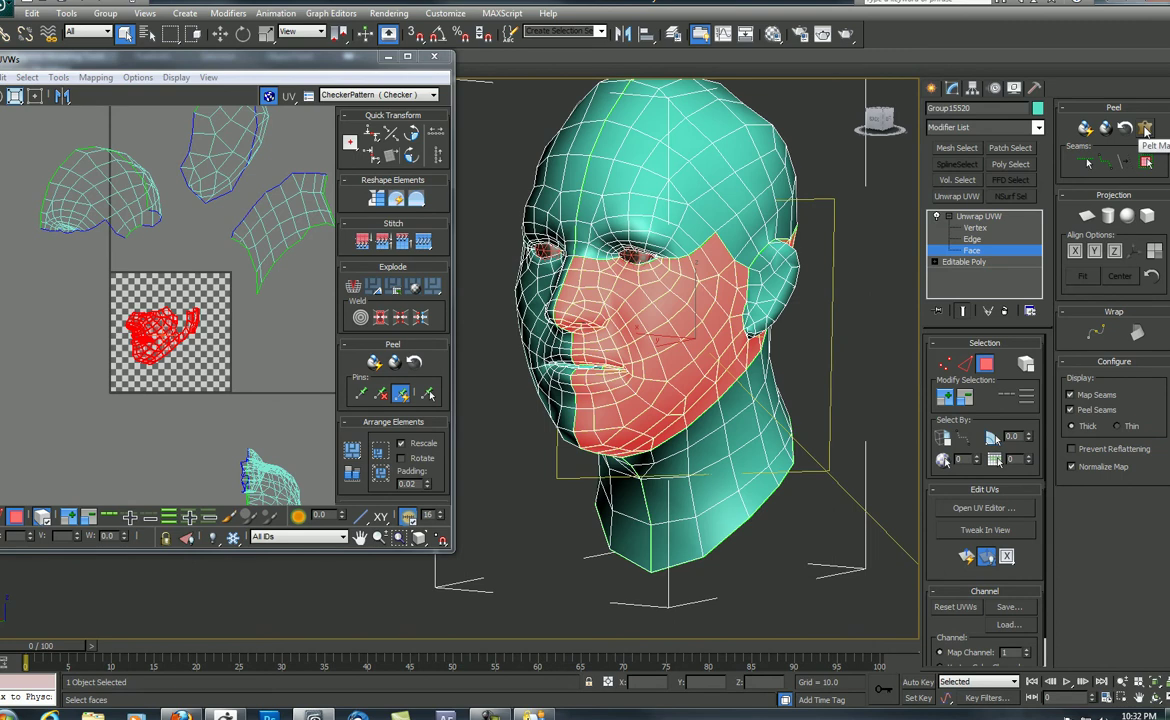
Run a Pelt Map simulation on the face piece and commit the stretched result.
{"action": "left_click", "coordinate": [1145, 128]}
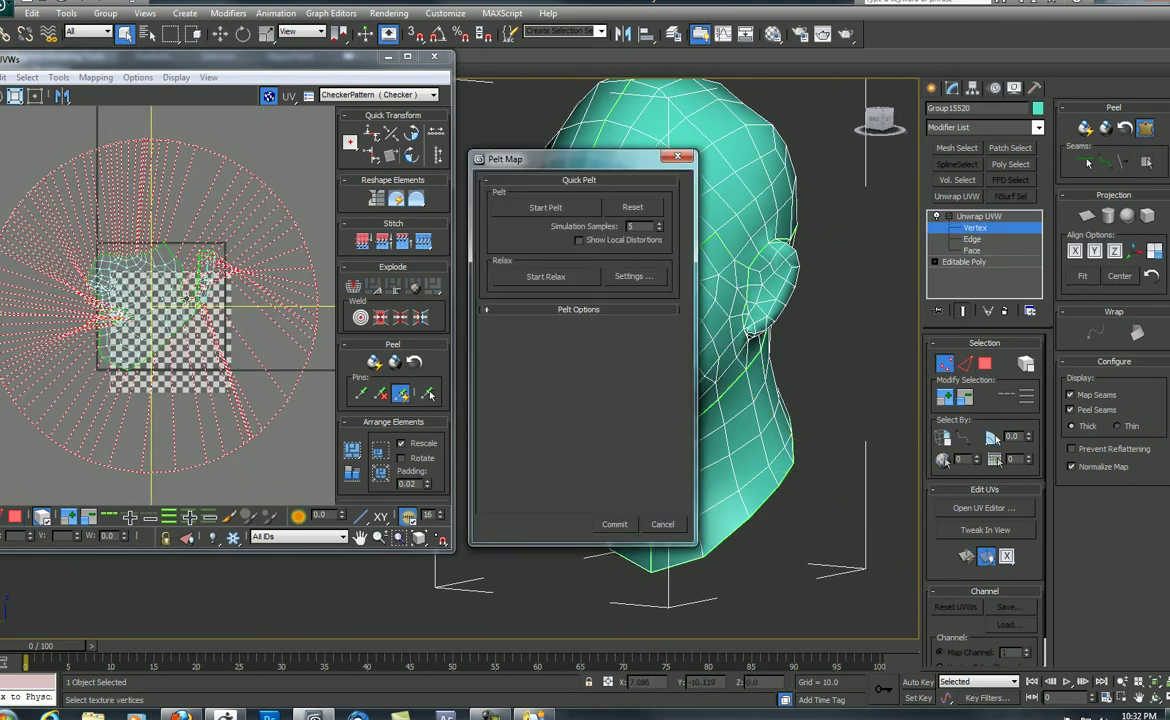
{"action": "left_click", "coordinate": [545, 209]}
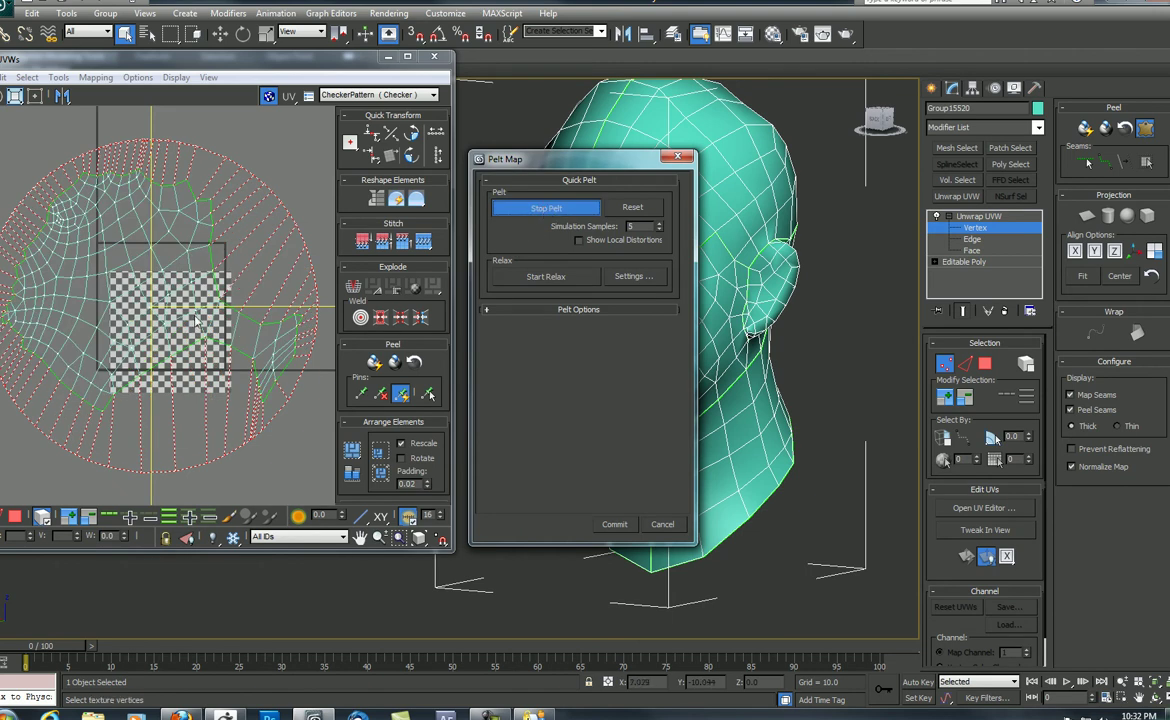
{"action": "left_click", "coordinate": [608, 523]}
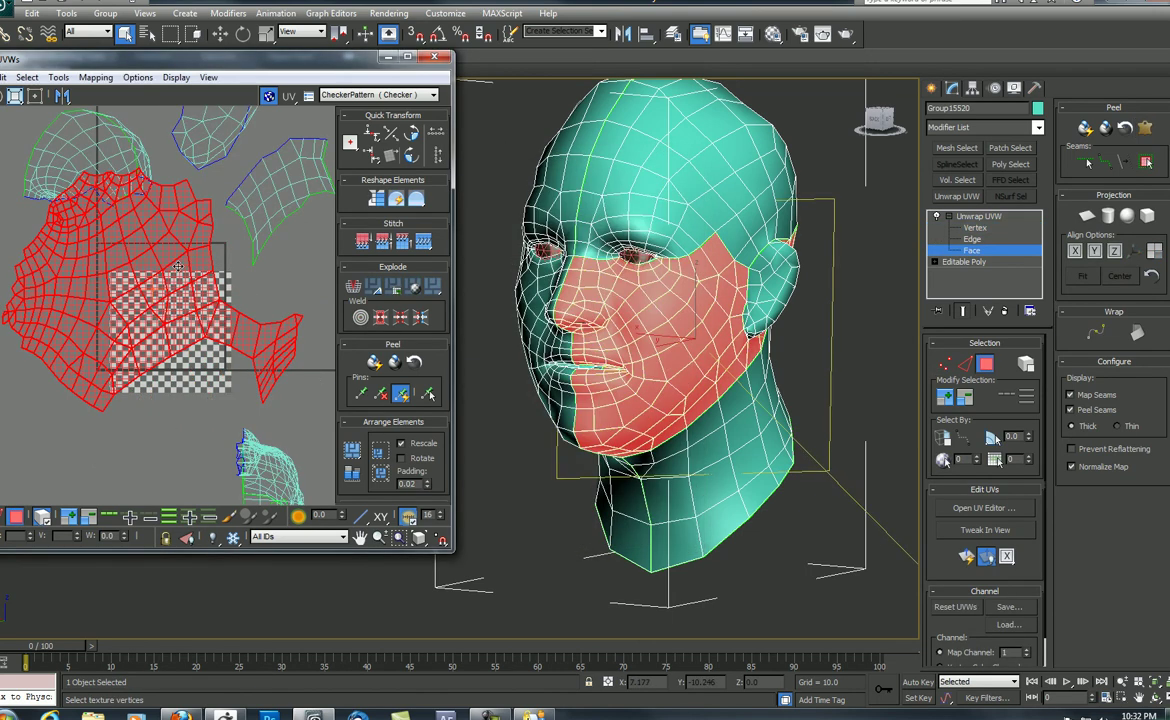
Relax the face piece with Relax By Face Angles at 100 iterations and amount 0.1, and close the Relax Tool.
{"action": "left_click", "coordinate": [58, 77]}
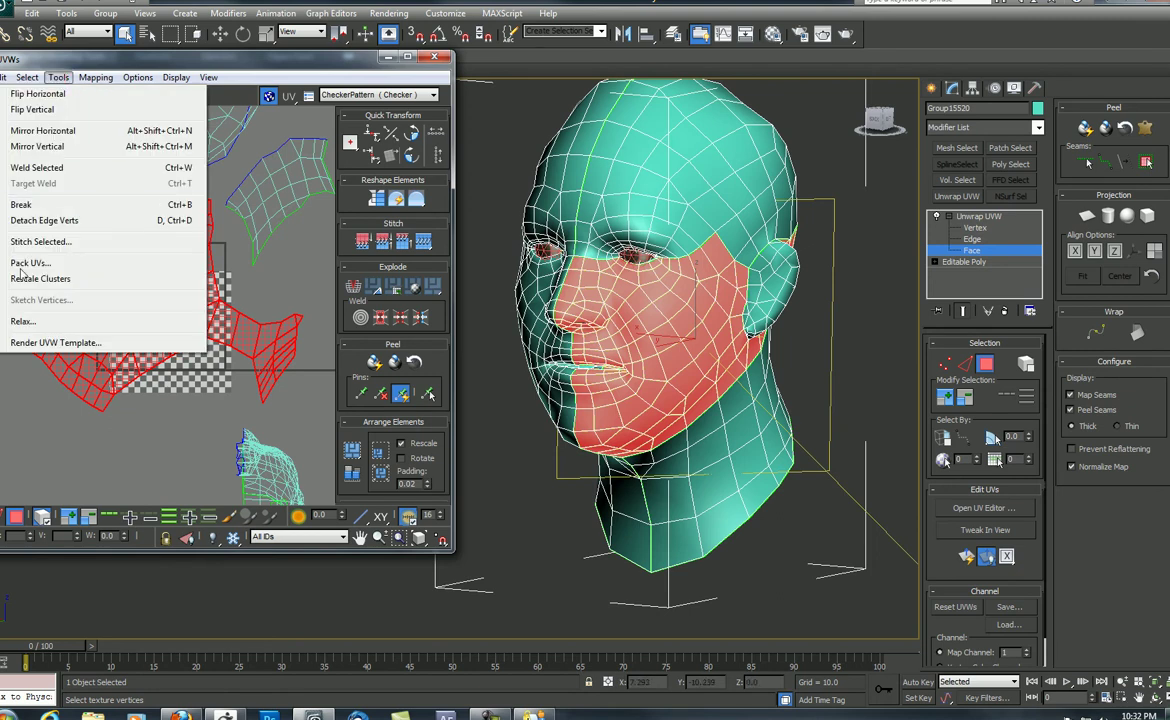
{"action": "left_click", "coordinate": [24, 320]}
{"action": "left_click", "coordinate": [90, 117]}
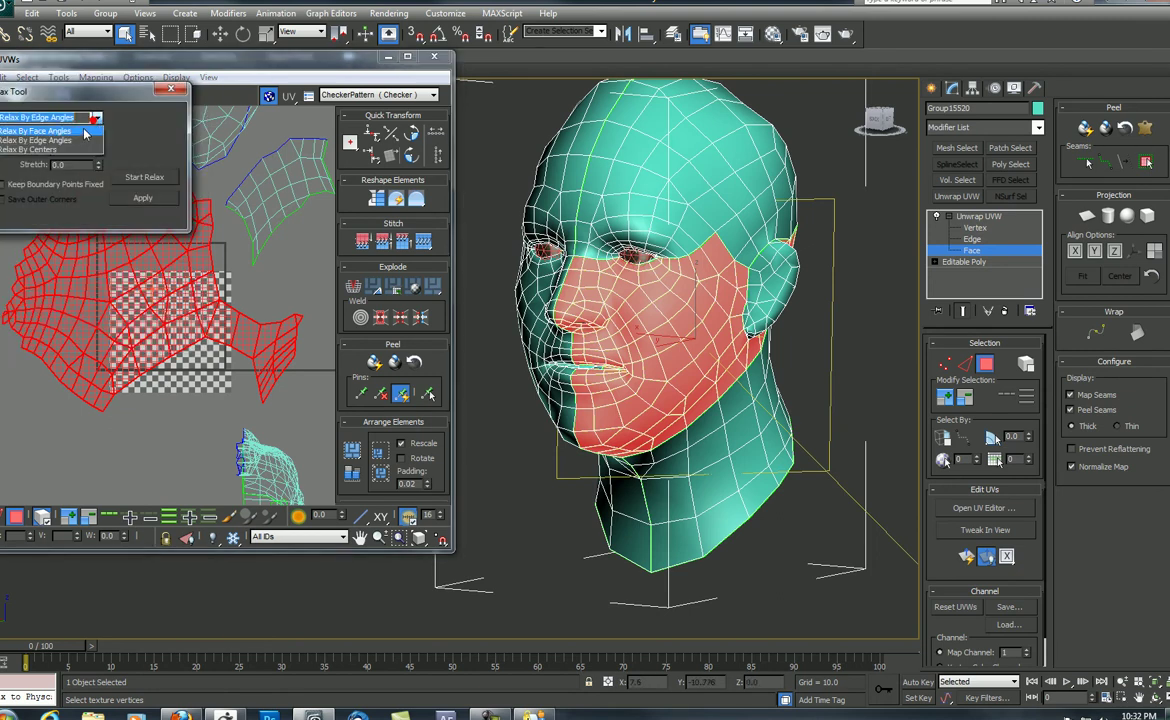
{"action": "left_click", "coordinate": [82, 130]}
{"action": "left_click", "coordinate": [130, 178]}
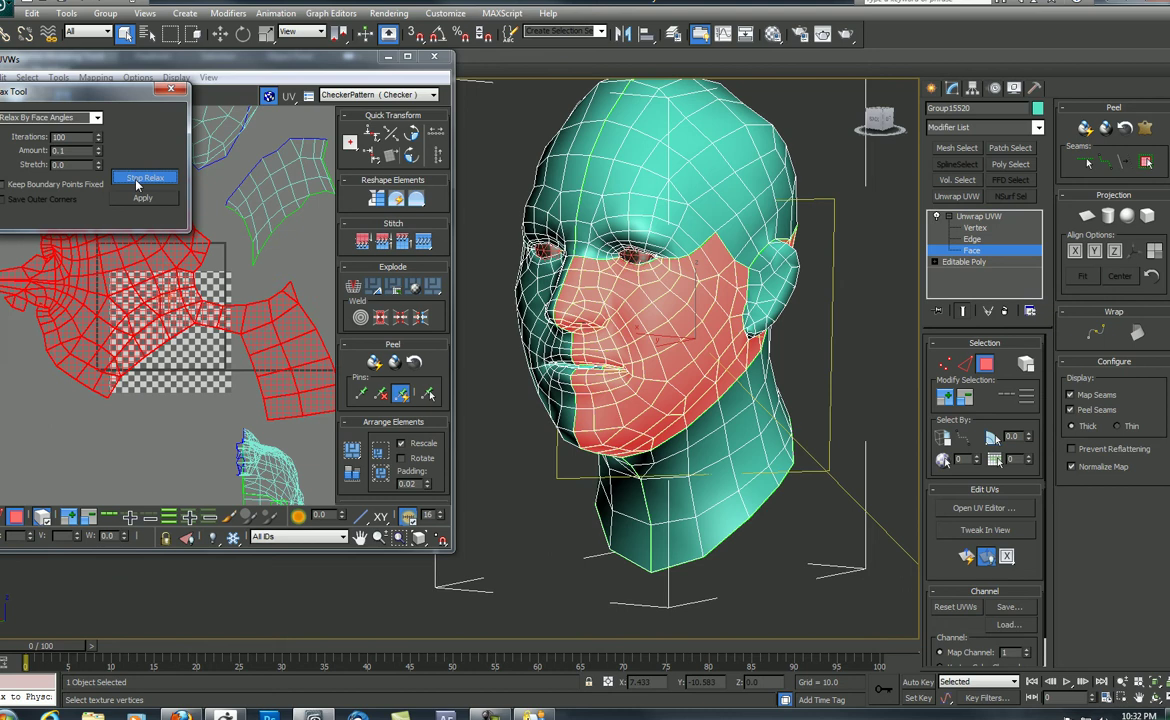
{"action": "left_click", "coordinate": [135, 177]}
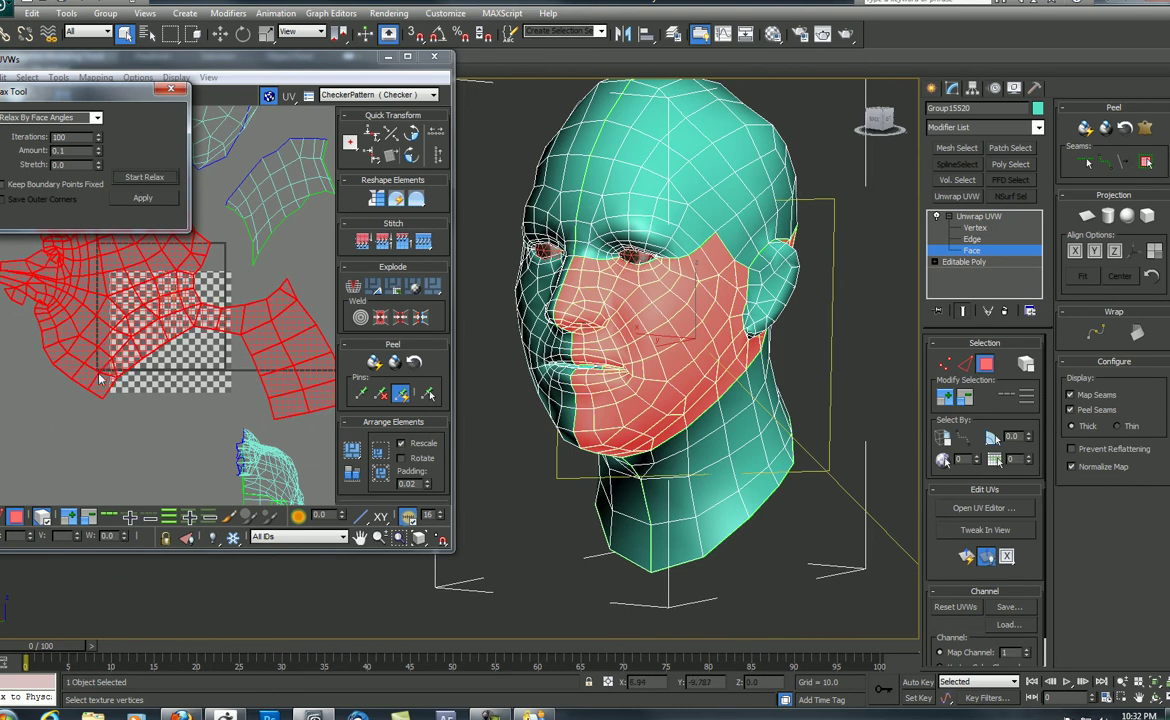
{"action": "left_click_drag", "start_coordinate": [108, 94], "coordinate": [123, 153]}
{"action": "left_click", "coordinate": [2, 97]}
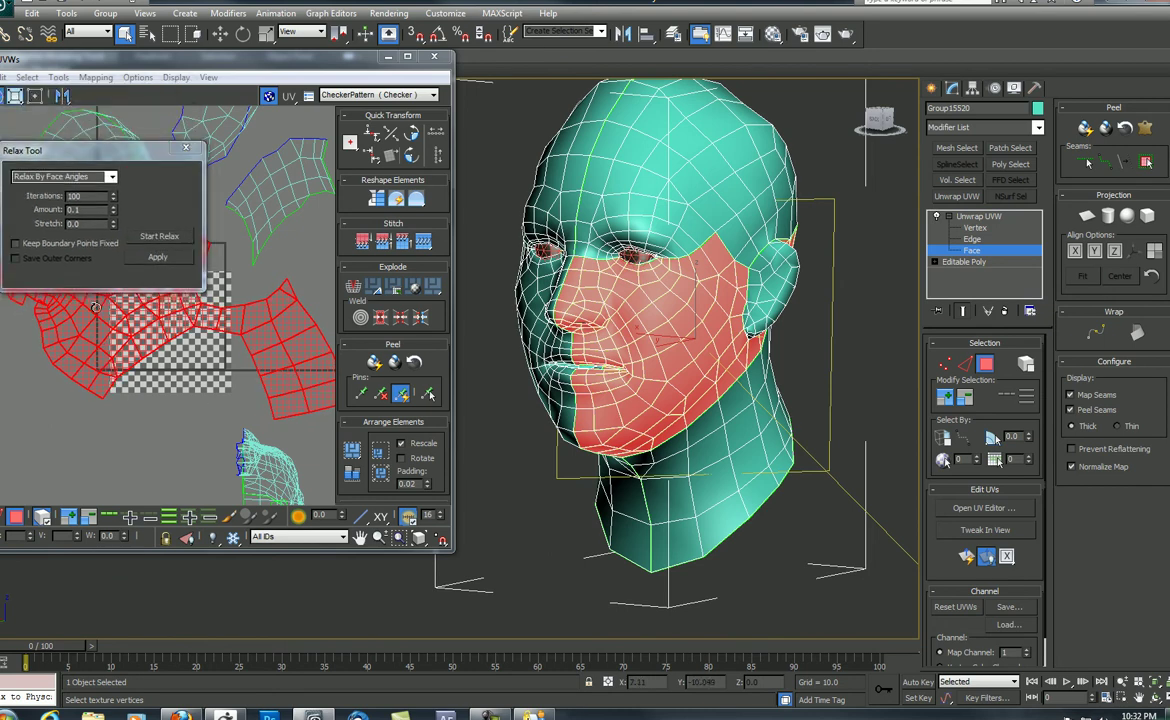
{"action": "left_click_drag", "start_coordinate": [94, 303], "coordinate": [100, 255]}
{"action": "left_click", "coordinate": [187, 148]}
Enlarge the UV editor, select the crown piece, and pelt-map it, committing the result.
{"action": "middle_click_drag", "start_coordinate": [196, 169], "coordinate": [243, 164]}
{"action": "left_click_drag", "start_coordinate": [457, 551], "coordinate": [648, 618]}
{"action": "scroll", "coordinate": [385, 284], "scroll_direction": "down", "scroll_amount": 3}
{"action": "middle_click_drag", "start_coordinate": [300, 250], "coordinate": [287, 272]}
{"action": "left_click", "coordinate": [220, 233]}
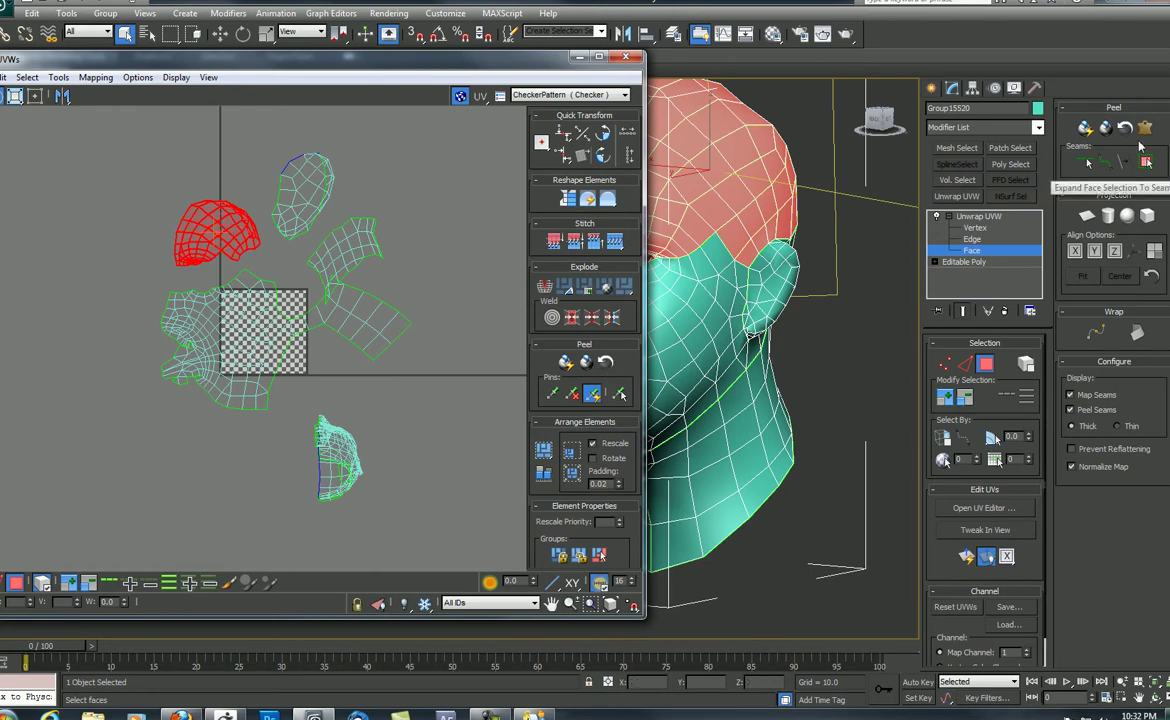
{"action": "left_click", "coordinate": [1145, 128]}
{"action": "left_click", "coordinate": [565, 208]}
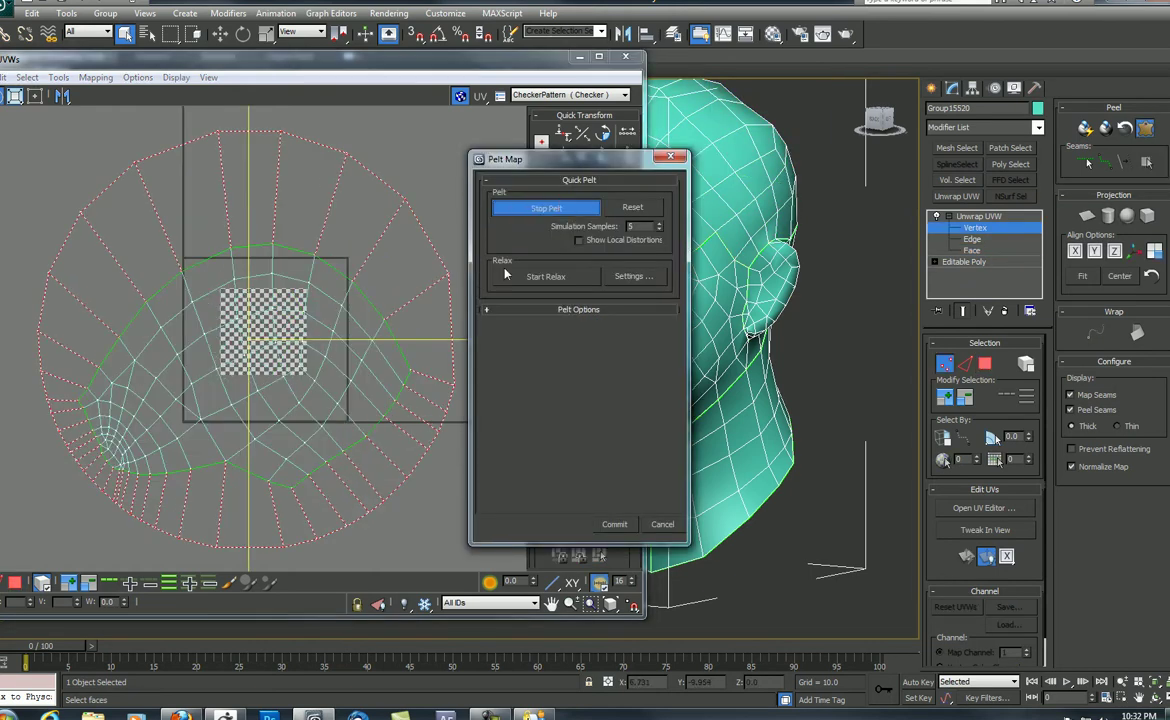
{"action": "left_click", "coordinate": [619, 526]}
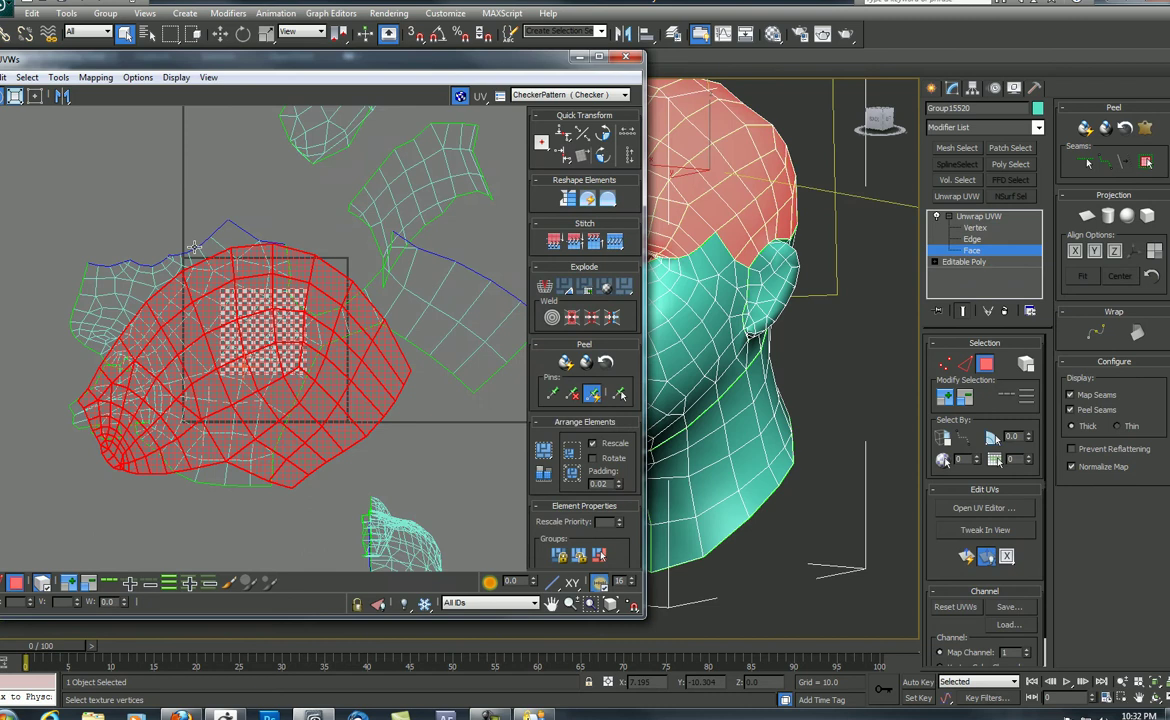
Move the pelted crown piece off the face piece to the empty area above and left of the checker tile.
{"action": "left_click_drag", "start_coordinate": [24, 64], "coordinate": [84, 61]}
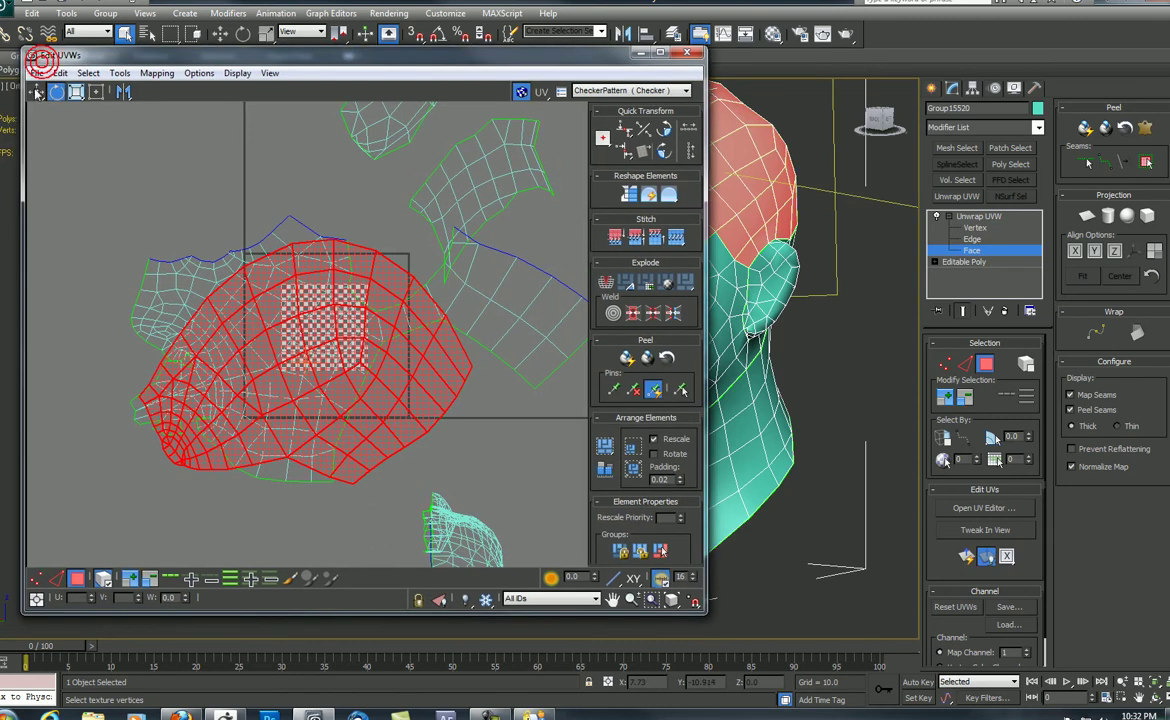
{"action": "left_click_drag", "start_coordinate": [416, 413], "coordinate": [272, 195]}
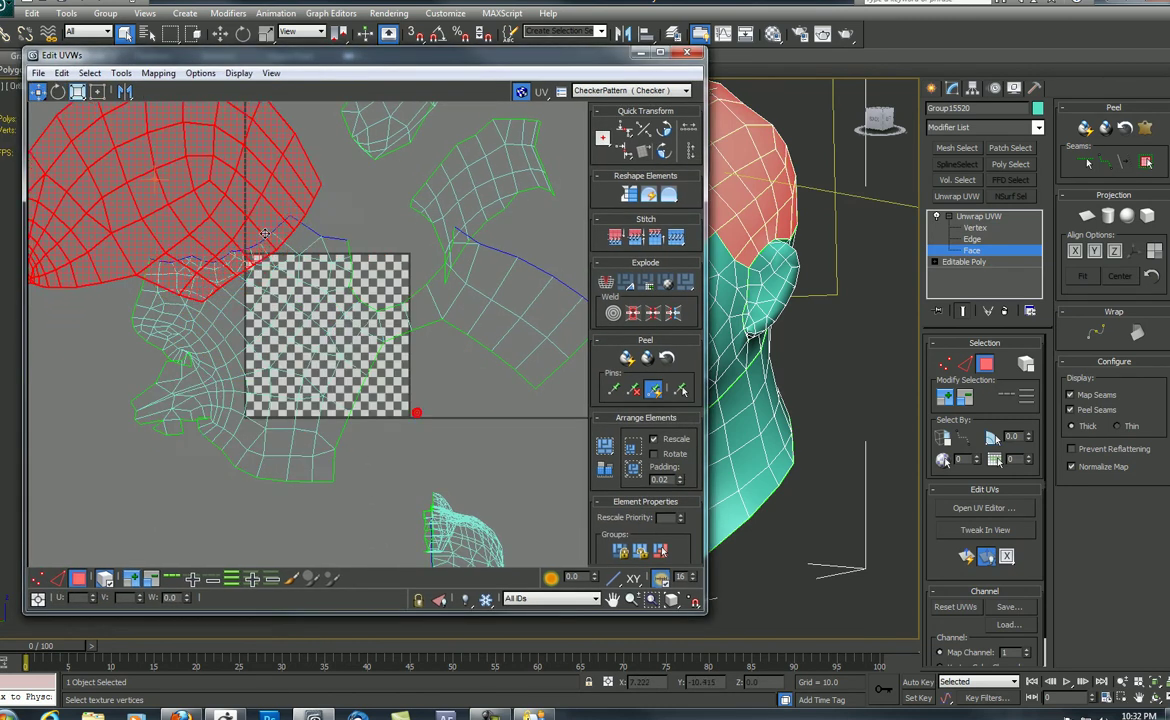
{"action": "scroll", "coordinate": [272, 195], "scroll_direction": "down", "scroll_amount": 5}
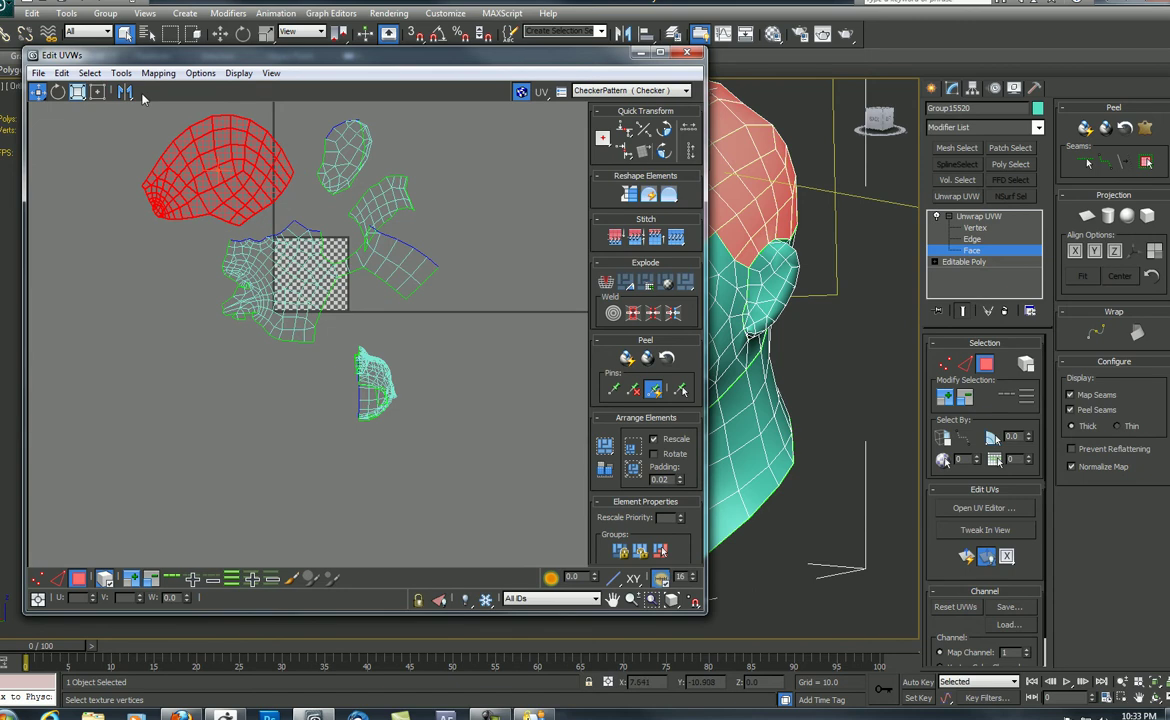
Relax the crown piece with Relax By Face Angles at 100 iterations and amount 0.1.
{"action": "left_click", "coordinate": [121, 73]}
{"action": "left_click", "coordinate": [29, 314]}
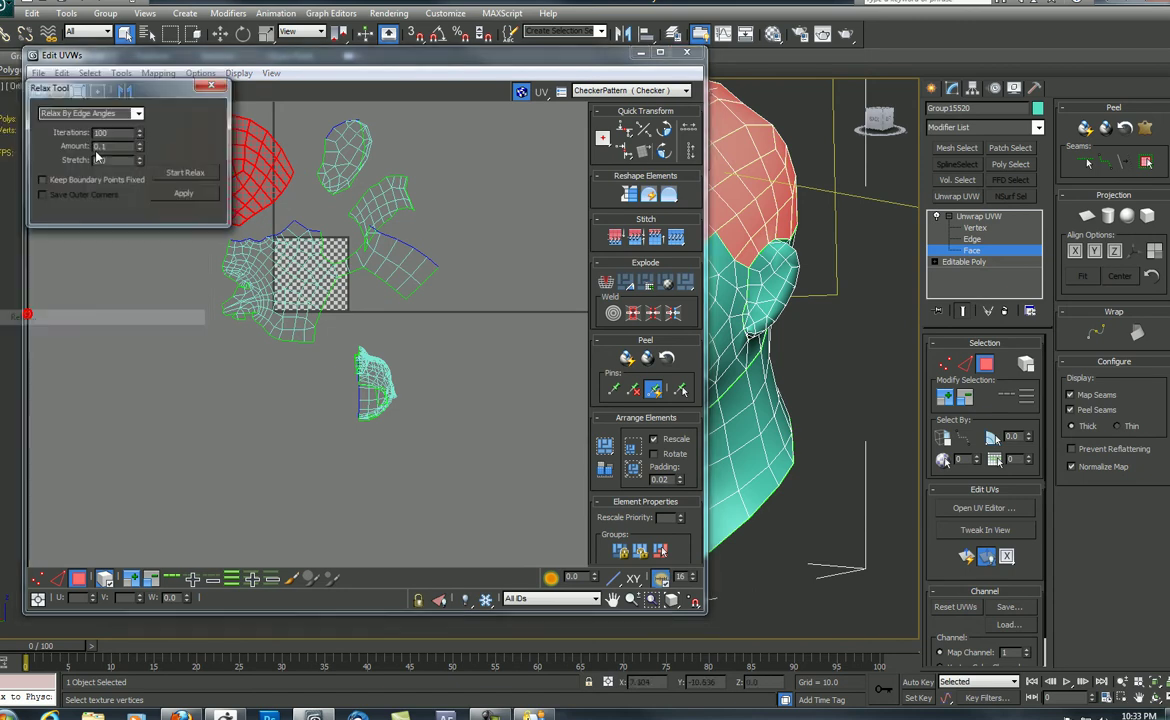
{"action": "left_click", "coordinate": [137, 113]}
{"action": "left_click", "coordinate": [128, 124]}
{"action": "left_click", "coordinate": [185, 174]}
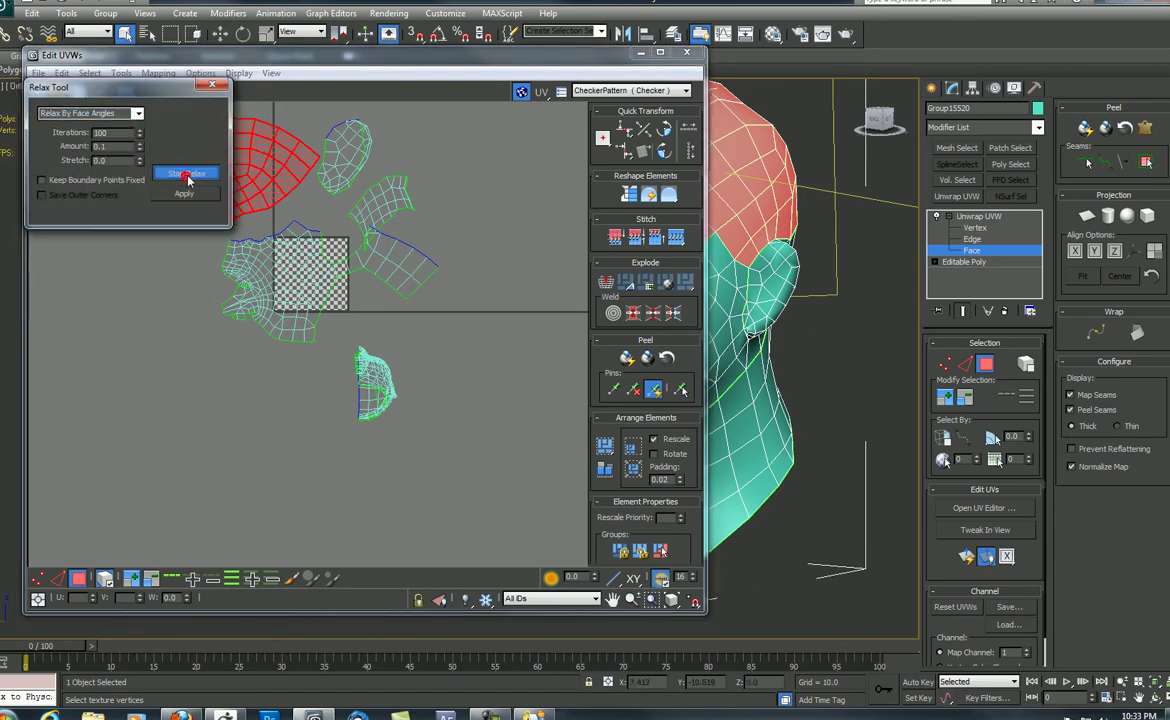
{"action": "left_click_drag", "start_coordinate": [175, 95], "coordinate": [165, 402]}
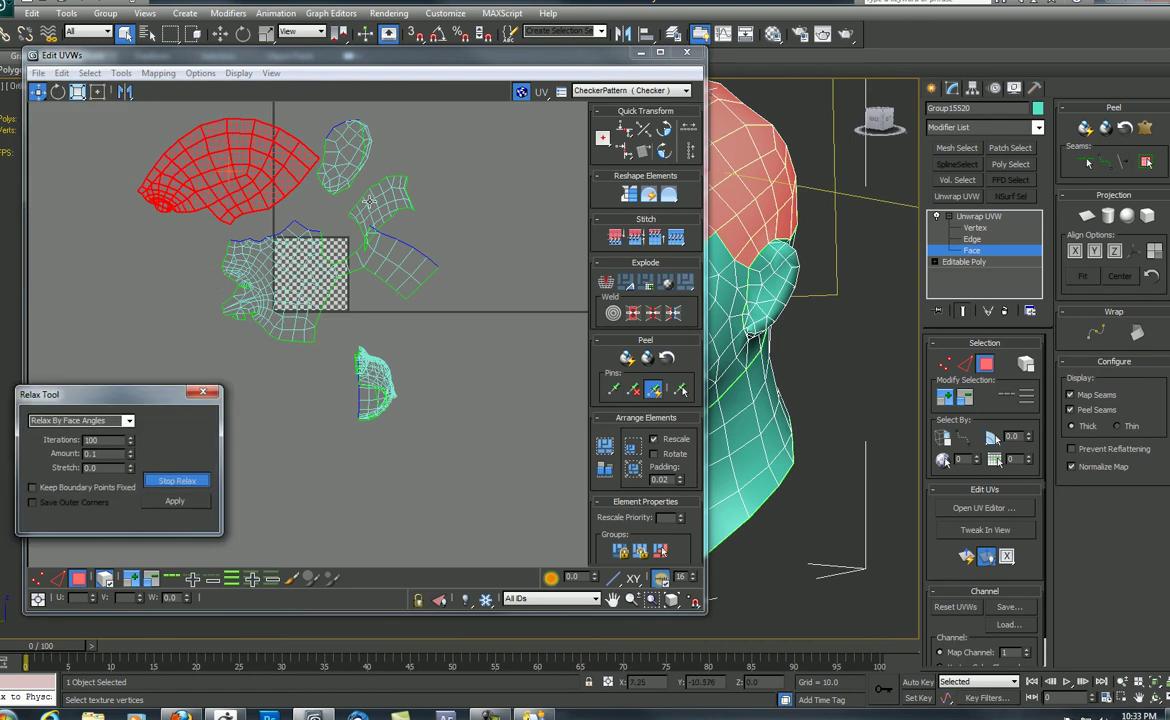
Select the ear piece and flatten it with a committed Pelt Map simulation.
{"action": "left_click", "coordinate": [353, 172]}
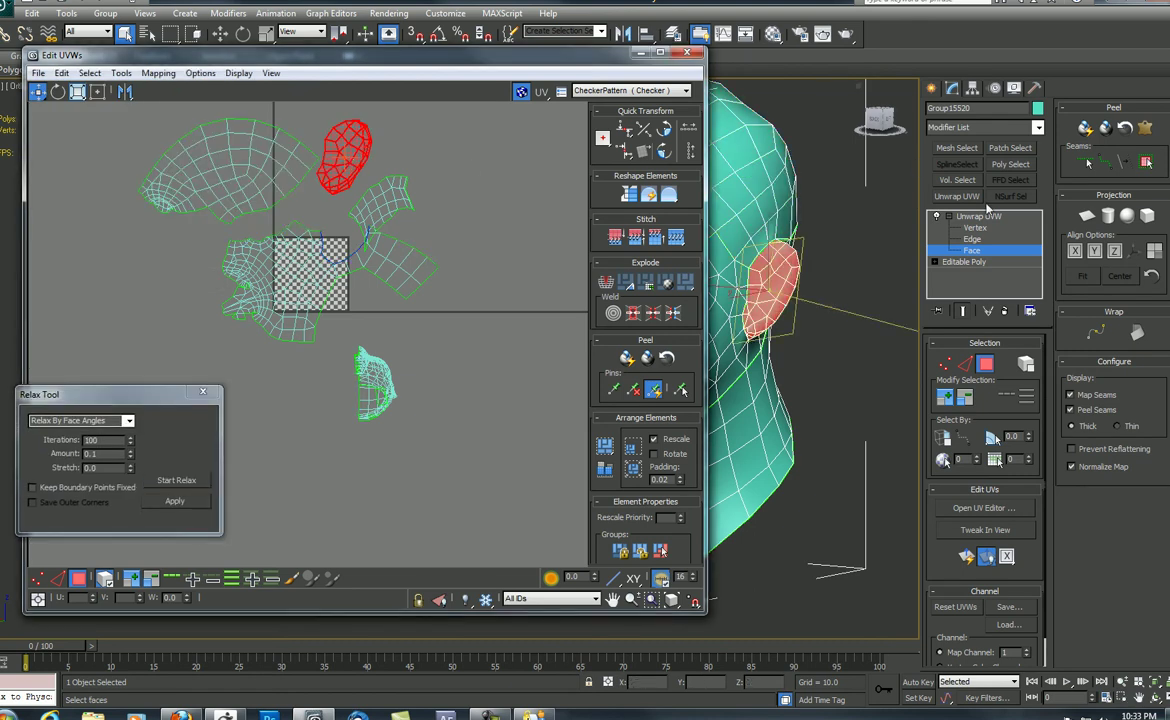
{"action": "left_click", "coordinate": [1147, 128]}
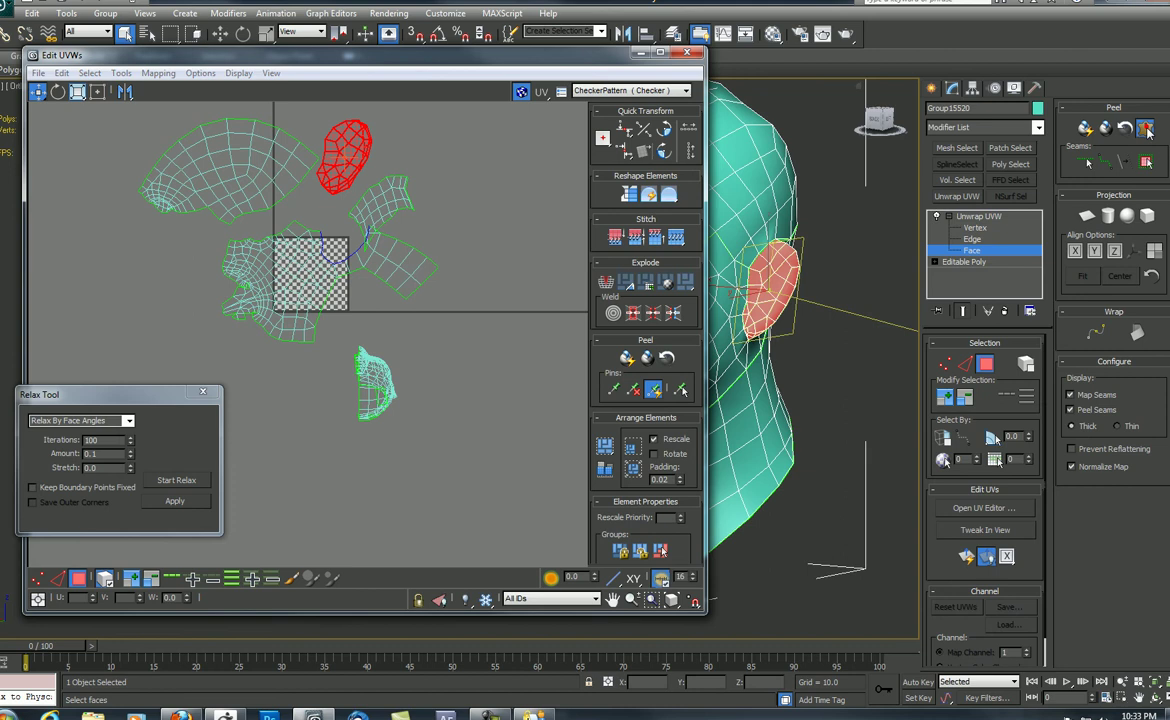
{"action": "left_click", "coordinate": [546, 208]}
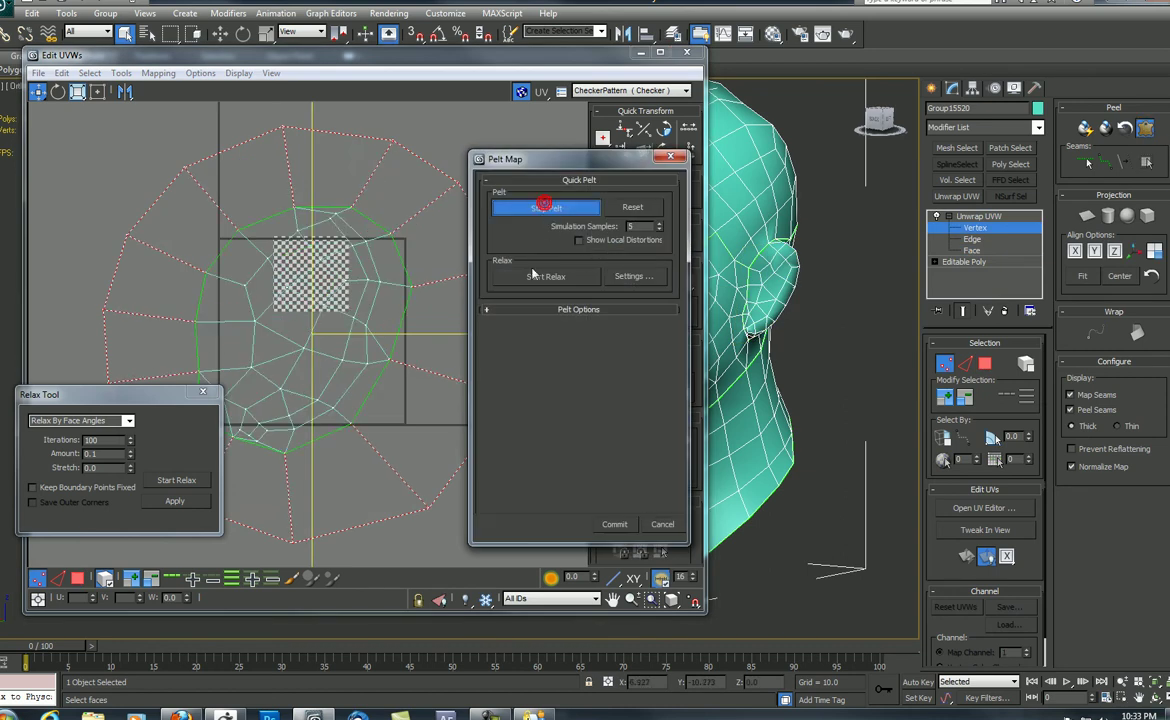
{"action": "left_click", "coordinate": [614, 524]}
Relax the ear piece by face angles and move it to the empty area above and right of the neck piece.
{"action": "left_click", "coordinate": [186, 484]}
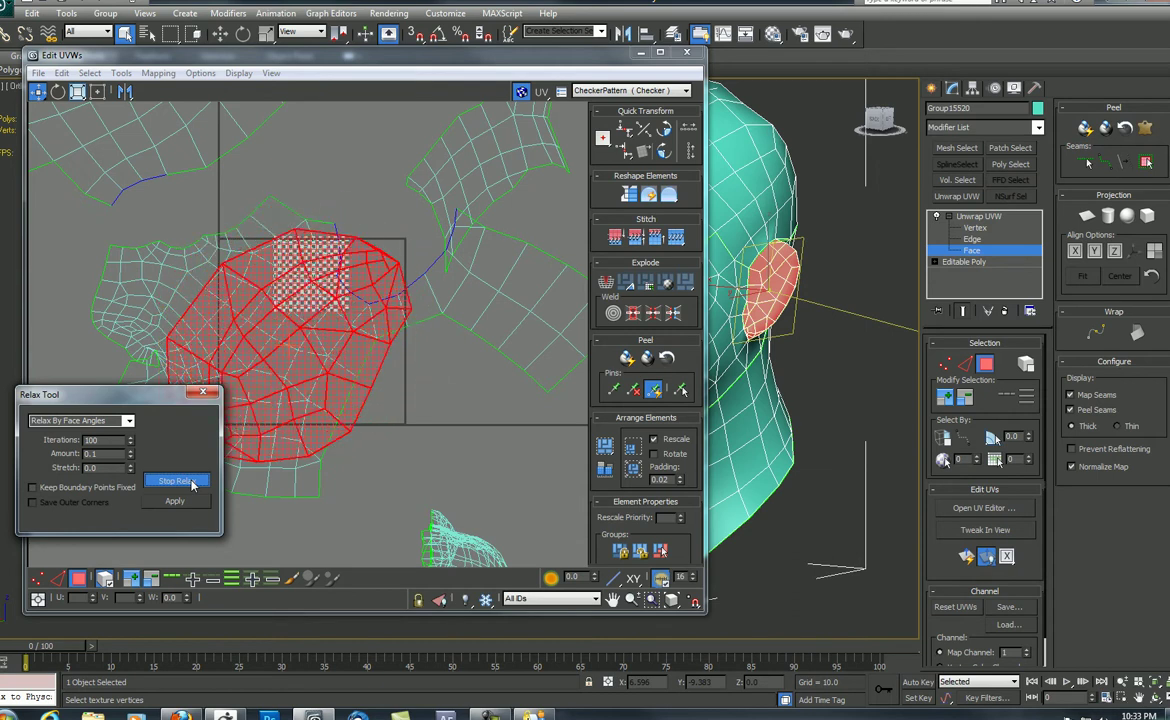
{"action": "left_click", "coordinate": [190, 481]}
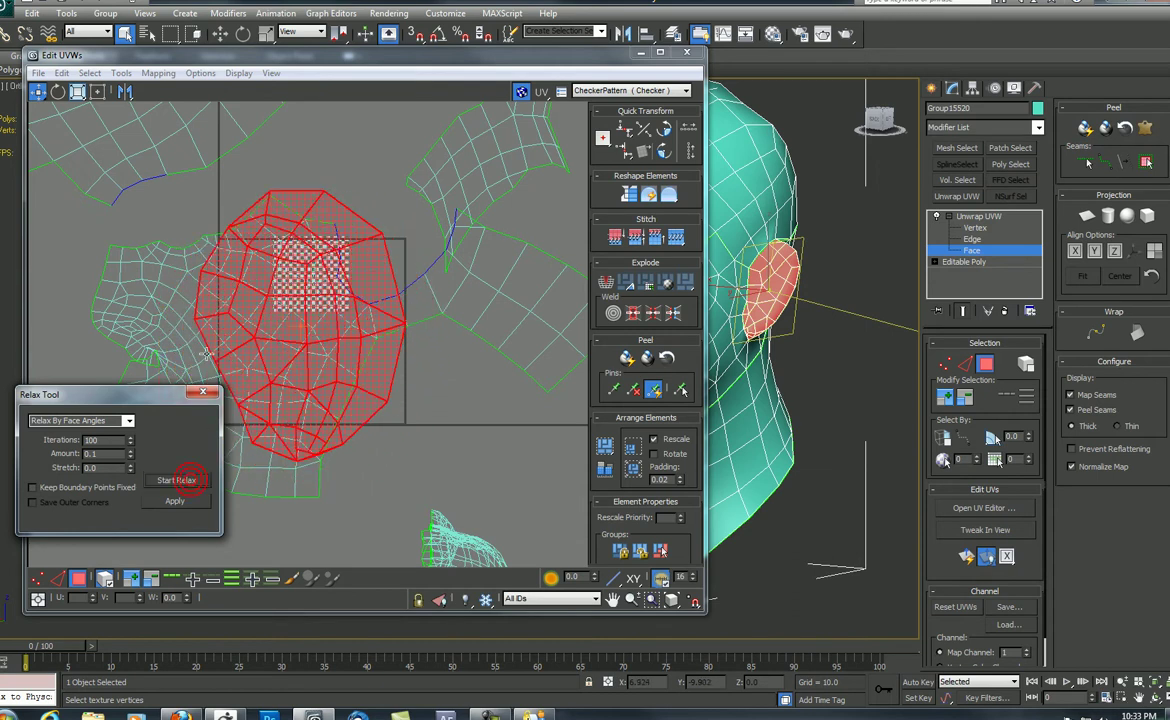
{"action": "left_click_drag", "start_coordinate": [80, 394], "coordinate": [70, 438]}
{"action": "scroll", "coordinate": [289, 179], "scroll_direction": "down", "scroll_amount": 4}
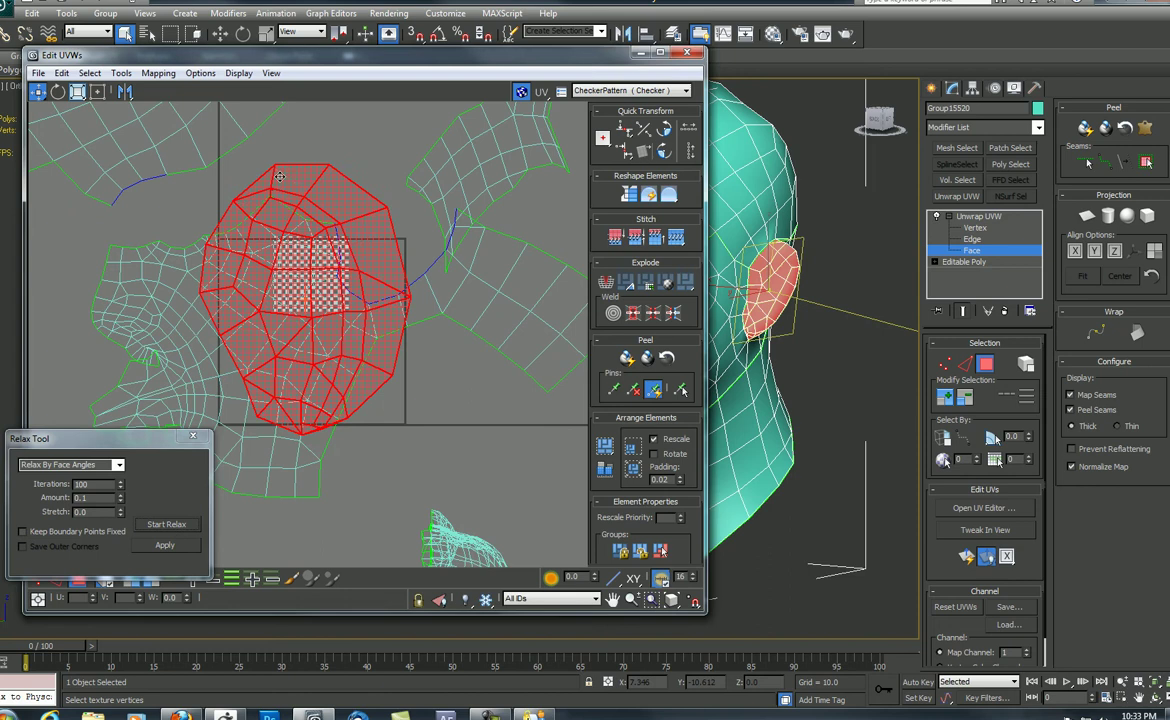
{"action": "left_click_drag", "start_coordinate": [289, 179], "coordinate": [420, 160]}
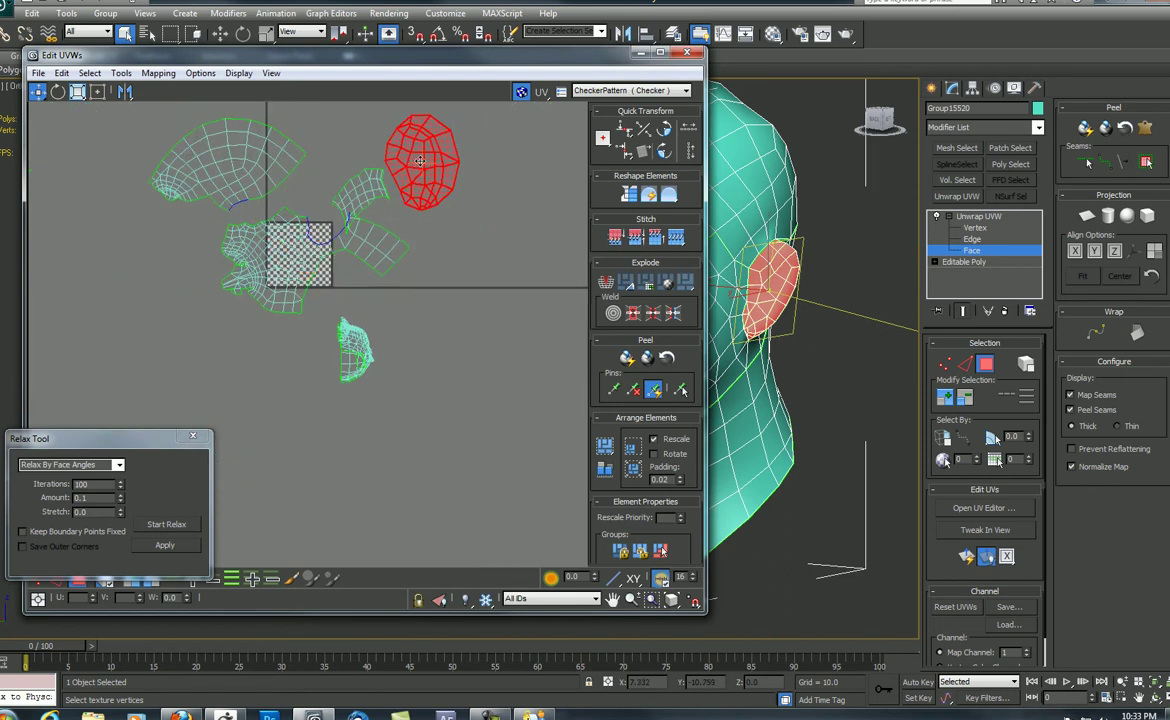
{"action": "middle_click_drag", "start_coordinate": [388, 192], "coordinate": [381, 205]}
Select the neck piece and move it left, clear of the strip extending from the face piece.
{"action": "scroll", "coordinate": [297, 277], "scroll_direction": "up", "scroll_amount": 5}
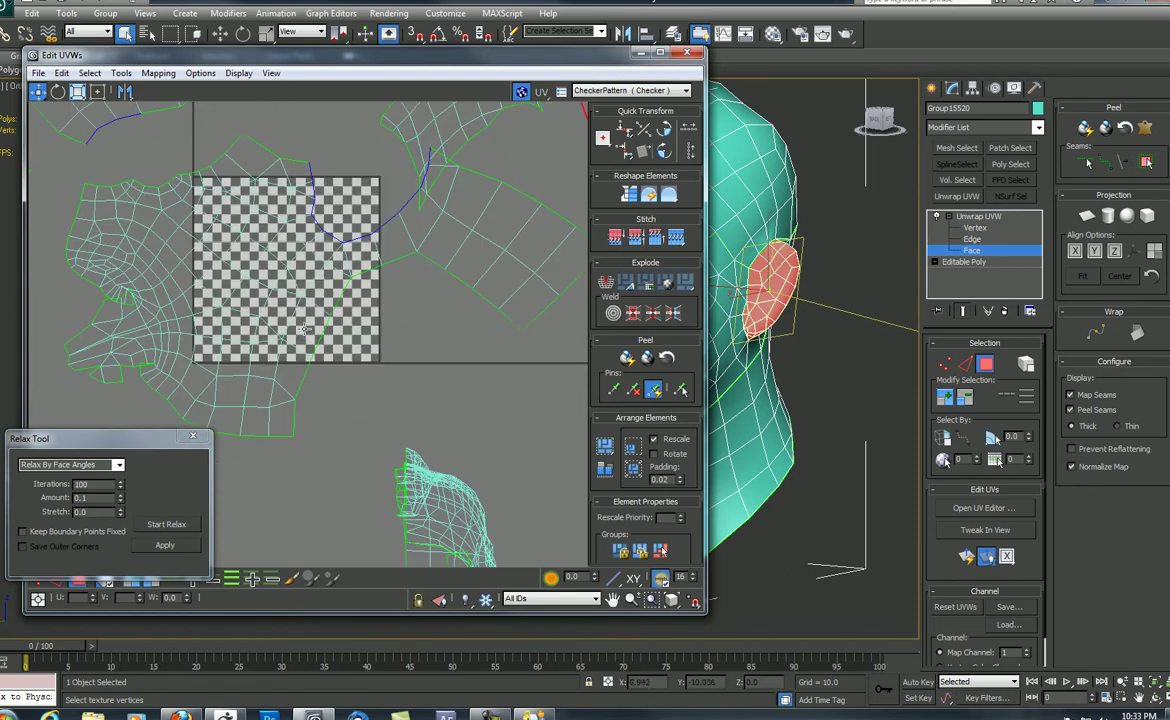
{"action": "middle_click_drag", "start_coordinate": [420, 245], "coordinate": [373, 274]}
{"action": "left_click", "coordinate": [410, 169]}
{"action": "scroll", "coordinate": [366, 229], "scroll_direction": "down", "scroll_amount": 3}
{"action": "left_click_drag", "start_coordinate": [403, 194], "coordinate": [351, 180]}
{"action": "middle_click_drag", "start_coordinate": [402, 174], "coordinate": [350, 243]}
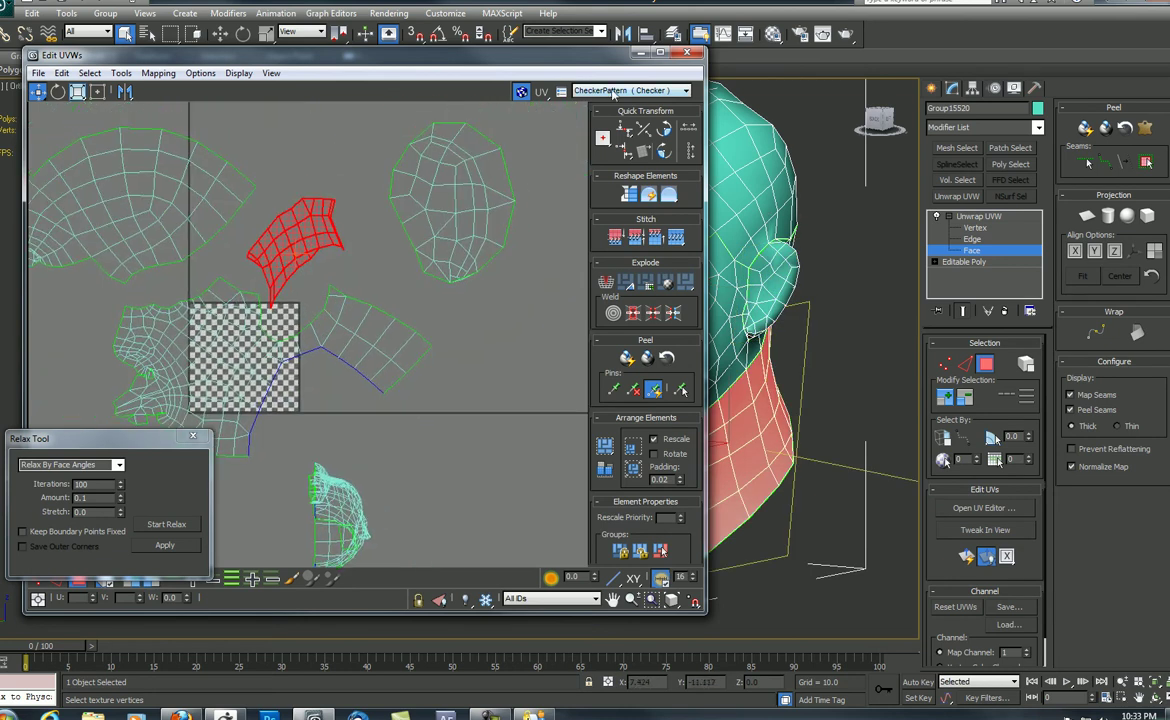
Display the CheckerPattern texture on the head and shift the UV editor aside to expose the model.
{"action": "left_click", "coordinate": [613, 91]}
{"action": "left_click", "coordinate": [608, 104]}
{"action": "left_click_drag", "start_coordinate": [450, 54], "coordinate": [164, 54]}
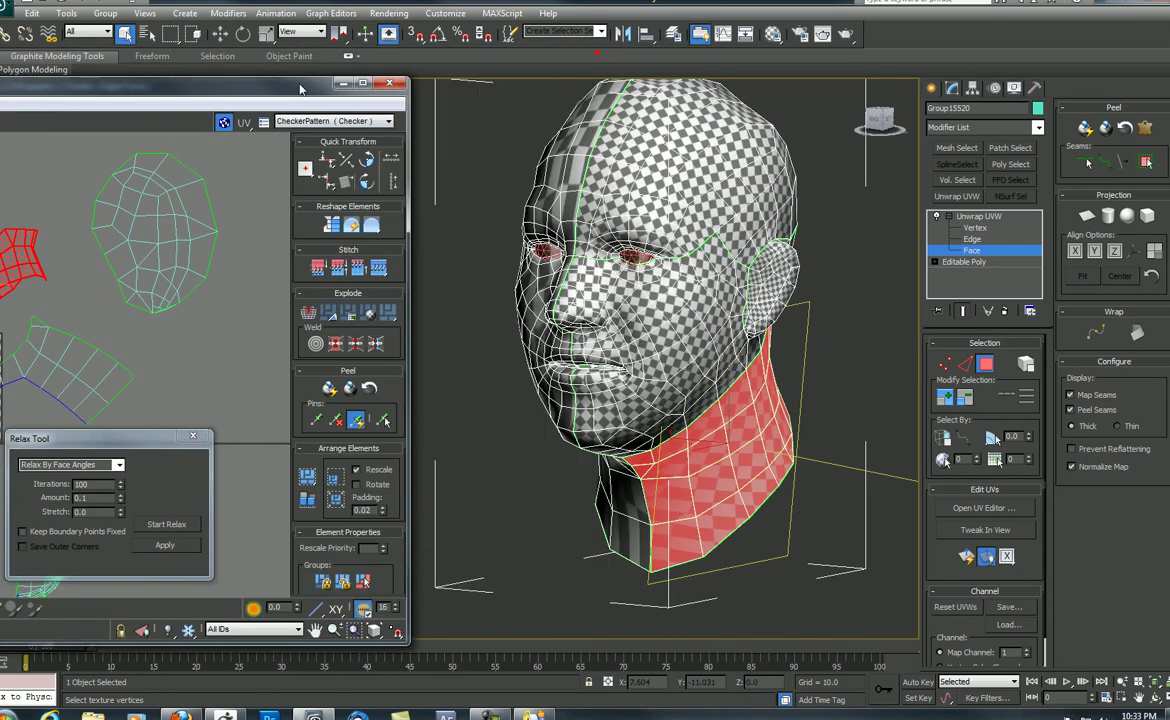
Examine the checker pattern on the crown, nose, mouth, face and neck for stretching and differences in square size.
{"action": "scroll", "coordinate": [566, 262], "scroll_direction": "up", "scroll_amount": 6}
{"action": "middle_click_drag", "start_coordinate": [566, 262], "coordinate": [658, 373], "text": "alt"}
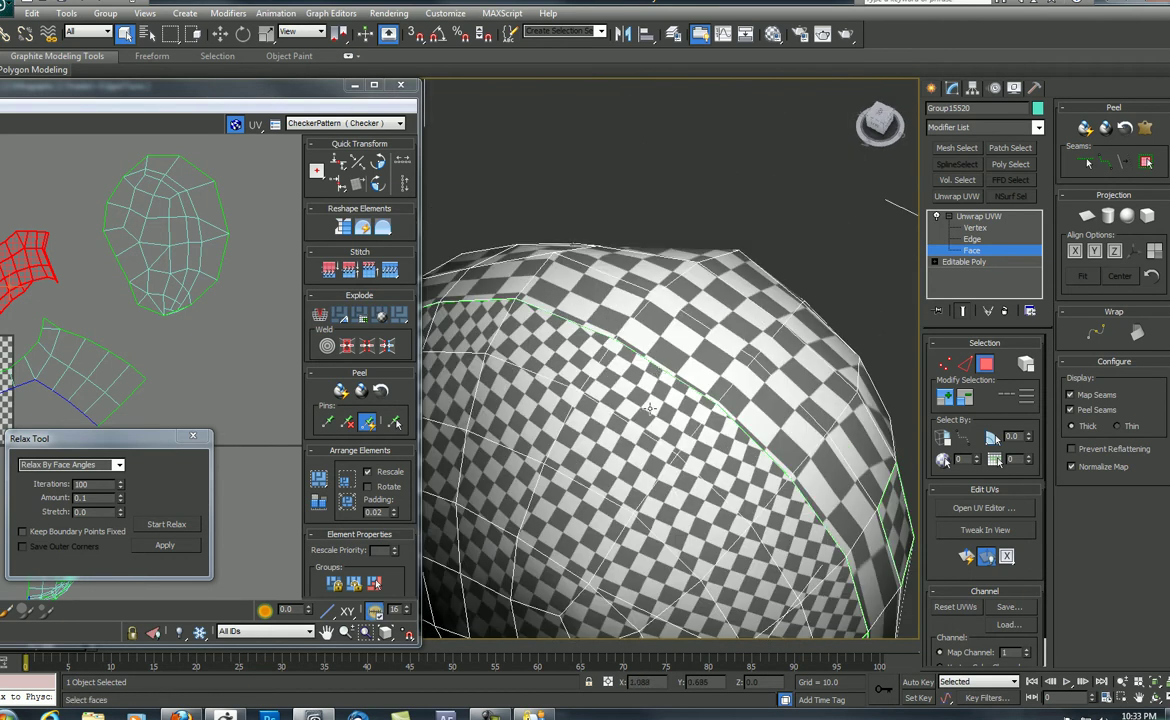
{"action": "scroll", "coordinate": [634, 417], "scroll_direction": "down", "scroll_amount": 5}
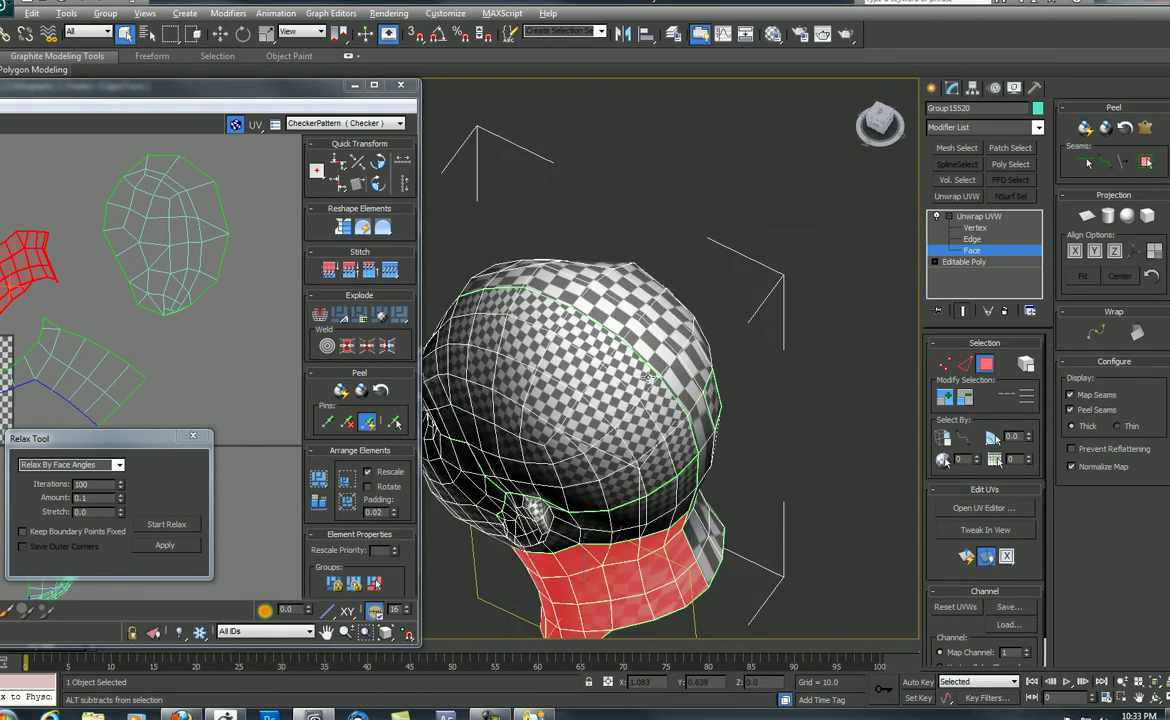
{"action": "middle_click_drag", "start_coordinate": [634, 417], "coordinate": [628, 344], "text": "alt"}
{"action": "scroll", "coordinate": [657, 300], "scroll_direction": "up", "scroll_amount": 5}
{"action": "scroll", "coordinate": [628, 344], "scroll_direction": "up", "scroll_amount": 4}
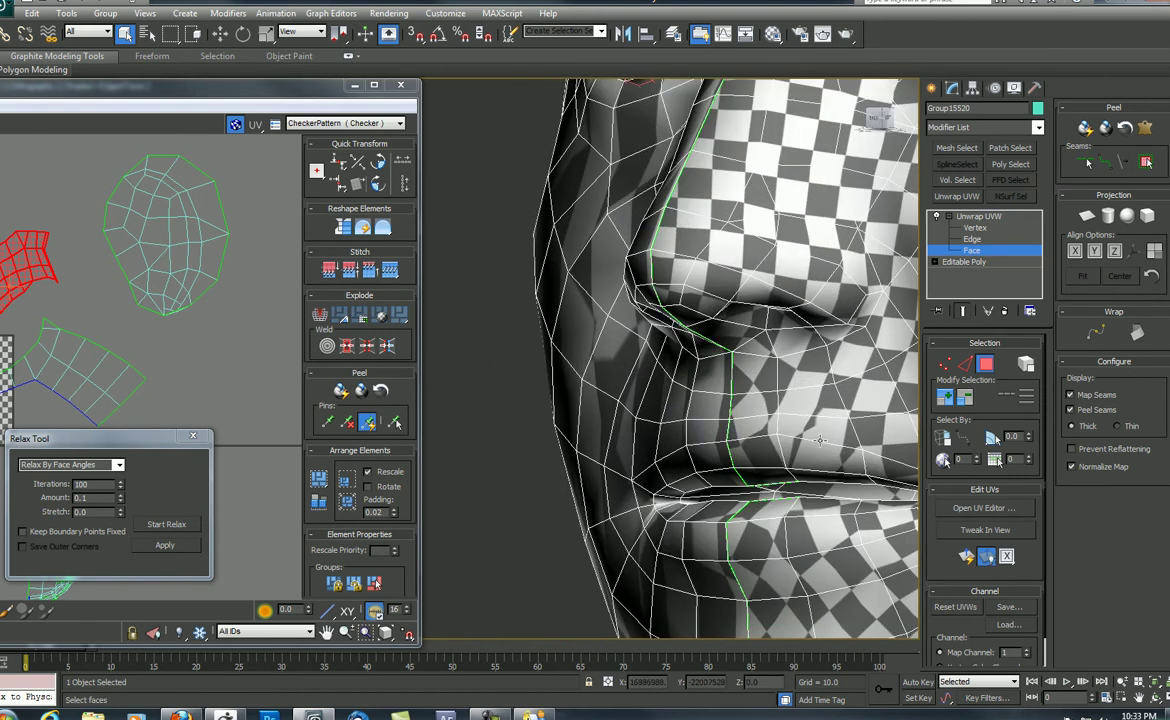
{"action": "middle_click_drag", "start_coordinate": [134, 344], "coordinate": [147, 296]}
{"action": "scroll", "coordinate": [206, 333], "scroll_direction": "down", "scroll_amount": 4}
{"action": "scroll", "coordinate": [204, 332], "scroll_direction": "up", "scroll_amount": 3}
{"action": "scroll", "coordinate": [142, 284], "scroll_direction": "up", "scroll_amount": 2}
{"action": "scroll", "coordinate": [600, 330], "scroll_direction": "down", "scroll_amount": 4}
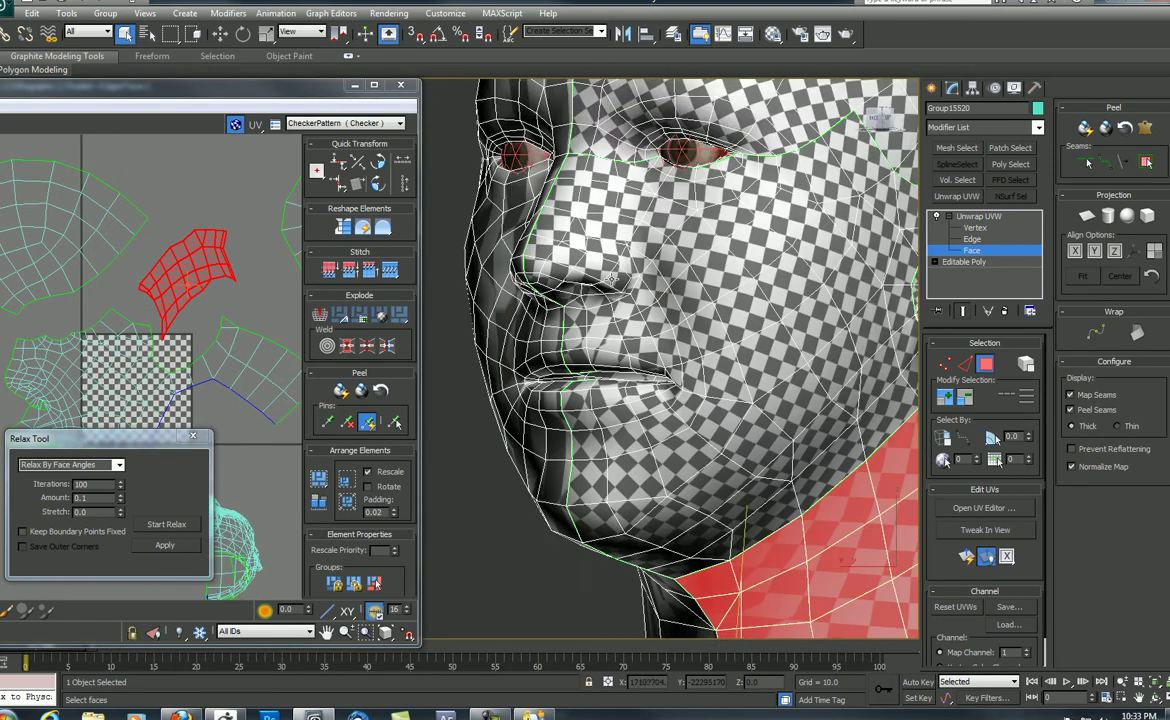
{"action": "scroll", "coordinate": [618, 322], "scroll_direction": "up", "scroll_amount": 6}
{"action": "middle_click_drag", "start_coordinate": [618, 323], "coordinate": [724, 489], "text": "alt"}
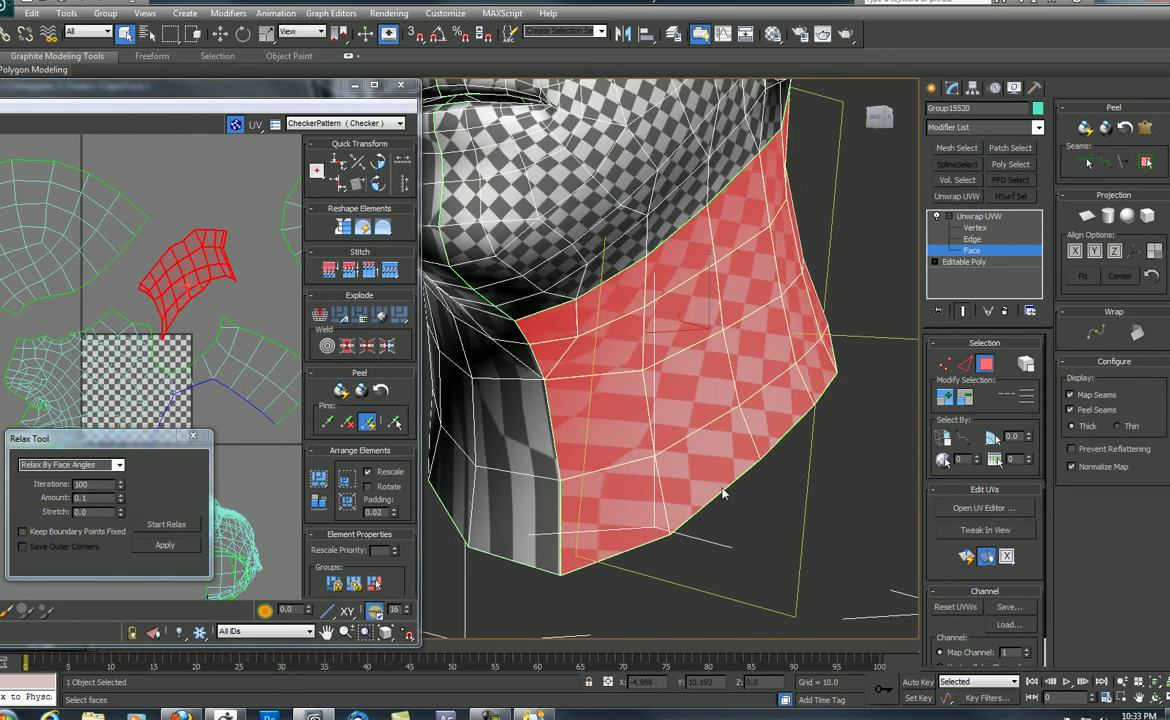
Select the neck piece in the UV layout, pelt it and commit the pelt.
{"action": "left_click", "coordinate": [742, 512]}
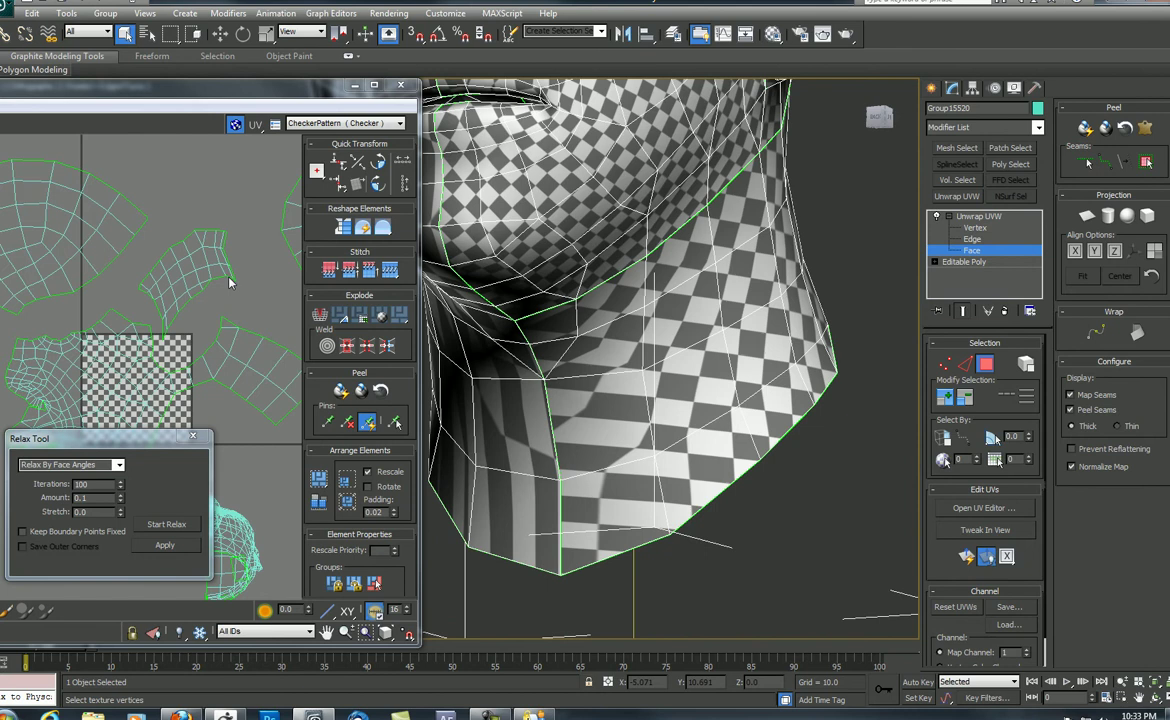
{"action": "left_click", "coordinate": [200, 255]}
{"action": "left_click", "coordinate": [1146, 128]}
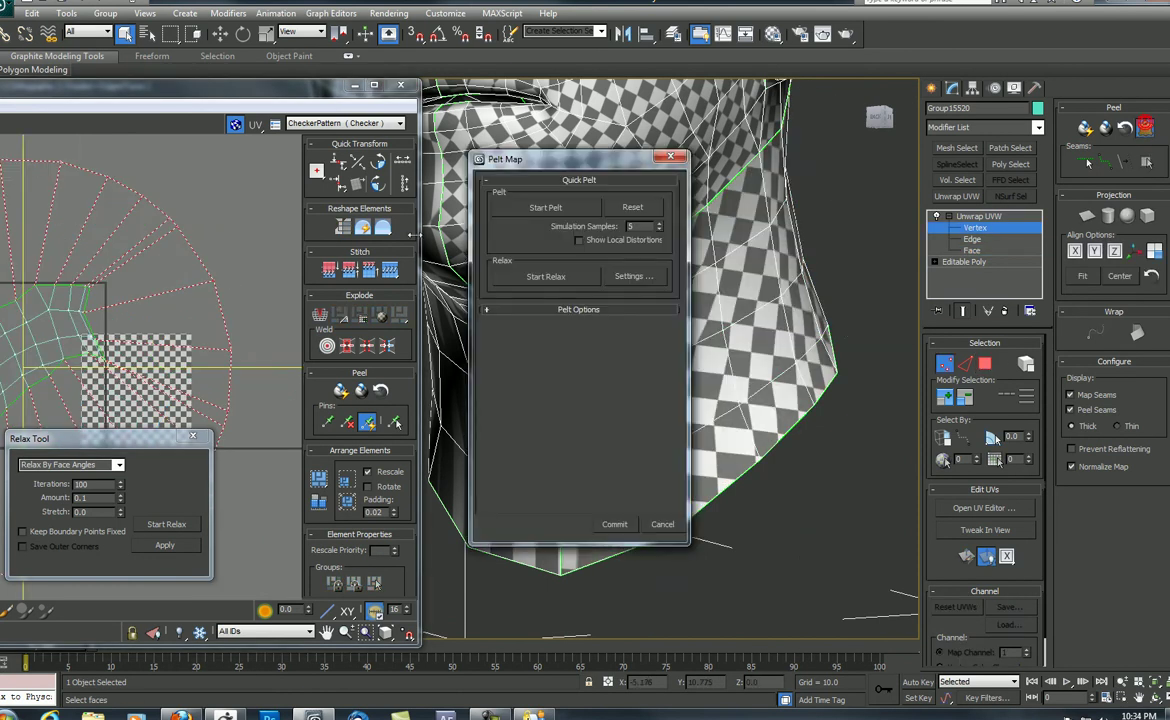
{"action": "left_click", "coordinate": [544, 208]}
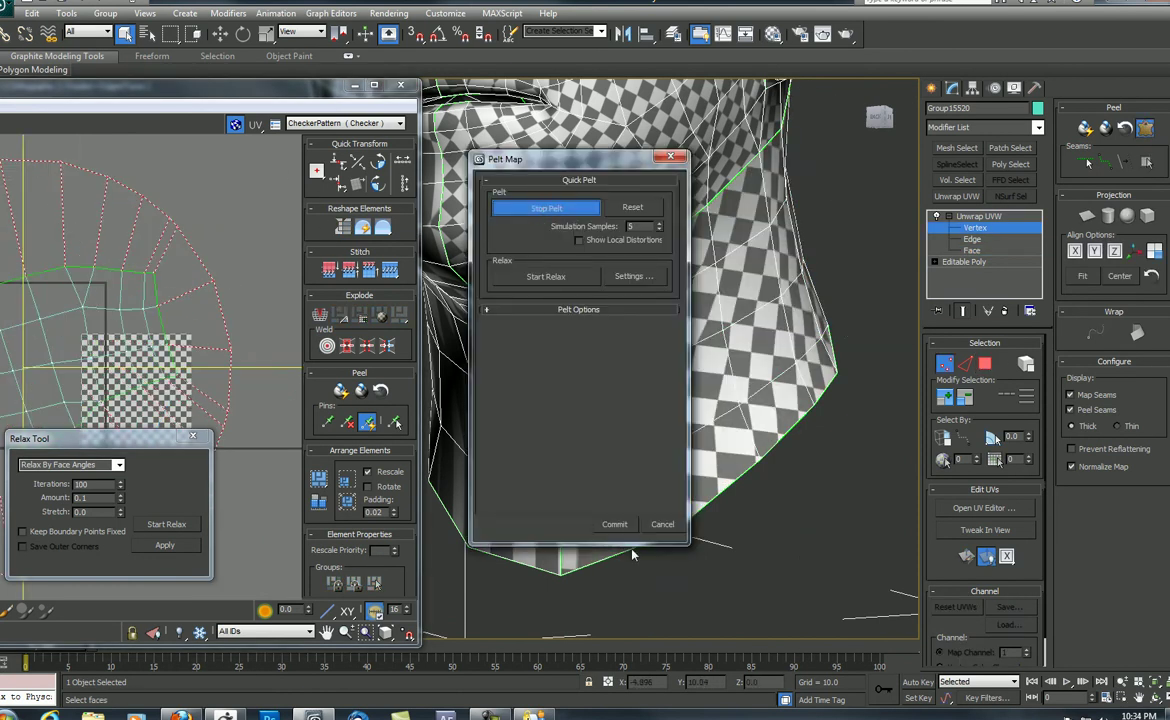
{"action": "left_click", "coordinate": [614, 524]}
Move the pelted neck piece above the face piece and relax it by face angles.
{"action": "left_click_drag", "start_coordinate": [279, 92], "coordinate": [635, 56]}
{"action": "left_click_drag", "start_coordinate": [441, 268], "coordinate": [482, 145]}
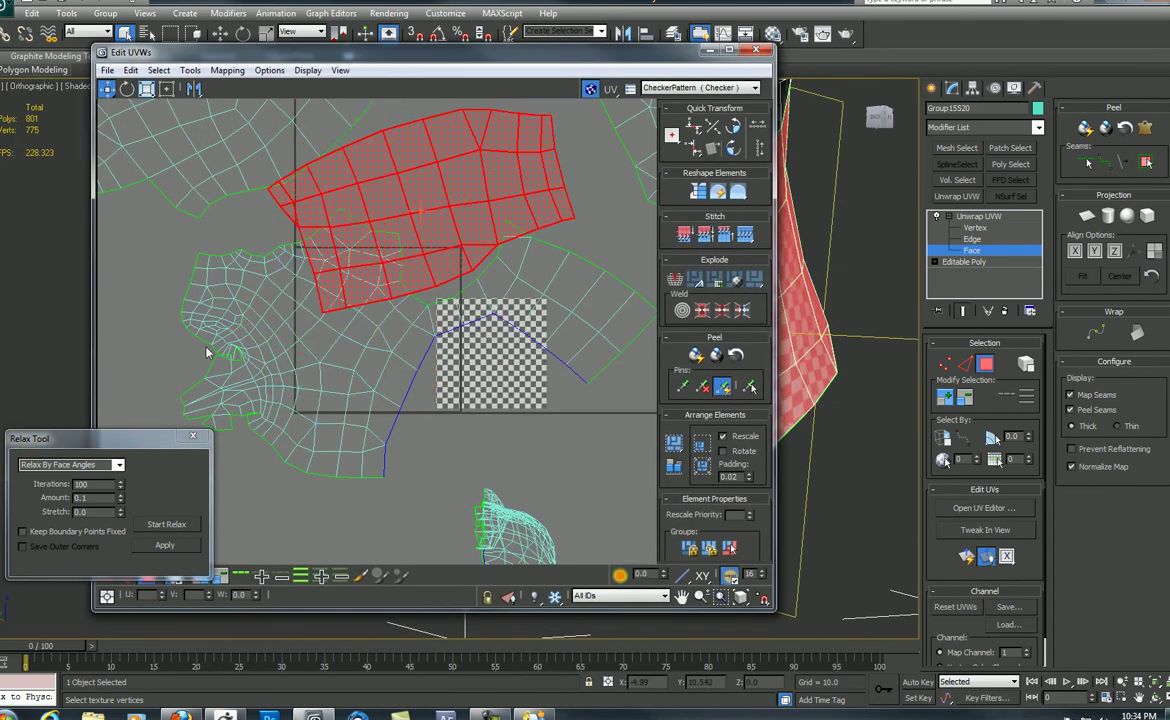
{"action": "left_click", "coordinate": [165, 524]}
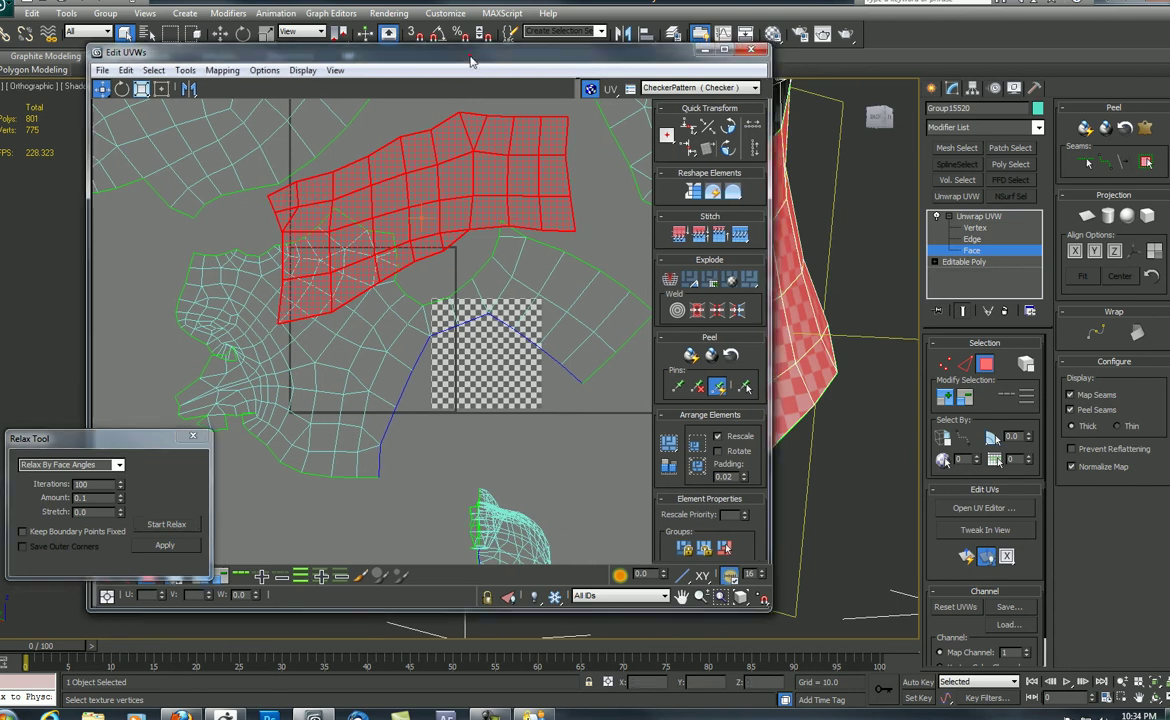
Shift the UV editor aside and examine the neck's checker pattern for stretching from several angles.
{"action": "left_click_drag", "start_coordinate": [445, 51], "coordinate": [98, 60]}
{"action": "left_click", "coordinate": [734, 514]}
{"action": "middle_click_drag", "start_coordinate": [657, 370], "coordinate": [665, 372], "text": "alt"}
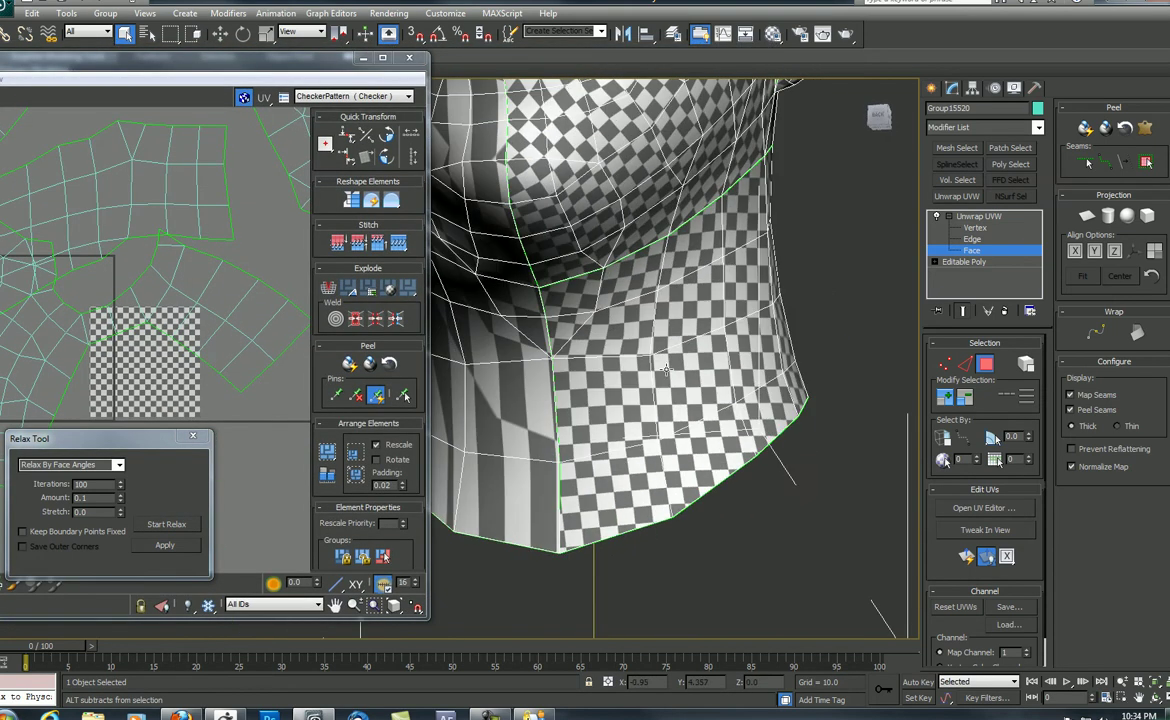
{"action": "middle_click_drag", "start_coordinate": [773, 332], "coordinate": [740, 330], "text": "alt"}
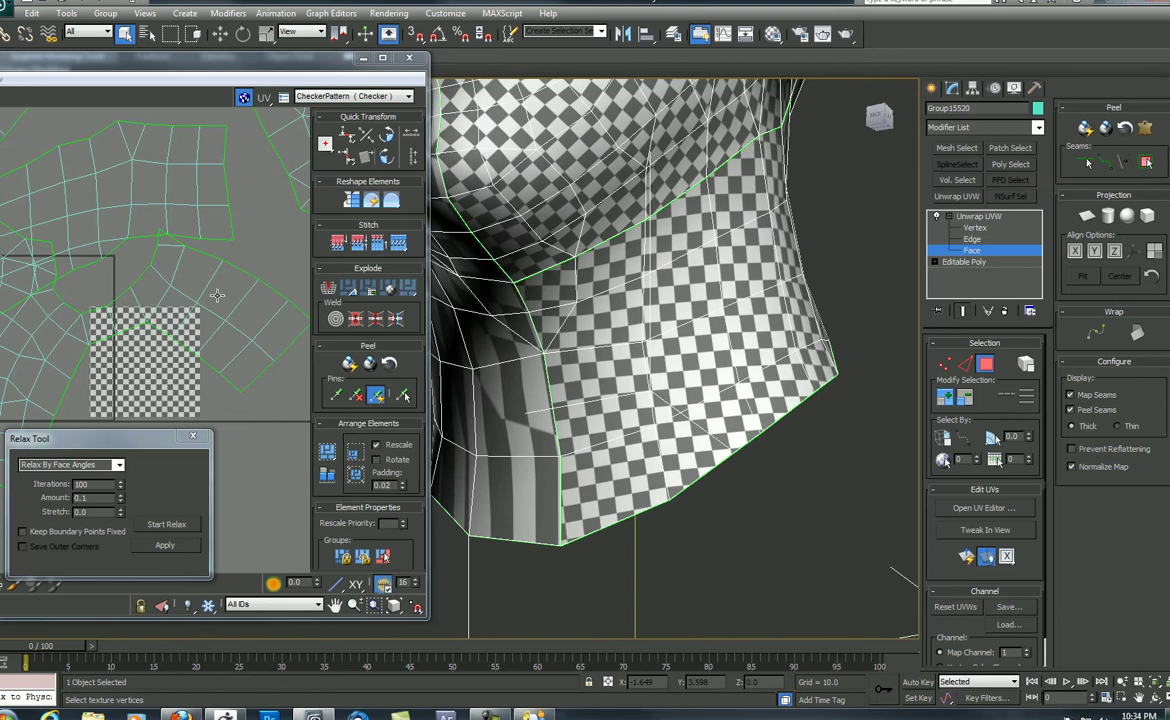
Widen the UV editor and move the crown piece up, clear of the face and neck pieces.
{"action": "scroll", "coordinate": [213, 284], "scroll_direction": "down", "scroll_amount": 2}
{"action": "middle_click_drag", "start_coordinate": [212, 283], "coordinate": [253, 284]}
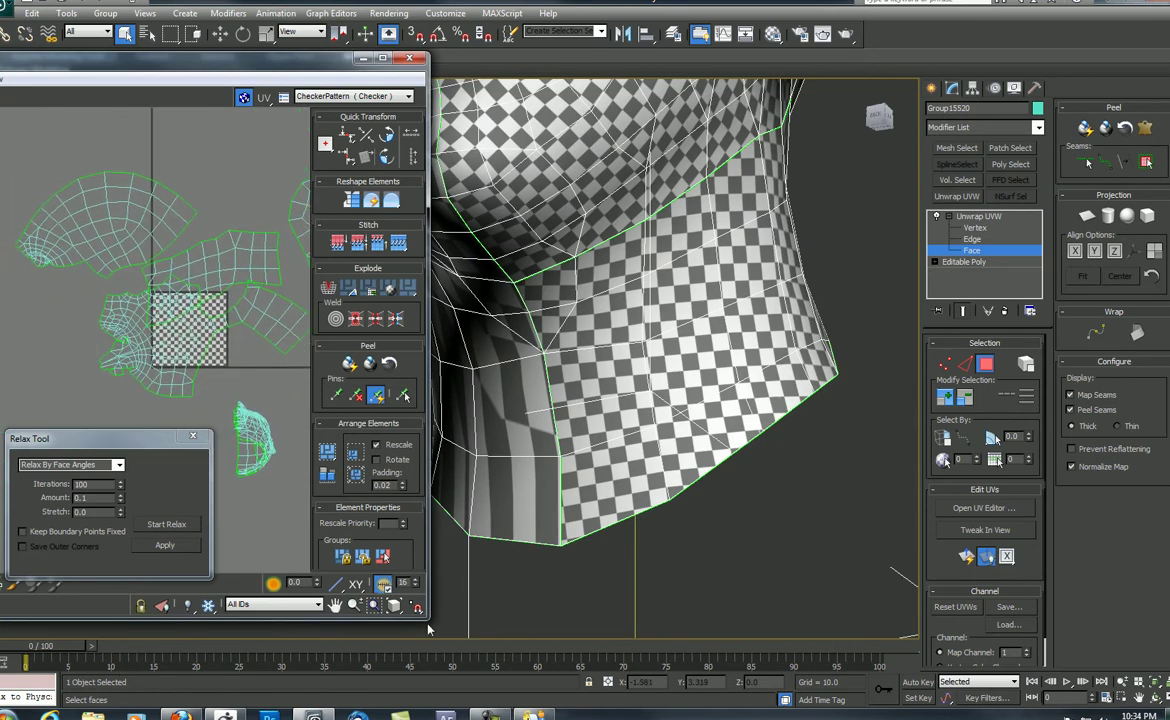
{"action": "left_click_drag", "start_coordinate": [428, 628], "coordinate": [764, 640]}
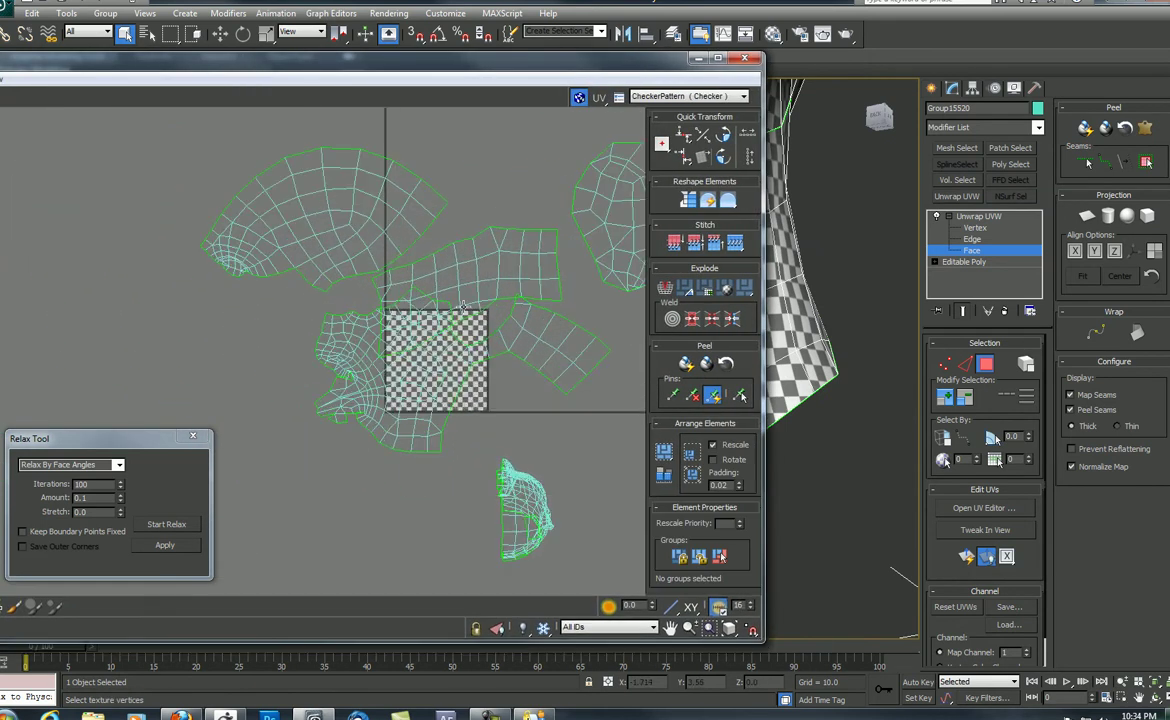
{"action": "left_click_drag", "start_coordinate": [346, 214], "coordinate": [387, 143]}
{"action": "middle_click_drag", "start_coordinate": [389, 257], "coordinate": [352, 295]}
Move the face piece up beneath the crown piece and place the neck piece just below the face piece's lower edge.
{"action": "left_click_drag", "start_coordinate": [454, 319], "coordinate": [572, 440]}
{"action": "left_click_drag", "start_coordinate": [419, 390], "coordinate": [328, 304]}
{"action": "scroll", "coordinate": [431, 339], "scroll_direction": "up", "scroll_amount": 2}
{"action": "middle_click_drag", "start_coordinate": [431, 339], "coordinate": [402, 280]}
{"action": "left_click_drag", "start_coordinate": [550, 448], "coordinate": [361, 374]}
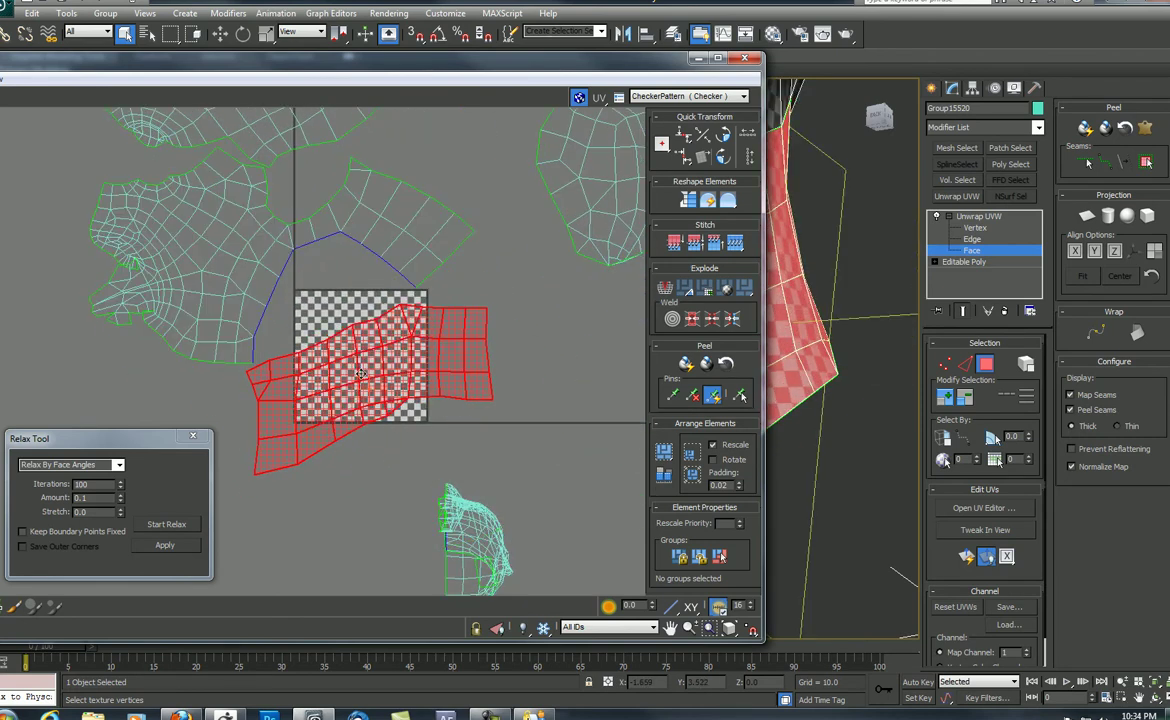
{"action": "scroll", "coordinate": [366, 289], "scroll_direction": "down", "scroll_amount": 4}
{"action": "left_click", "coordinate": [492, 268]}
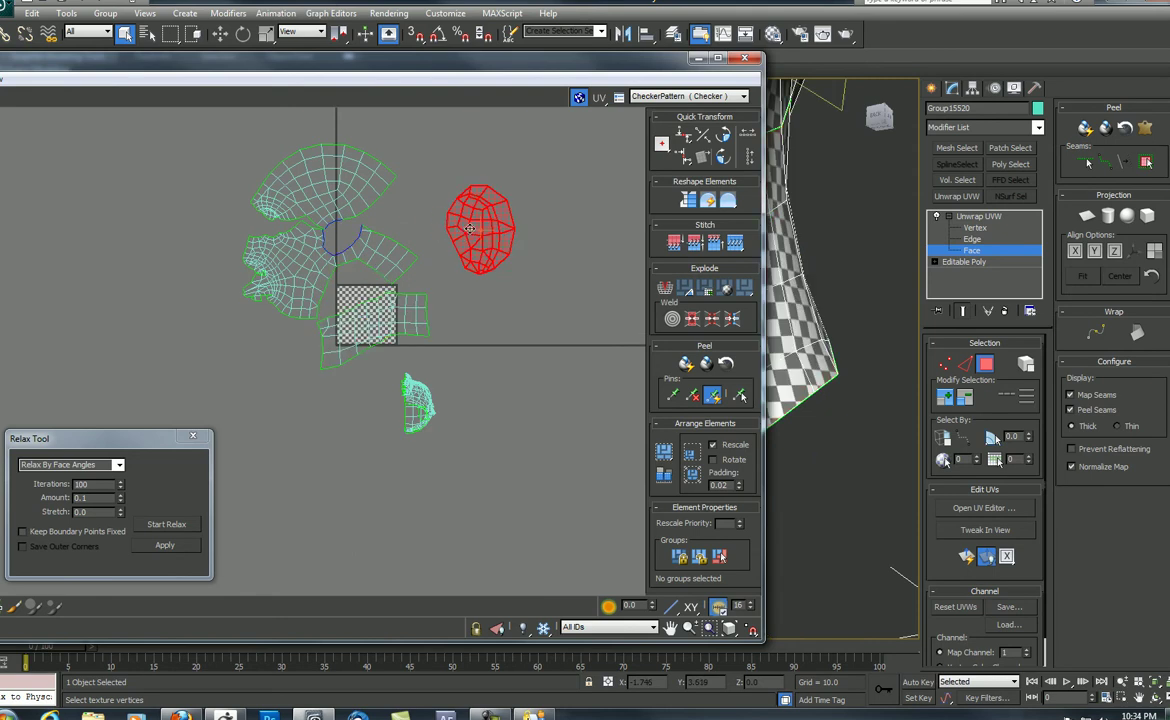
{"action": "scroll", "coordinate": [312, 220], "scroll_direction": "up", "scroll_amount": 4}
Reposition and narrow the UV editor so its whole window is visible, and close the Relax Tool dialog.
{"action": "left_click_drag", "start_coordinate": [119, 436], "coordinate": [157, 430]}
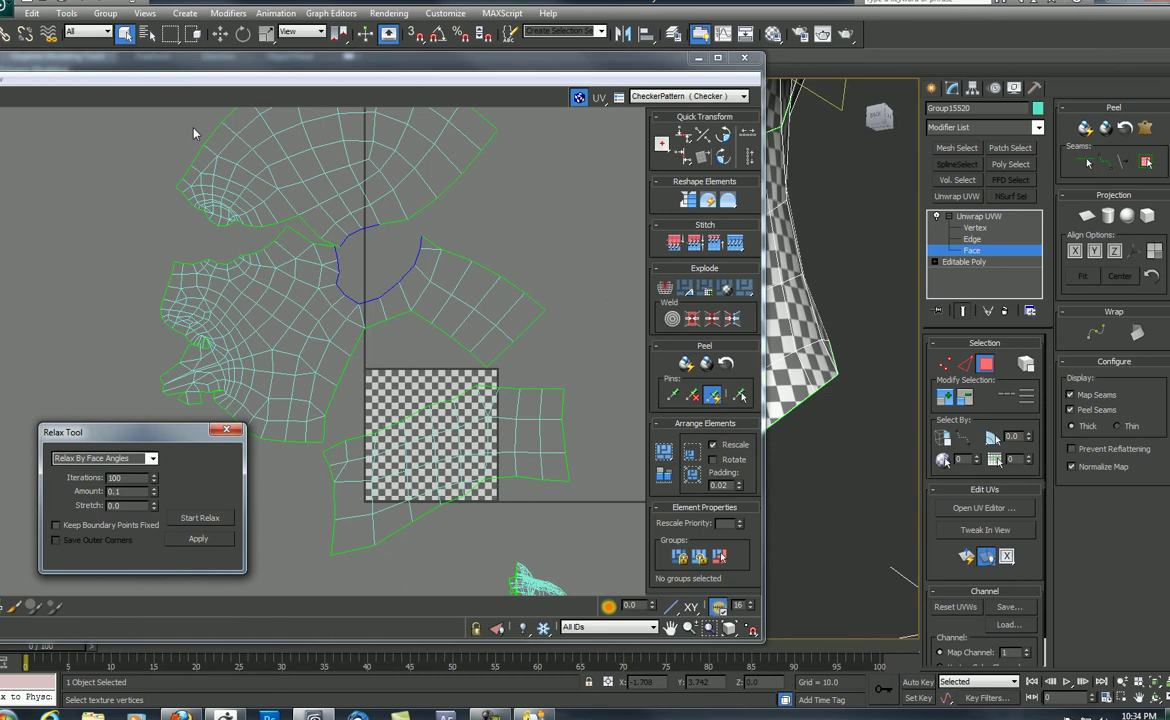
{"action": "left_click_drag", "start_coordinate": [206, 67], "coordinate": [325, 63]}
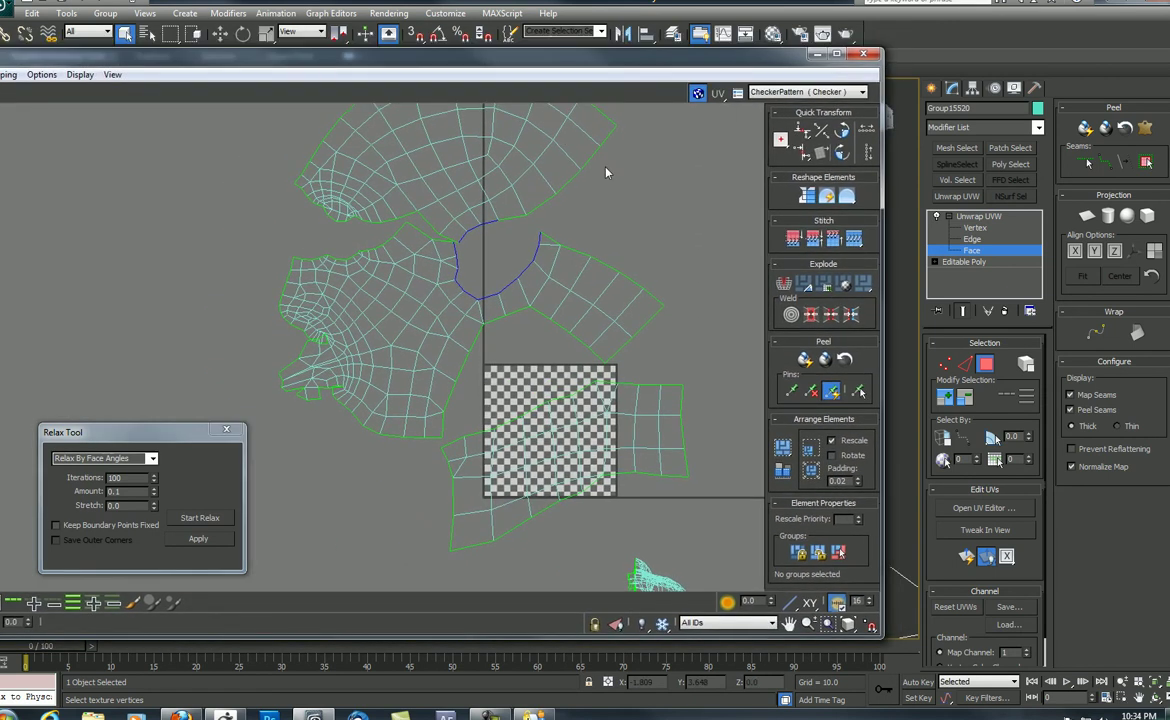
{"action": "left_click_drag", "start_coordinate": [884, 228], "coordinate": [678, 228]}
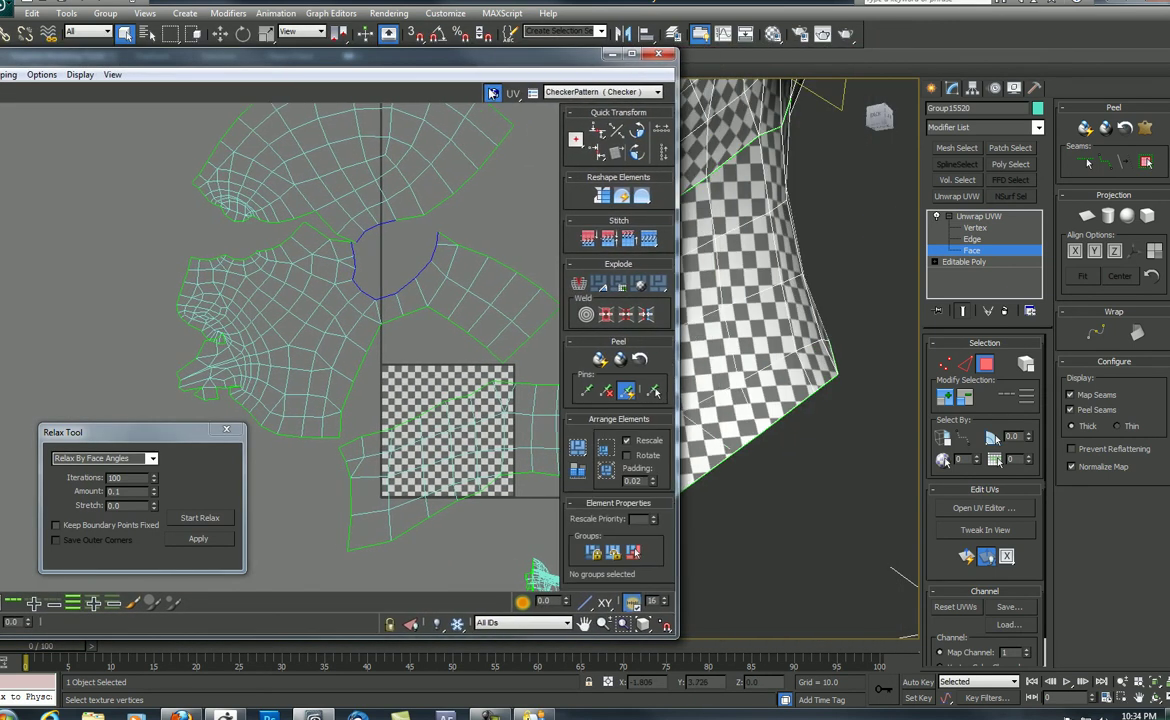
{"action": "left_click_drag", "start_coordinate": [414, 62], "coordinate": [582, 60]}
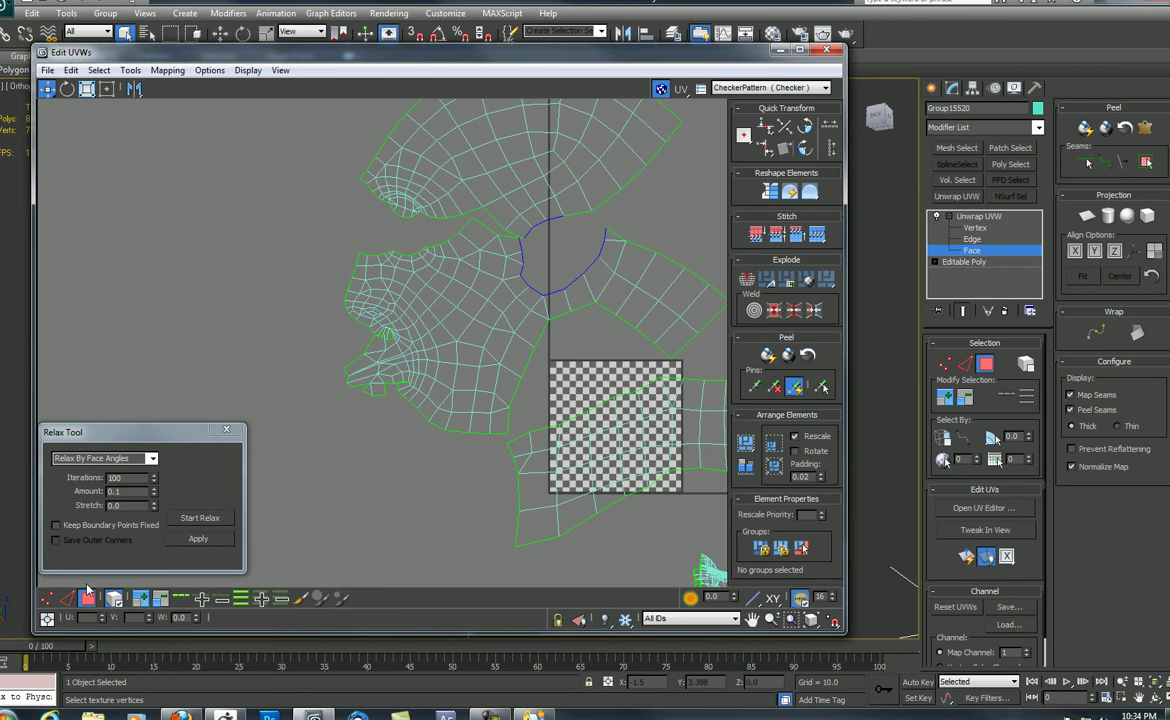
{"action": "left_click", "coordinate": [222, 432]}
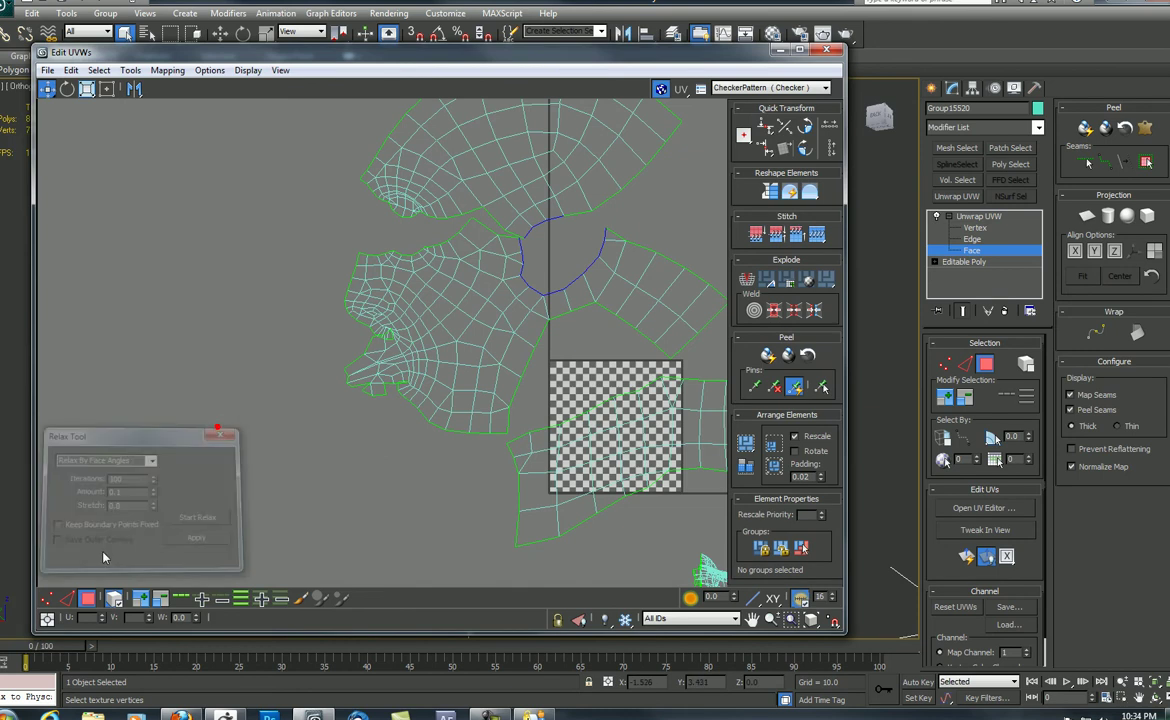
Switch to vertex selection and turn on Show Vertex Connections in the UV editor.
{"action": "left_click", "coordinate": [47, 598]}
{"action": "middle_click_drag", "start_coordinate": [384, 232], "coordinate": [250, 261]}
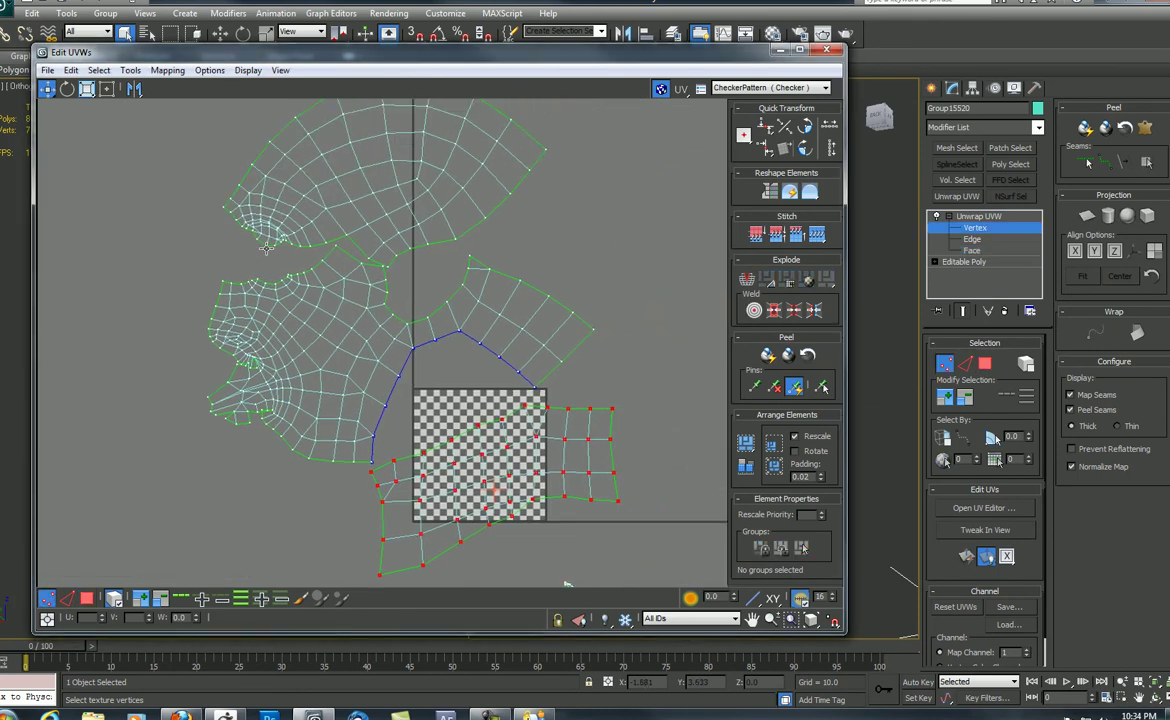
{"action": "left_click", "coordinate": [246, 72]}
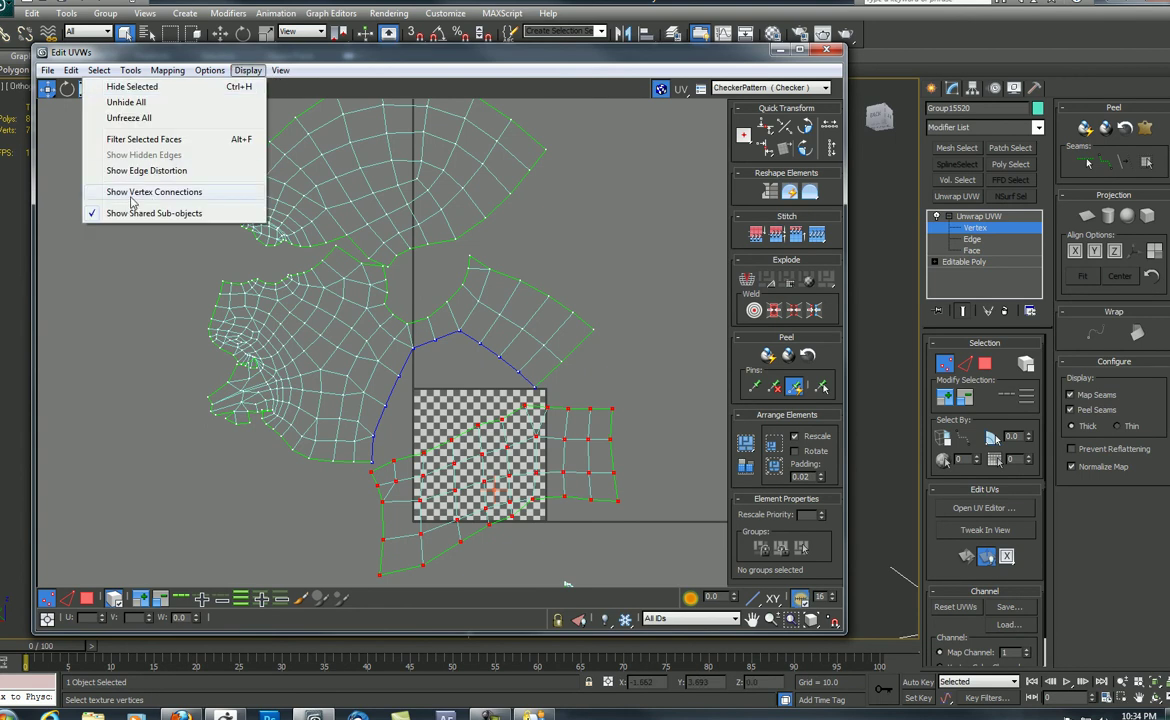
{"action": "left_click", "coordinate": [165, 192]}
{"action": "scroll", "coordinate": [365, 315], "scroll_direction": "up", "scroll_amount": 3}
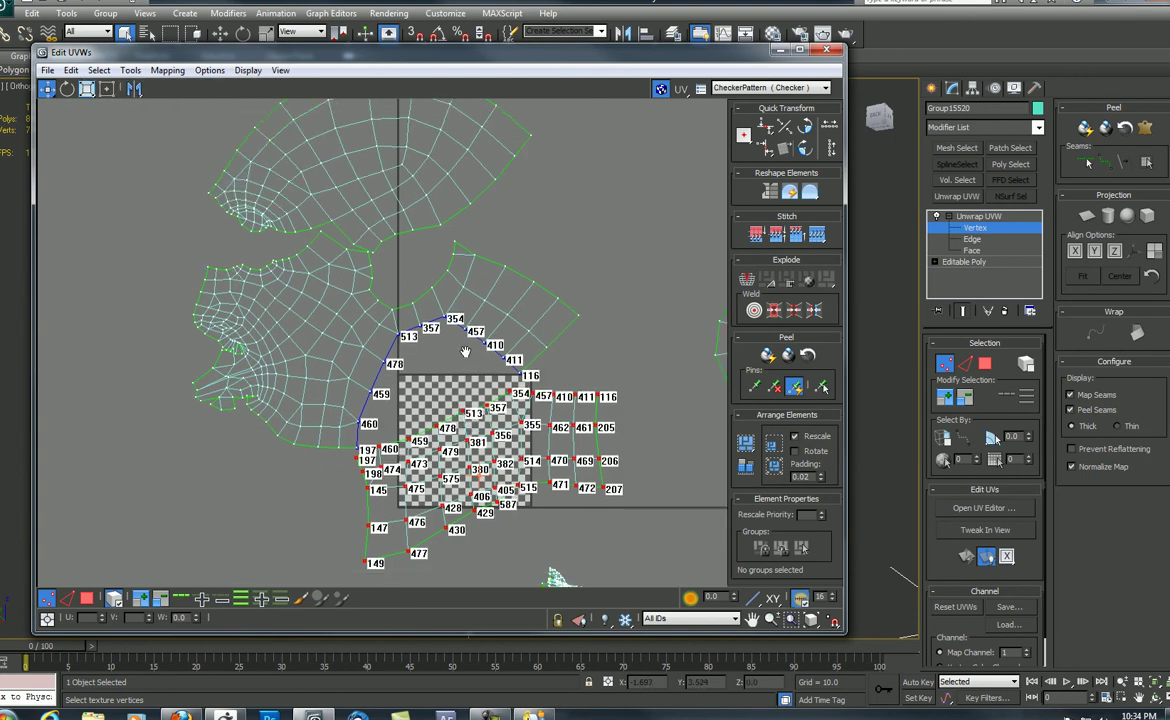
Turn off whole-element selection and match vertices 197, 460, 459 and 478 on the face piece's edge with their neck counterparts.
{"action": "left_click", "coordinate": [280, 372]}
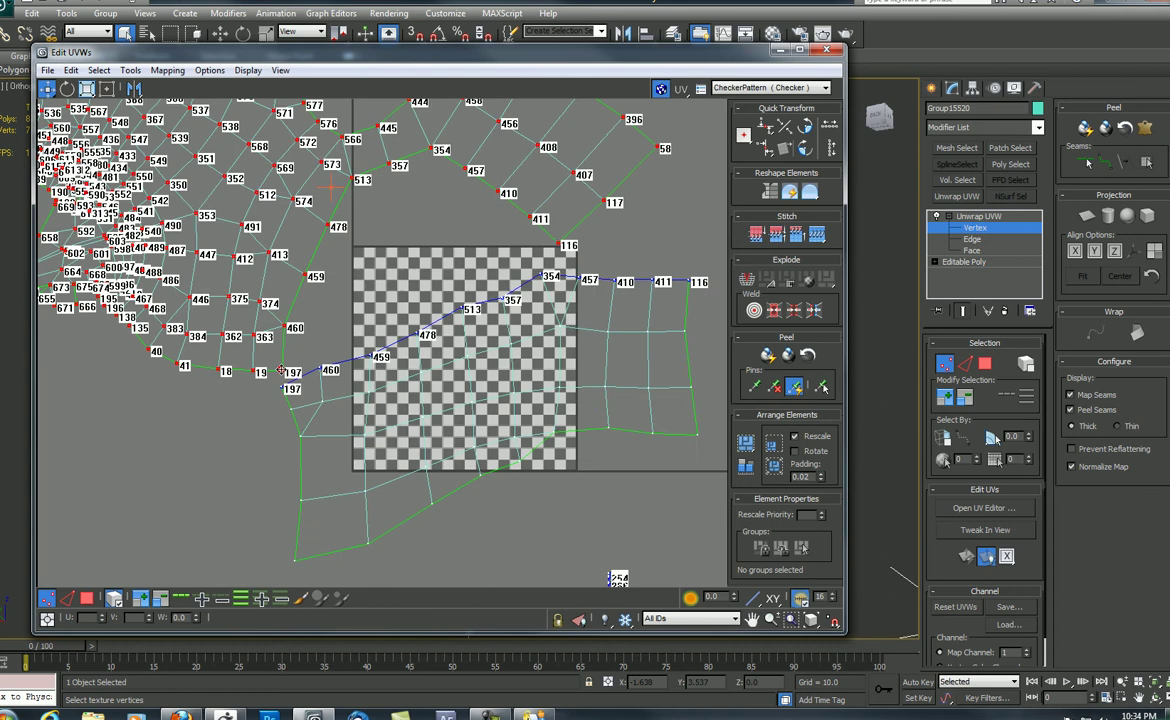
{"action": "left_click", "coordinate": [113, 598]}
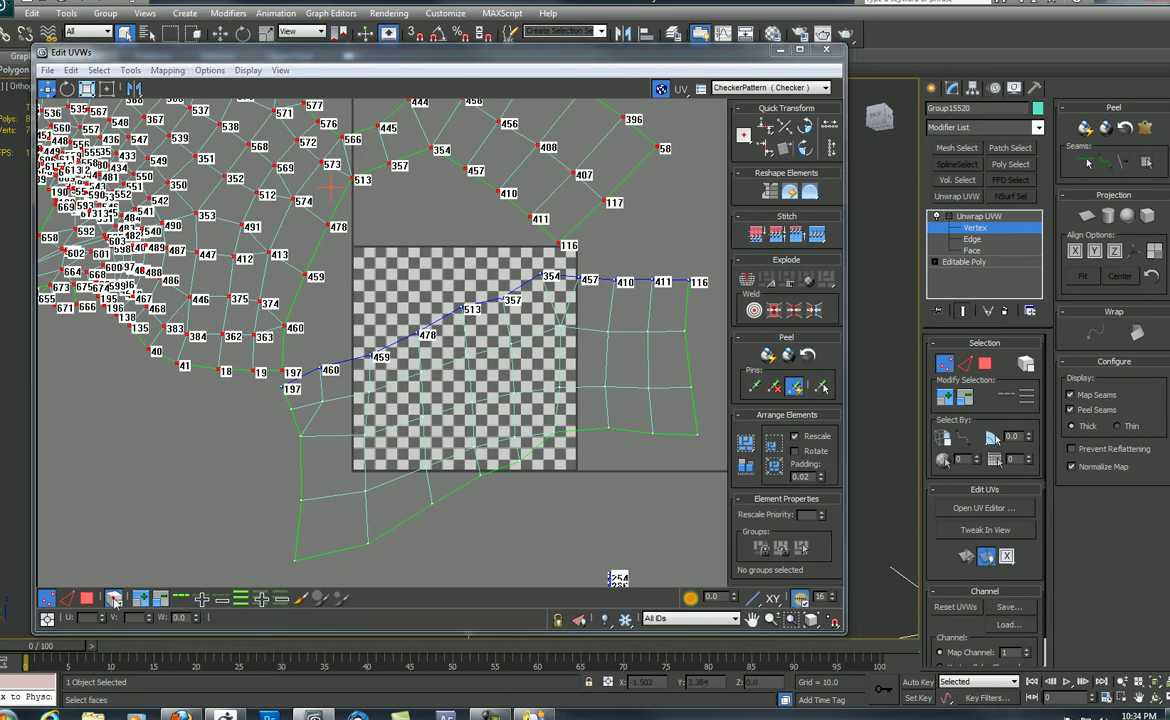
{"action": "left_click", "coordinate": [250, 464]}
{"action": "left_click", "coordinate": [282, 377]}
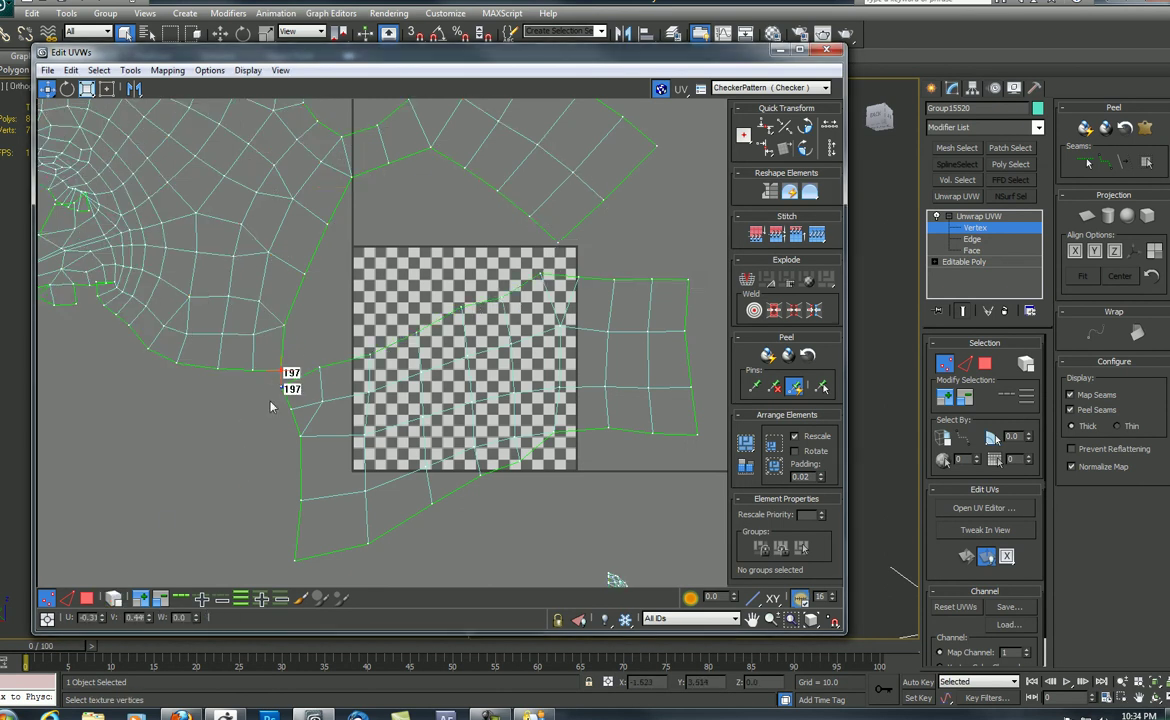
{"action": "left_click", "coordinate": [284, 326]}
{"action": "left_click", "coordinate": [305, 275]}
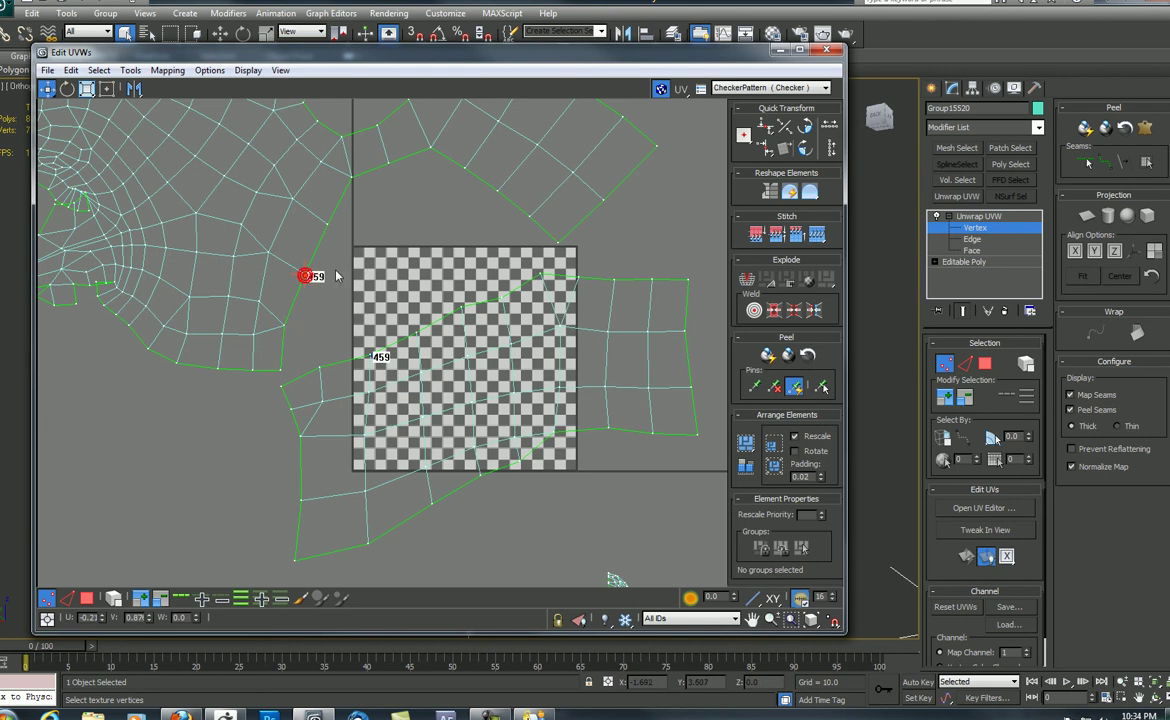
{"action": "left_click", "coordinate": [326, 226]}
{"action": "middle_click_drag", "start_coordinate": [325, 331], "coordinate": [362, 320]}
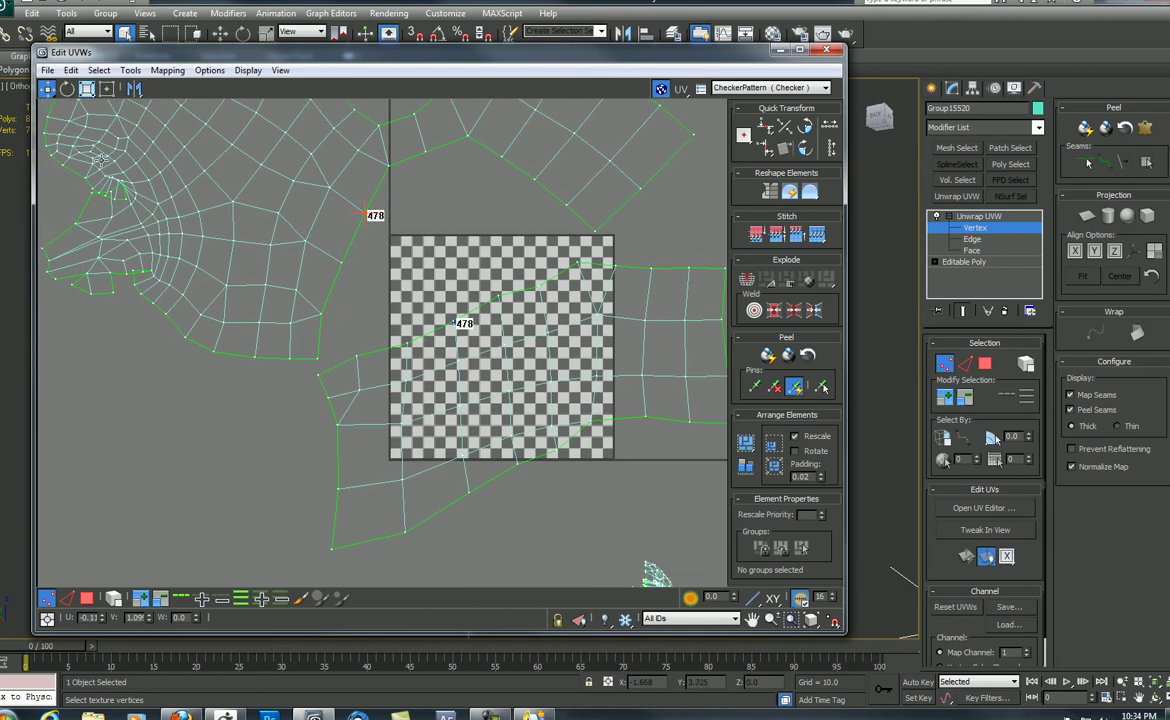
Target weld vertices 197, 460, 459 and 478 of the face piece to the matching vertices on the neck piece.
{"action": "left_click", "coordinate": [130, 70]}
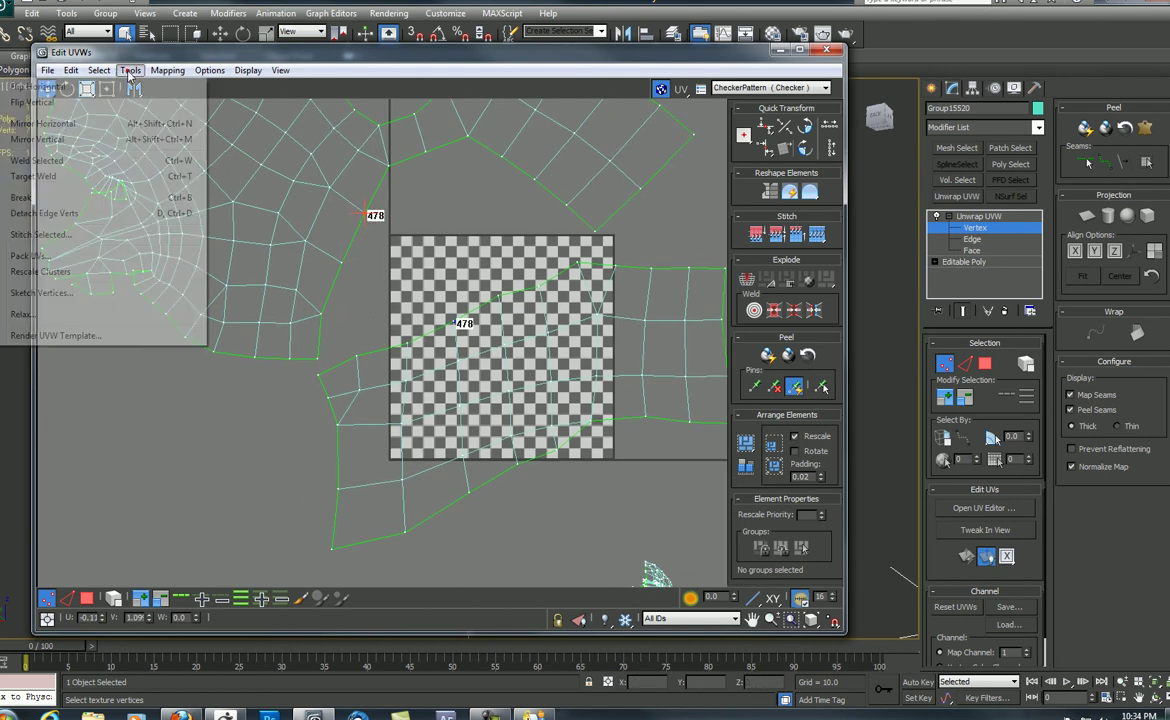
{"action": "left_click", "coordinate": [45, 176]}
{"action": "middle_click_drag", "start_coordinate": [304, 354], "coordinate": [331, 300]}
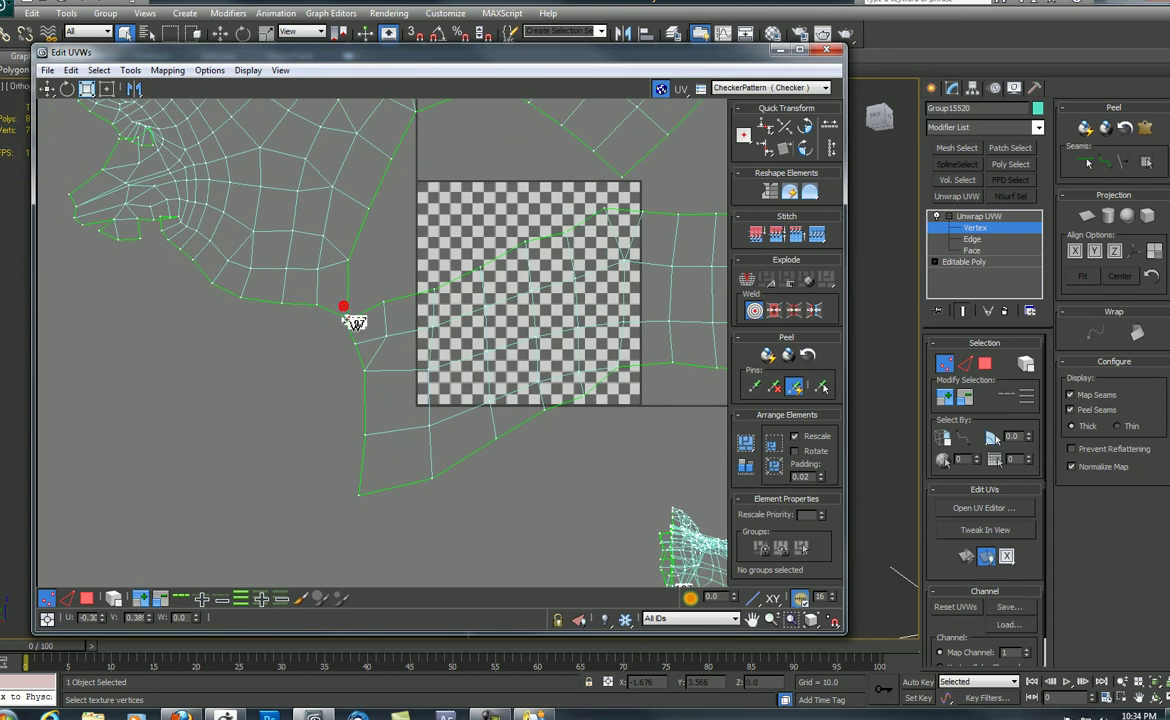
{"action": "left_click_drag", "start_coordinate": [377, 294], "coordinate": [352, 259]}
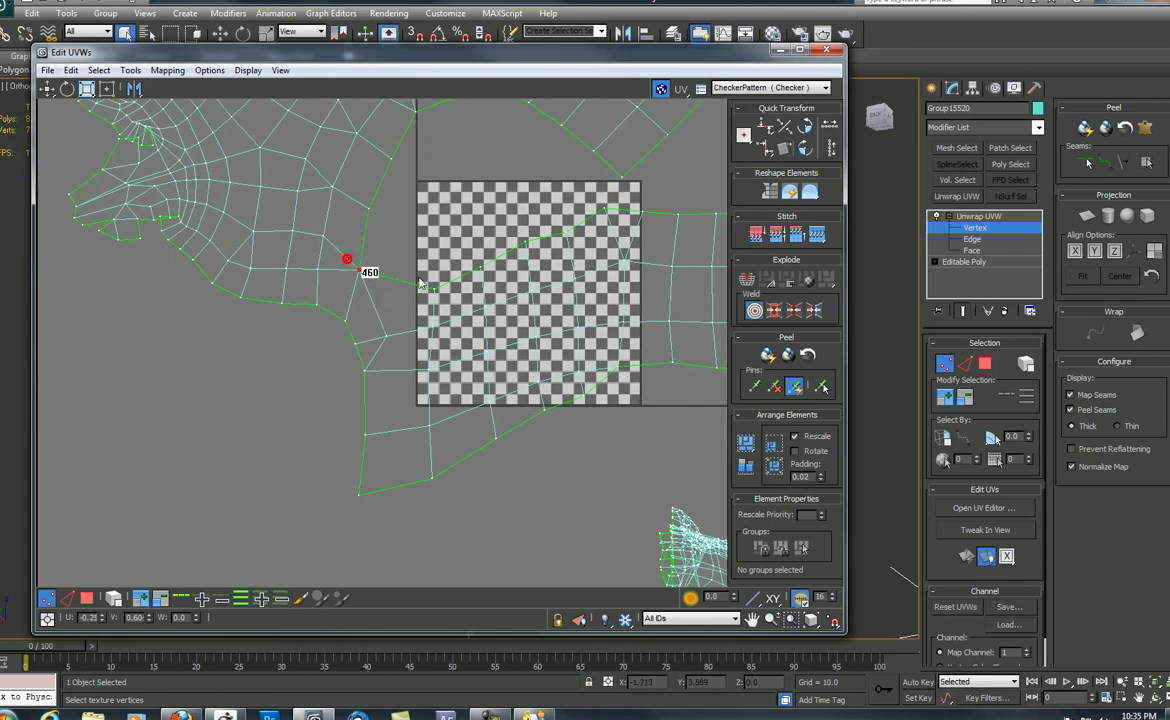
{"action": "left_click_drag", "start_coordinate": [434, 291], "coordinate": [369, 209]}
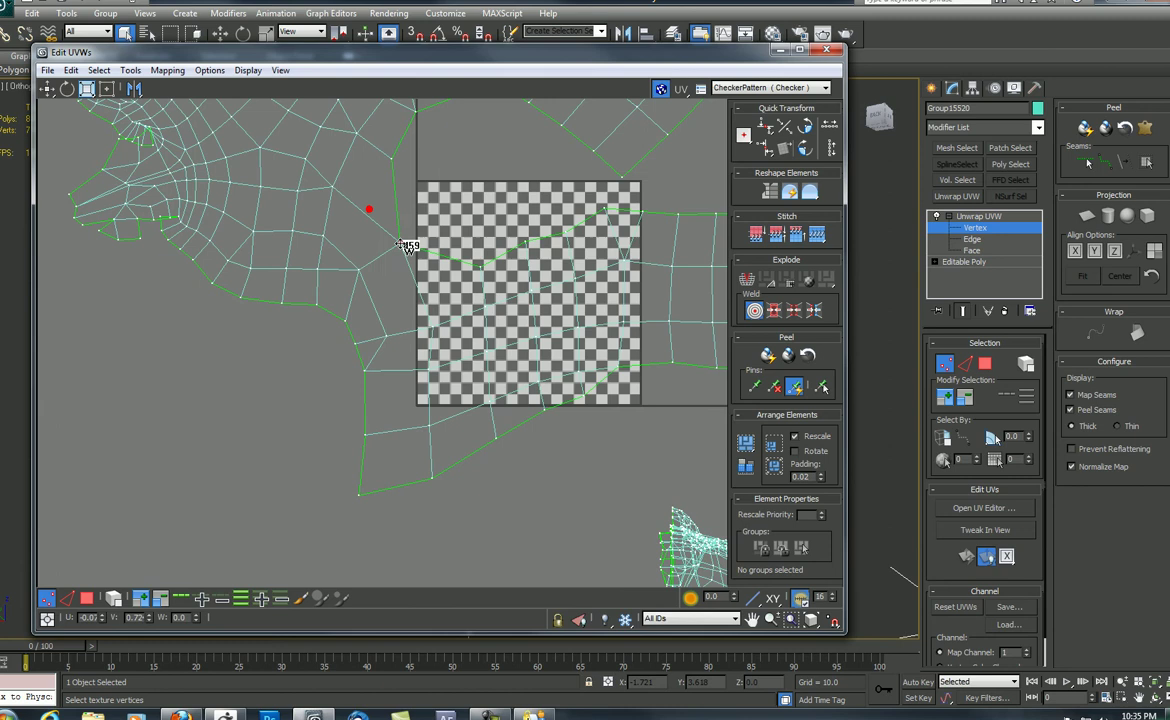
{"action": "left_click_drag", "start_coordinate": [480, 268], "coordinate": [391, 158]}
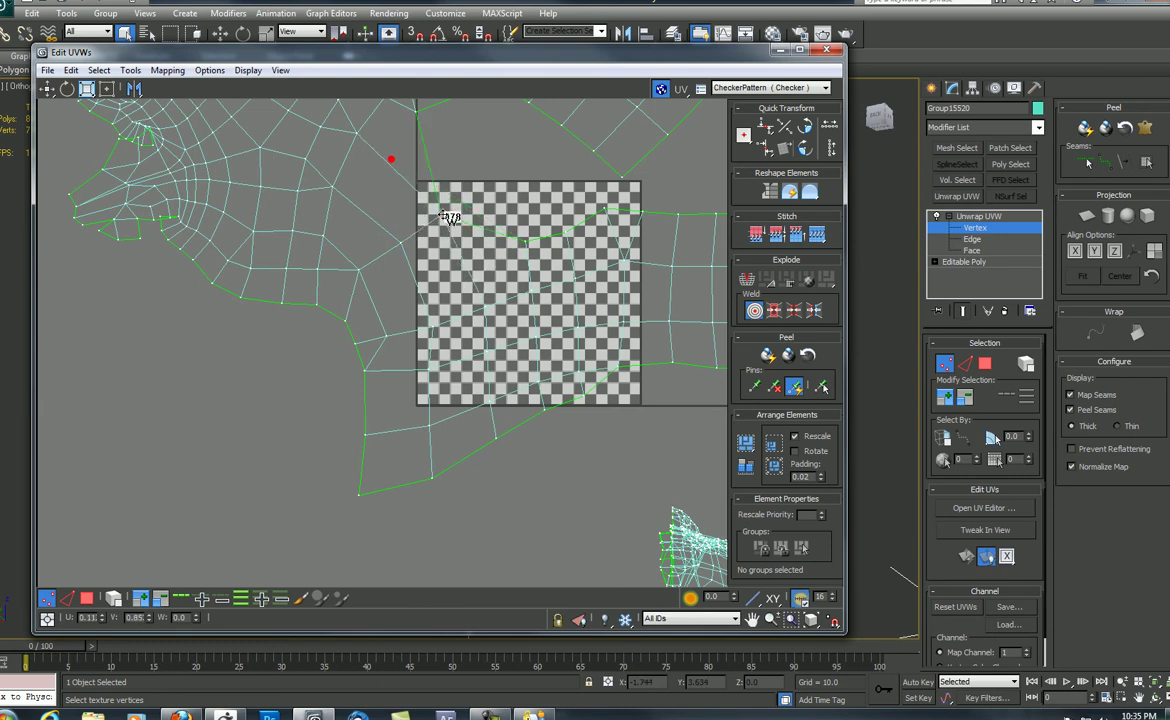
Target weld the remaining matching vertices along the face and neck edges, from vertex 513 through 116.
{"action": "middle_click_drag", "start_coordinate": [474, 216], "coordinate": [389, 301]}
{"action": "left_click_drag", "start_coordinate": [442, 326], "coordinate": [335, 198]}
{"action": "left_click_drag", "start_coordinate": [477, 317], "coordinate": [415, 236]}
{"action": "left_click_drag", "start_coordinate": [410, 166], "coordinate": [517, 294]}
{"action": "left_click_drag", "start_coordinate": [445, 188], "coordinate": [472, 242]}
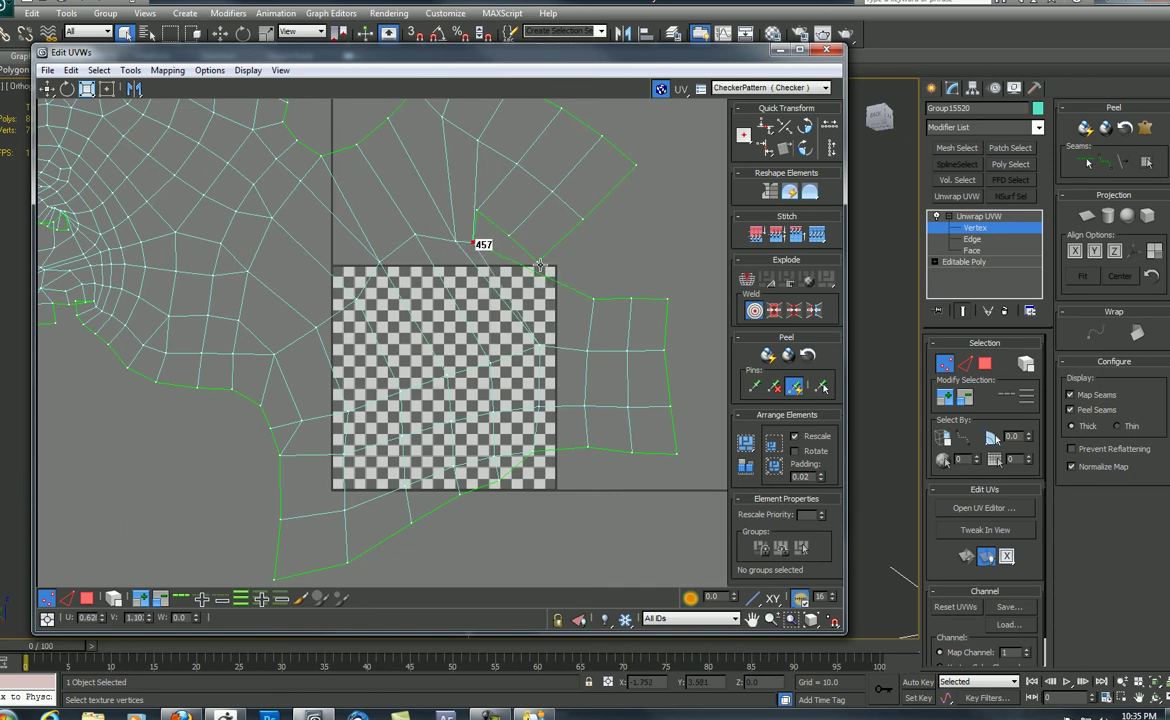
{"action": "left_click_drag", "start_coordinate": [540, 265], "coordinate": [667, 300]}
{"action": "mouse_move", "coordinate": [510, 236]}
{"action": "left_mouse_down"}
{"action": "mouse_move", "coordinate": [631, 298]}
{"action": "mouse_move", "coordinate": [491, 239]}
{"action": "mouse_move", "coordinate": [478, 212]}
{"action": "mouse_move", "coordinate": [508, 232]}
{"action": "left_mouse_up"}
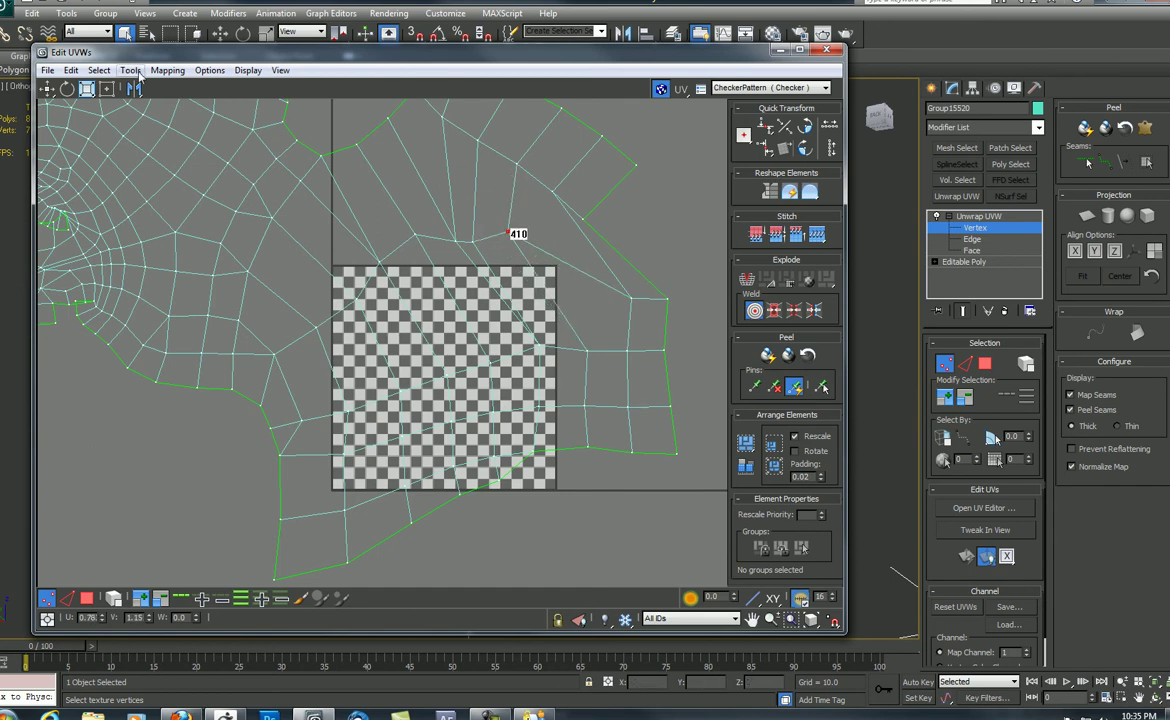
Try to dim the checker background by setting Tile Brightness to 0.25 in the unwrap preferences.
{"action": "left_click", "coordinate": [201, 70]}
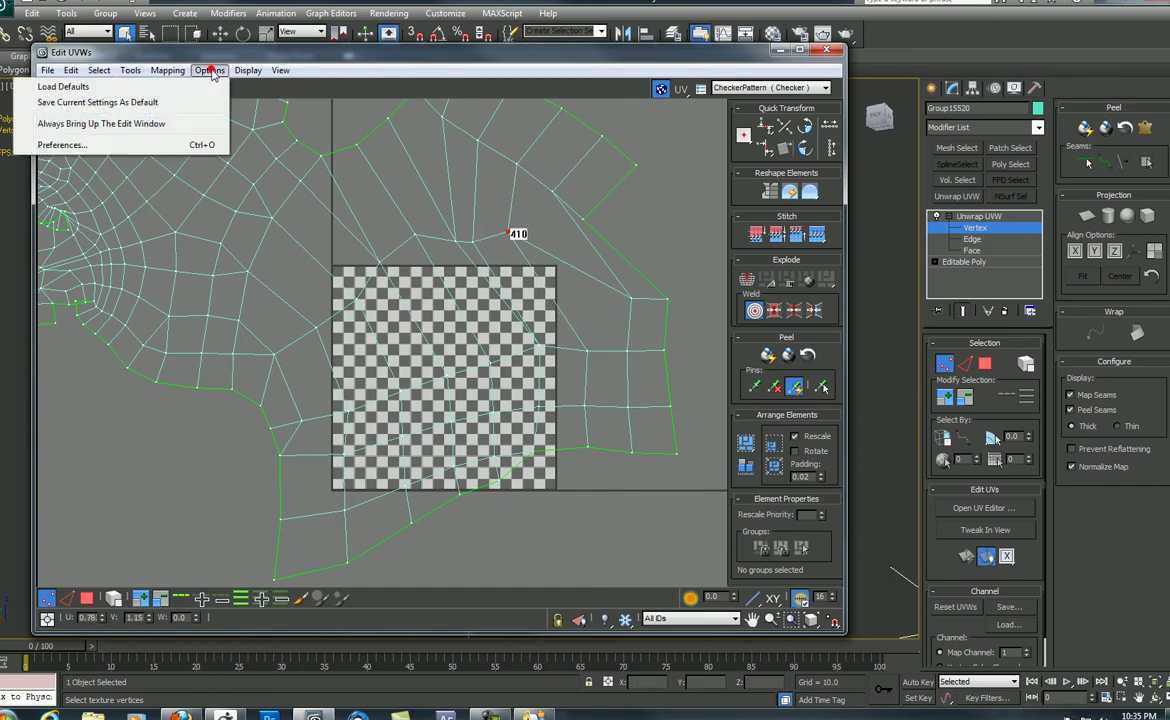
{"action": "left_click", "coordinate": [135, 137]}
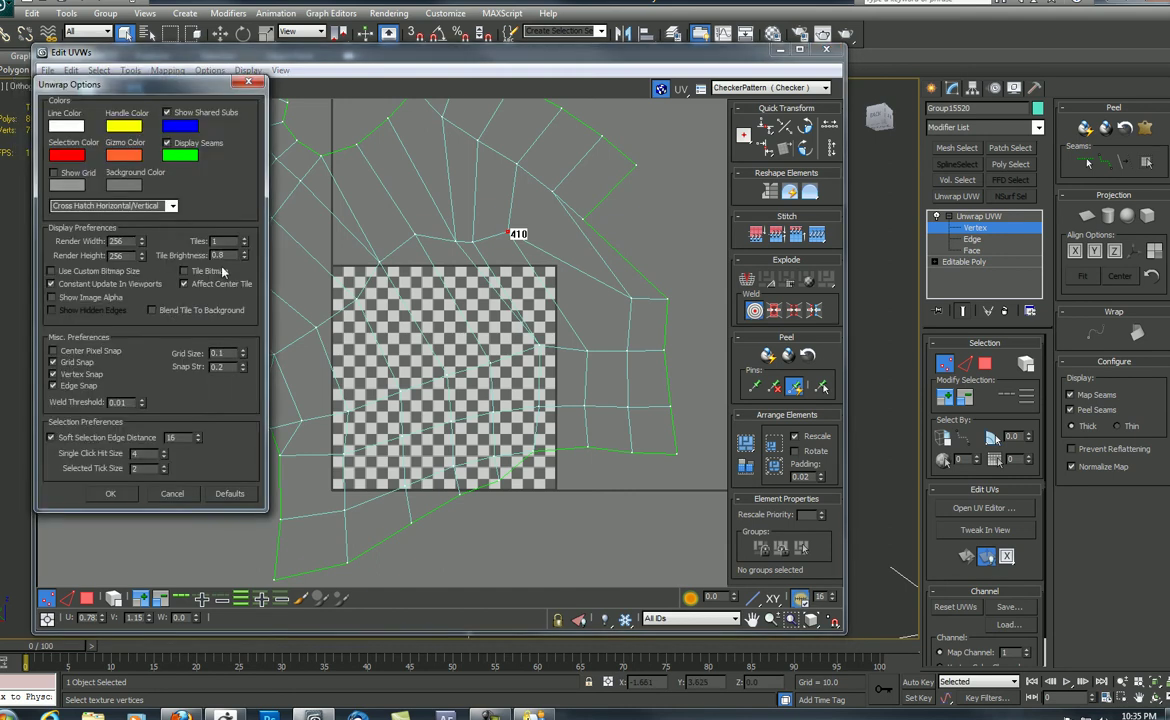
{"action": "type", "text": ".25"}
{"action": "key", "text": "Return"}
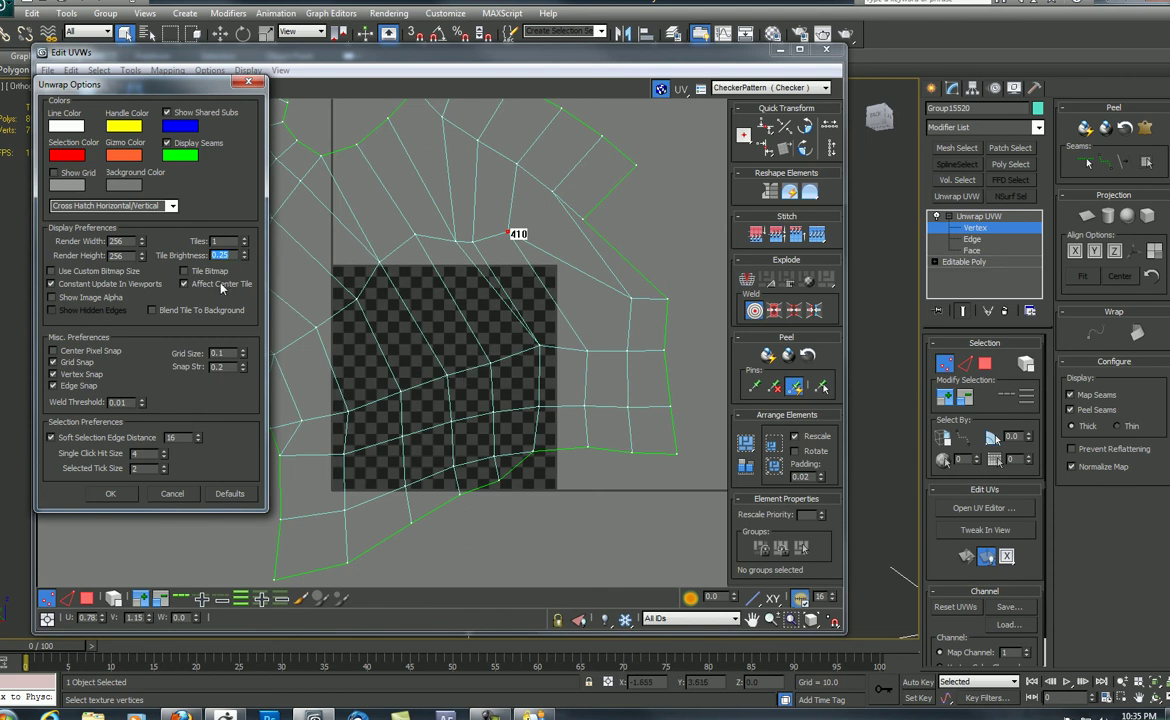
{"action": "left_click_drag", "start_coordinate": [217, 91], "coordinate": [178, 97]}
{"action": "left_click", "coordinate": [209, 87]}
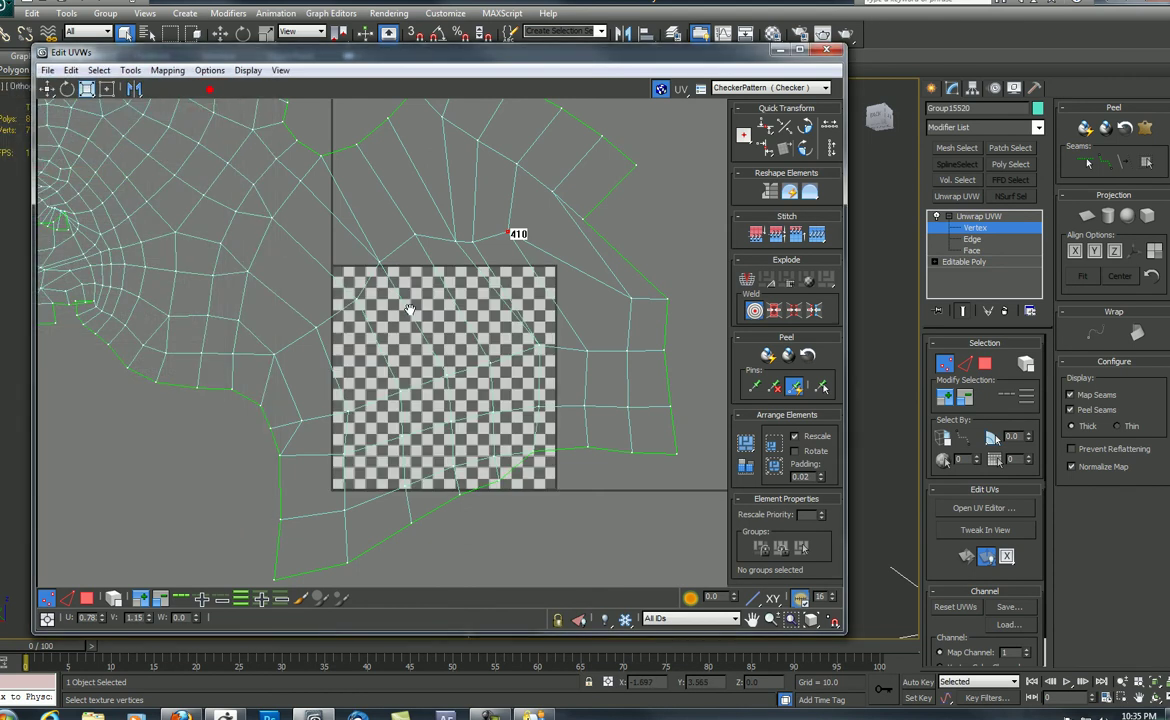
Target weld the first matching vertices joining the scalp piece to the face piece in front of the ear opening.
{"action": "scroll", "coordinate": [410, 313], "scroll_direction": "down", "scroll_amount": 2}
{"action": "middle_click_drag", "start_coordinate": [316, 223], "coordinate": [385, 307]}
{"action": "scroll", "coordinate": [435, 213], "scroll_direction": "up", "scroll_amount": 1}
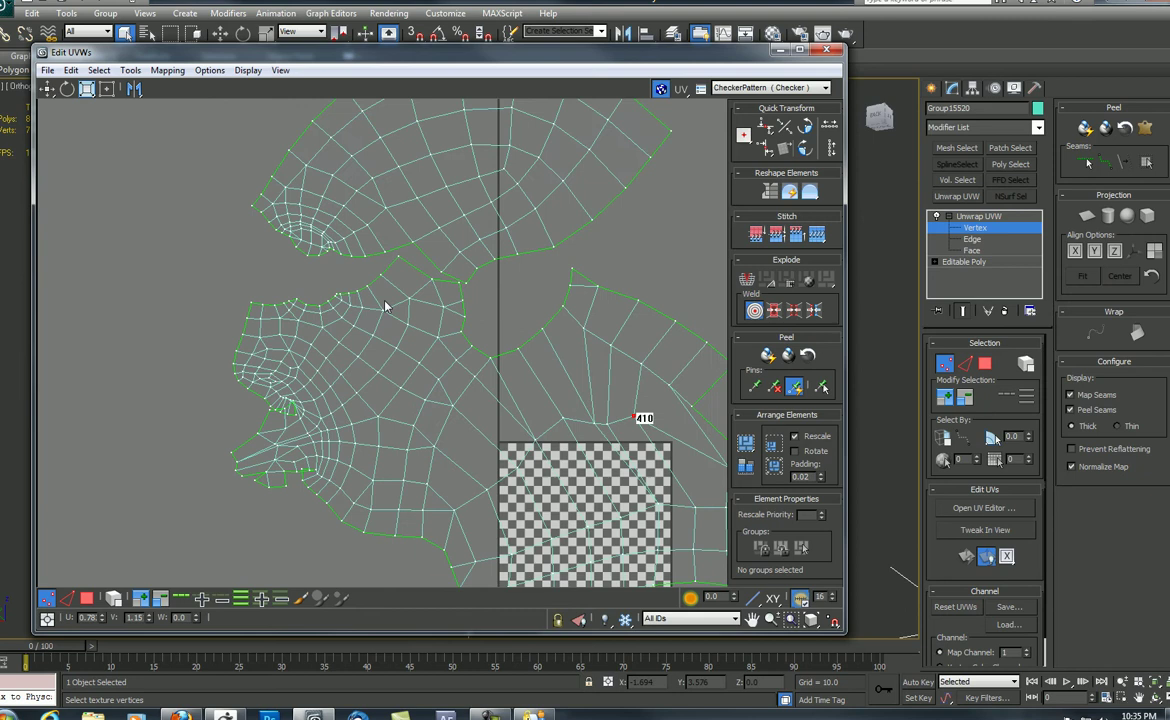
{"action": "left_click", "coordinate": [461, 283]}
{"action": "left_click_drag", "start_coordinate": [385, 257], "coordinate": [385, 258]}
{"action": "scroll", "coordinate": [360, 290], "scroll_direction": "up", "scroll_amount": 3}
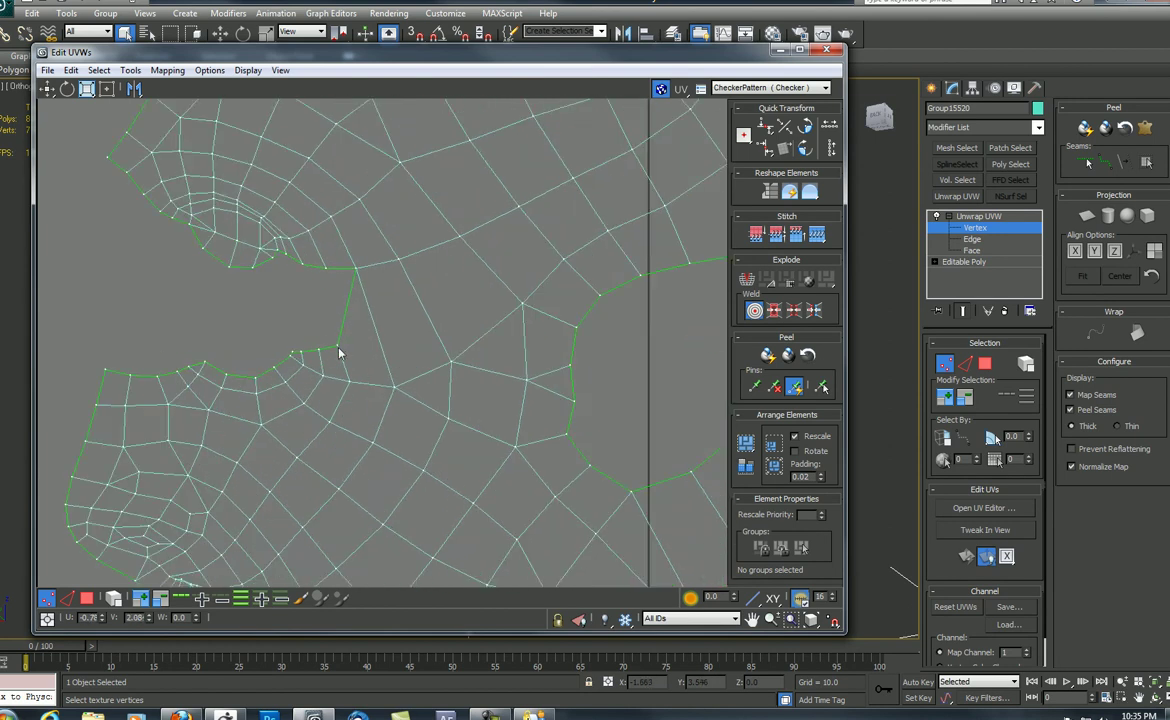
Target weld the next scalp vertices to the face piece beside the eye, through vertices 526 and 424.
{"action": "left_click_drag", "start_coordinate": [338, 344], "coordinate": [276, 276]}
{"action": "scroll", "coordinate": [259, 313], "scroll_direction": "up", "scroll_amount": 4}
{"action": "middle_click_drag", "start_coordinate": [258, 260], "coordinate": [483, 356]}
{"action": "scroll", "coordinate": [483, 356], "scroll_direction": "down", "scroll_amount": 2}
{"action": "scroll", "coordinate": [444, 287], "scroll_direction": "down", "scroll_amount": 1}
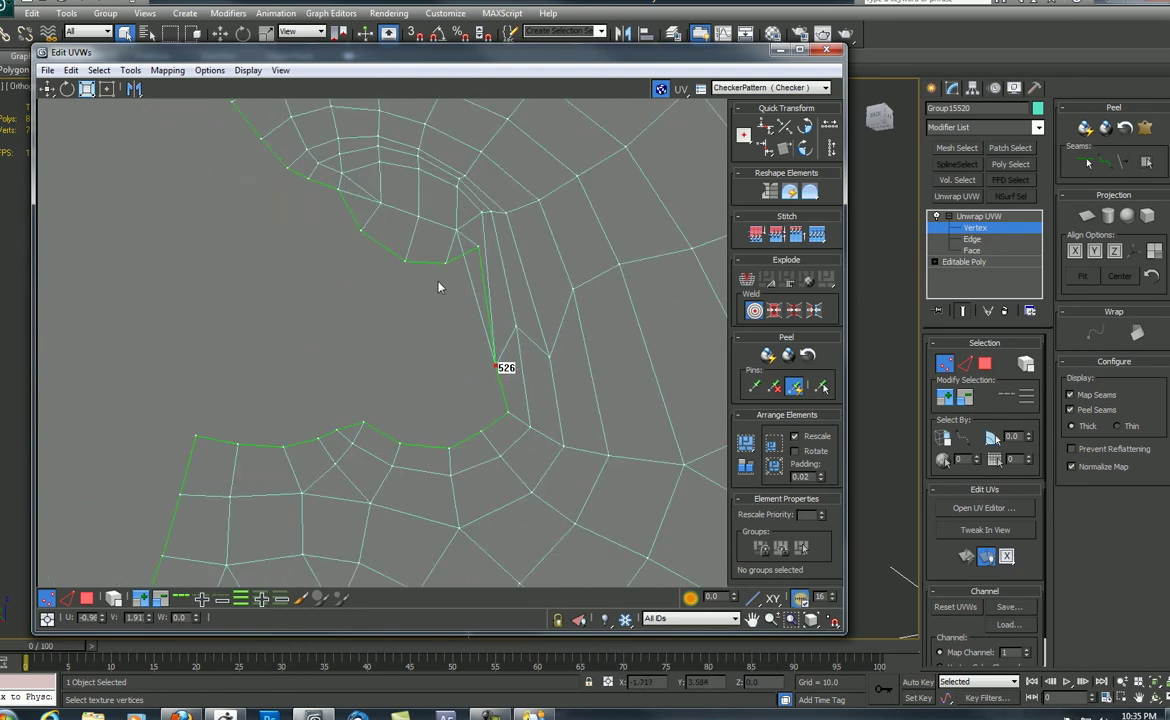
{"action": "left_click_drag", "start_coordinate": [477, 250], "coordinate": [471, 352]}
{"action": "left_click_drag", "start_coordinate": [445, 265], "coordinate": [434, 336]}
{"action": "left_click", "coordinate": [434, 335]}
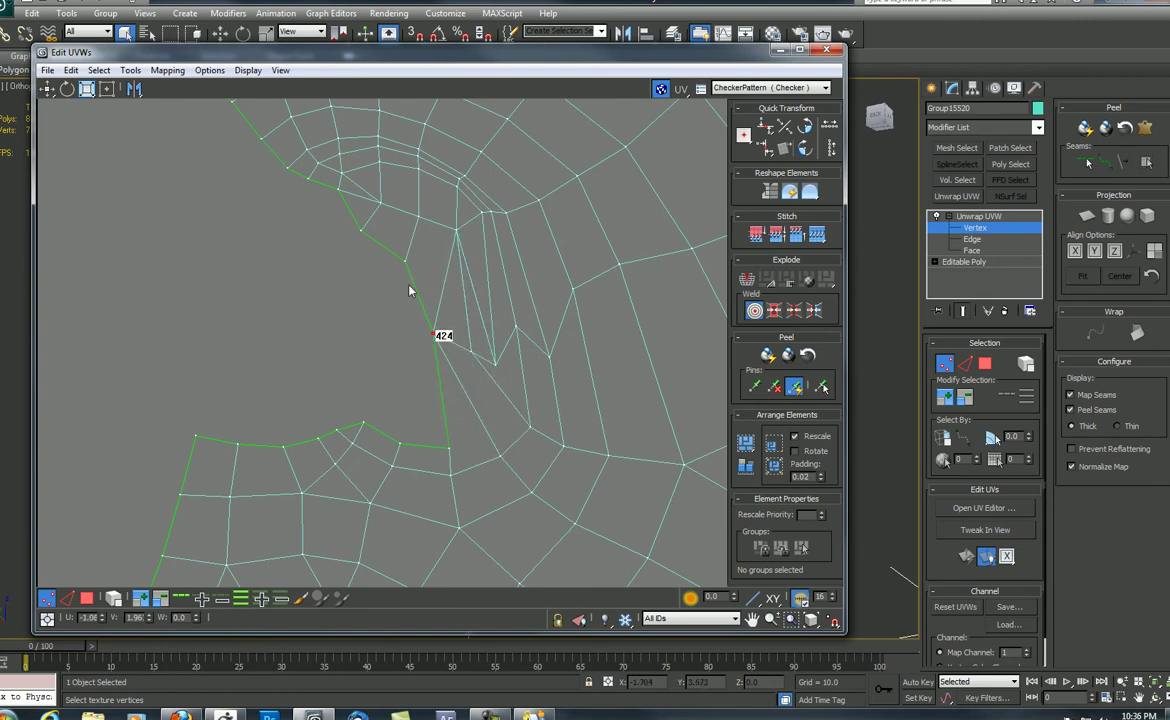
Target weld the following vertices along the eye gap between scalp and face, through vertices 521 and 564.
{"action": "left_click_drag", "start_coordinate": [405, 265], "coordinate": [397, 318]}
{"action": "left_click_drag", "start_coordinate": [361, 231], "coordinate": [364, 307]}
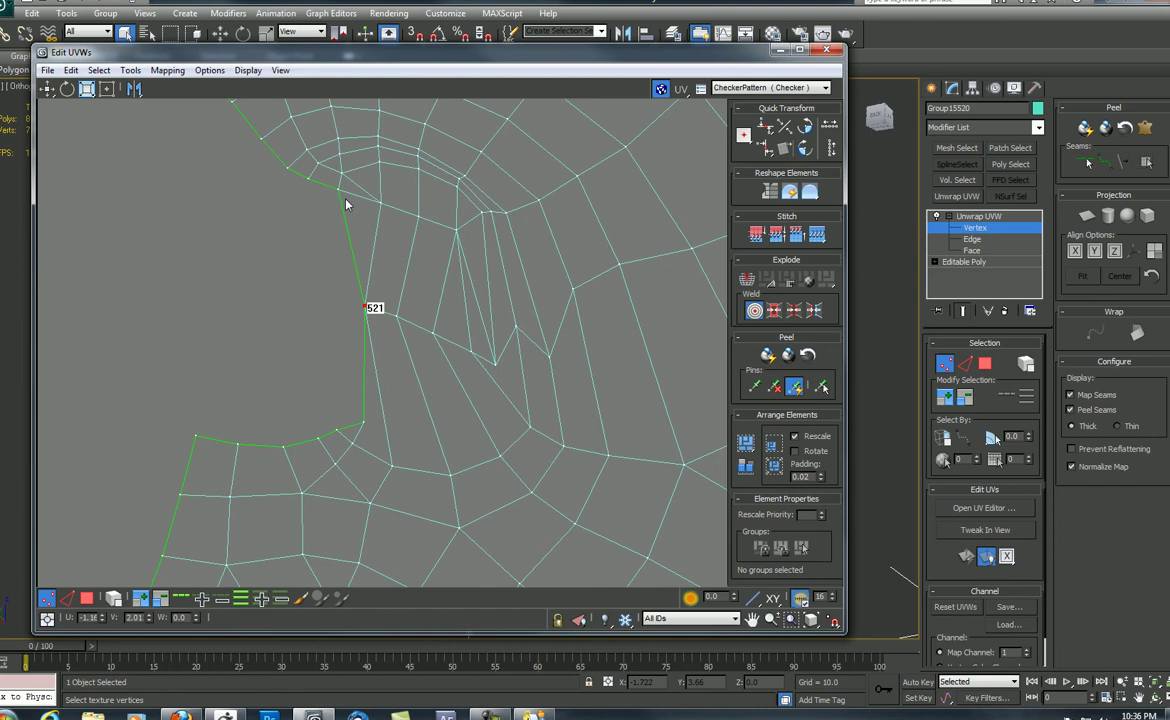
{"action": "left_click_drag", "start_coordinate": [338, 189], "coordinate": [363, 421]}
{"action": "left_click_drag", "start_coordinate": [363, 421], "coordinate": [334, 301]}
{"action": "middle_click_drag", "start_coordinate": [335, 346], "coordinate": [503, 391]}
{"action": "left_click_drag", "start_coordinate": [503, 475], "coordinate": [473, 345]}
{"action": "left_click_drag", "start_coordinate": [457, 213], "coordinate": [441, 331]}
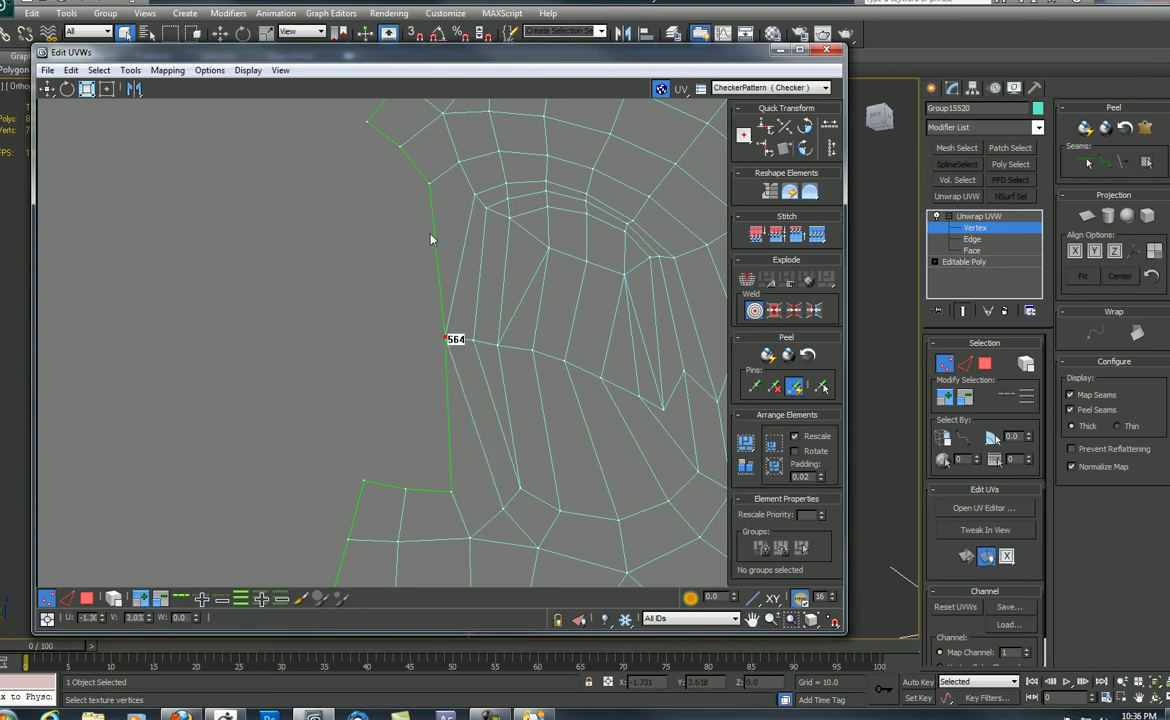
Close the rest of the gap across the eye by target welding vertices 500, 501 and 184.
{"action": "left_click_drag", "start_coordinate": [430, 181], "coordinate": [404, 330]}
{"action": "middle_click_drag", "start_coordinate": [365, 284], "coordinate": [414, 287]}
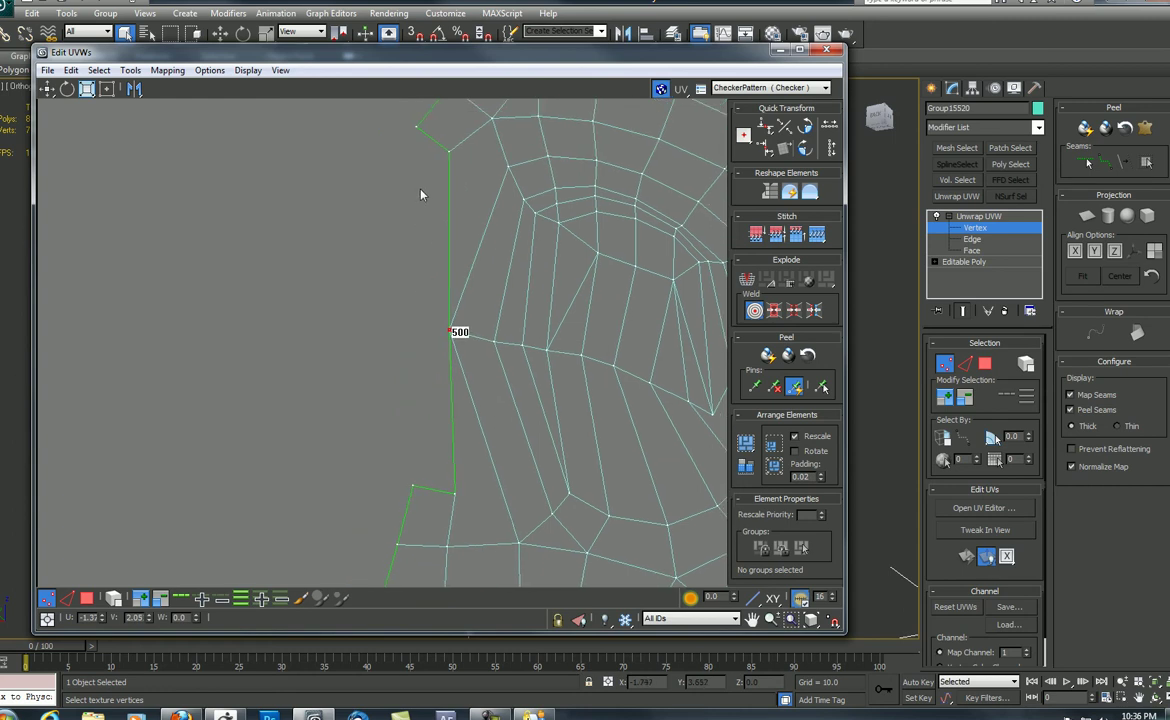
{"action": "left_click_drag", "start_coordinate": [450, 152], "coordinate": [431, 324]}
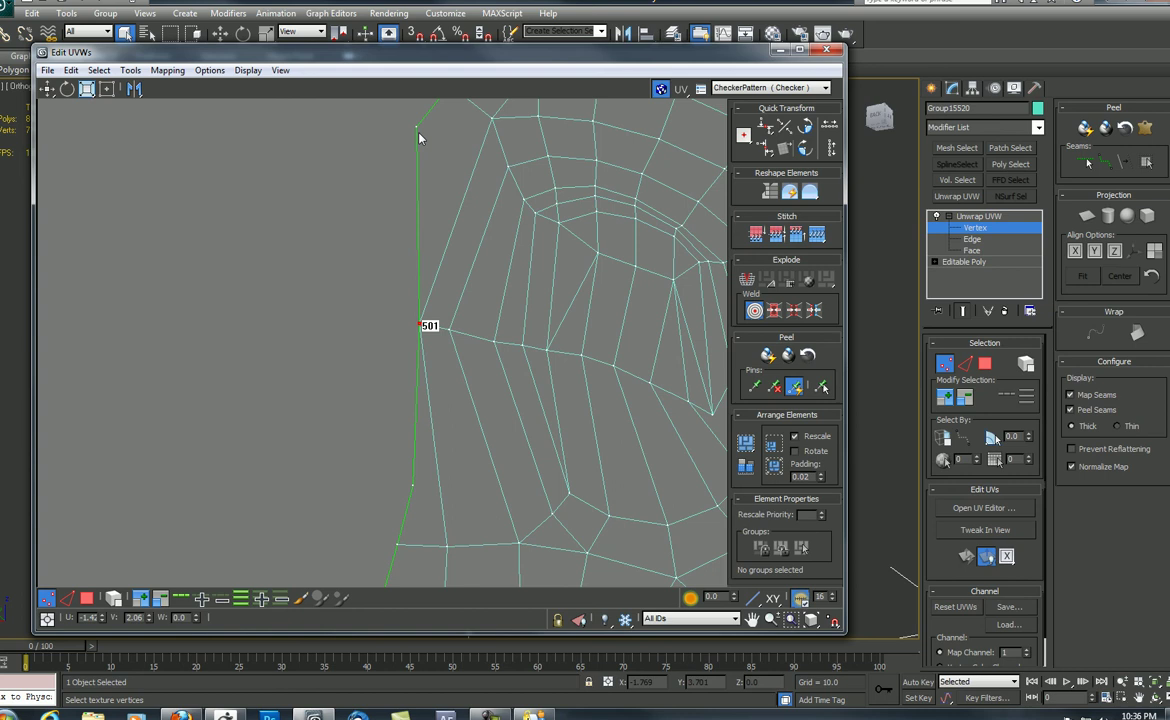
{"action": "left_click_drag", "start_coordinate": [418, 131], "coordinate": [386, 316]}
Select the faces of the neck and lower back of the head and relax them by face angles.
{"action": "scroll", "coordinate": [440, 308], "scroll_direction": "down", "scroll_amount": 4}
{"action": "middle_click_drag", "start_coordinate": [520, 321], "coordinate": [354, 254]}
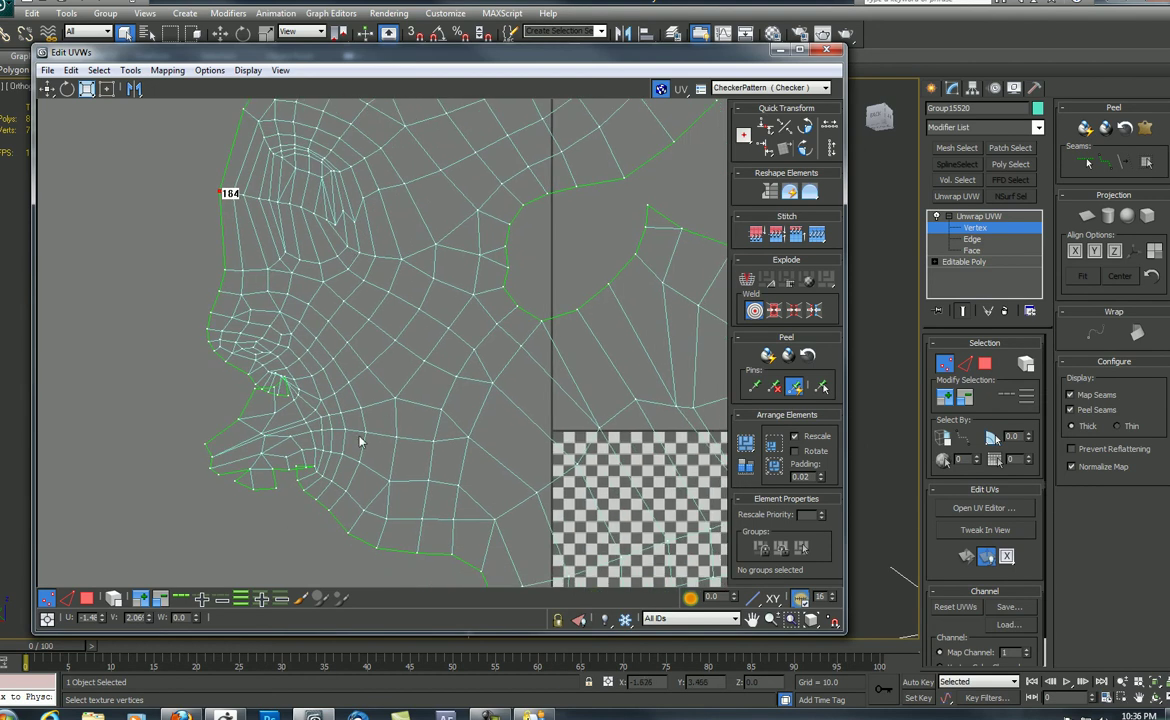
{"action": "scroll", "coordinate": [248, 370], "scroll_direction": "down", "scroll_amount": 3}
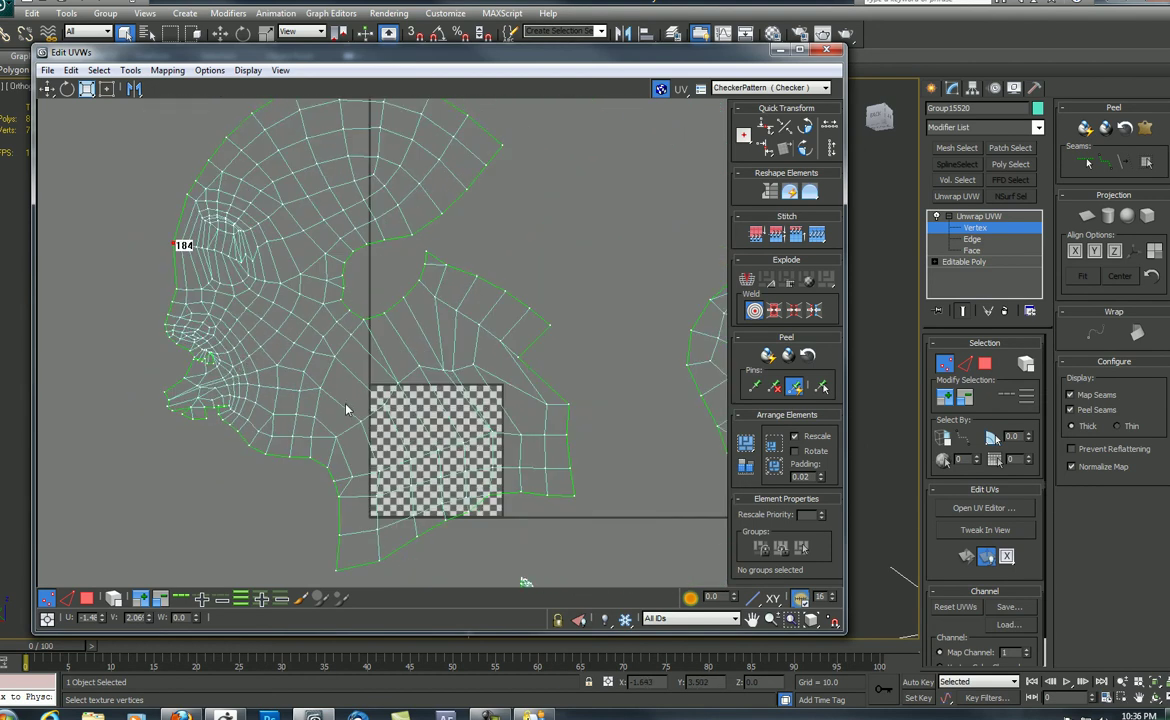
{"action": "middle_click_drag", "start_coordinate": [433, 352], "coordinate": [409, 330]}
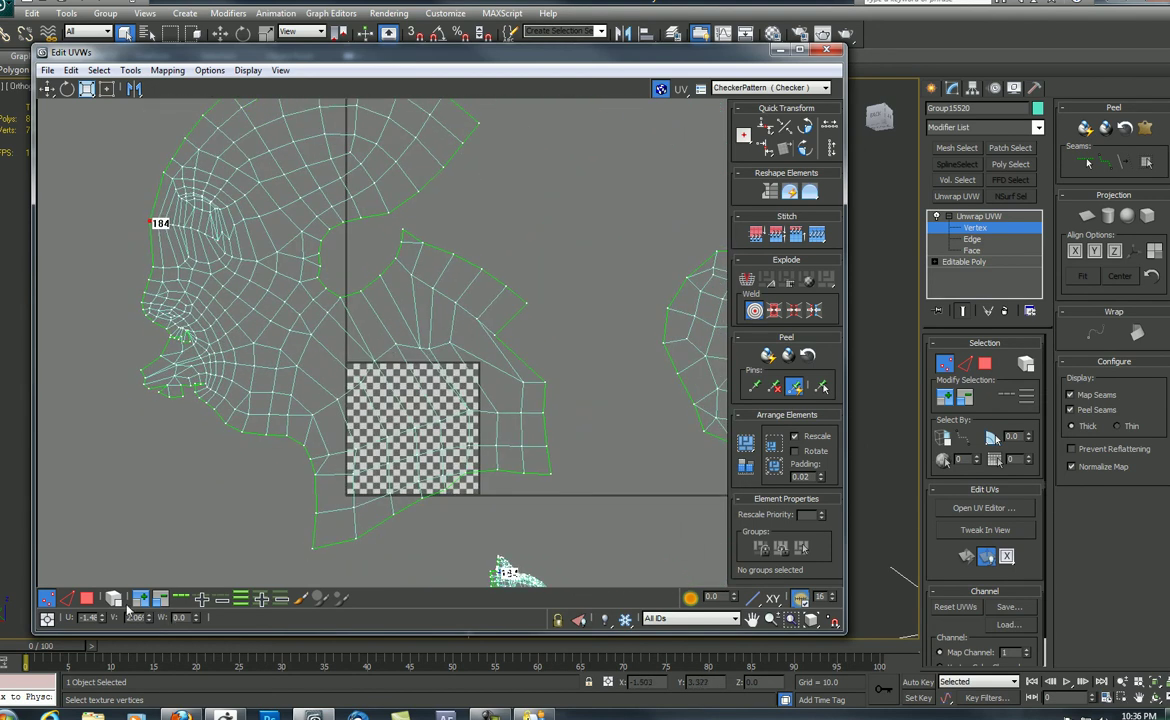
{"action": "left_click", "coordinate": [87, 599]}
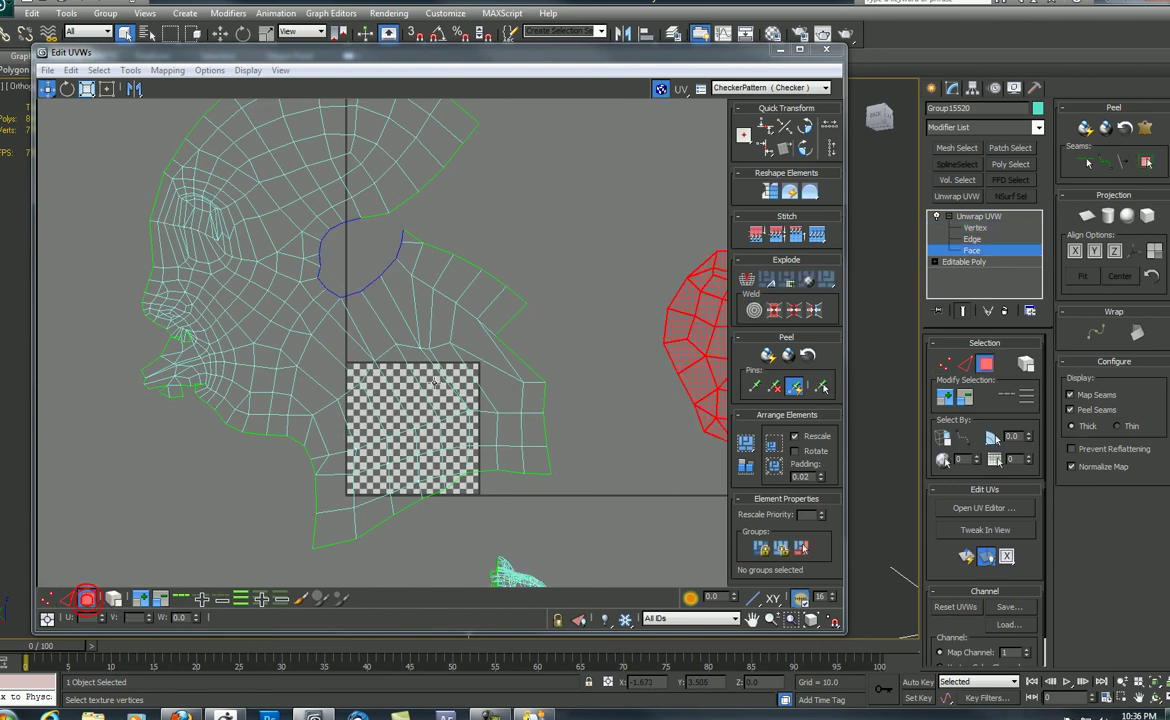
{"action": "left_click_drag", "start_coordinate": [532, 257], "coordinate": [312, 556]}
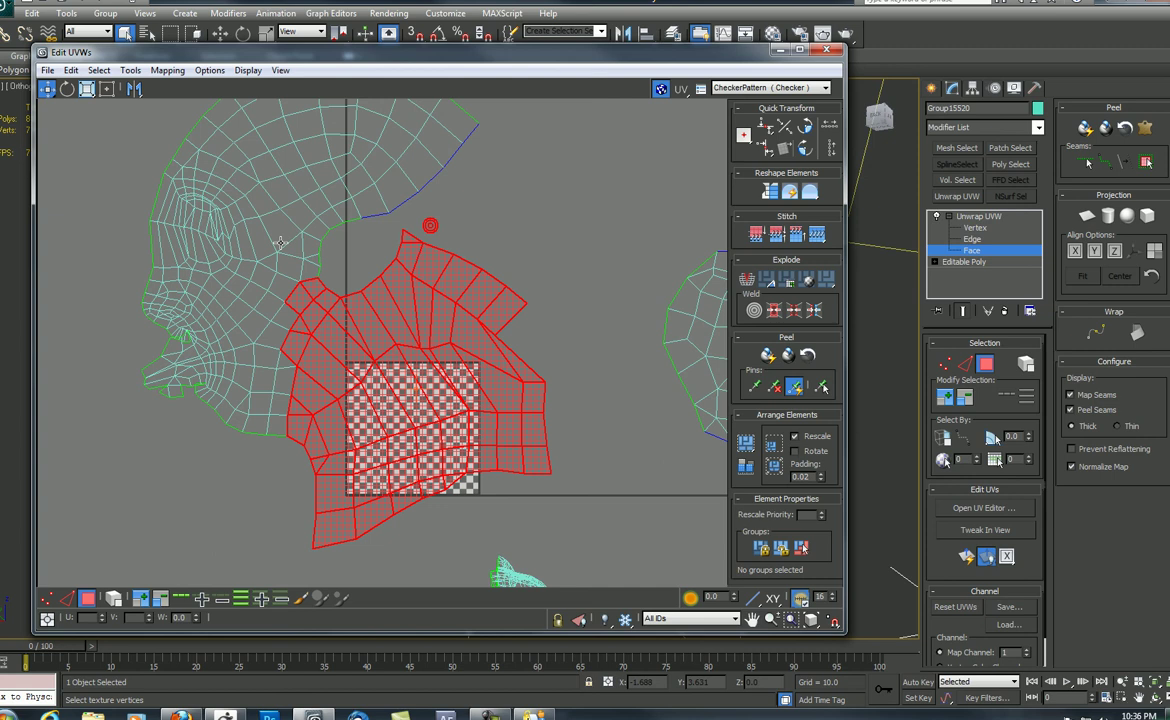
{"action": "left_click", "coordinate": [130, 70]}
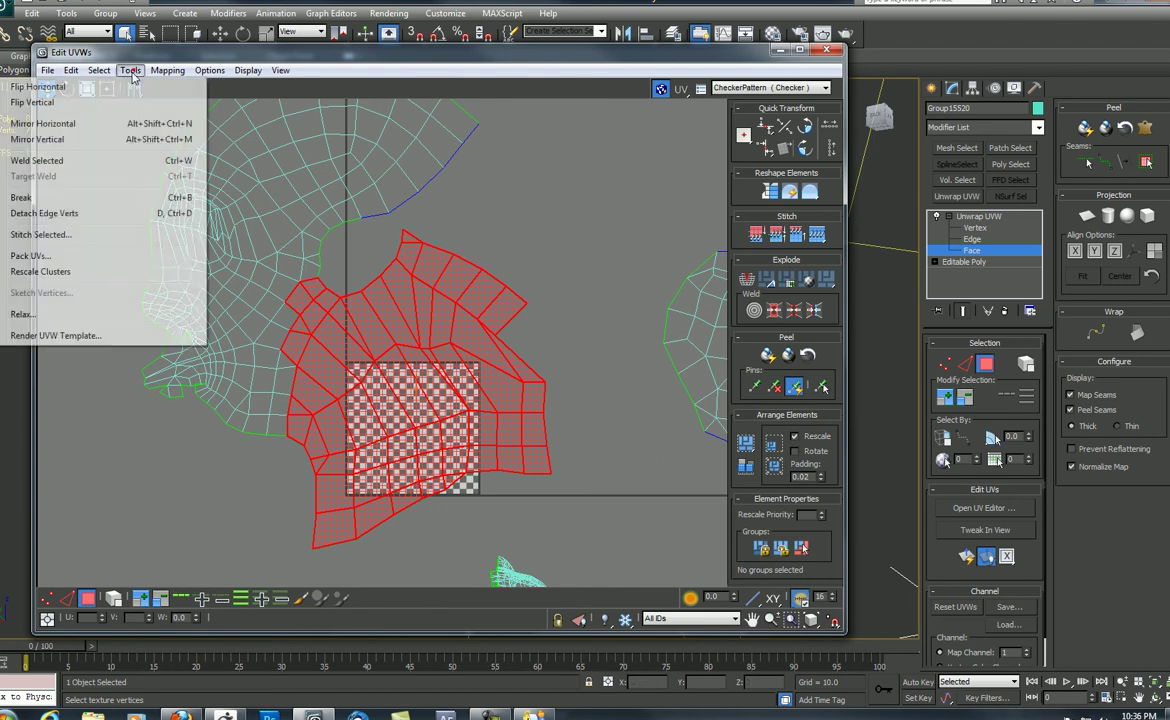
{"action": "left_click", "coordinate": [40, 316]}
{"action": "left_click", "coordinate": [146, 111]}
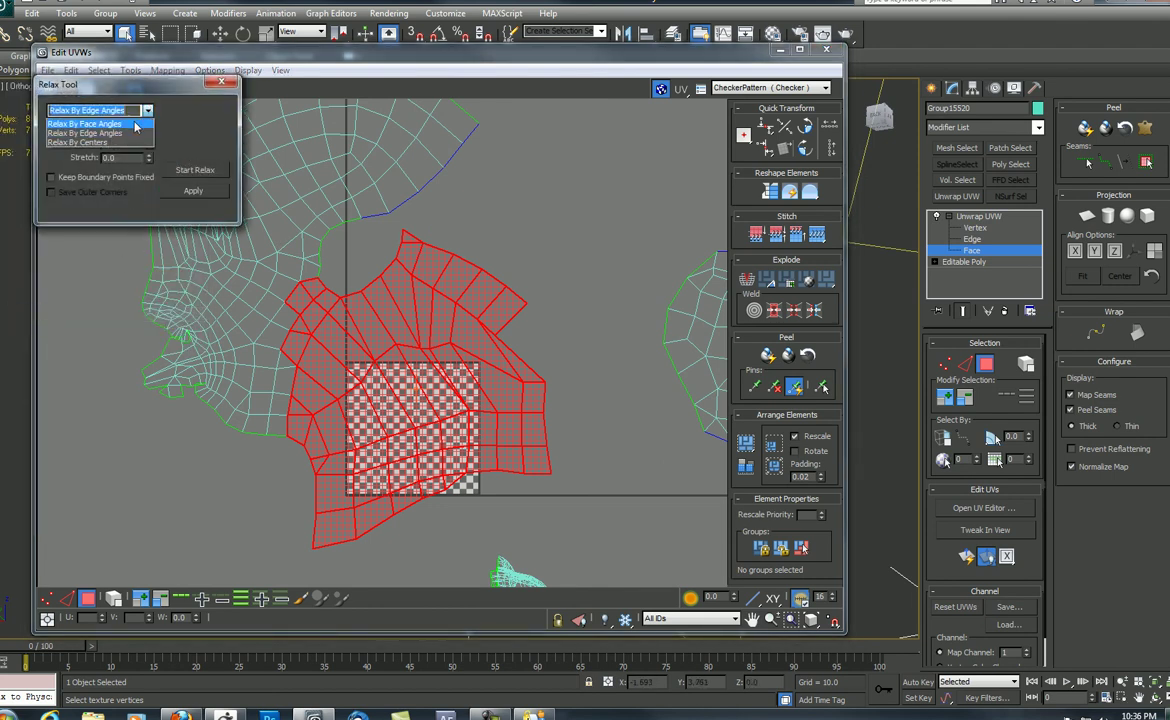
{"action": "left_click", "coordinate": [126, 118]}
{"action": "left_click", "coordinate": [195, 170]}
{"action": "left_click", "coordinate": [197, 177]}
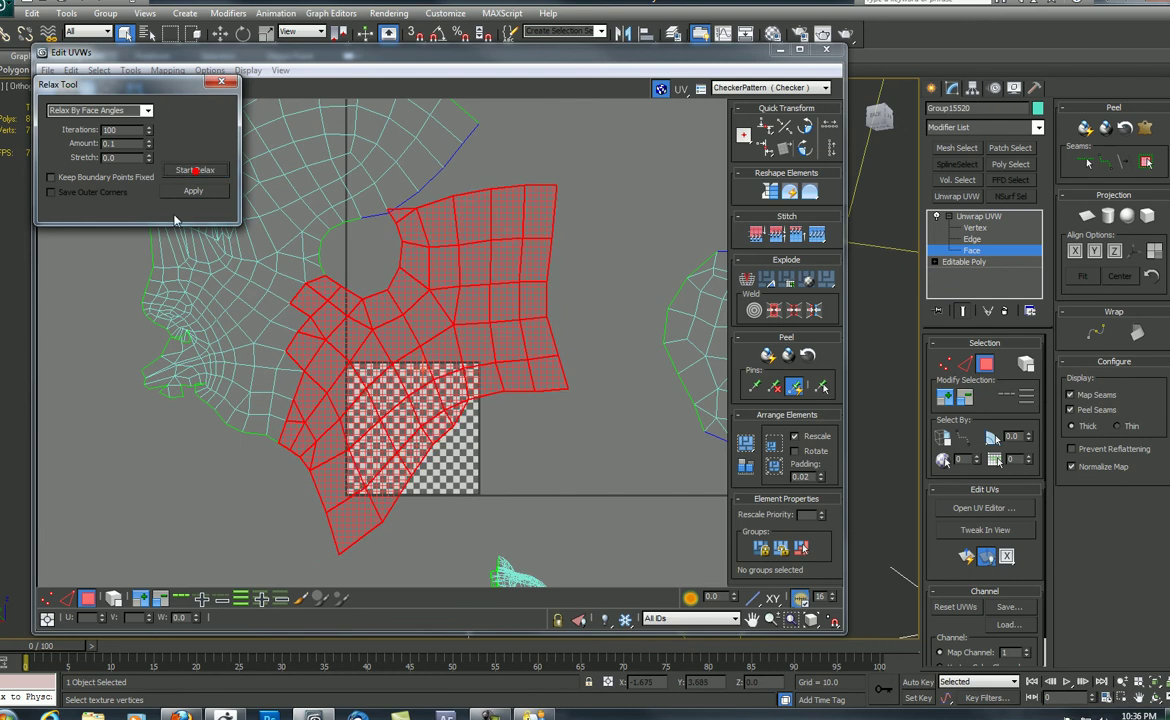
{"action": "middle_click_drag", "start_coordinate": [375, 211], "coordinate": [468, 302]}
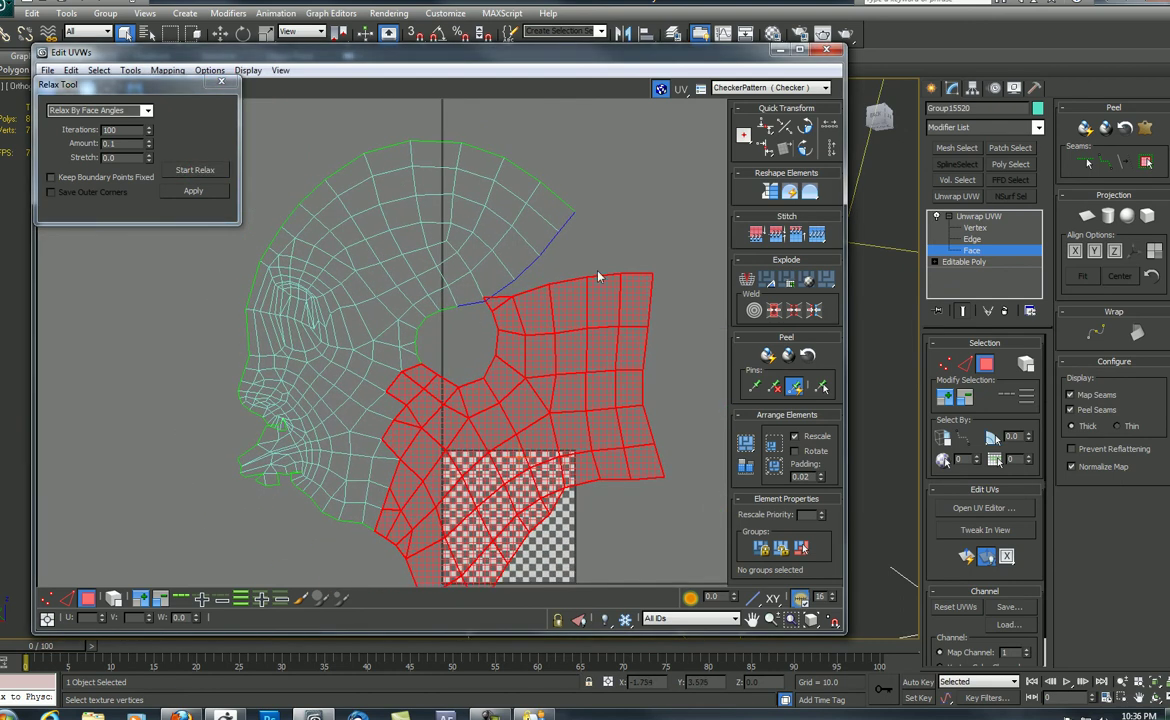
Select the faces surrounding the eye and relax them by face angles.
{"action": "middle_click_drag", "start_coordinate": [379, 308], "coordinate": [422, 280]}
{"action": "left_click_drag", "start_coordinate": [404, 323], "coordinate": [404, 331]}
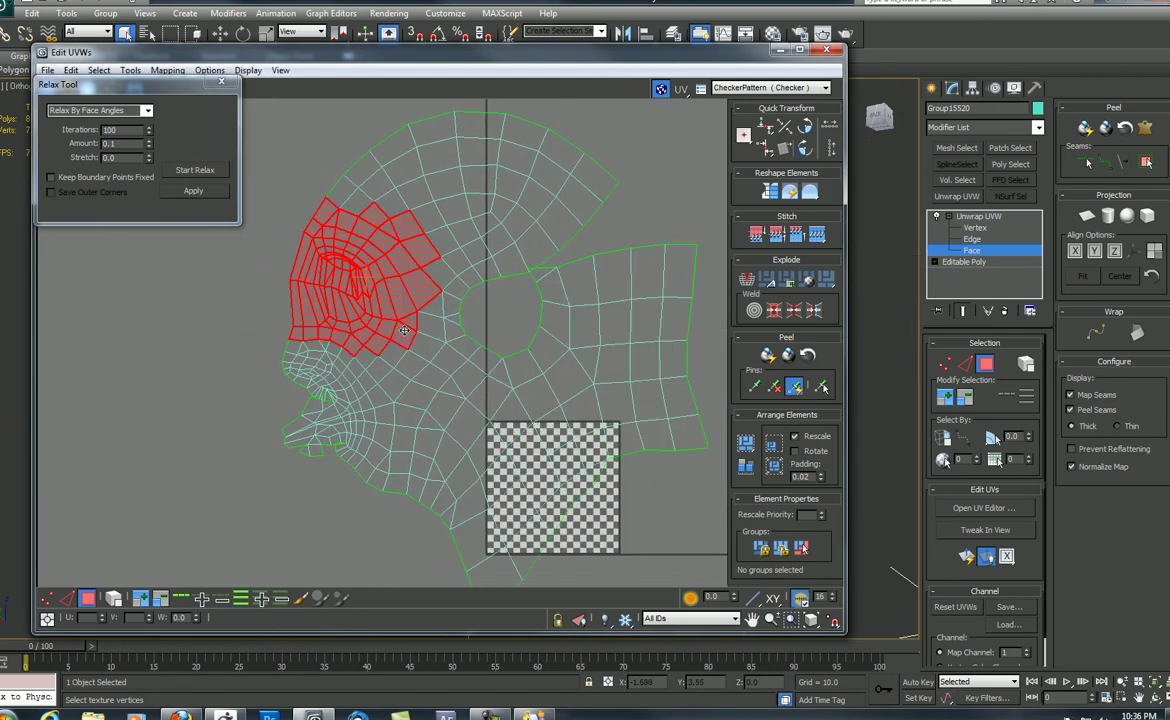
{"action": "left_click", "coordinate": [205, 170]}
{"action": "left_click", "coordinate": [200, 172]}
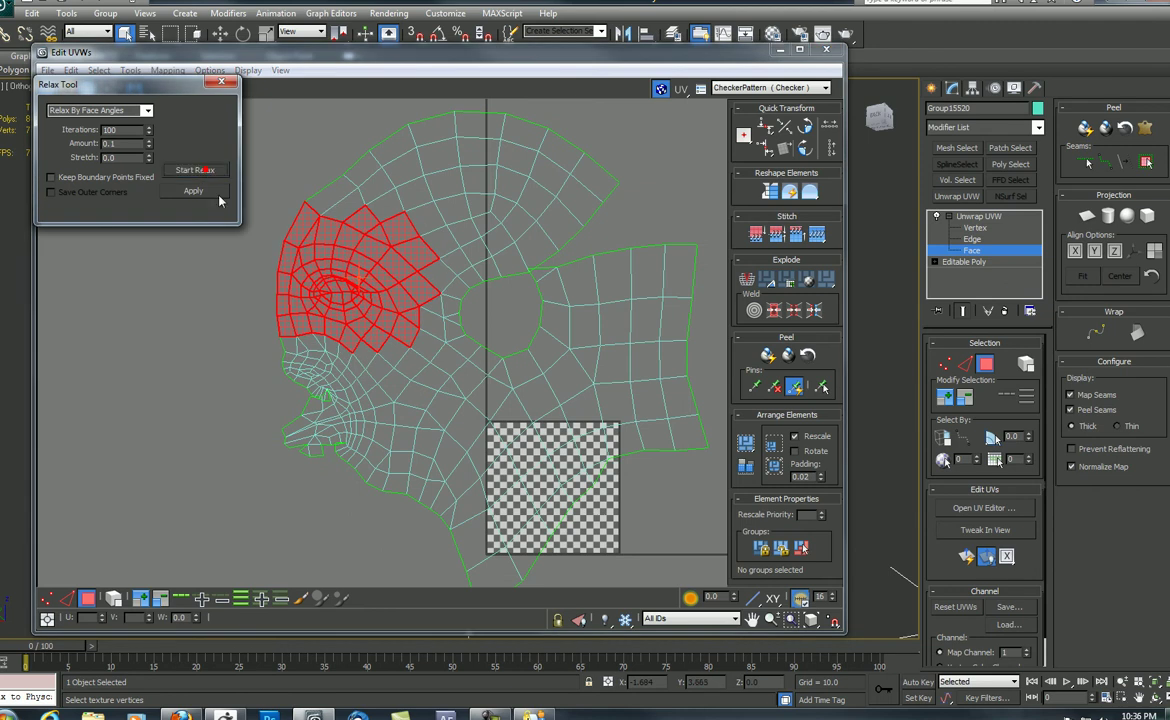
{"action": "middle_click_drag", "start_coordinate": [328, 358], "coordinate": [342, 318]}
{"action": "scroll", "coordinate": [342, 318], "scroll_direction": "up", "scroll_amount": 4}
{"action": "scroll", "coordinate": [311, 343], "scroll_direction": "down", "scroll_amount": 2}
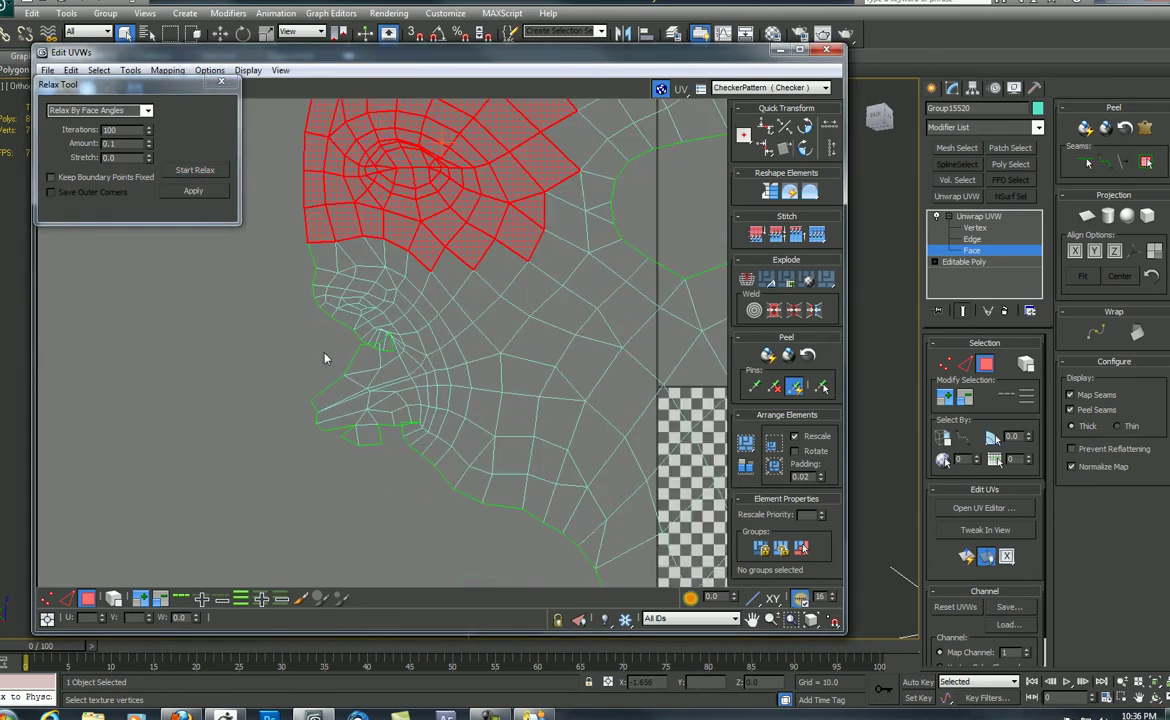
{"action": "left_click", "coordinate": [444, 471]}
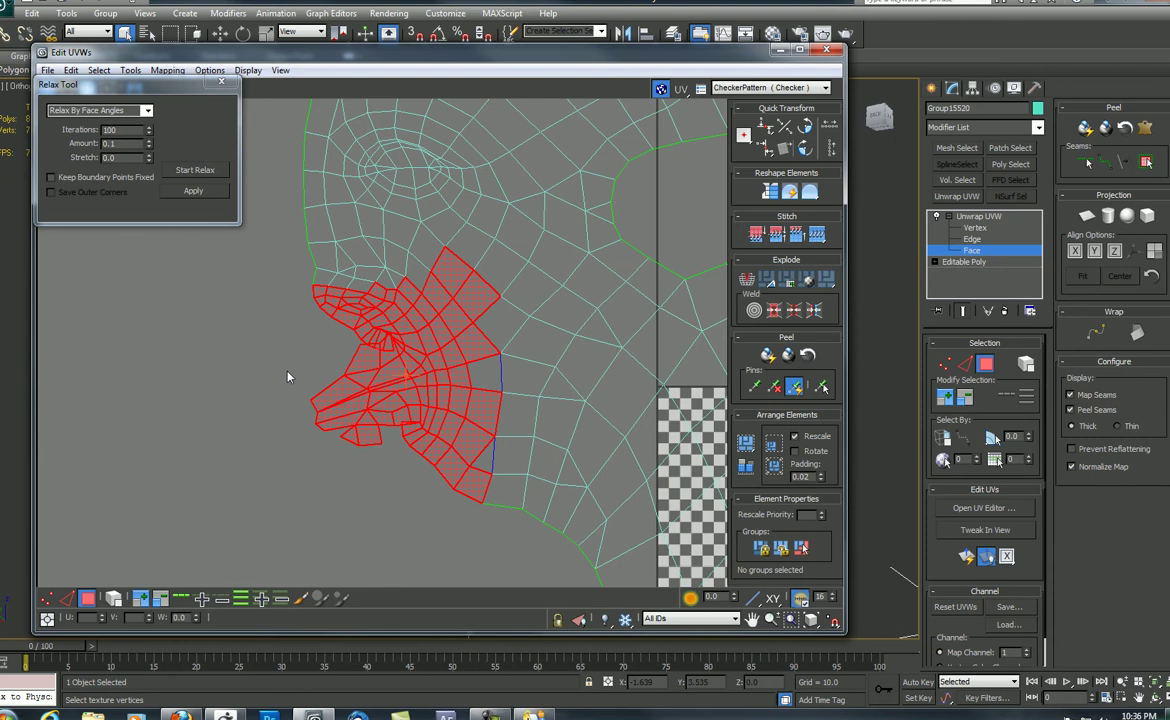
{"action": "left_click_drag", "start_coordinate": [283, 340], "coordinate": [483, 476]}
Return to vertex editing and target weld the first three vertices between the back-of-head and scalp pieces, starting above the ear opening.
{"action": "scroll", "coordinate": [416, 345], "scroll_direction": "down", "scroll_amount": 4}
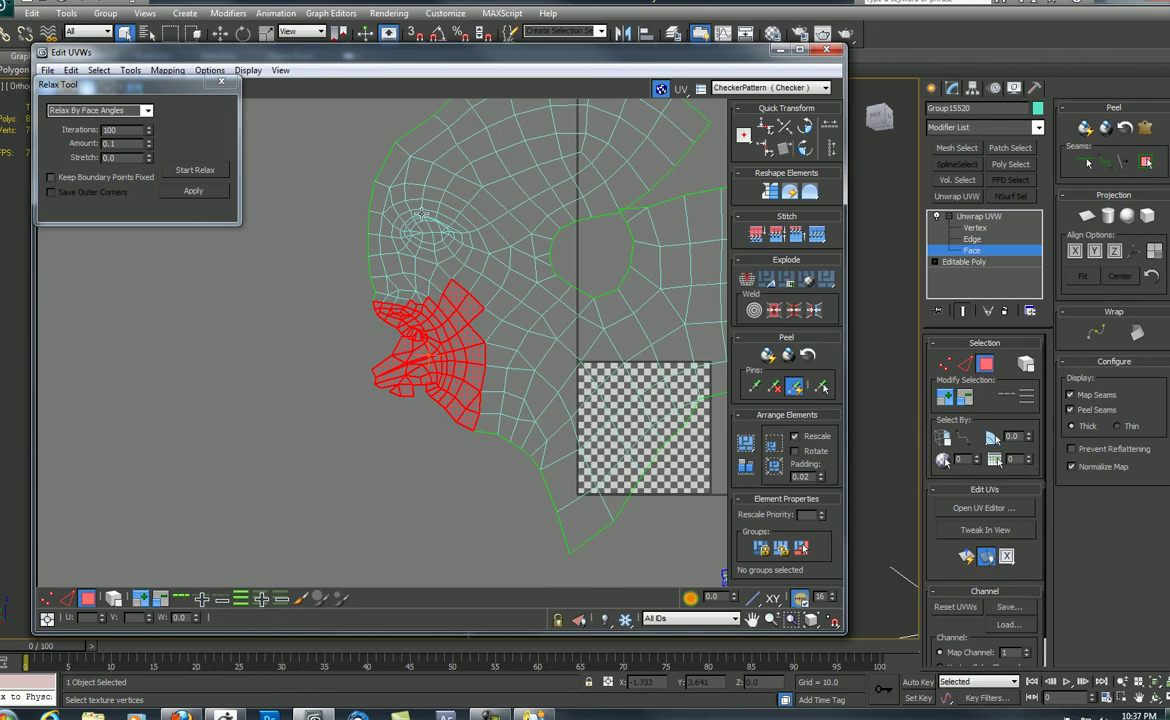
{"action": "middle_click_drag", "start_coordinate": [421, 214], "coordinate": [385, 313]}
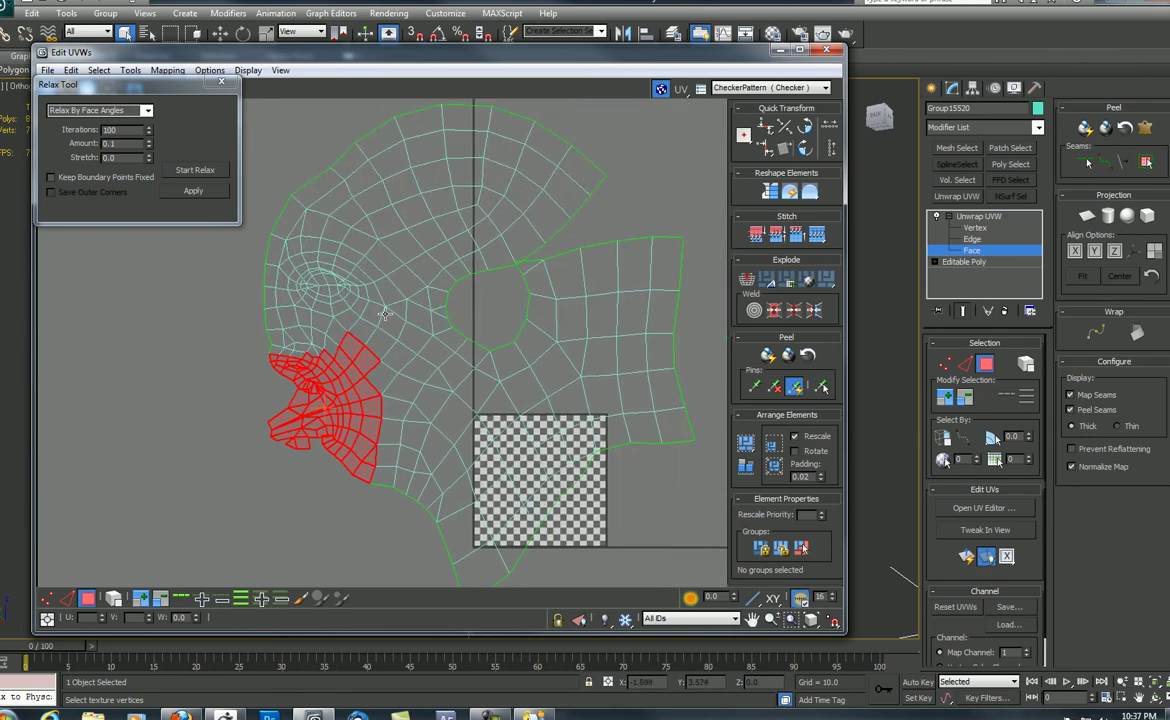
{"action": "left_click", "coordinate": [48, 599]}
{"action": "left_click", "coordinate": [175, 295]}
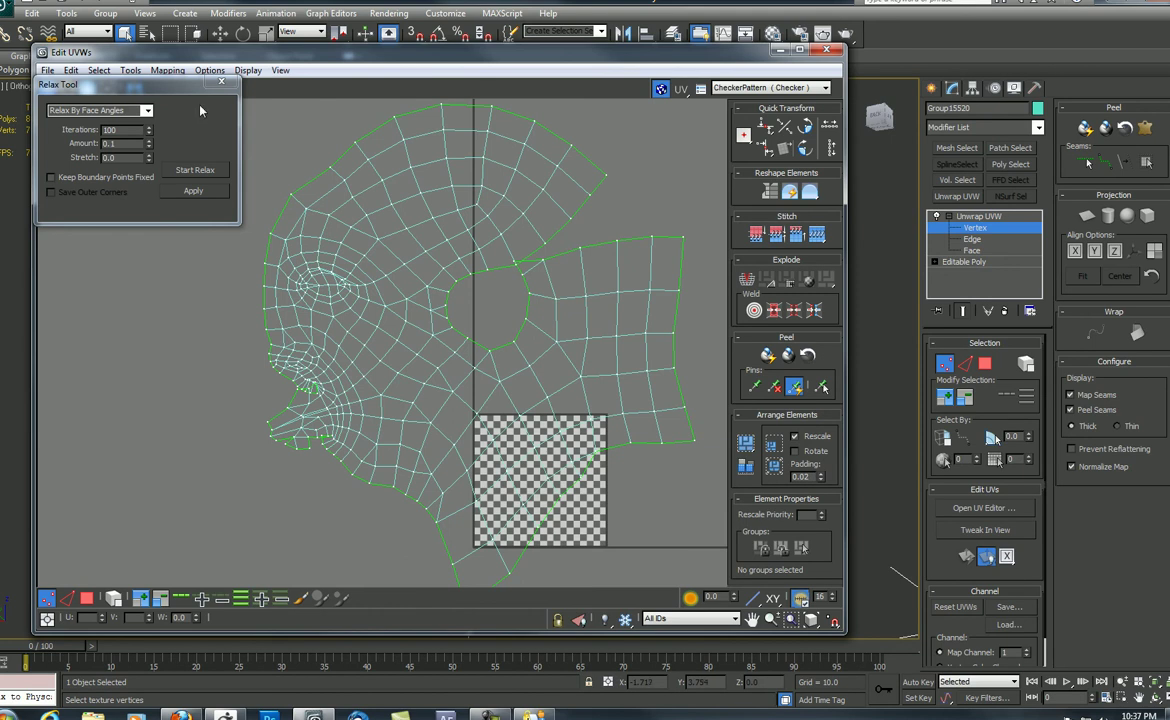
{"action": "left_click", "coordinate": [134, 73]}
{"action": "left_click", "coordinate": [78, 178]}
{"action": "scroll", "coordinate": [526, 174], "scroll_direction": "up", "scroll_amount": 2}
{"action": "middle_click_drag", "start_coordinate": [525, 176], "coordinate": [428, 230]}
{"action": "left_click_drag", "start_coordinate": [405, 379], "coordinate": [376, 394]}
{"action": "left_click_drag", "start_coordinate": [459, 374], "coordinate": [412, 381]}
{"action": "left_click_drag", "start_coordinate": [520, 353], "coordinate": [462, 345]}
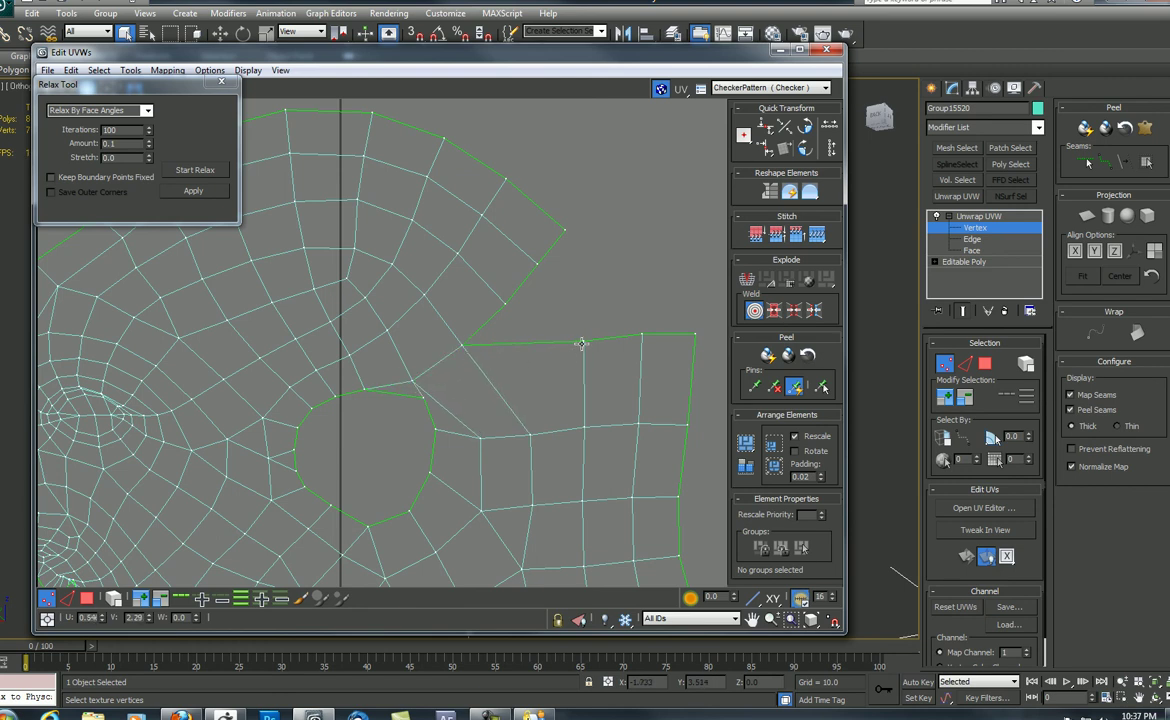
Target weld the last three back-of-head vertices to the scalp edge, out to its outer corner.
{"action": "left_click_drag", "start_coordinate": [582, 344], "coordinate": [507, 304]}
{"action": "left_click_drag", "start_coordinate": [640, 334], "coordinate": [540, 266]}
{"action": "left_click_drag", "start_coordinate": [689, 337], "coordinate": [570, 232]}
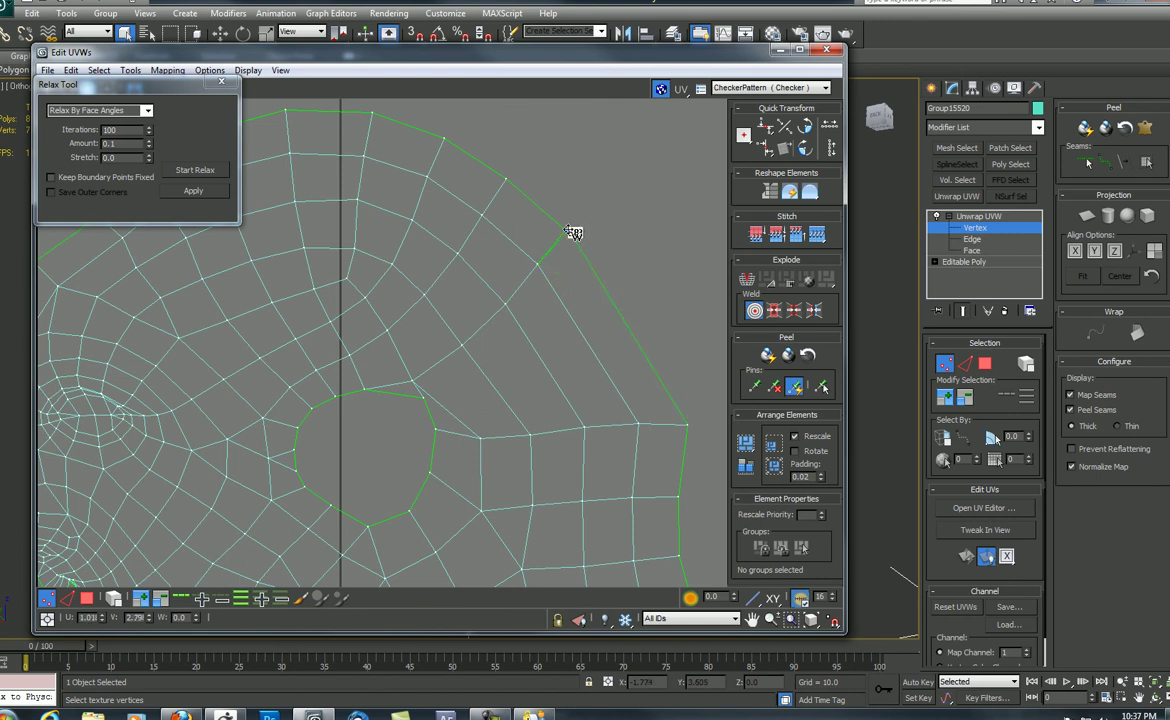
Select the upper back-of-head faces around the new seam and relax them by face angles.
{"action": "scroll", "coordinate": [464, 267], "scroll_direction": "down", "scroll_amount": 5}
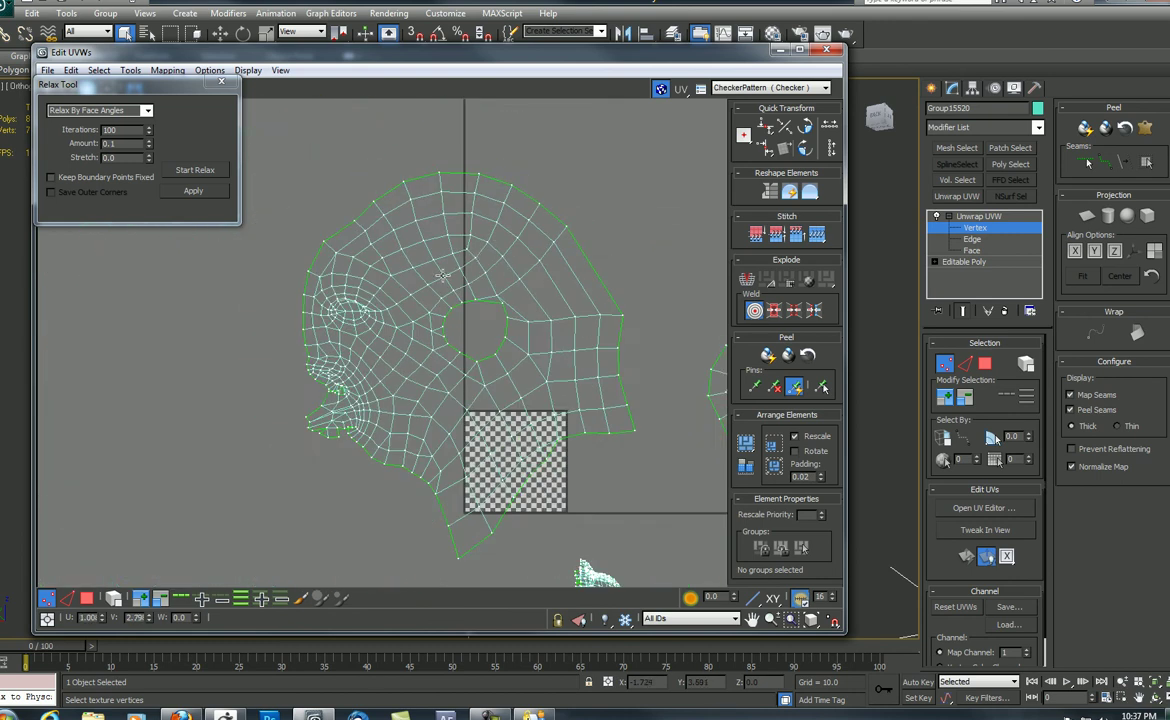
{"action": "left_click", "coordinate": [87, 599]}
{"action": "left_click_drag", "start_coordinate": [656, 210], "coordinate": [465, 346]}
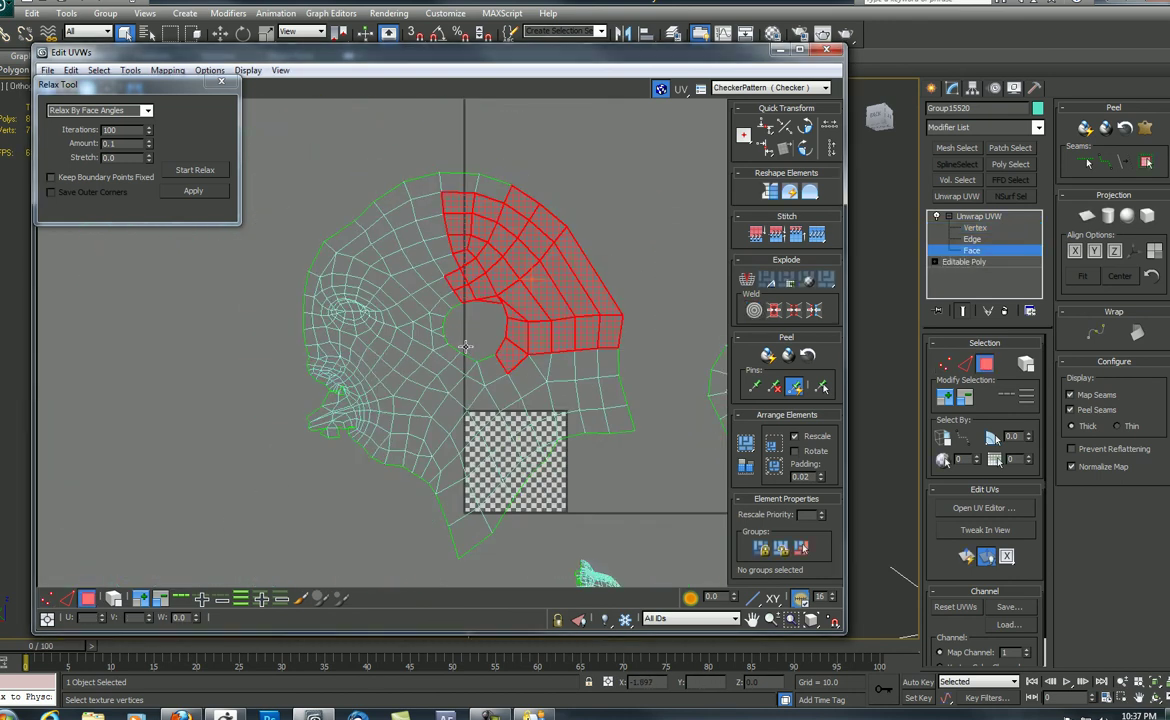
{"action": "left_click", "coordinate": [199, 170]}
{"action": "left_click", "coordinate": [203, 173]}
Turn on whole-element selection, select the entire joined head piece and relax it by face angles.
{"action": "scroll", "coordinate": [358, 248], "scroll_direction": "down", "scroll_amount": 2}
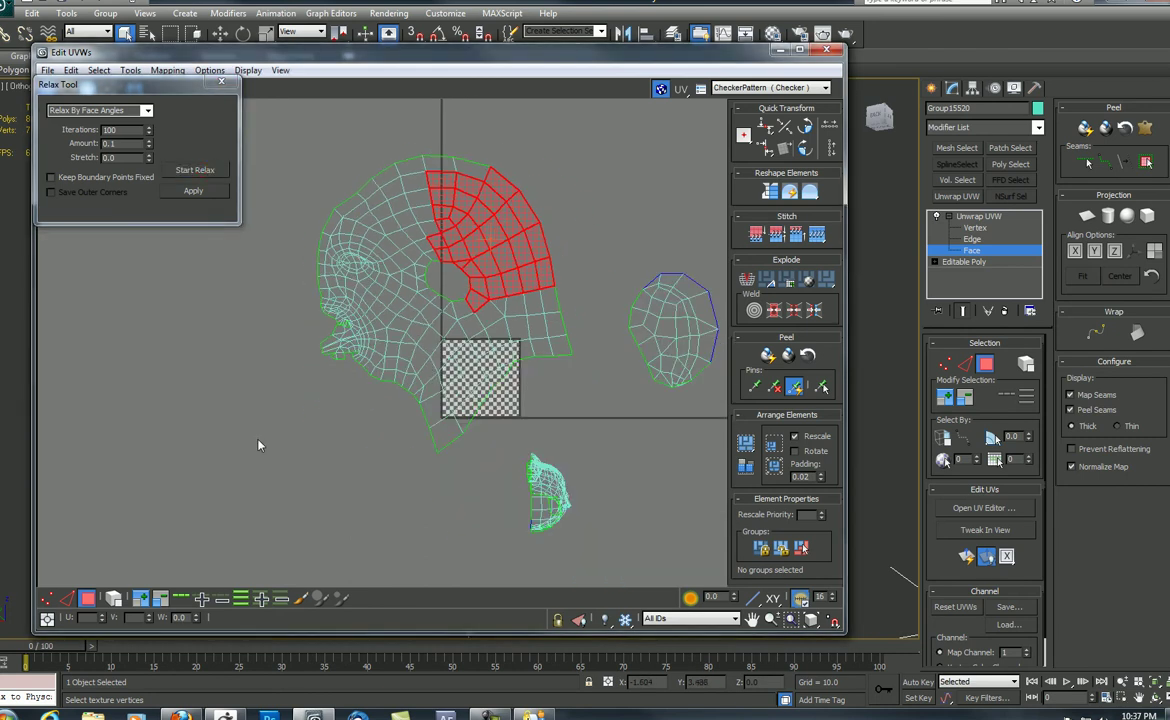
{"action": "left_click", "coordinate": [113, 598]}
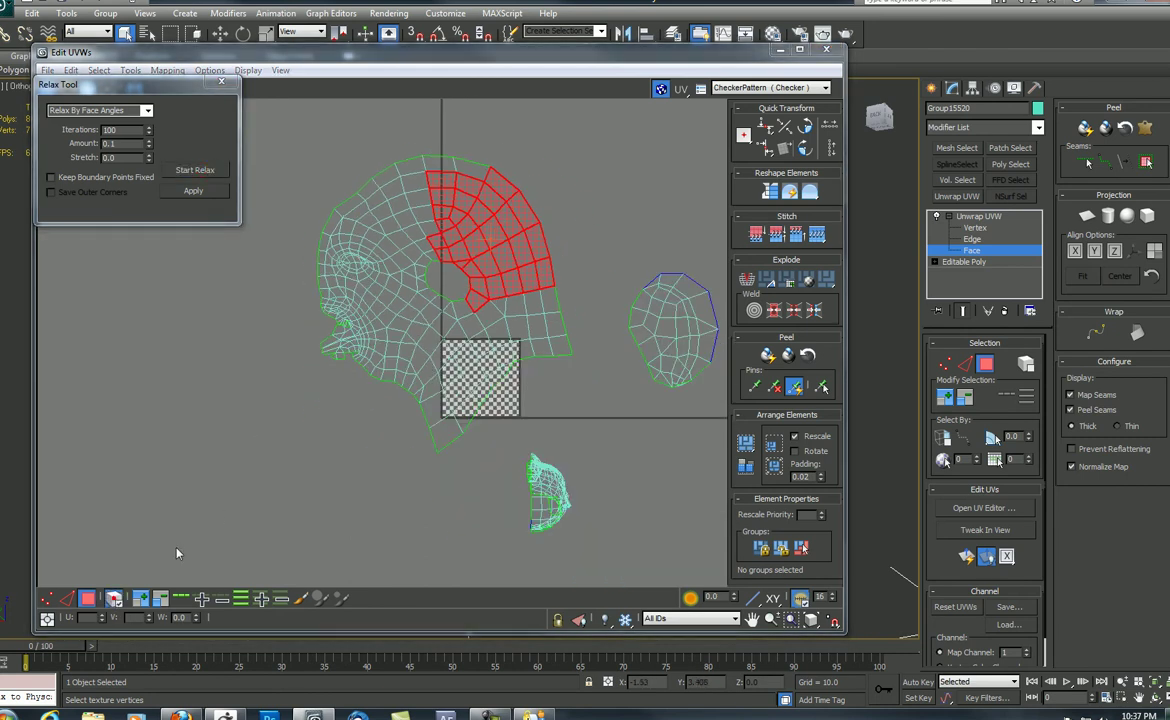
{"action": "left_click", "coordinate": [397, 339]}
{"action": "left_click", "coordinate": [196, 171]}
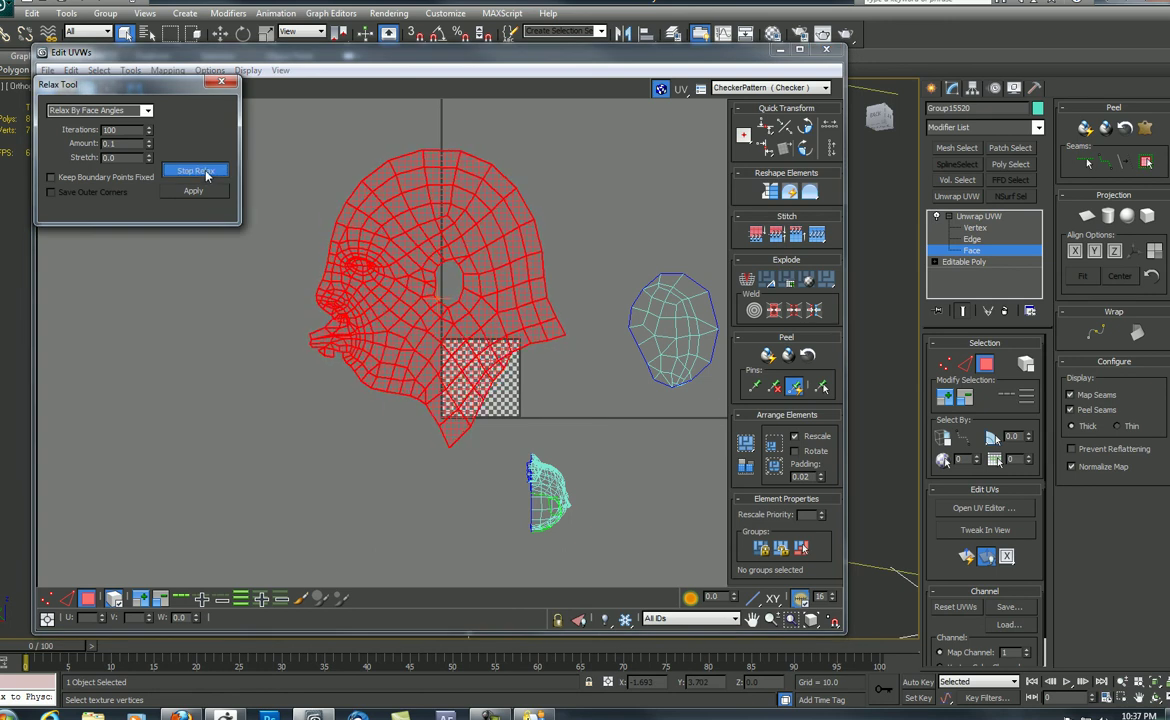
{"action": "left_click", "coordinate": [196, 171]}
{"action": "scroll", "coordinate": [300, 170], "scroll_direction": "up", "scroll_amount": 2}
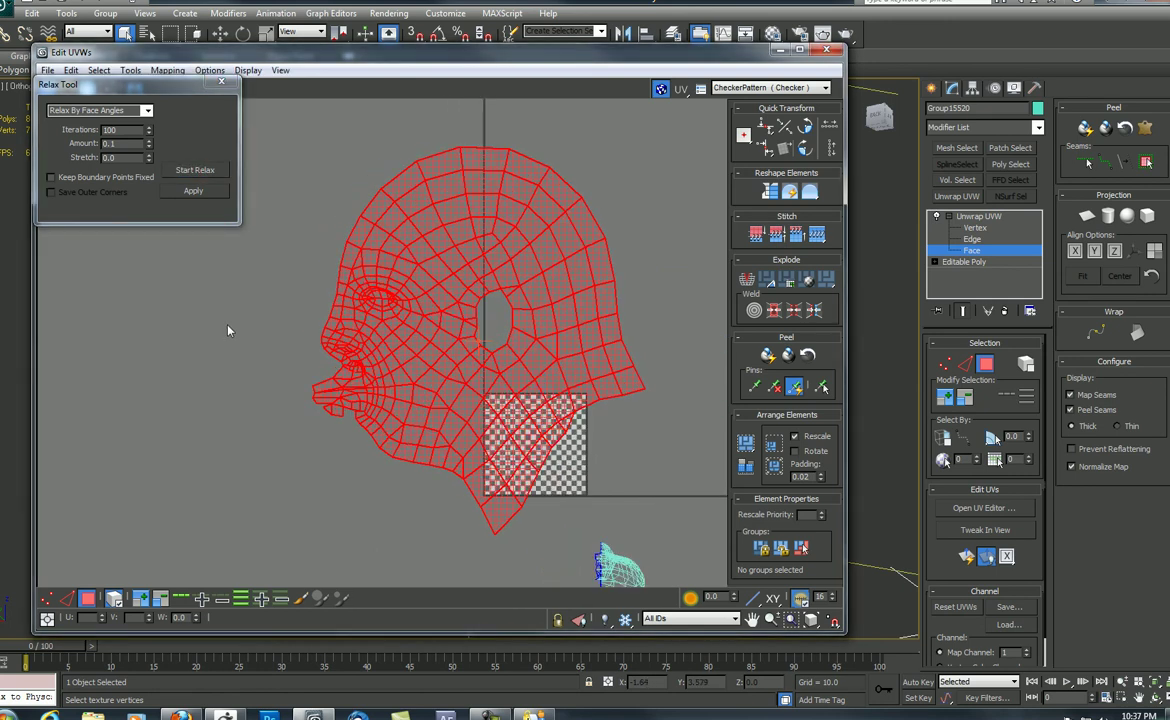
Deselect the head piece, apply the checker pattern display and examine the 3D head for distortion around the eyes, nose and mouth.
{"action": "left_click", "coordinate": [230, 328]}
{"action": "left_click_drag", "start_coordinate": [487, 58], "coordinate": [405, 64]}
{"action": "left_click", "coordinate": [652, 94]}
{"action": "left_click", "coordinate": [652, 106]}
{"action": "left_click_drag", "start_coordinate": [604, 59], "coordinate": [254, 99]}
{"action": "scroll", "coordinate": [628, 220], "scroll_direction": "up", "scroll_amount": 2}
{"action": "middle_click_drag", "start_coordinate": [616, 135], "coordinate": [565, 373]}
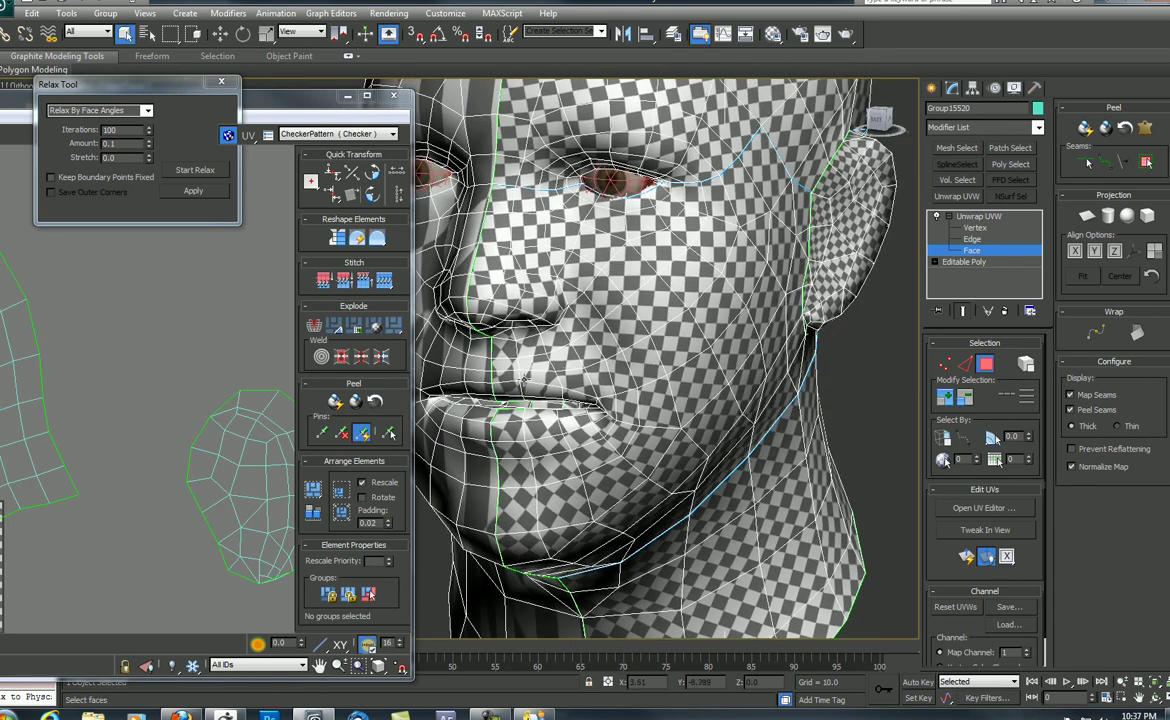
{"action": "middle_click_drag", "start_coordinate": [485, 317], "coordinate": [588, 322], "text": "alt"}
{"action": "scroll", "coordinate": [689, 316], "scroll_direction": "up", "scroll_amount": 3}
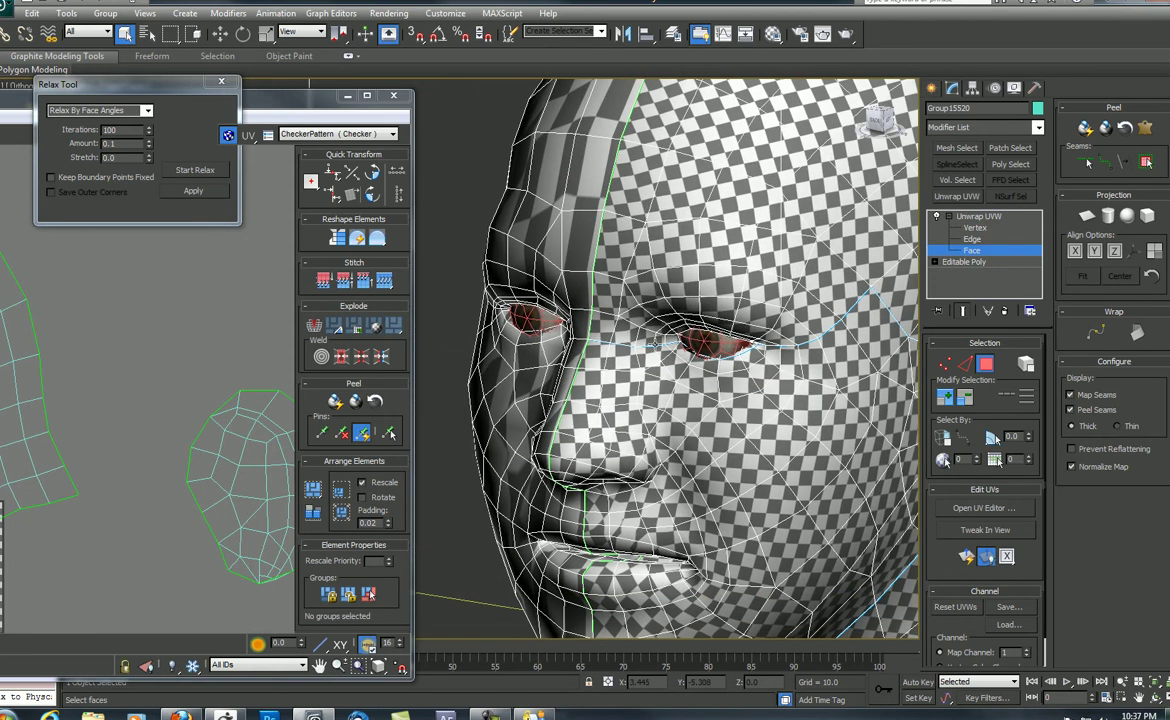
Close the Relax tool and bring the UV editor with the head layout back into view.
{"action": "left_click", "coordinate": [220, 84]}
{"action": "left_click_drag", "start_coordinate": [204, 104], "coordinate": [488, 96]}
{"action": "middle_click_drag", "start_coordinate": [379, 291], "coordinate": [471, 234]}
{"action": "middle_click_drag", "start_coordinate": [517, 373], "coordinate": [344, 338]}
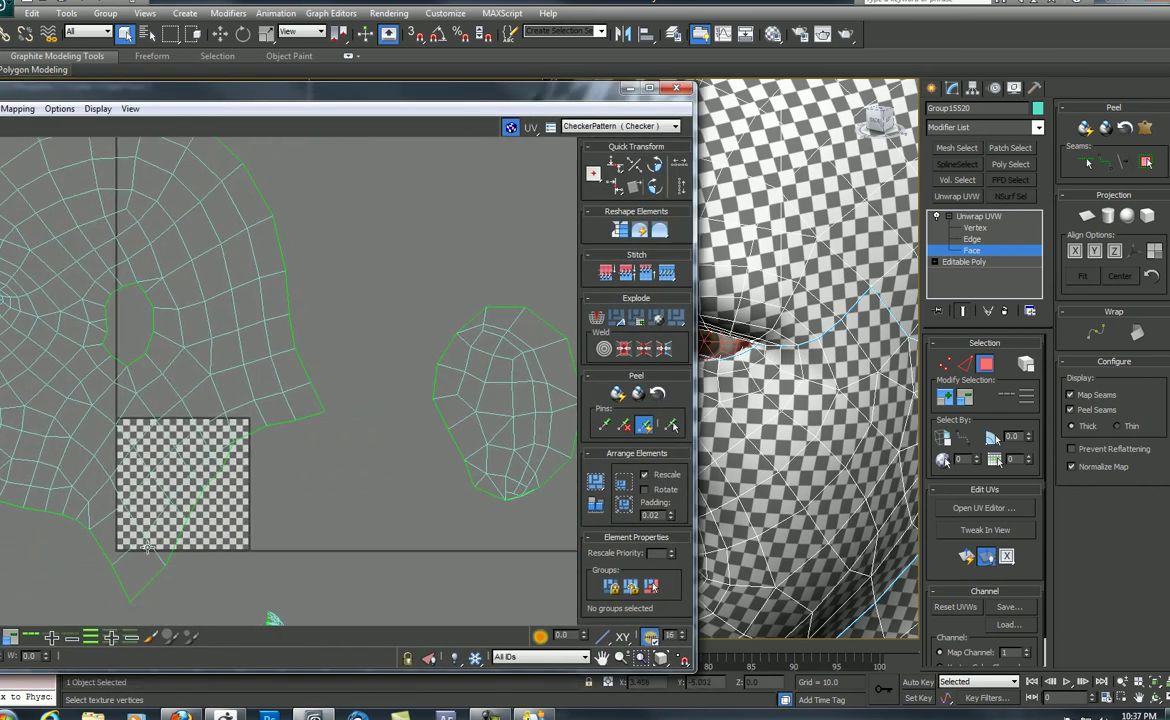
Close the UV editor and return to the top level of the Unwrap UVW modifier.
{"action": "left_click_drag", "start_coordinate": [280, 113], "coordinate": [313, 113]}
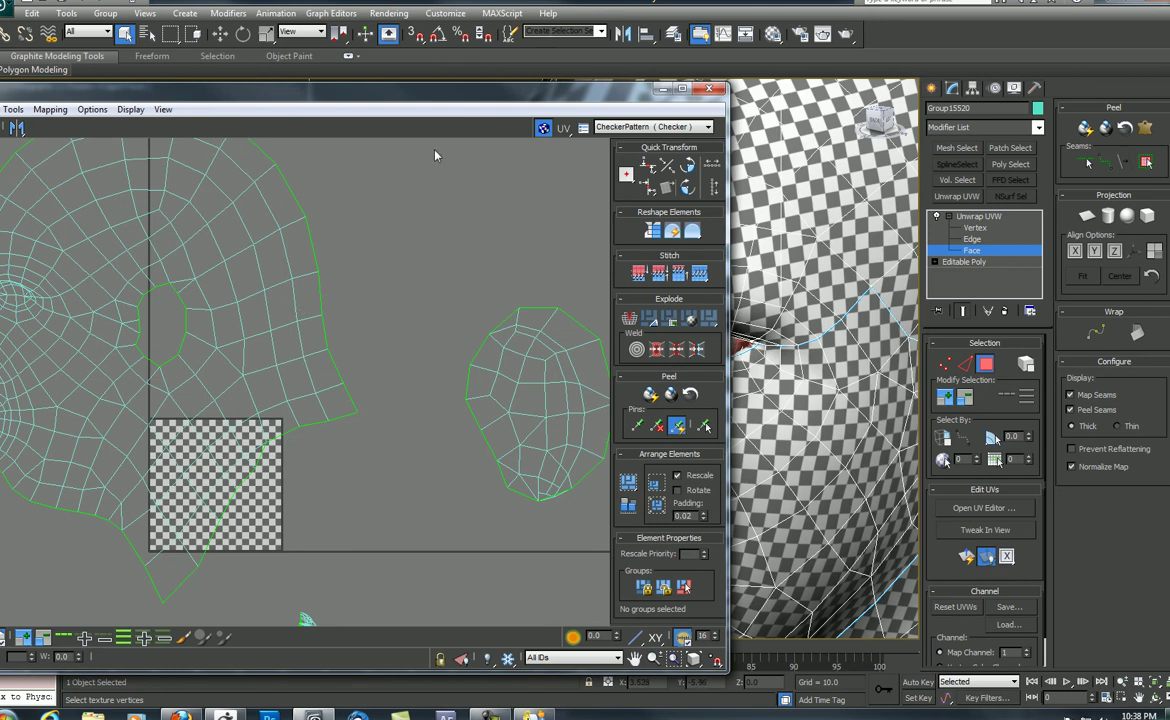
{"action": "left_click_drag", "start_coordinate": [426, 98], "coordinate": [357, 116]}
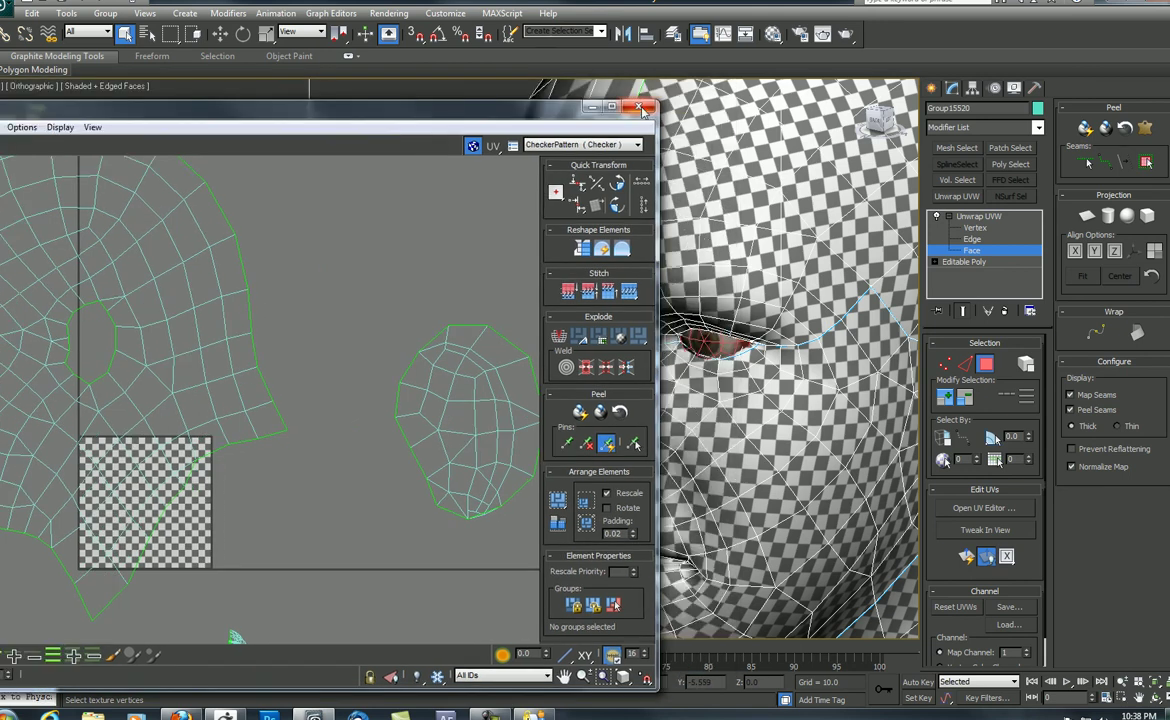
{"action": "left_click", "coordinate": [640, 107]}
{"action": "left_click", "coordinate": [980, 216]}
{"action": "right_click", "coordinate": [984, 218]}
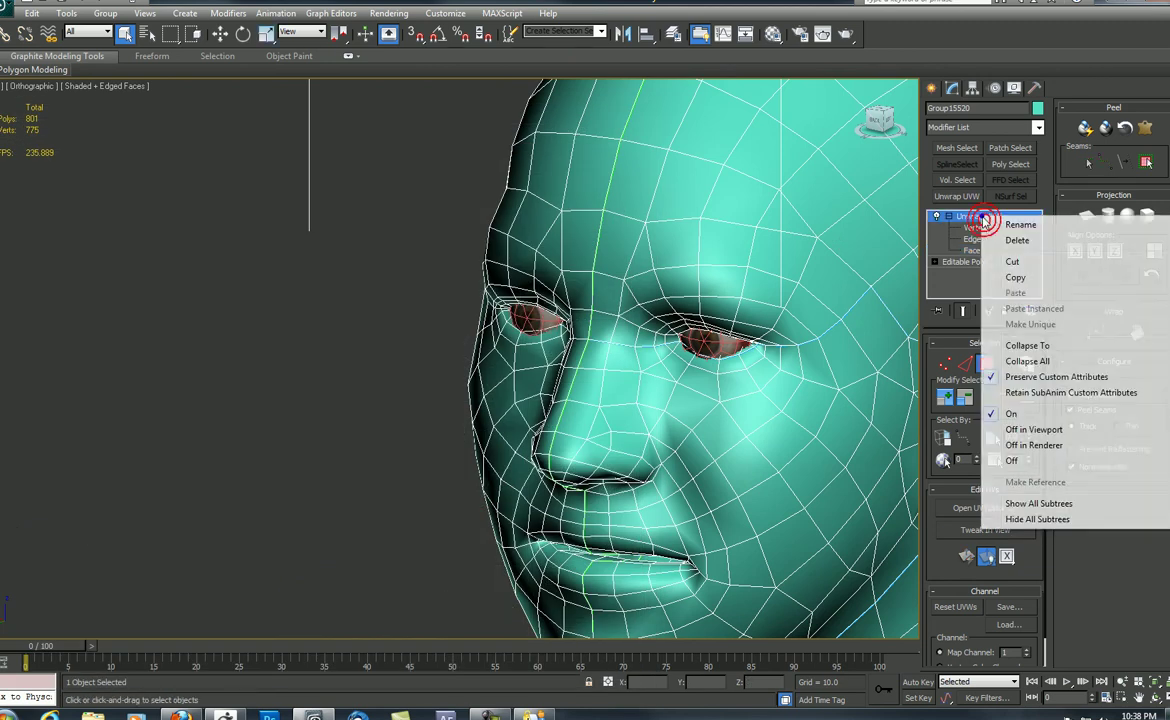
{"action": "left_click", "coordinate": [963, 222]}
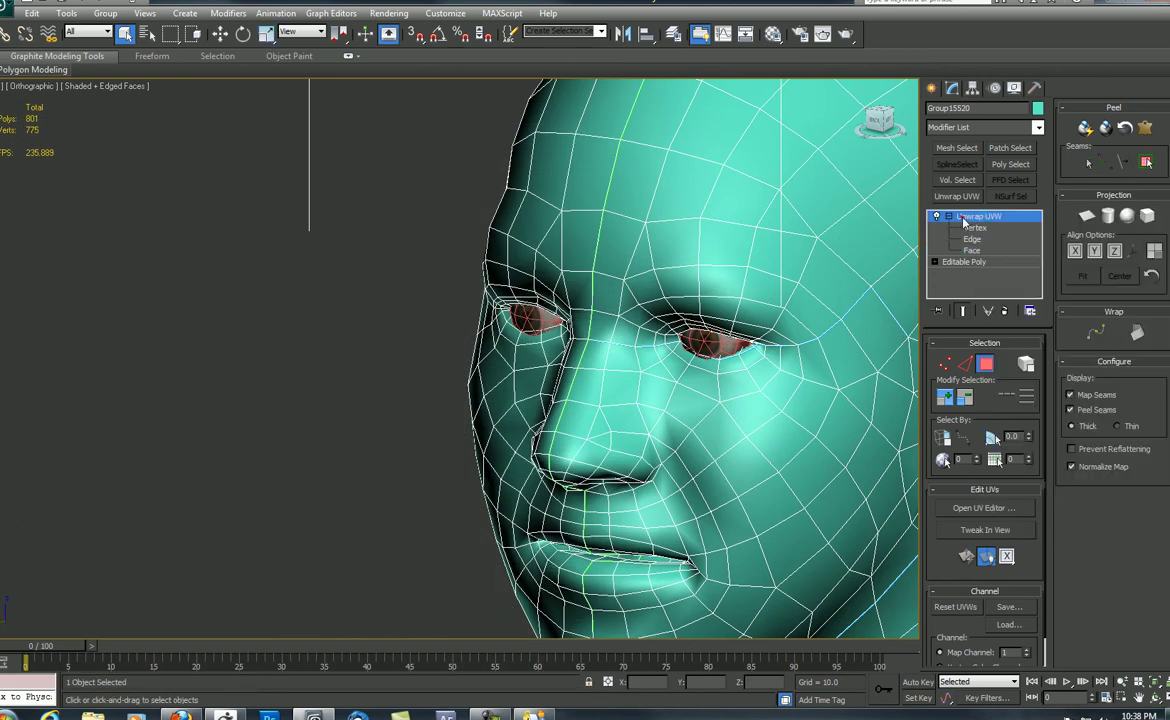
Load the saved UV file "Head uvs.uvw" from the German Engineer folder onto the head.
{"action": "left_click", "coordinate": [963, 221]}
{"action": "left_click", "coordinate": [968, 216]}
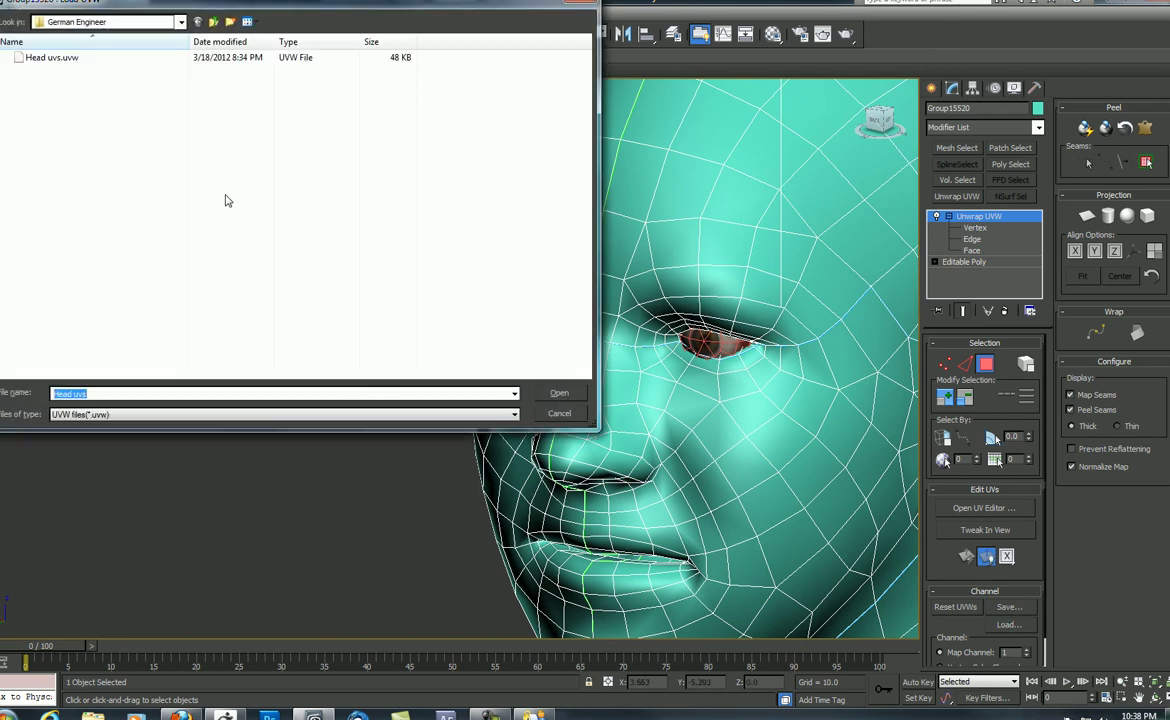
{"action": "left_click", "coordinate": [52, 57]}
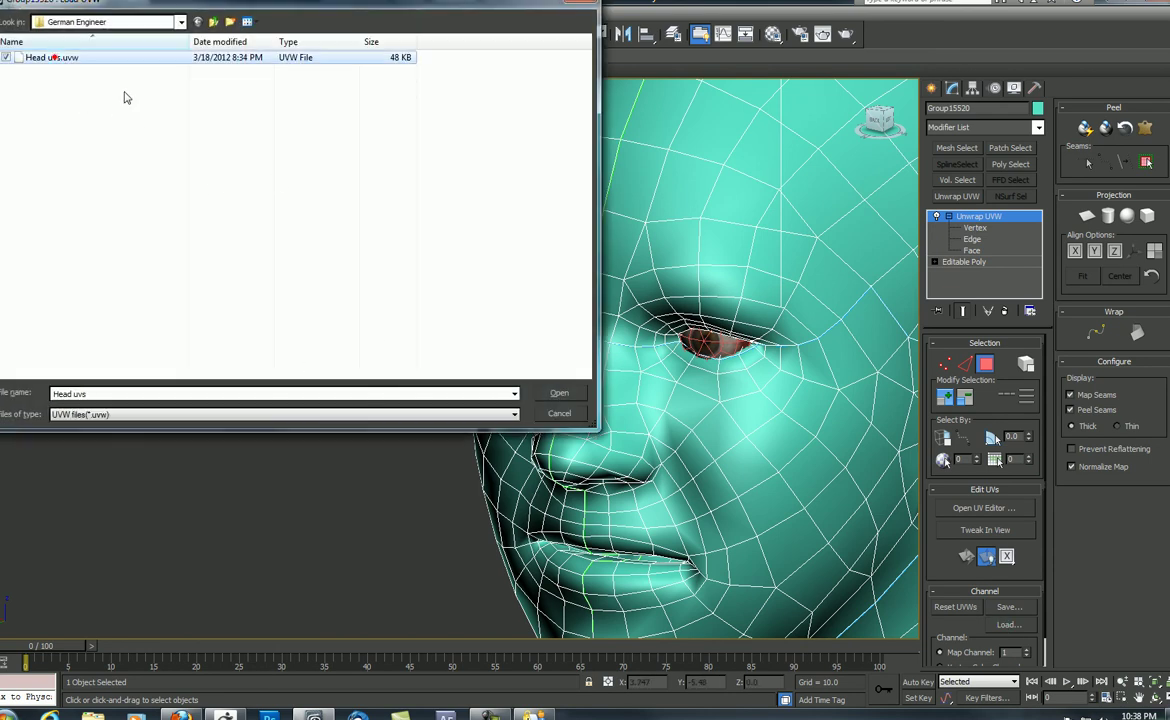
{"action": "left_click", "coordinate": [561, 394]}
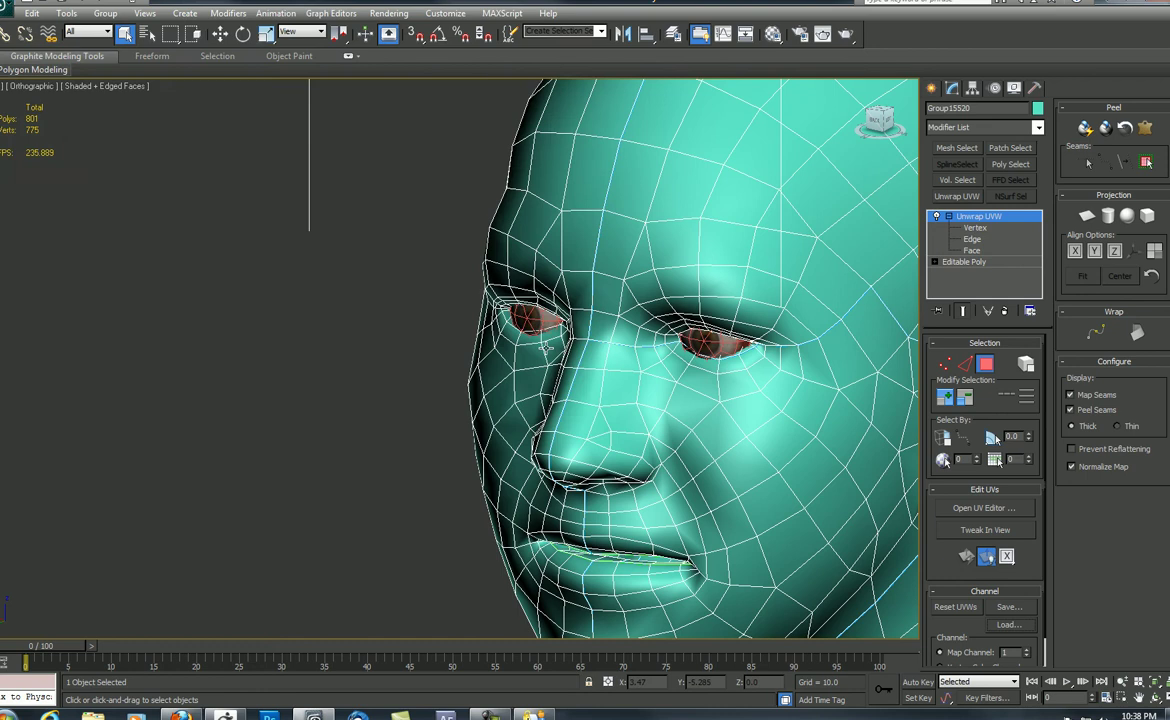
Open the loaded layout in the UV editor and select the whole main head piece in face mode.
{"action": "left_click", "coordinate": [966, 509]}
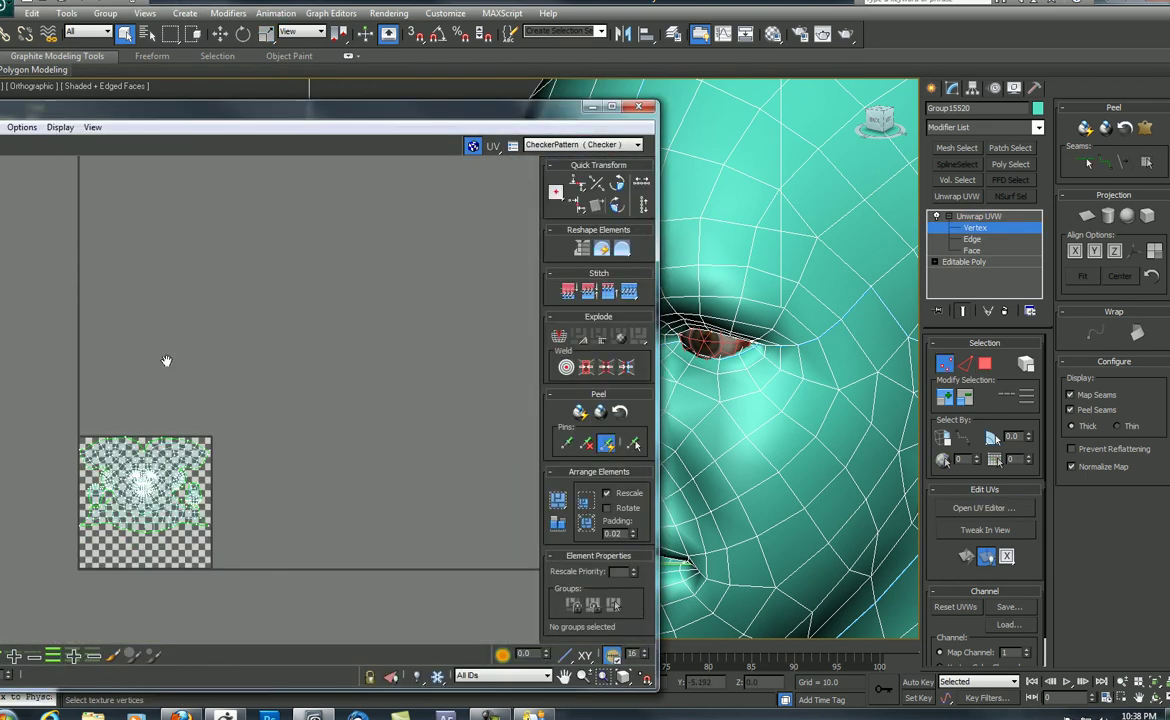
{"action": "scroll", "coordinate": [262, 355], "scroll_direction": "up", "scroll_amount": 5}
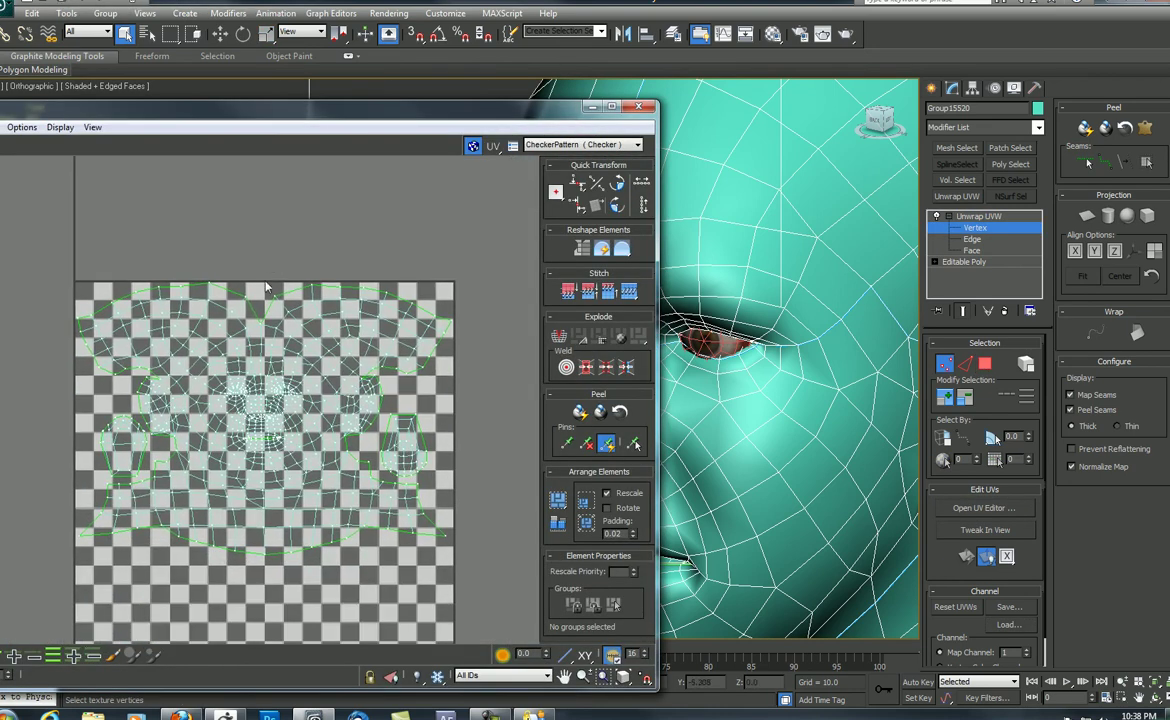
{"action": "left_click_drag", "start_coordinate": [274, 116], "coordinate": [509, 84]}
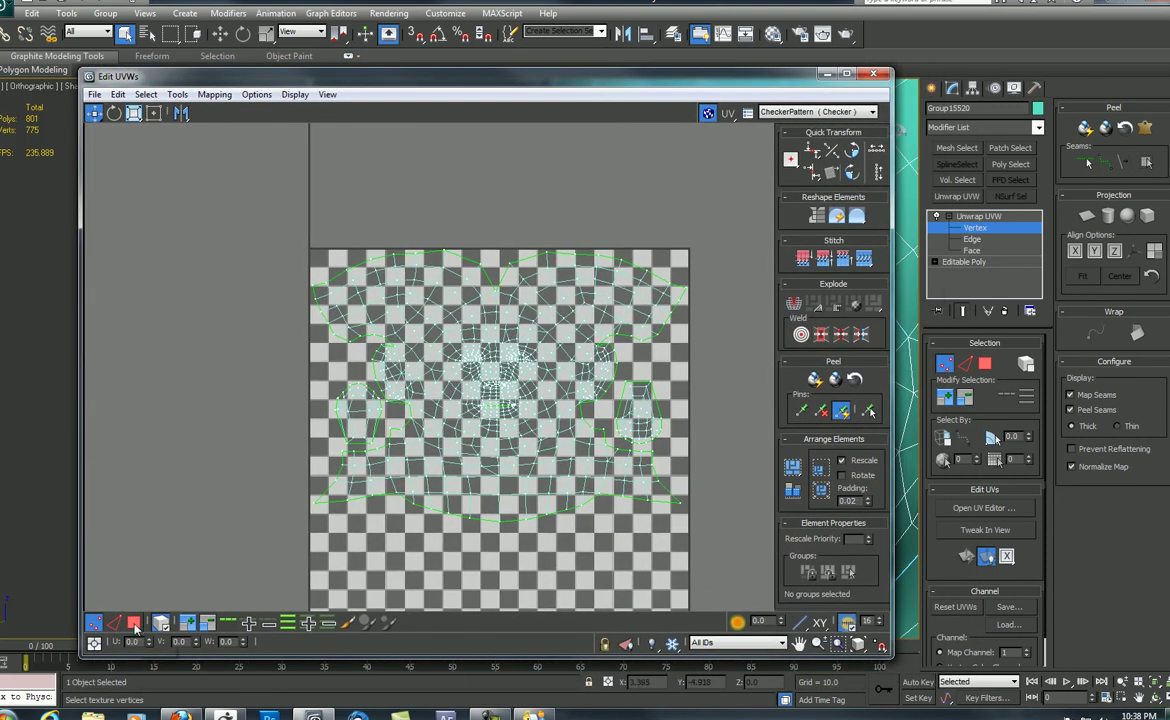
{"action": "left_click", "coordinate": [134, 623]}
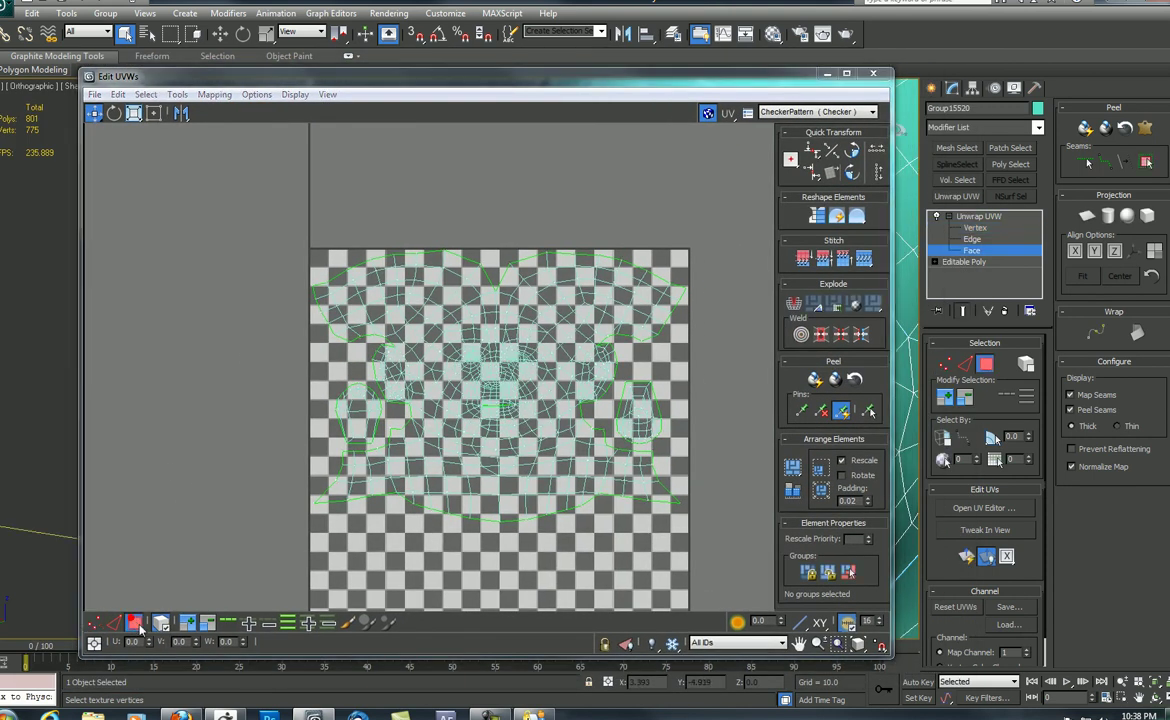
{"action": "left_click", "coordinate": [420, 418]}
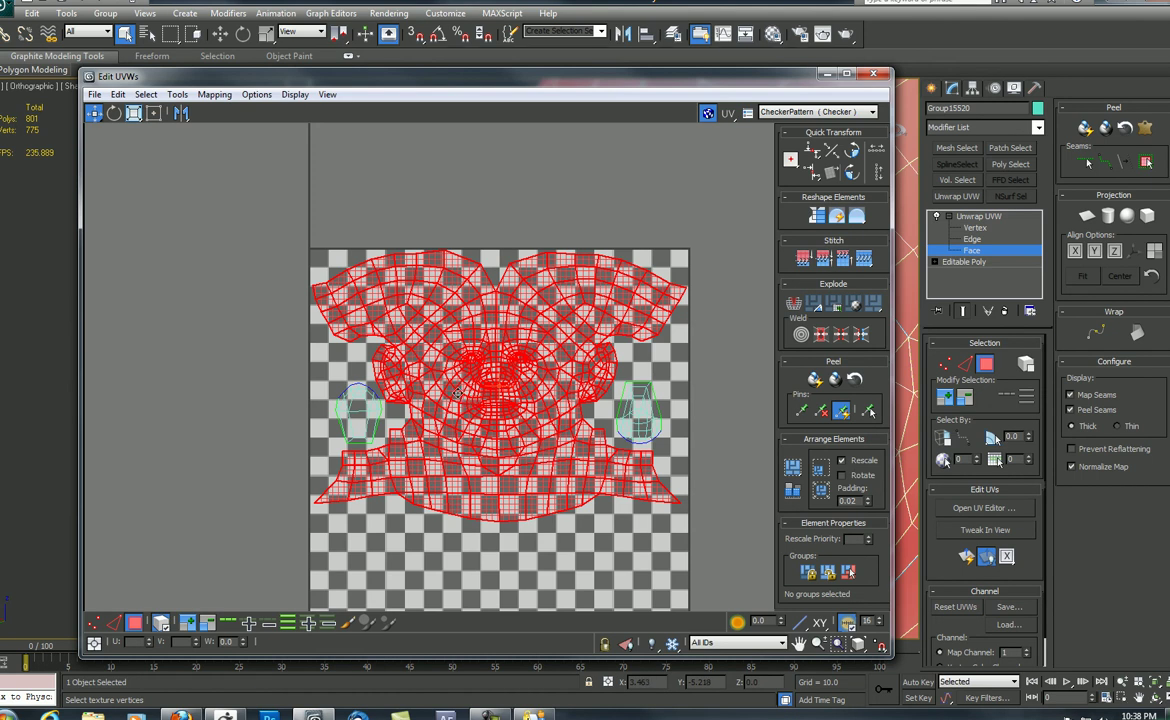
{"action": "middle_click_drag", "start_coordinate": [457, 393], "coordinate": [426, 323]}
Try a background tile brightness of 0.256 in the unwrap preferences and close them without accepting.
{"action": "left_click", "coordinate": [292, 95]}
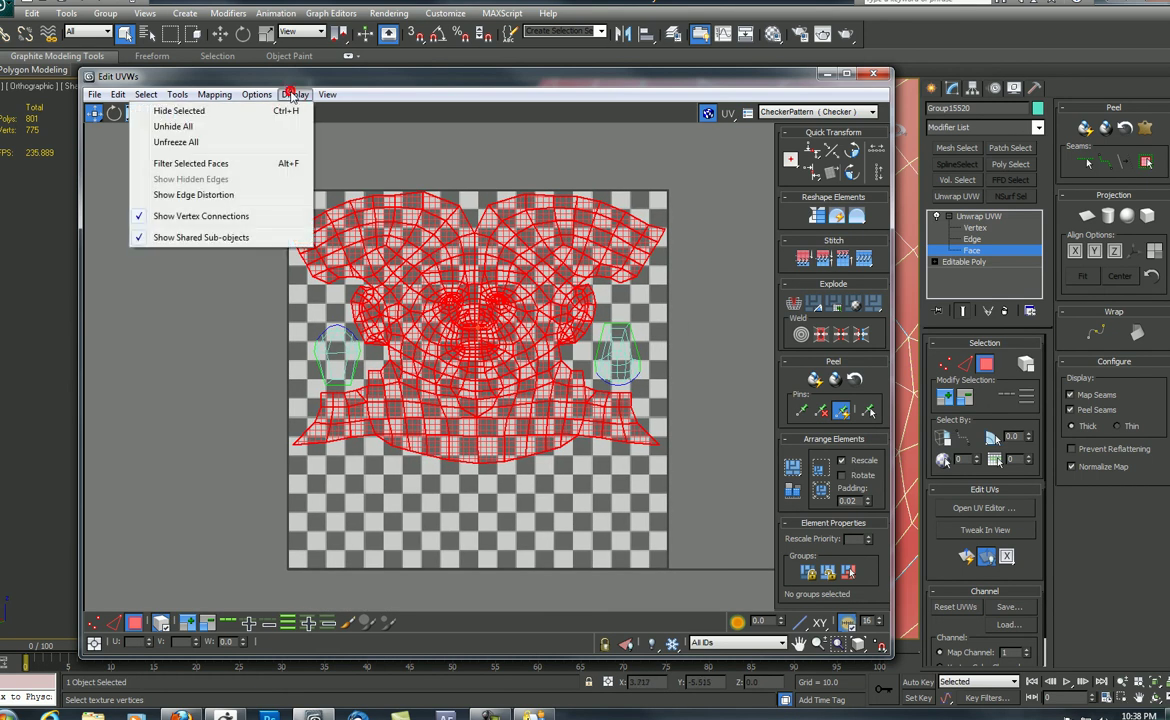
{"action": "left_click", "coordinate": [133, 169]}
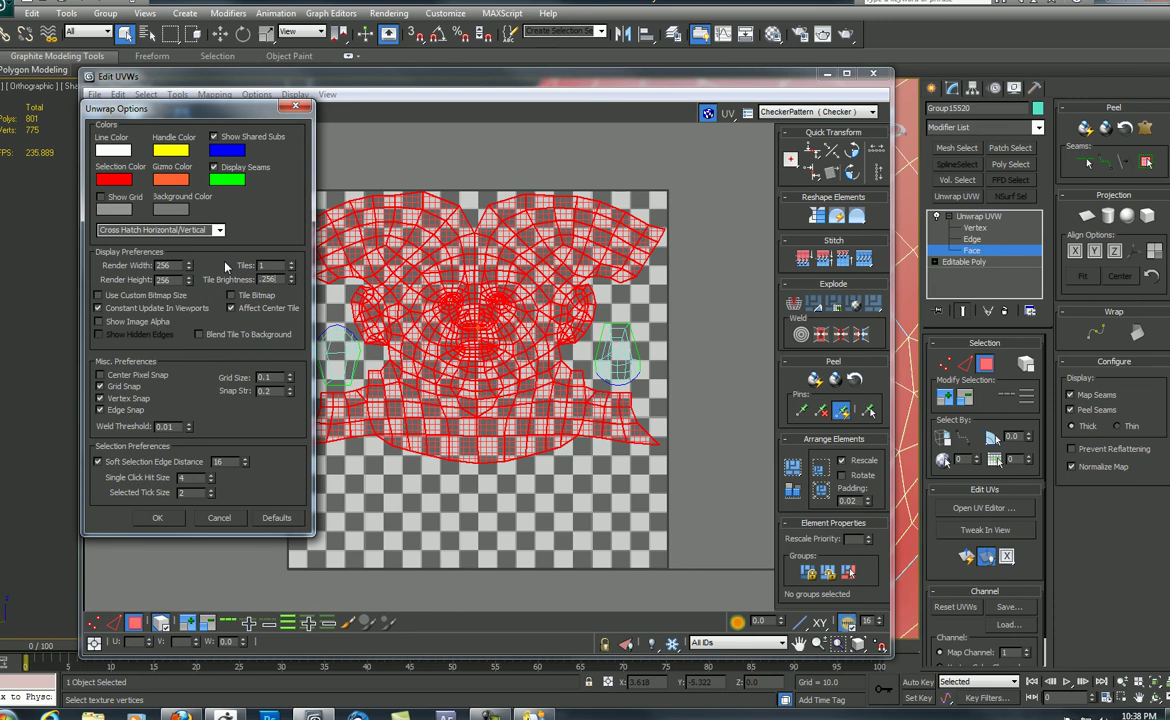
{"action": "key", "text": "Return"}
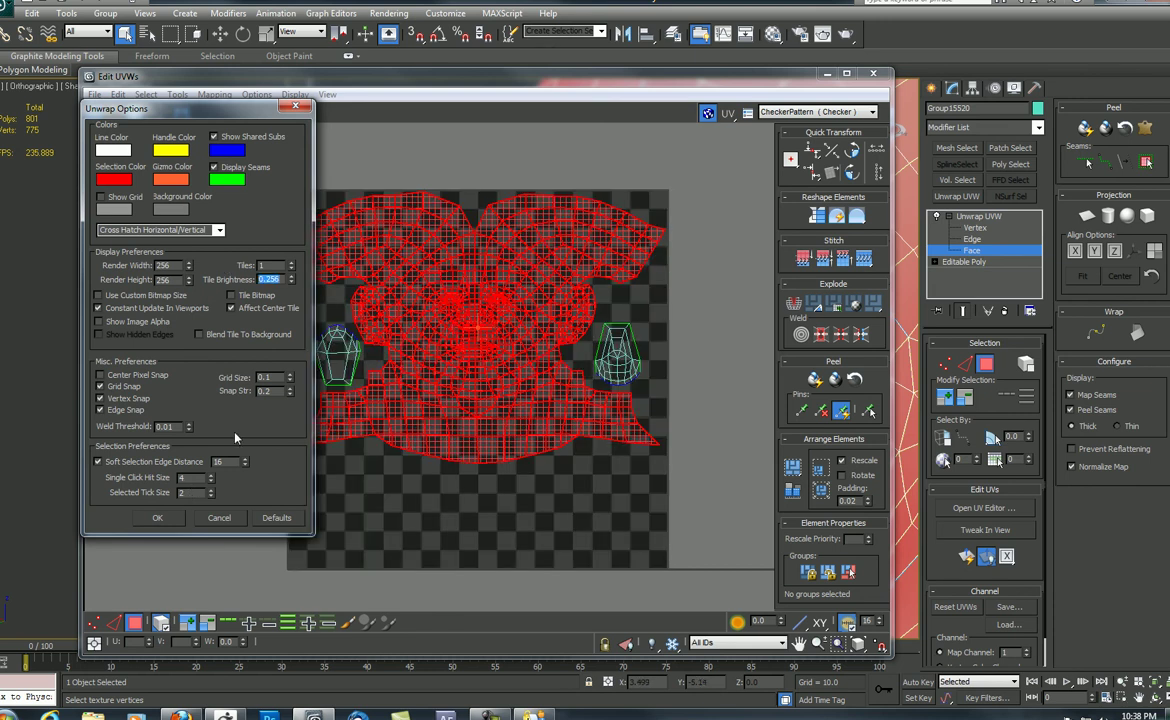
{"action": "left_click", "coordinate": [295, 106]}
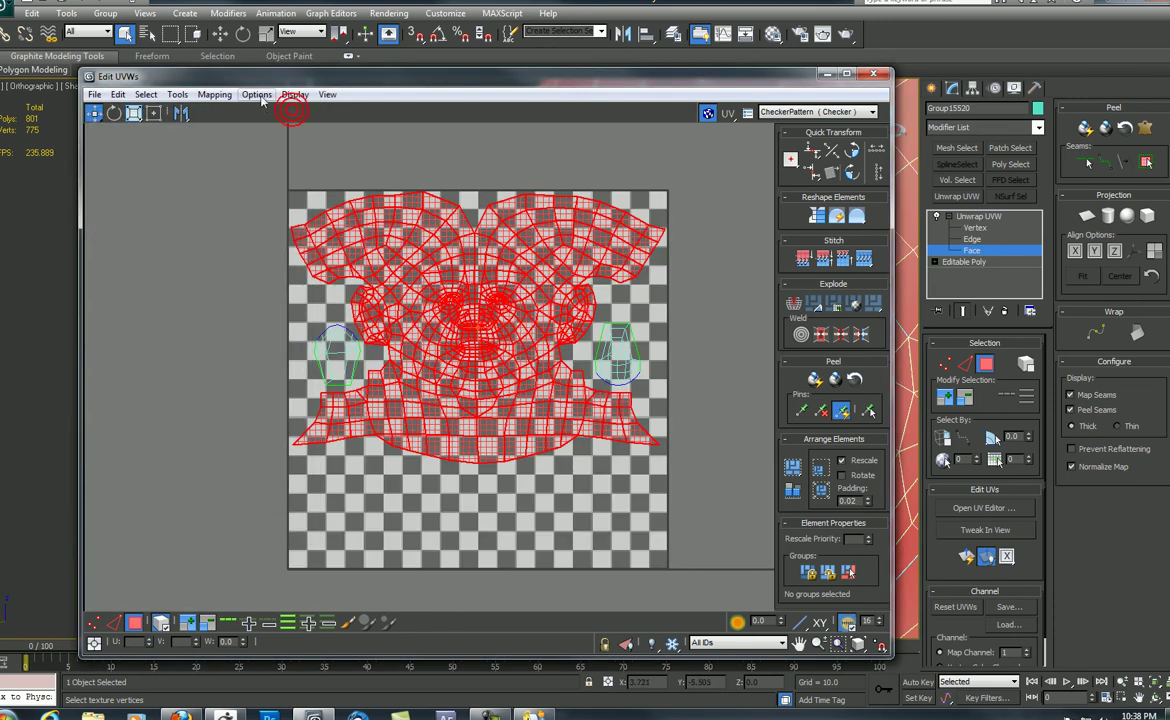
Save the current UV editor settings as the default and close the UV editor.
{"action": "left_click", "coordinate": [257, 95]}
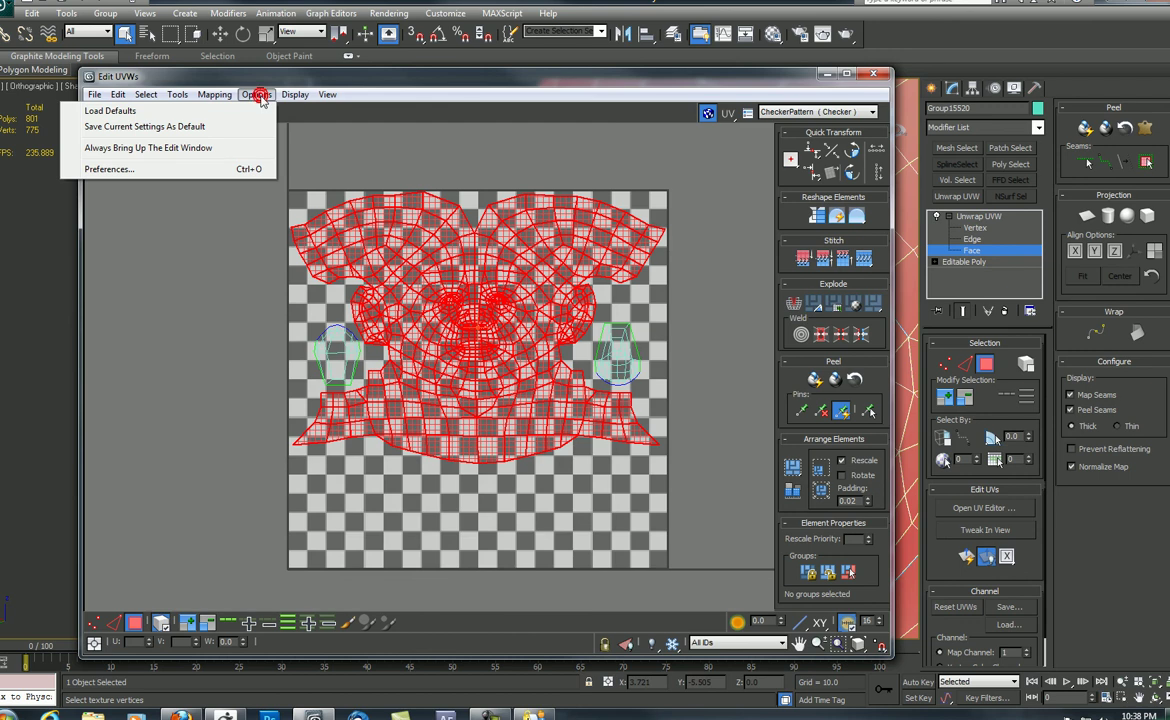
{"action": "left_click", "coordinate": [166, 128]}
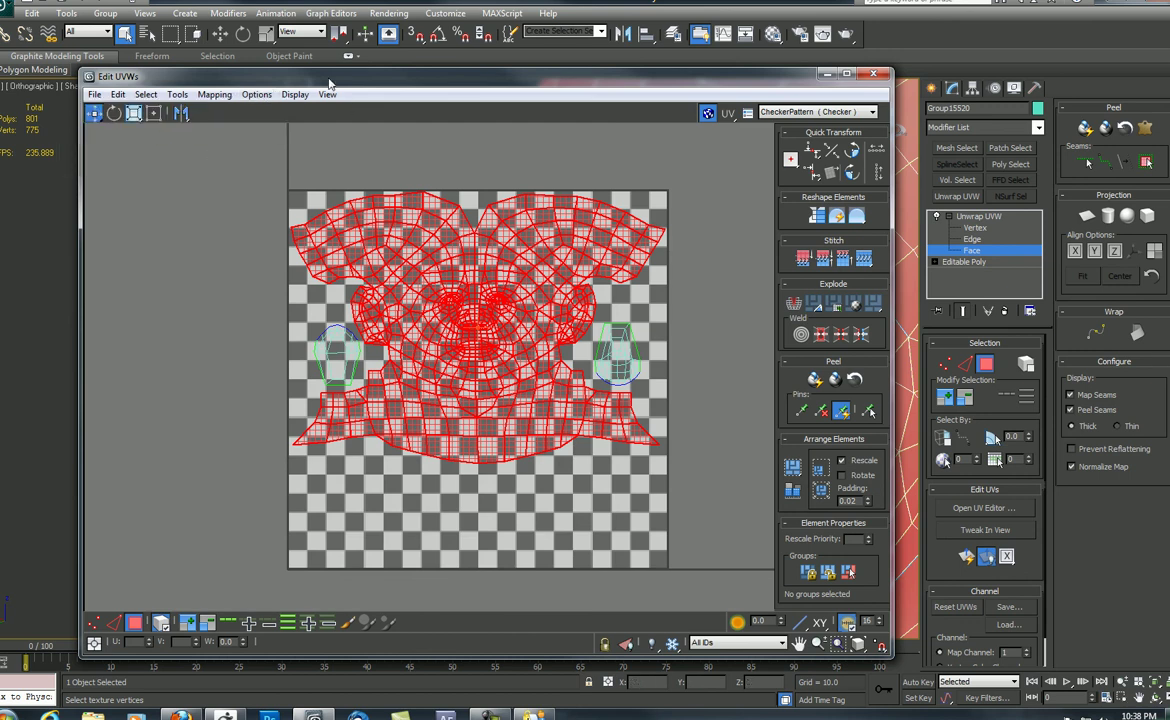
{"action": "left_click_drag", "start_coordinate": [302, 76], "coordinate": [227, 47]}
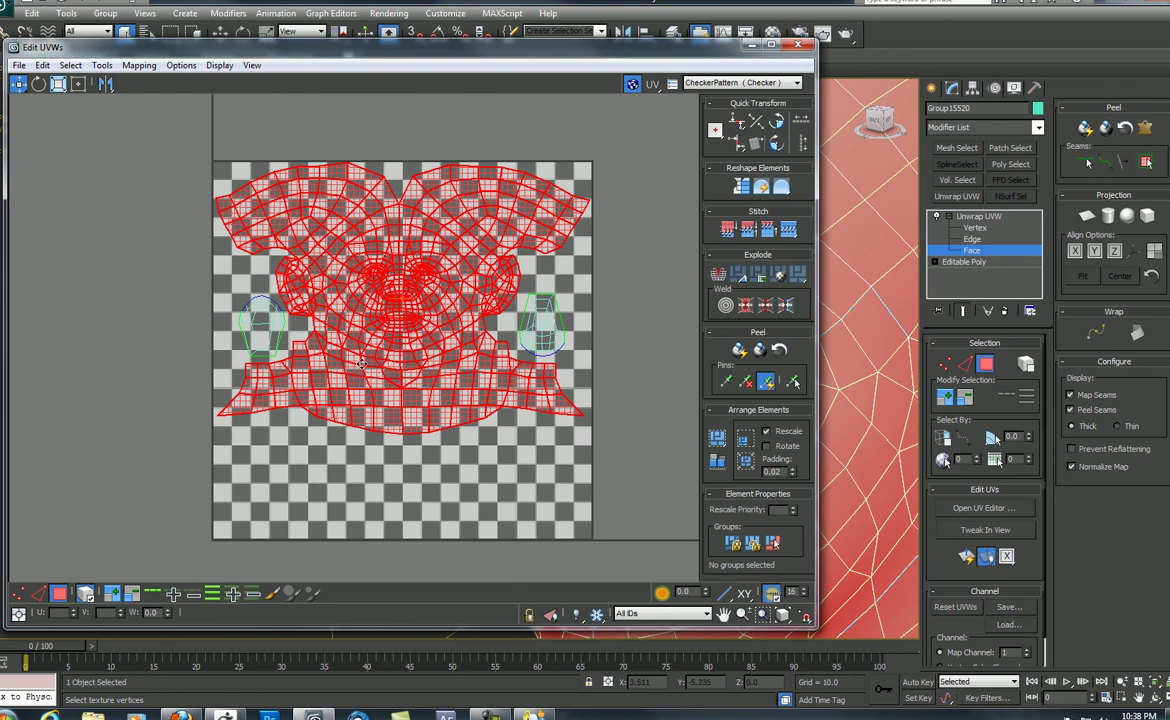
{"action": "left_click_drag", "start_coordinate": [727, 50], "coordinate": [664, 70]}
{"action": "left_click", "coordinate": [733, 68]}
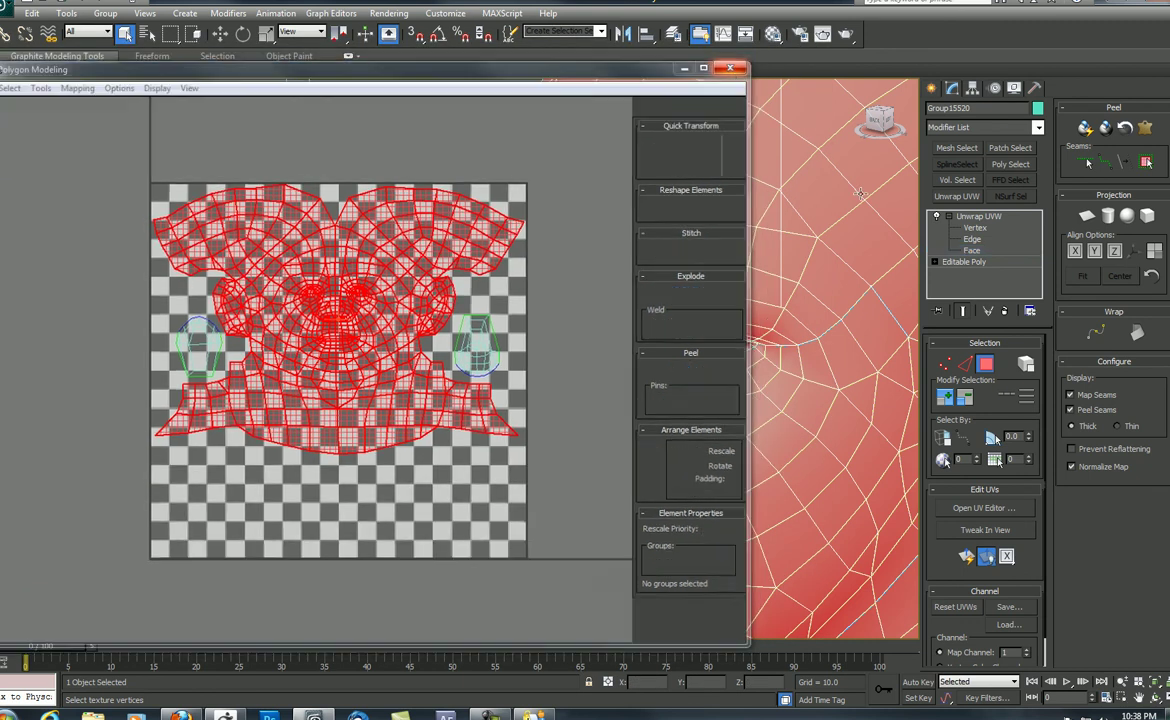
Collapse the head's entire modifier stack into the Editable Poly and frame the whole head.
{"action": "left_click", "coordinate": [985, 217]}
{"action": "right_click", "coordinate": [985, 219]}
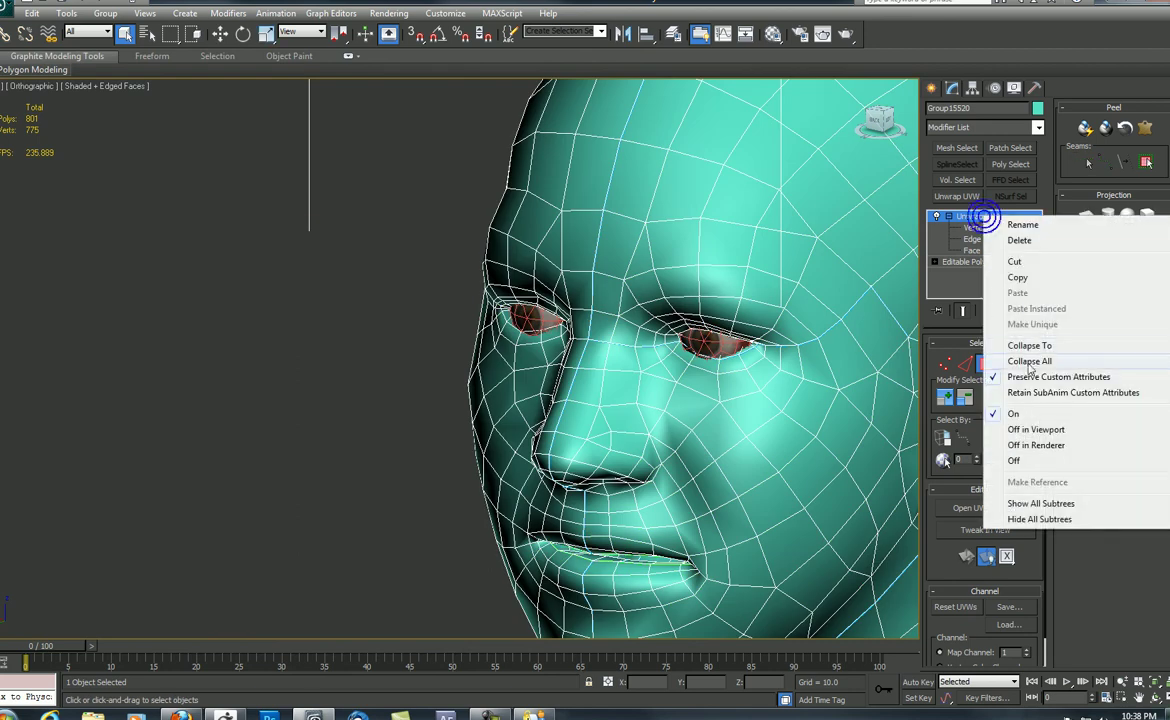
{"action": "left_click", "coordinate": [965, 358]}
{"action": "middle_click_drag", "start_coordinate": [752, 253], "coordinate": [660, 255]}
{"action": "key", "text": "z"}
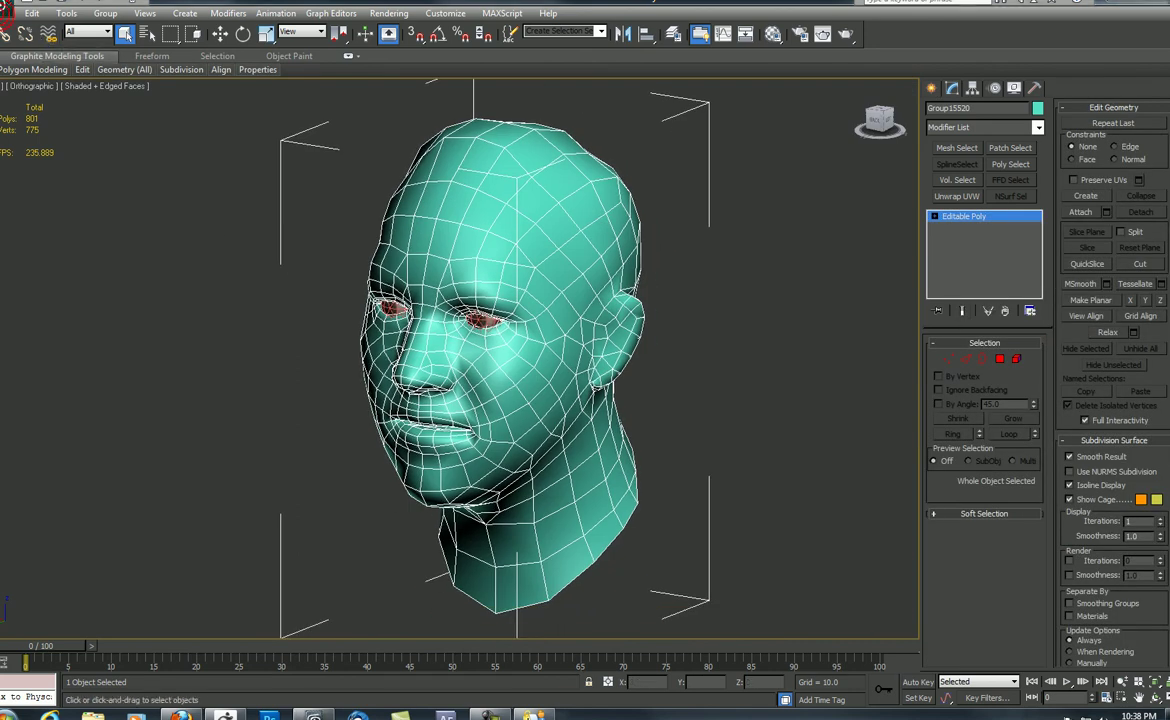
Export only the selected head as an OBJ, replacing the existing "head with UVs" file.
{"action": "left_click", "coordinate": [6, 6]}
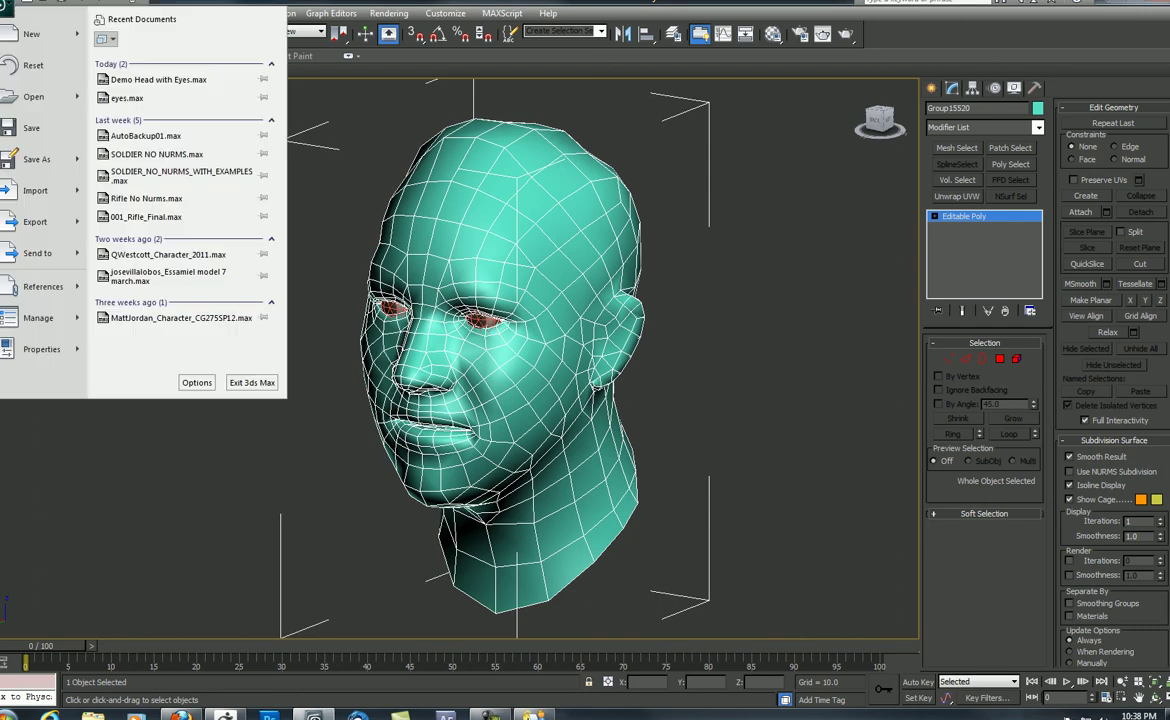
{"action": "mouse_move", "coordinate": [18, 222]}
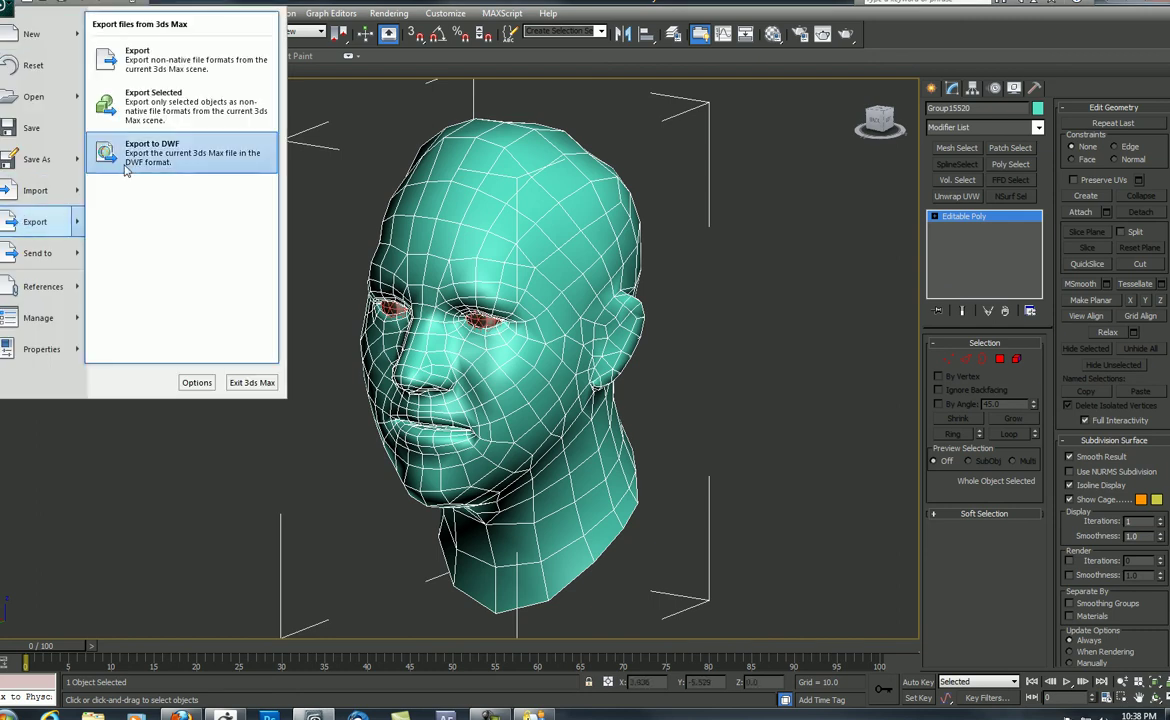
{"action": "left_click", "coordinate": [127, 119]}
{"action": "left_click", "coordinate": [55, 84]}
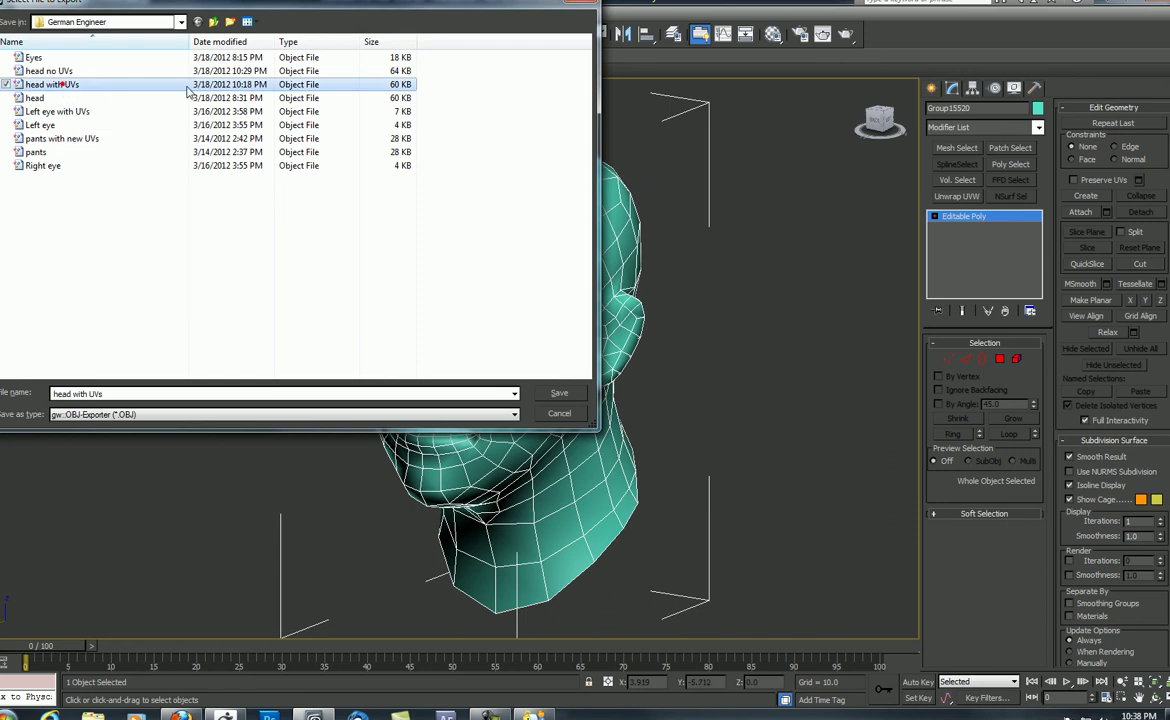
{"action": "left_click", "coordinate": [560, 394]}
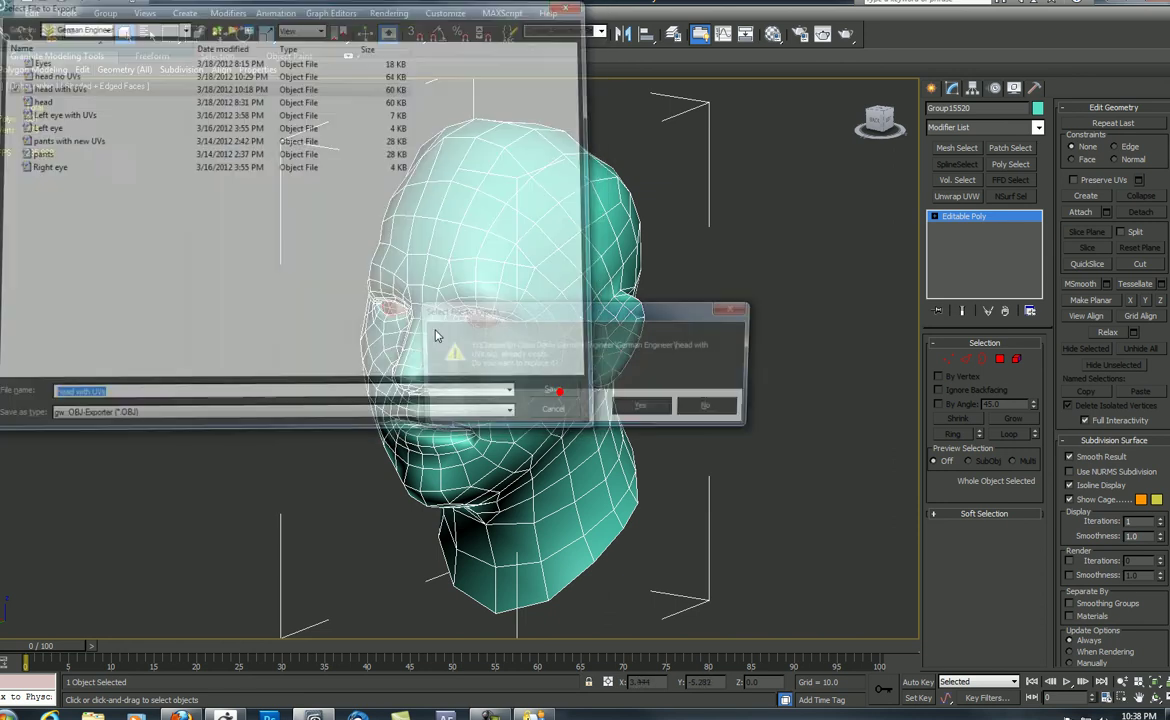
{"action": "left_click", "coordinate": [660, 407]}
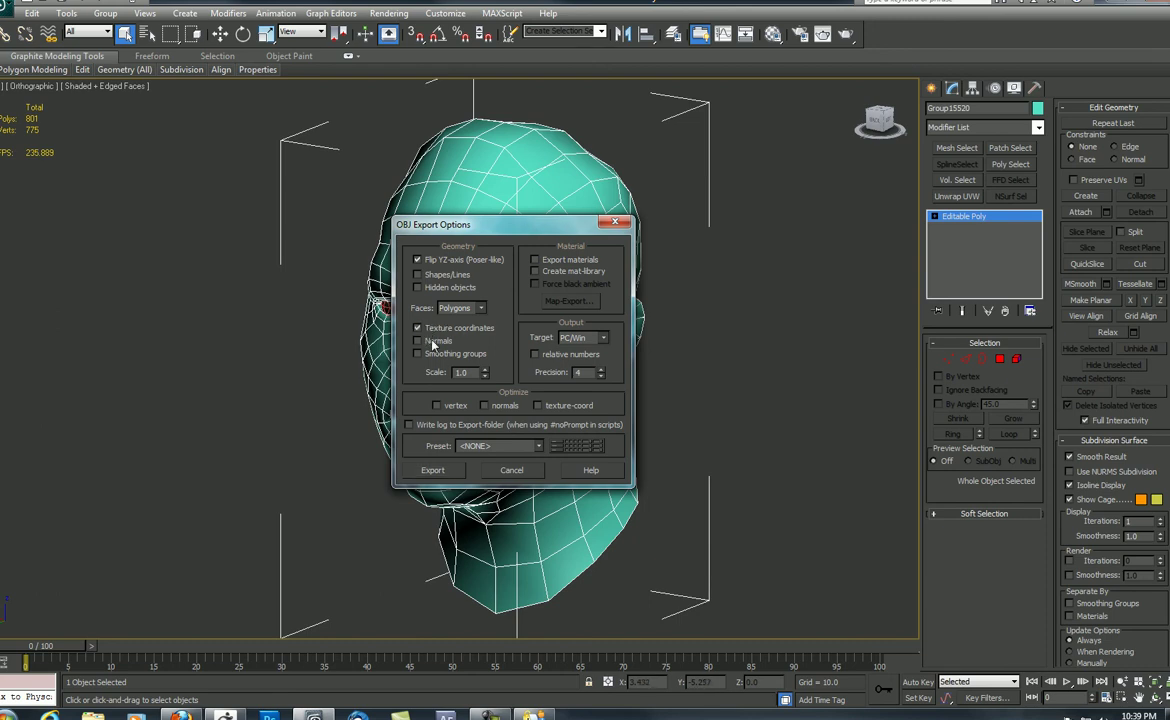
Export the OBJ as polygons with texture coordinates and without normals, and dismiss the finished export report.
{"action": "left_click", "coordinate": [434, 341]}
{"action": "left_click", "coordinate": [433, 471]}
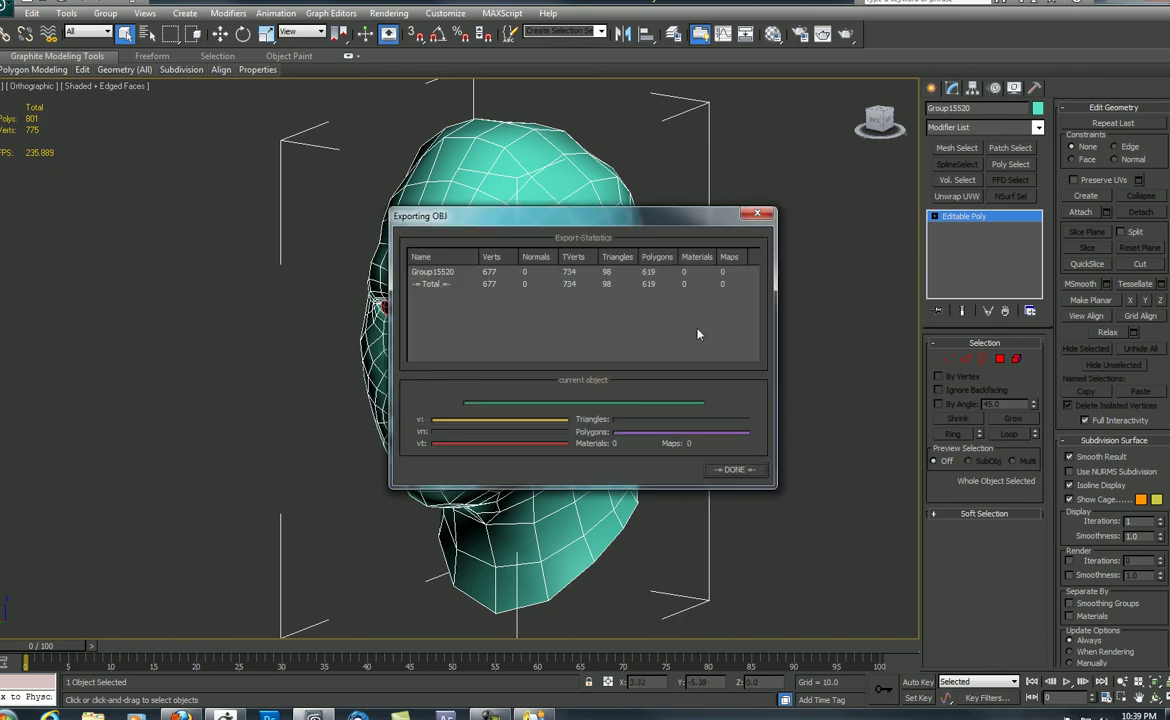
{"action": "left_click", "coordinate": [737, 466]}
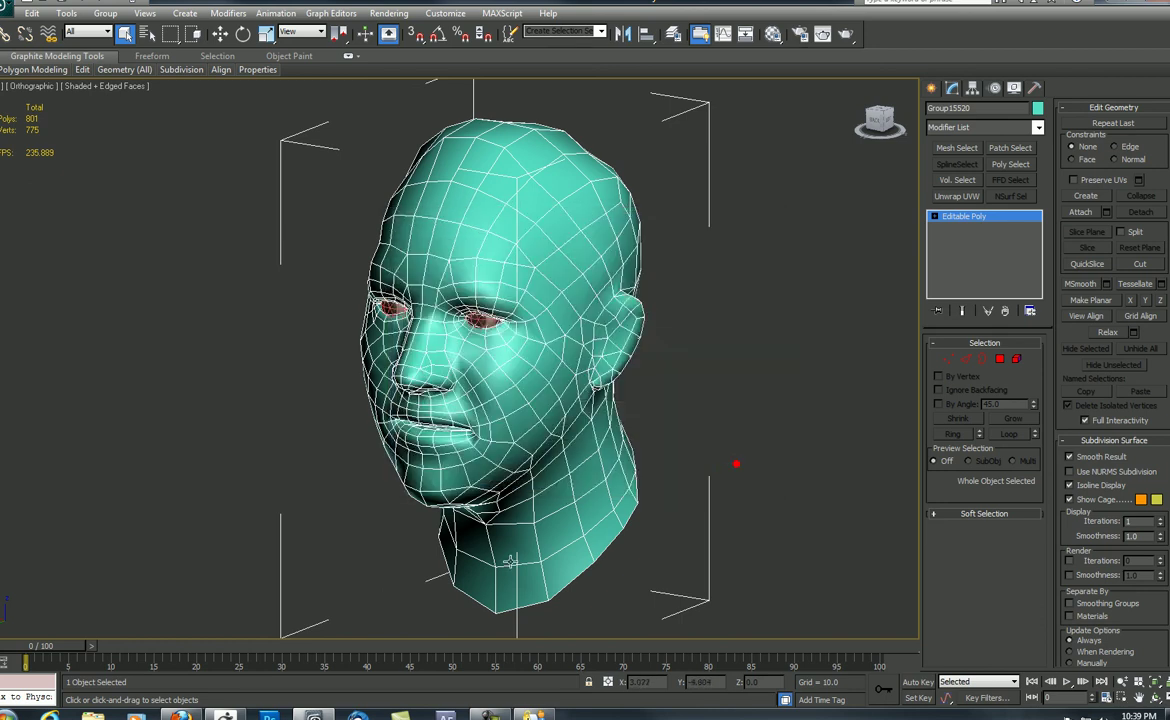
Switch to ZBrush and import the "head with UVs" mesh into the selected low-resolution head subtool.
{"action": "left_click", "coordinate": [226, 716]}
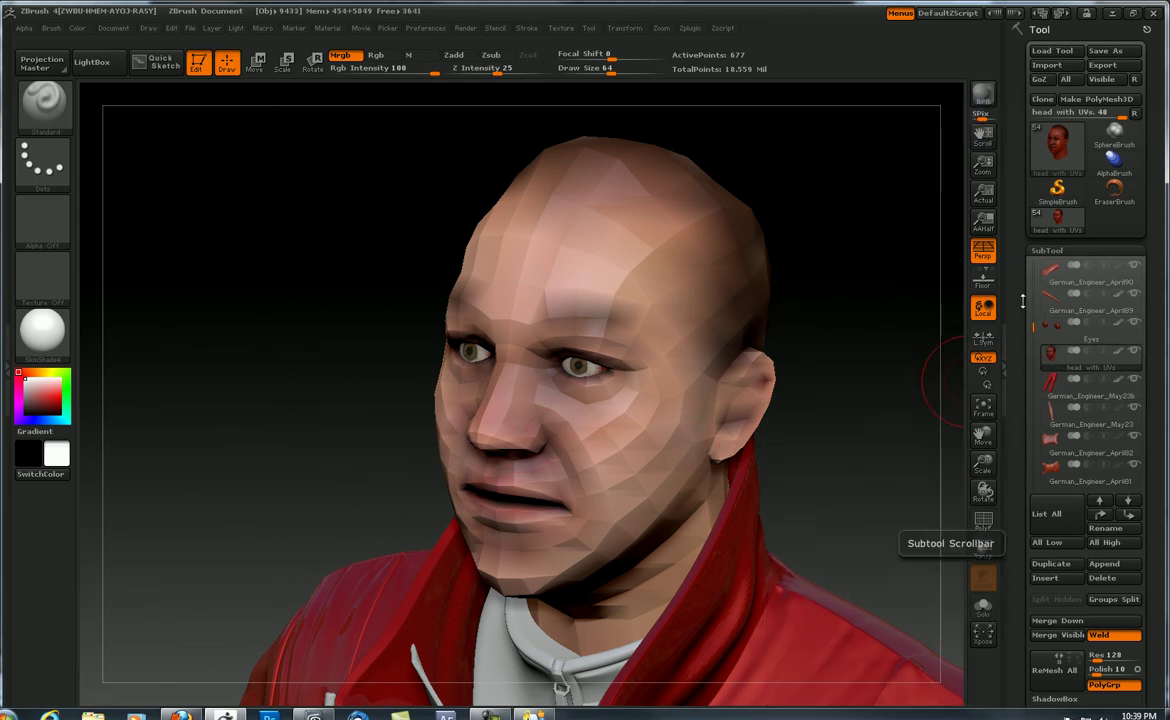
{"action": "left_click", "coordinate": [1044, 66]}
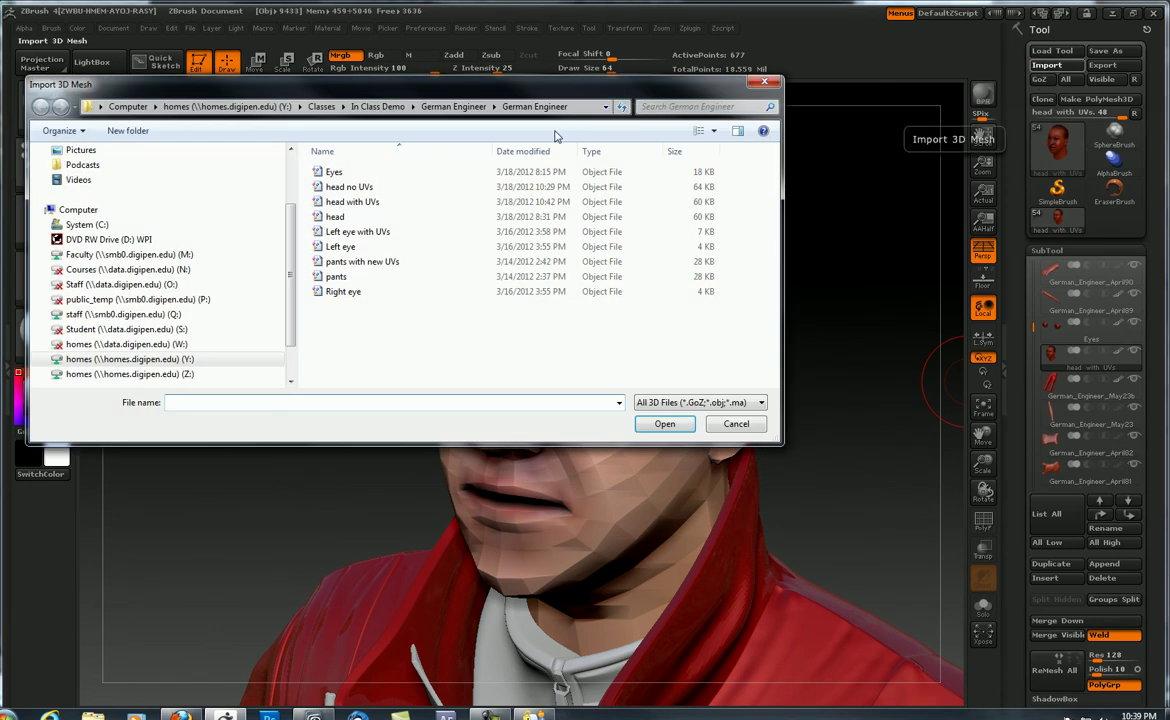
{"action": "left_click", "coordinate": [352, 202]}
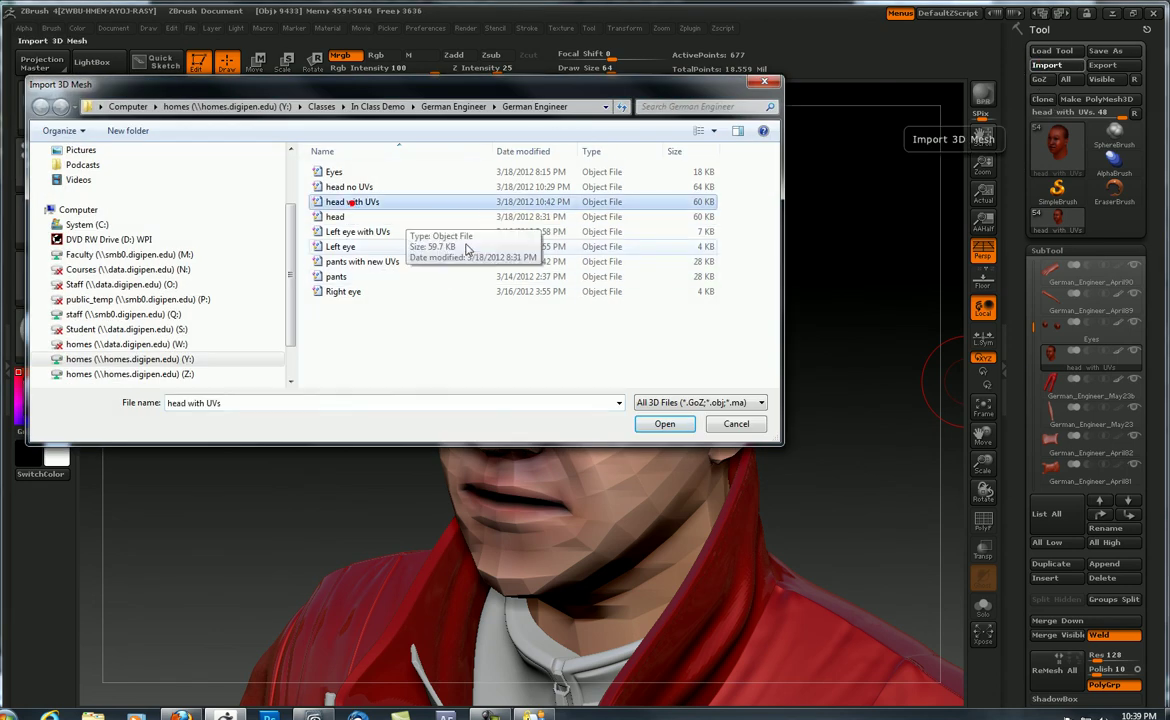
{"action": "left_click", "coordinate": [665, 424]}
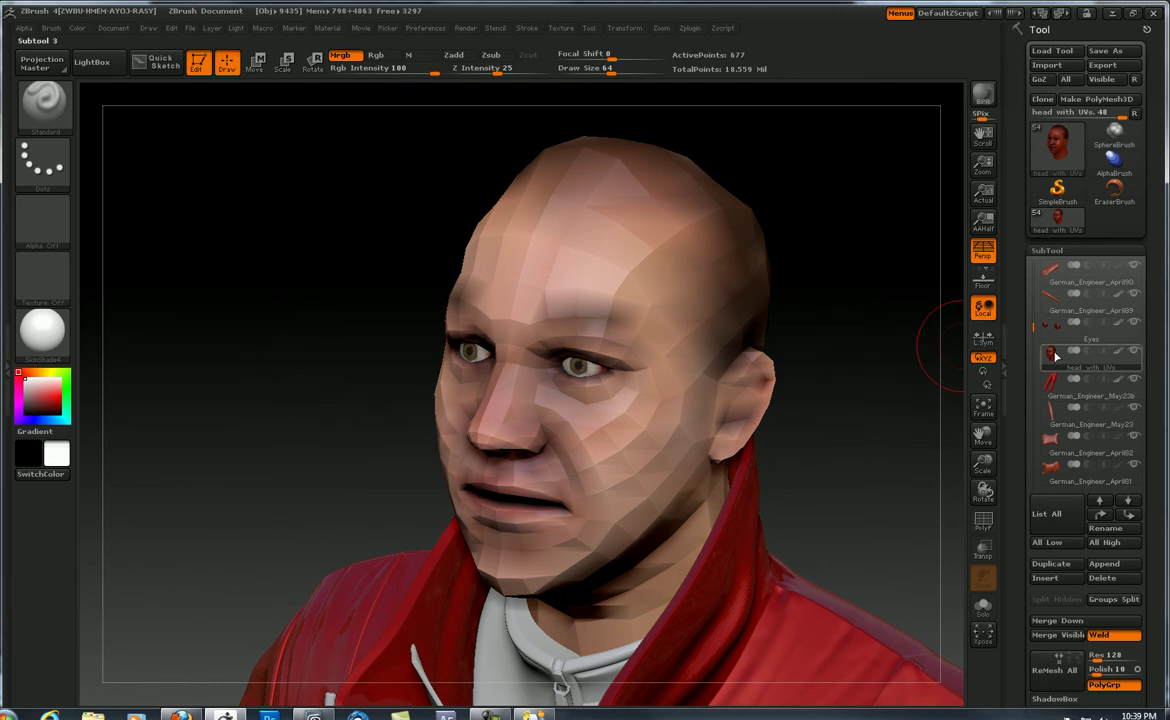
Raise the head subtool to its highest subdivision level.
{"action": "left_click_drag", "start_coordinate": [1020, 361], "coordinate": [1004, 200]}
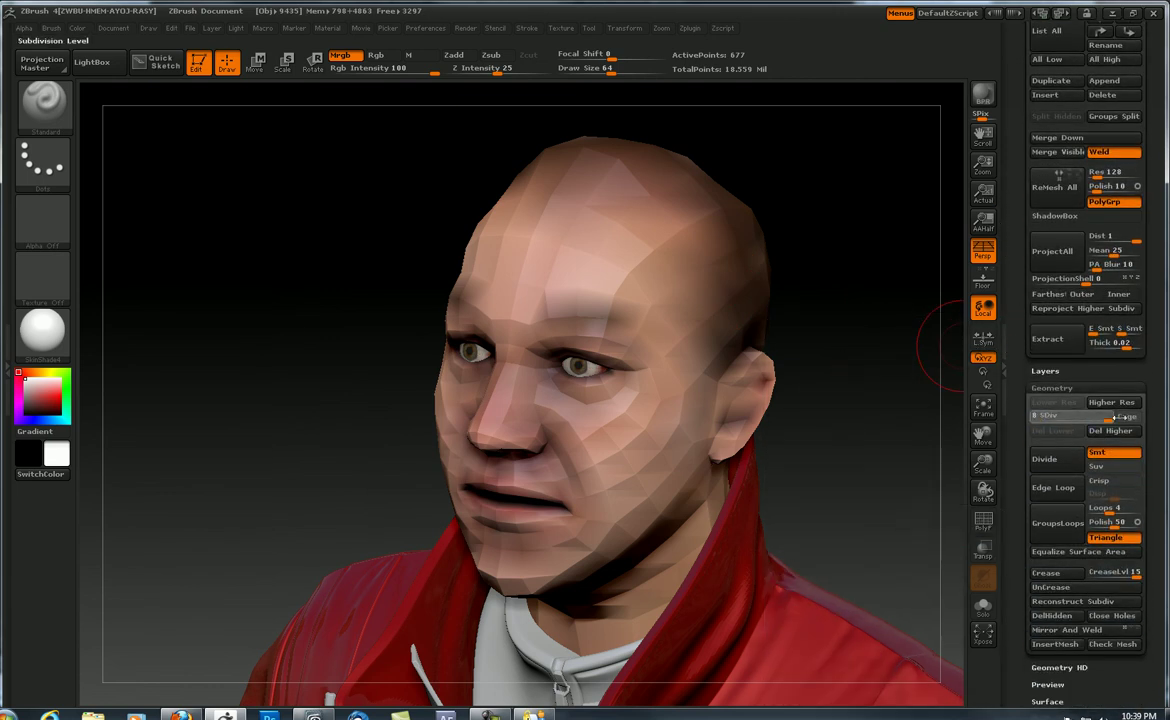
{"action": "left_click_drag", "start_coordinate": [1040, 415], "coordinate": [1083, 427]}
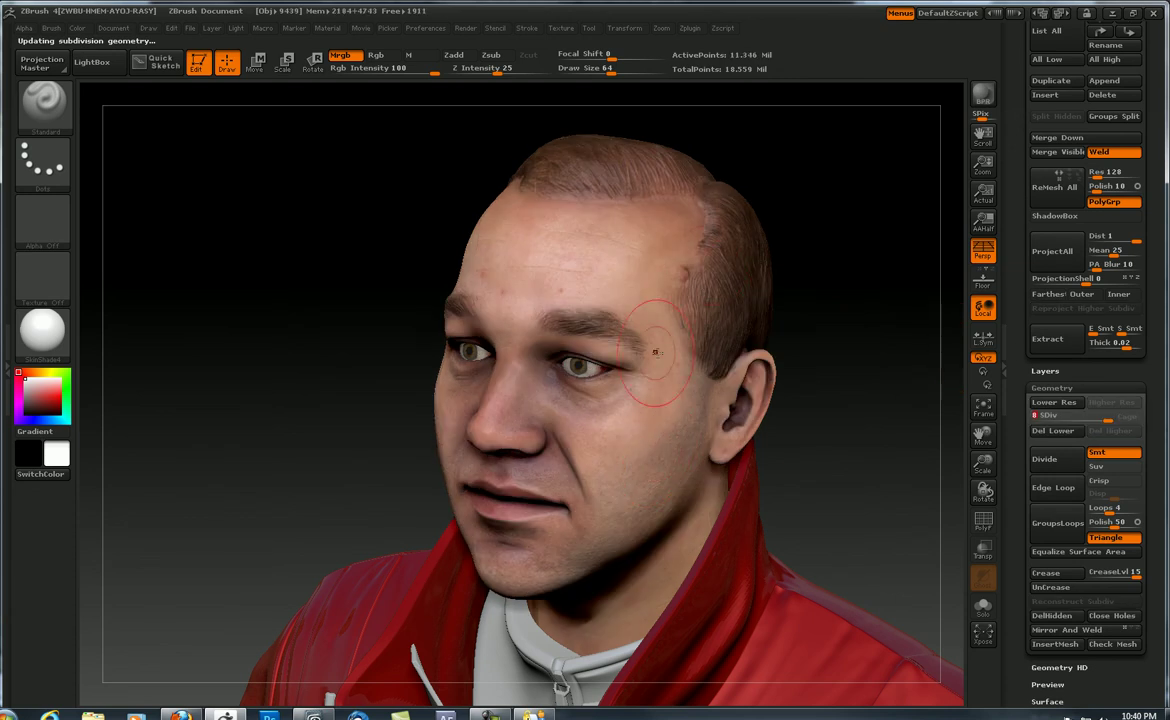
Generate a new texture from the head's UV map and preview the resulting layout to check the imported UVs.
{"action": "left_click_drag", "start_coordinate": [1014, 464], "coordinate": [1007, 376]}
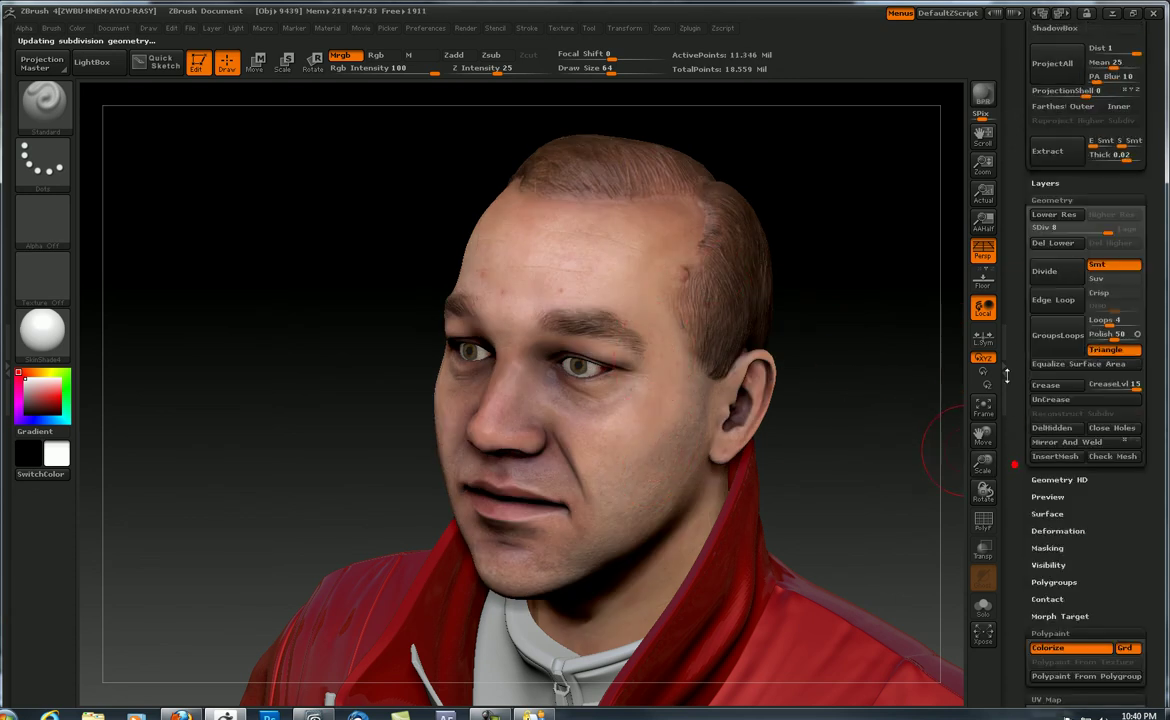
{"action": "scroll", "coordinate": [1007, 375], "scroll_direction": "down", "scroll_amount": 8}
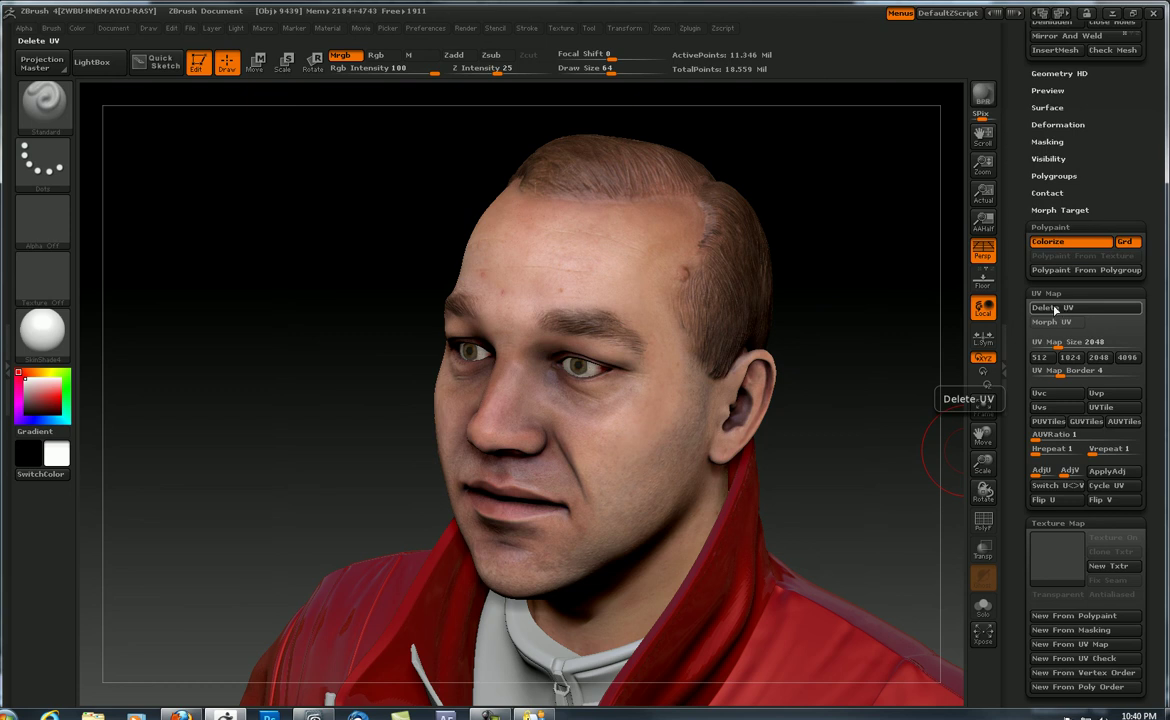
{"action": "left_click_drag", "start_coordinate": [1013, 325], "coordinate": [1012, 262]}
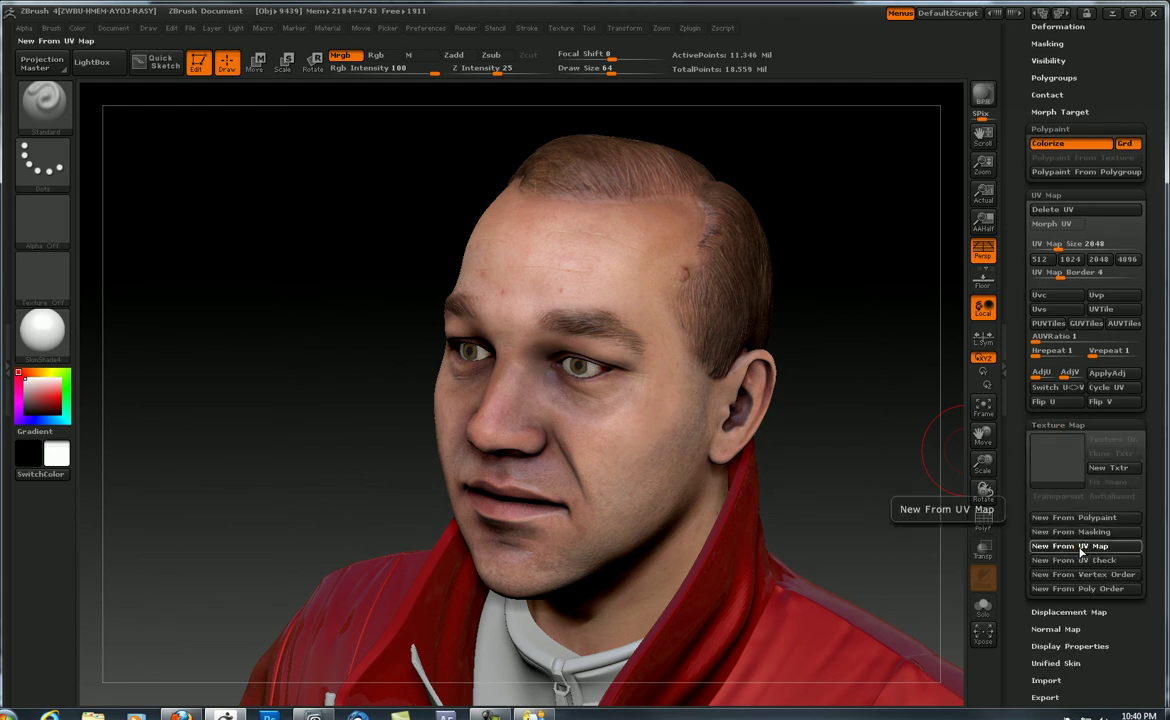
{"action": "left_click", "coordinate": [1080, 549]}
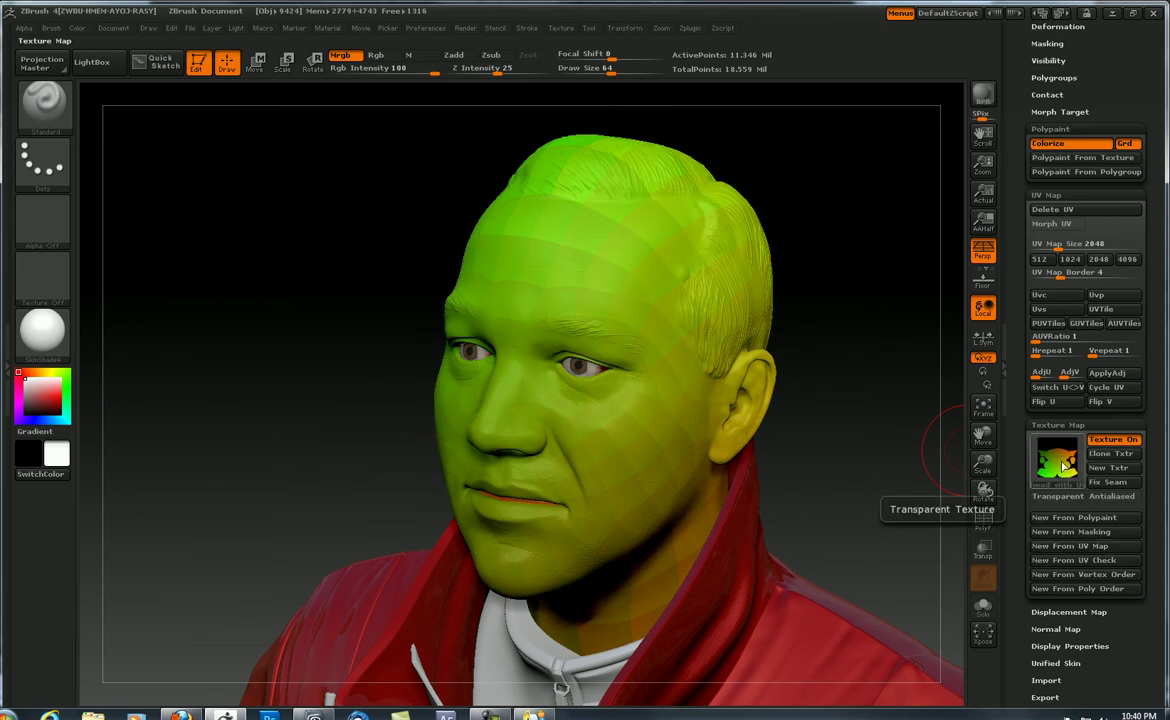
{"action": "mouse_move", "coordinate": [1064, 462]}
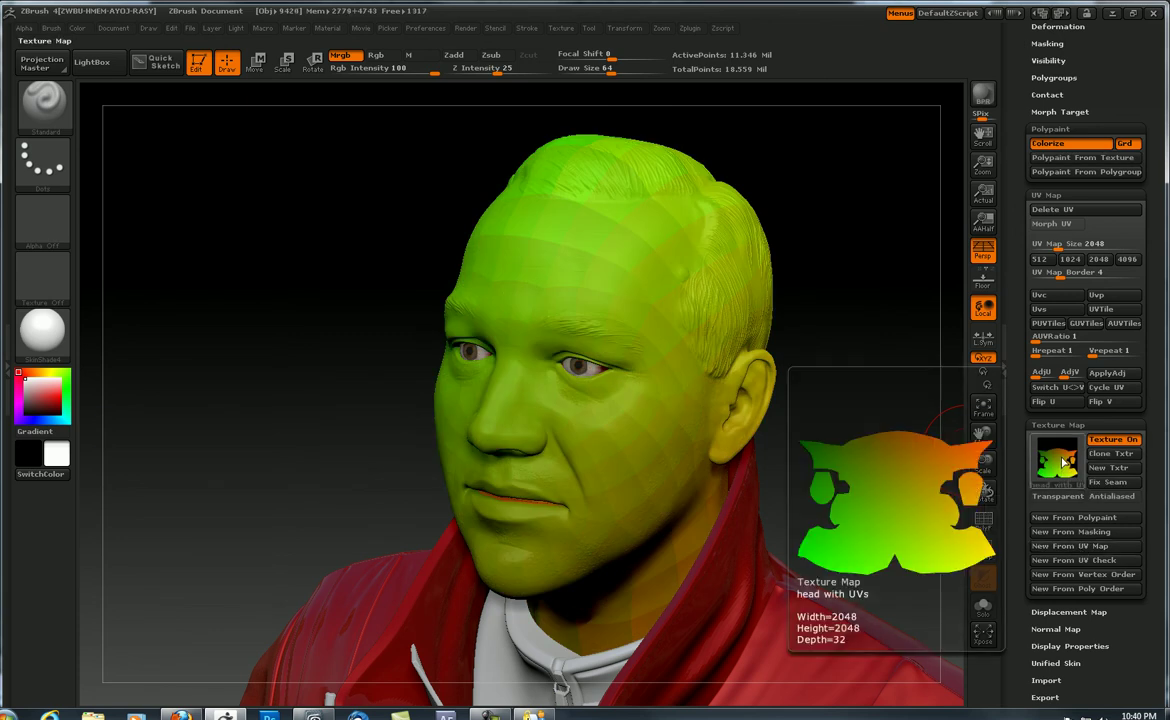
Turn off the head's texture map so the model displays its polypaint again.
{"action": "left_click", "coordinate": [1062, 461]}
{"action": "left_click", "coordinate": [1062, 461]}
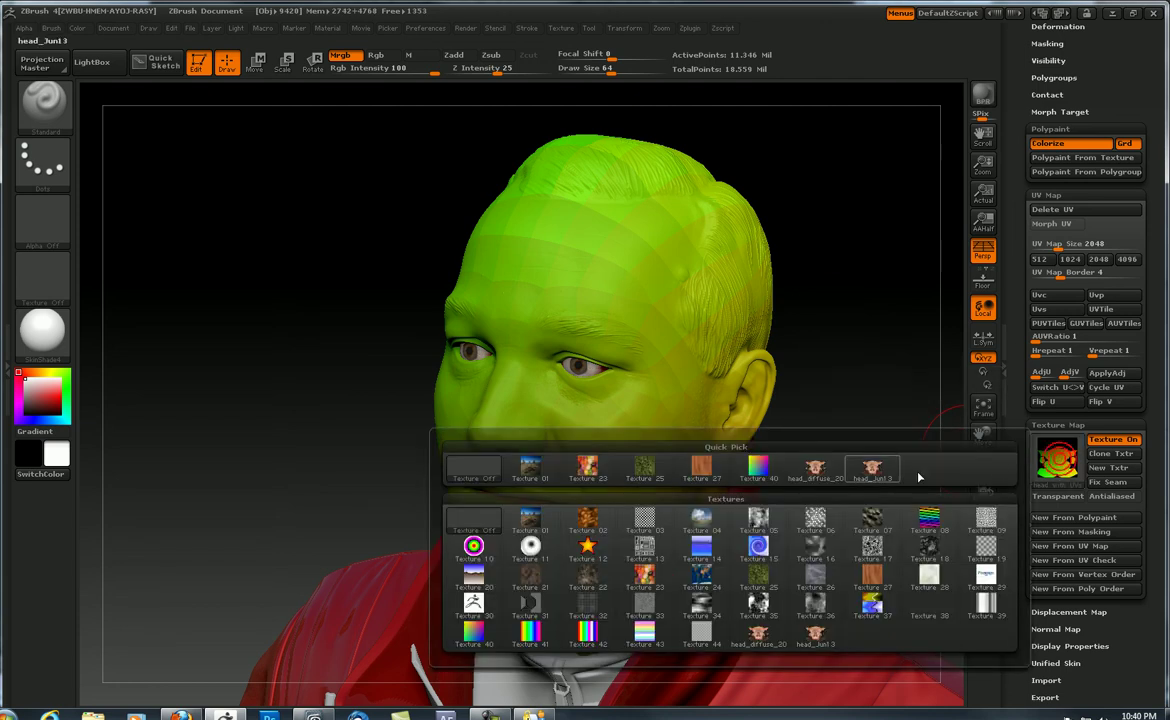
{"action": "left_click", "coordinate": [482, 482]}
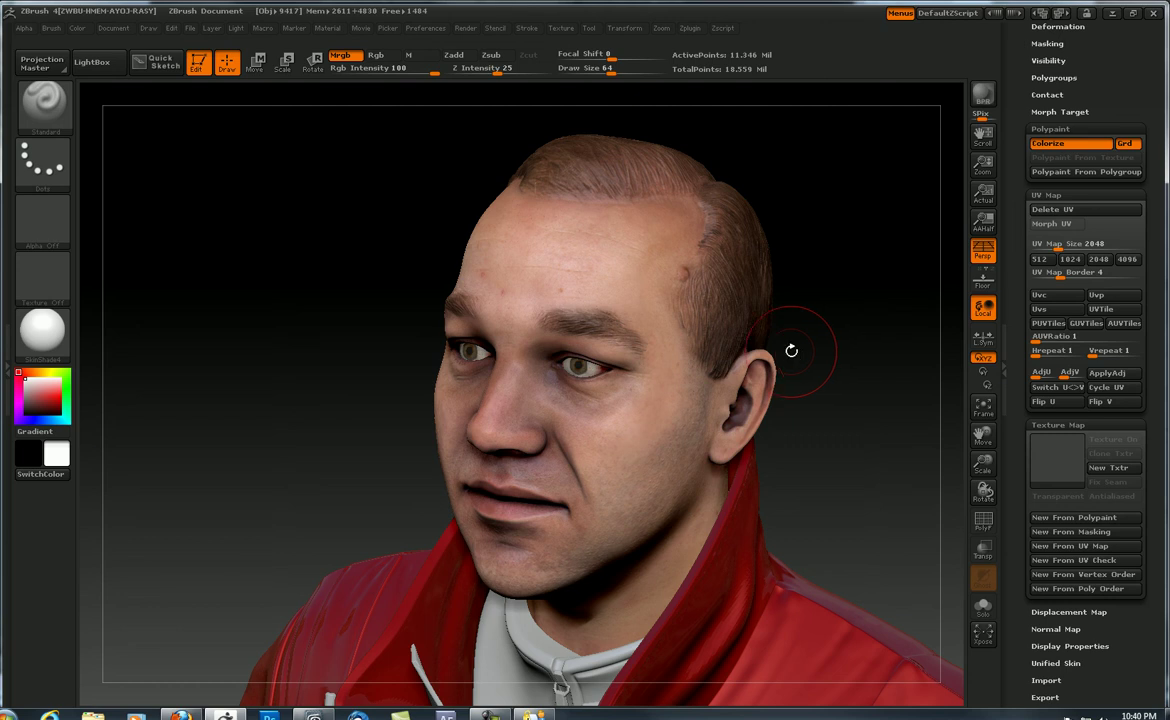
{"action": "left_click_drag", "start_coordinate": [1017, 176], "coordinate": [1018, 239]}
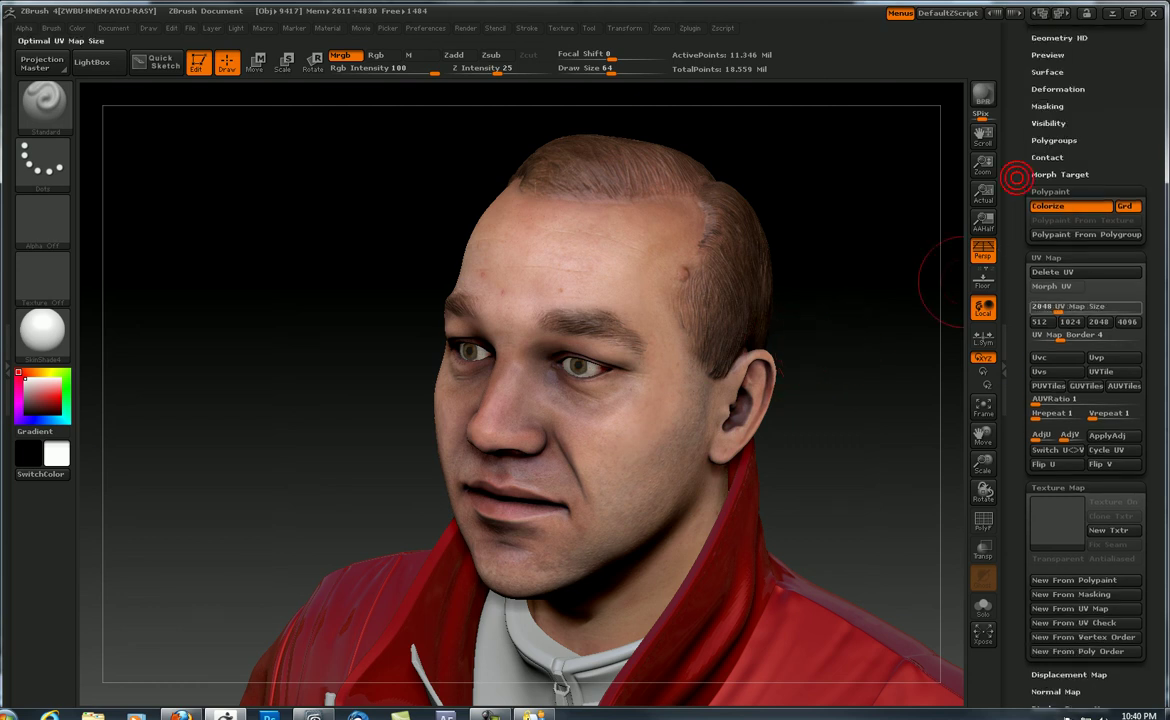